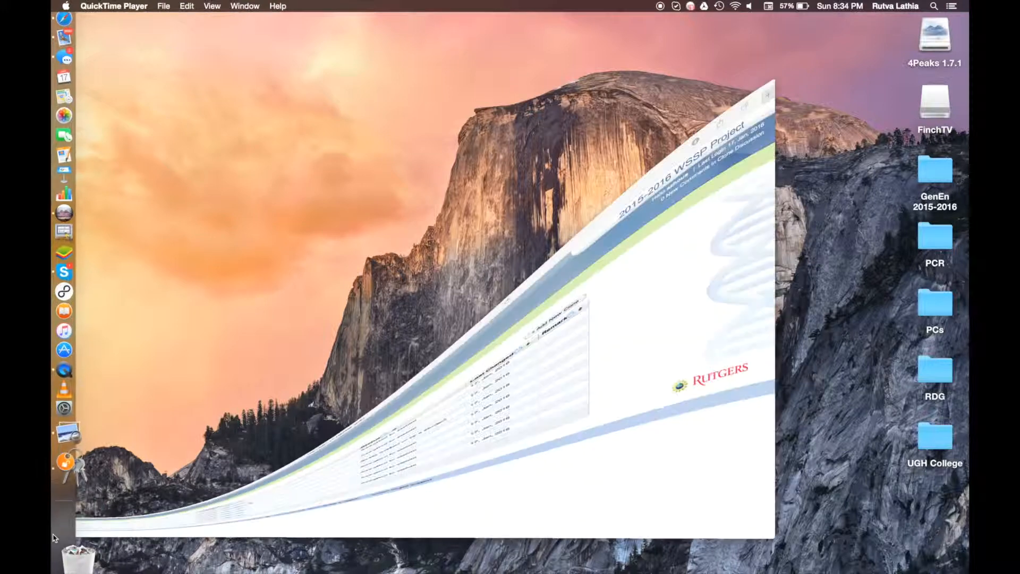
Step: In a new tab, Google 'wssp' and open the Waksman Student Scholars Program site
left_click(930, 27)
type("google.co")
key("Return")
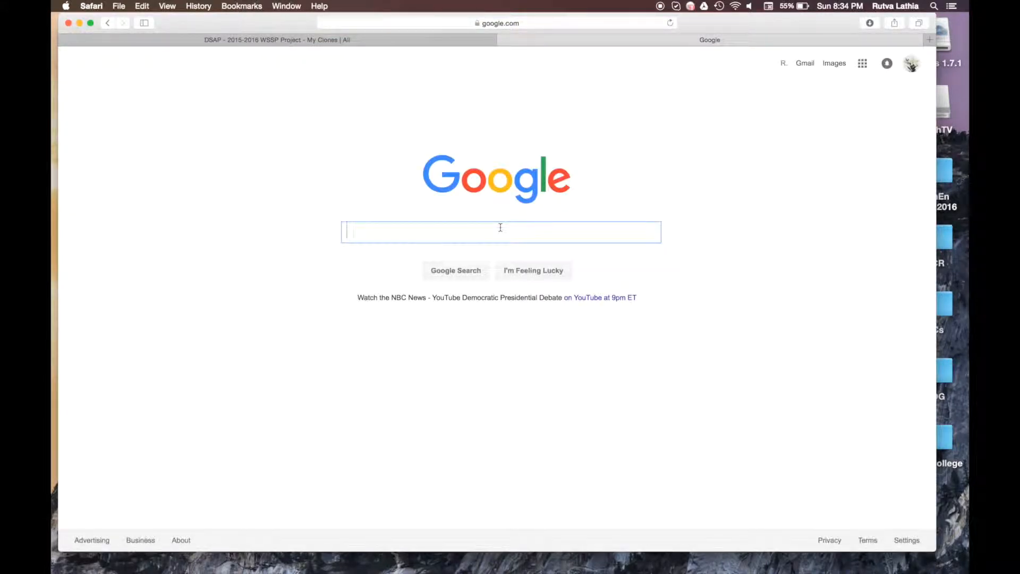
type("wssp")
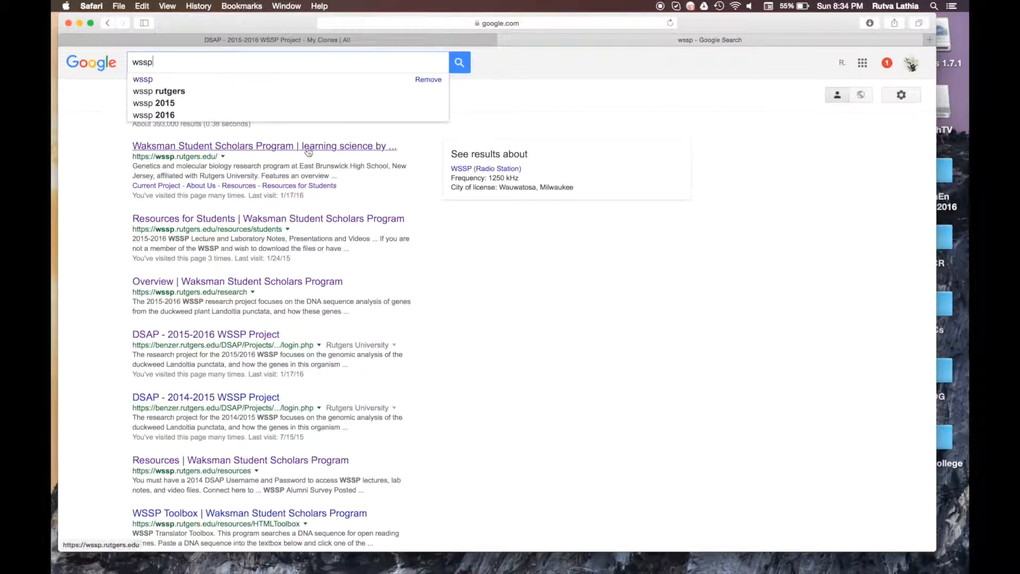
left_click(308, 149)
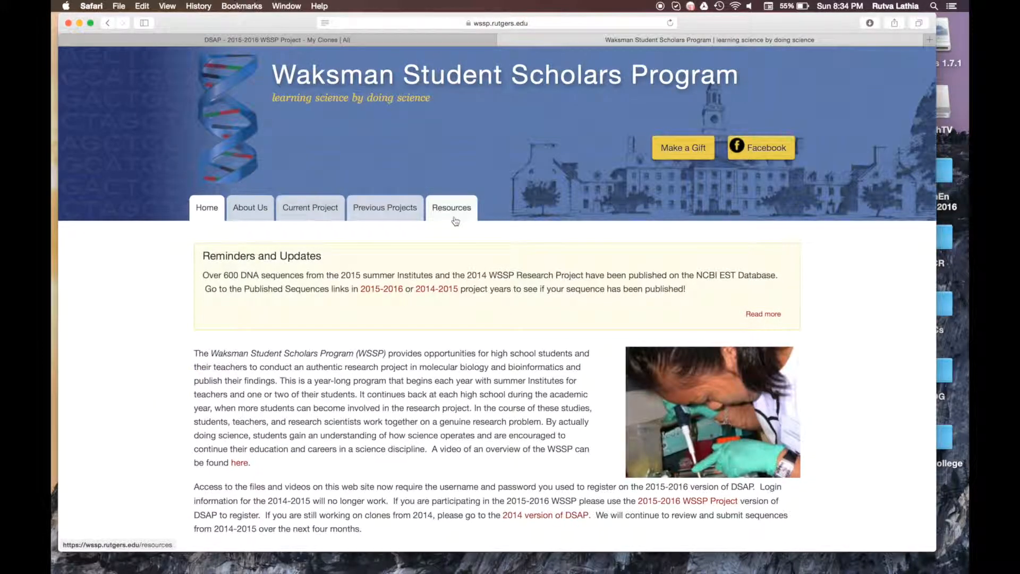
Step: Follow the Resources page's Download FinchTV link to Geospiza's FinchTV page
left_click(456, 219)
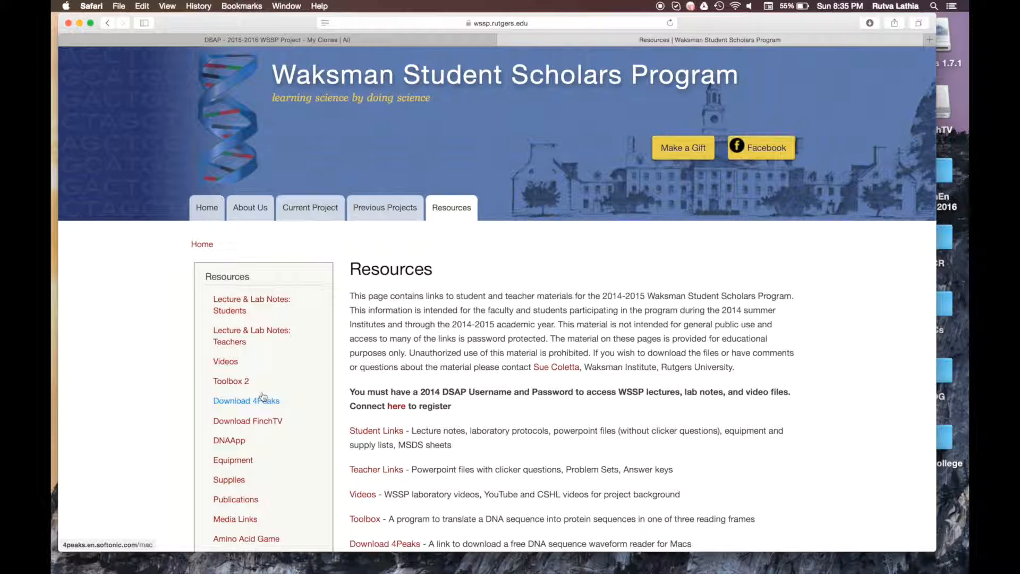
left_click(275, 421)
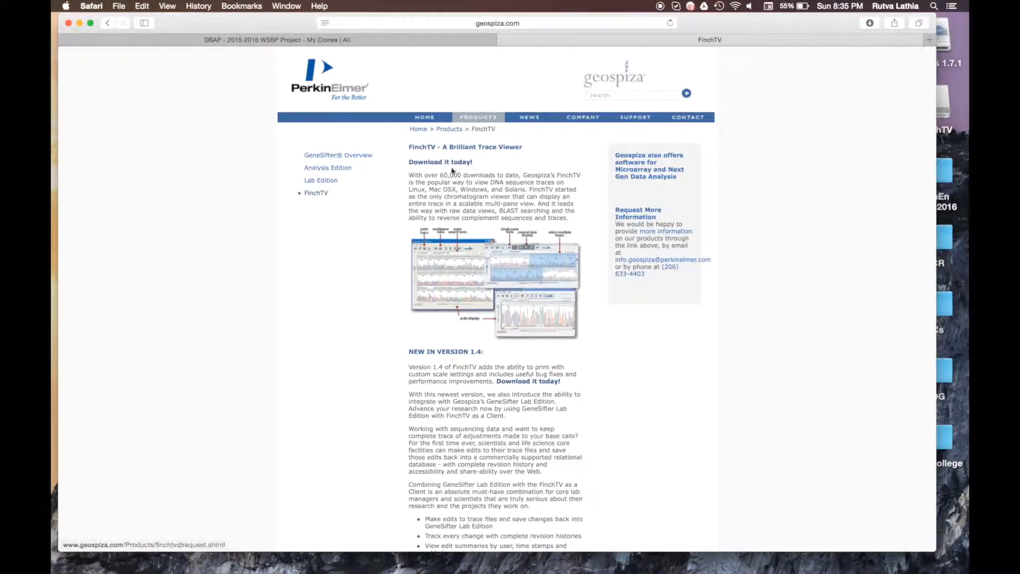
Step: Open the FinchTV download form, then minimize Safari to show the desktop
left_click(427, 164)
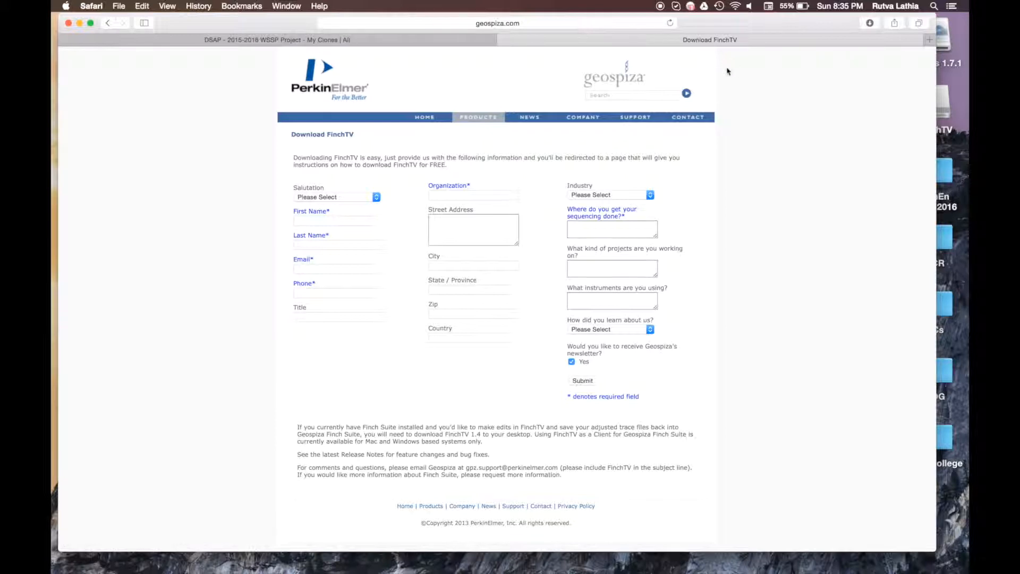
left_click(80, 24)
mouse_move(55, 226)
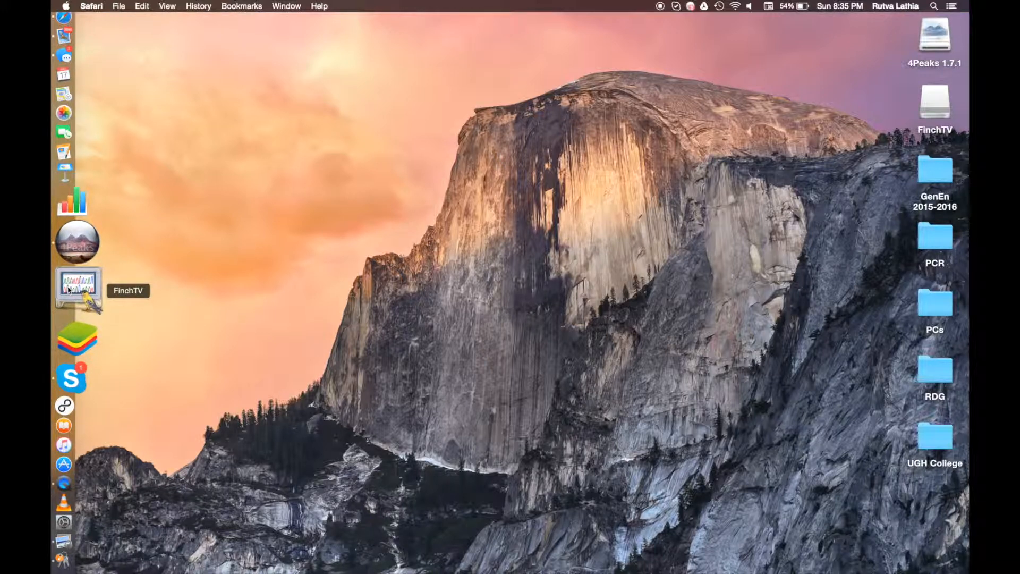
Step: Launch FinchTV, restart 4Peaks, and move the empty 4Peaks window to the top left
left_click(68, 289)
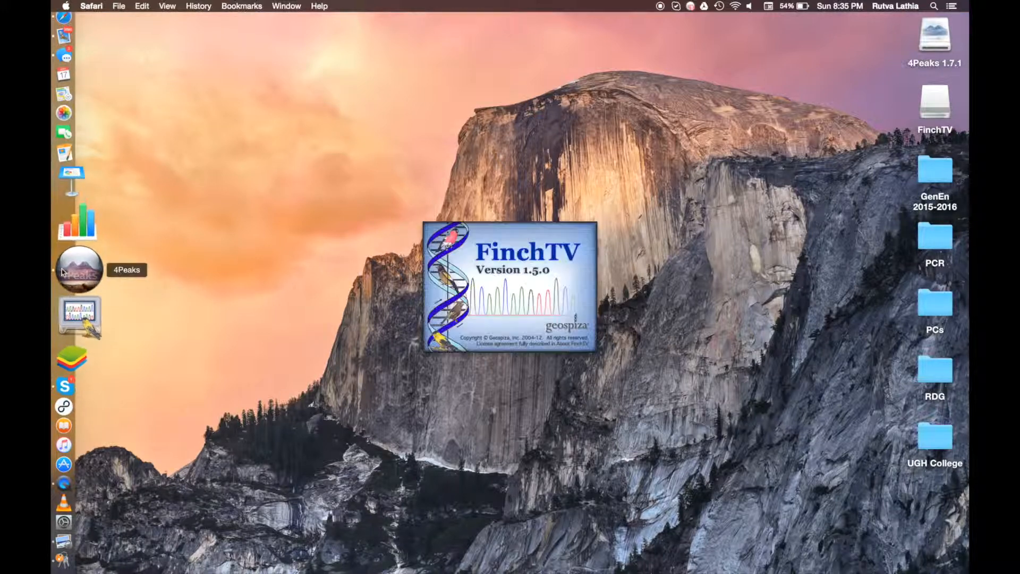
right_click(62, 272)
left_click(133, 276)
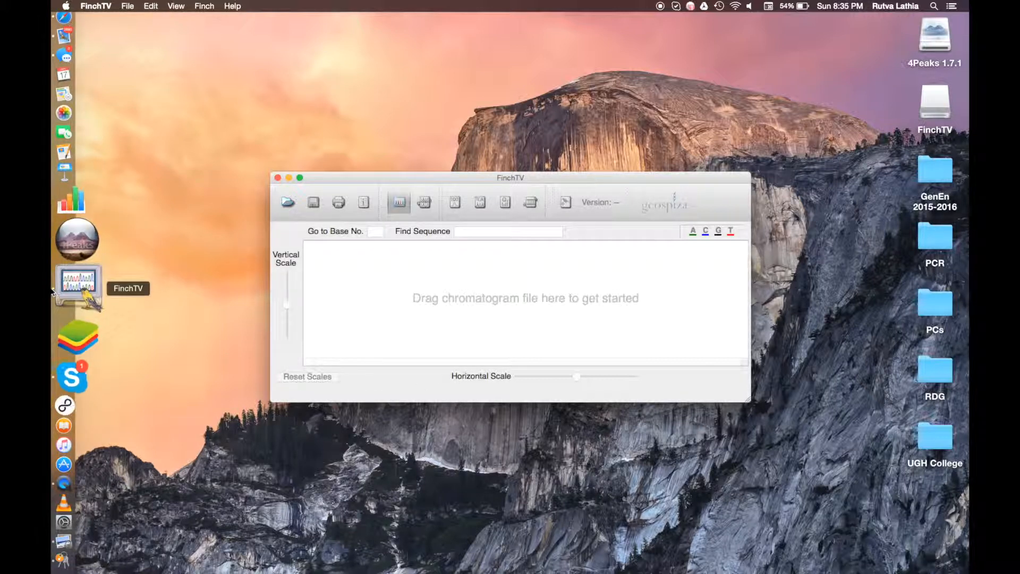
left_click(53, 271)
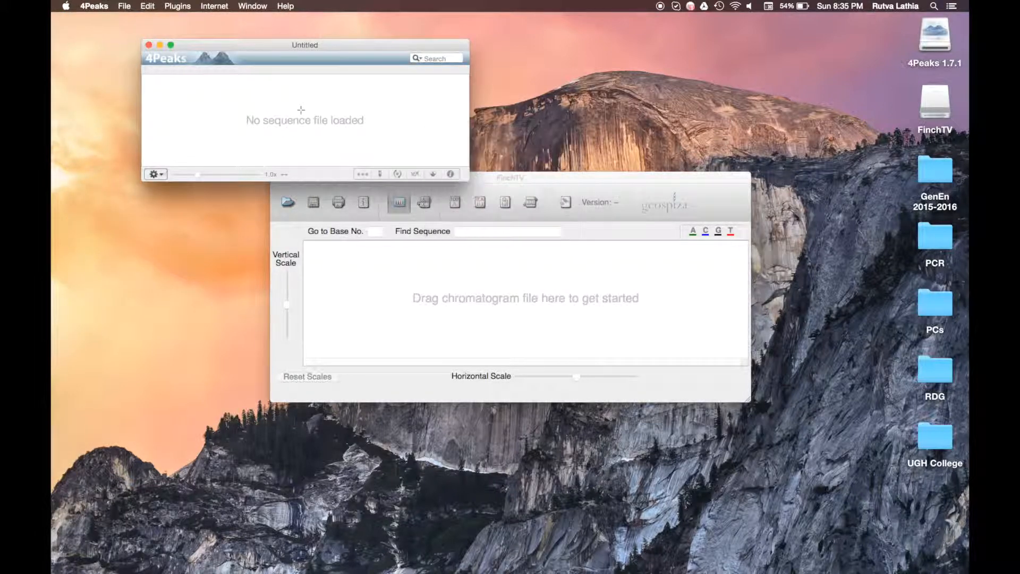
left_click_drag(302, 47, 292, 21)
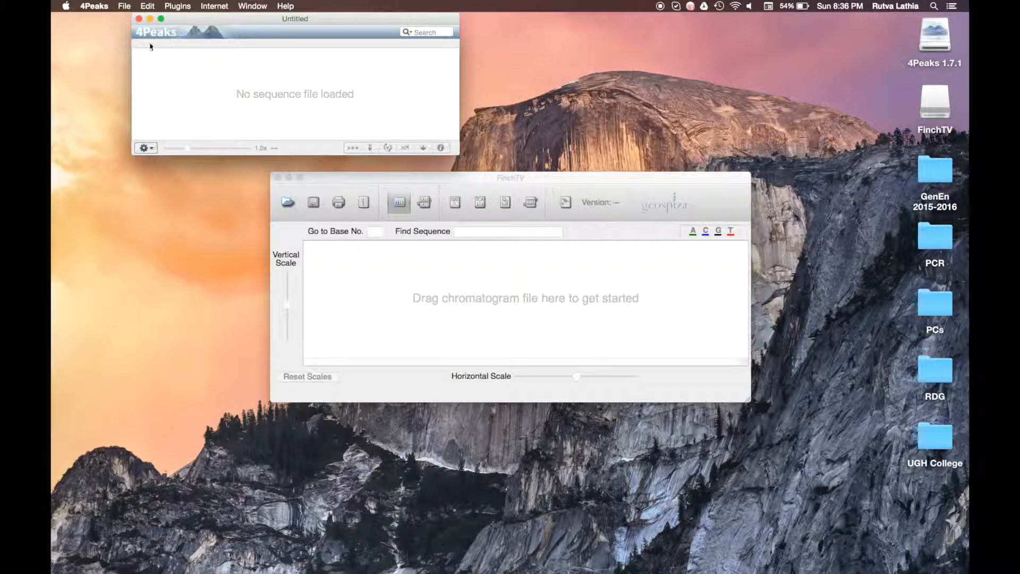
Step: Close the empty 4Peaks and FinchTV windows and bring Safari back
left_click(138, 19)
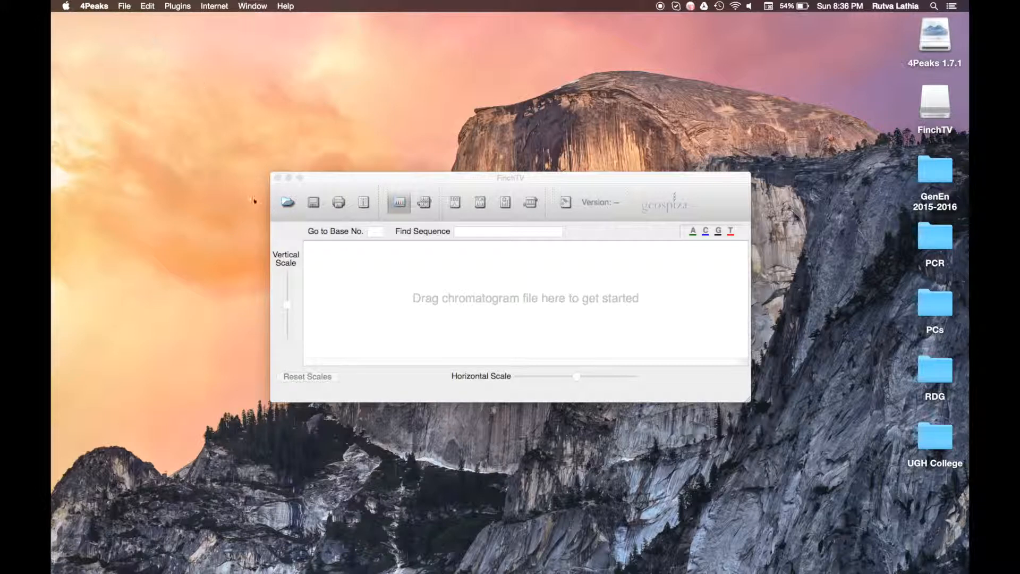
left_click(277, 178)
mouse_move(52, 162)
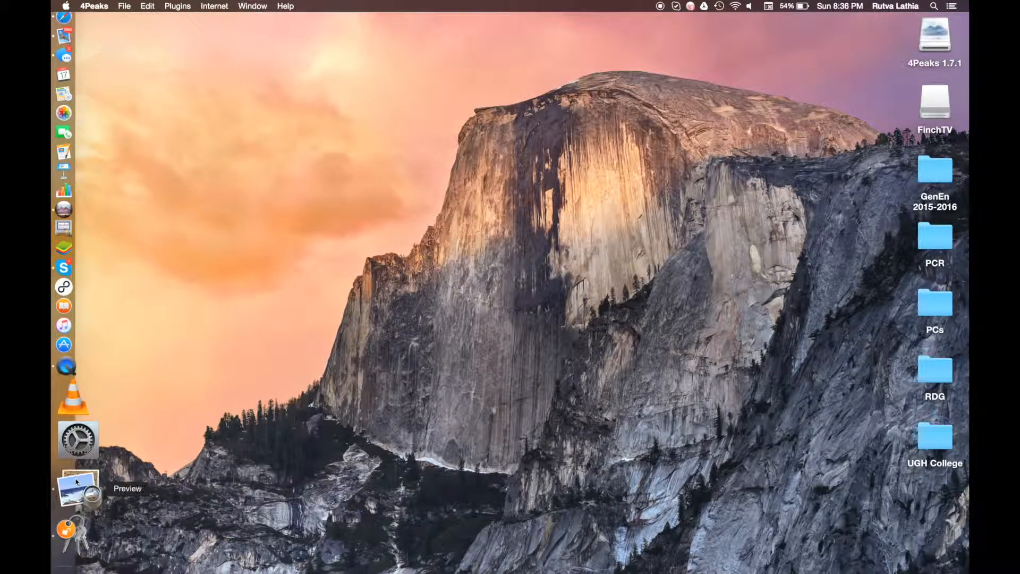
left_click(67, 534)
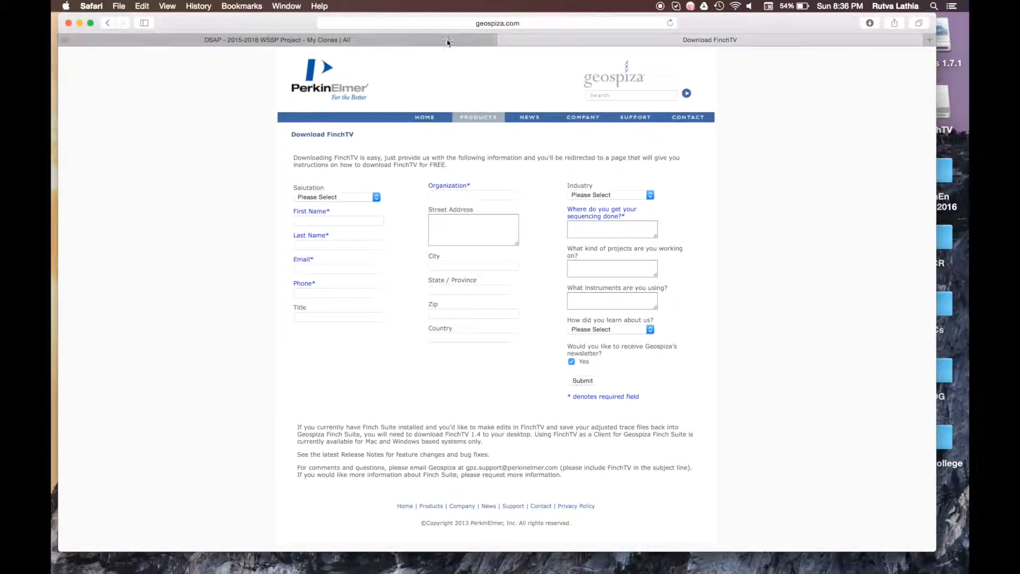
Step: Google 'dsap 2015-2016' and open the DSAP 2015-2016 WSSP Project result
left_click(929, 41)
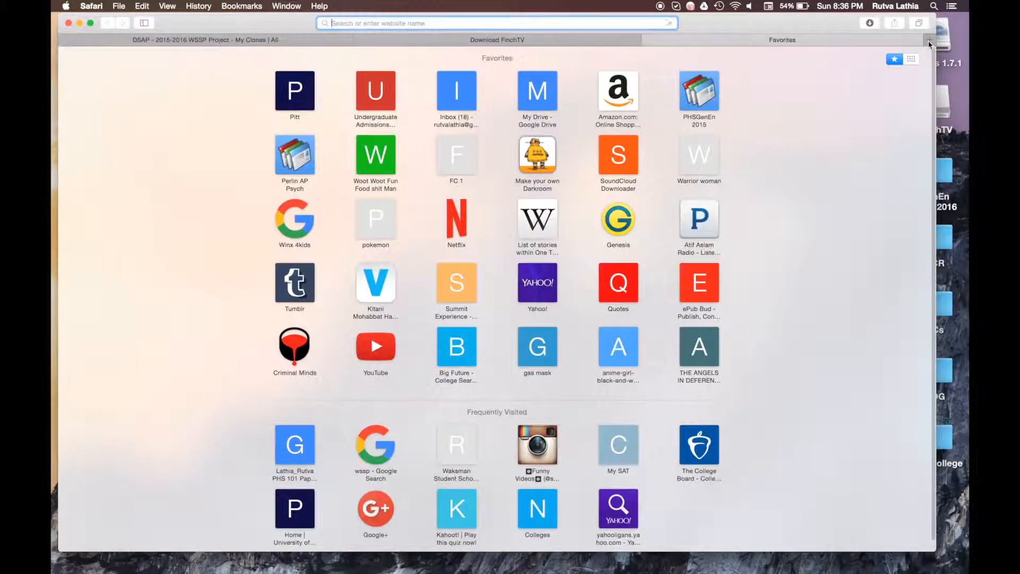
type("google")
type(".co")
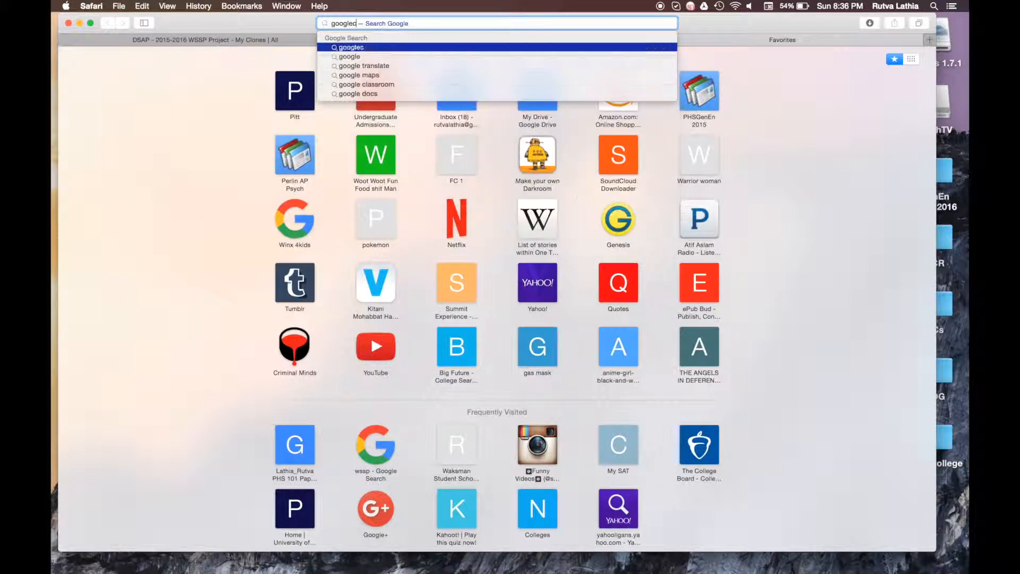
type("m")
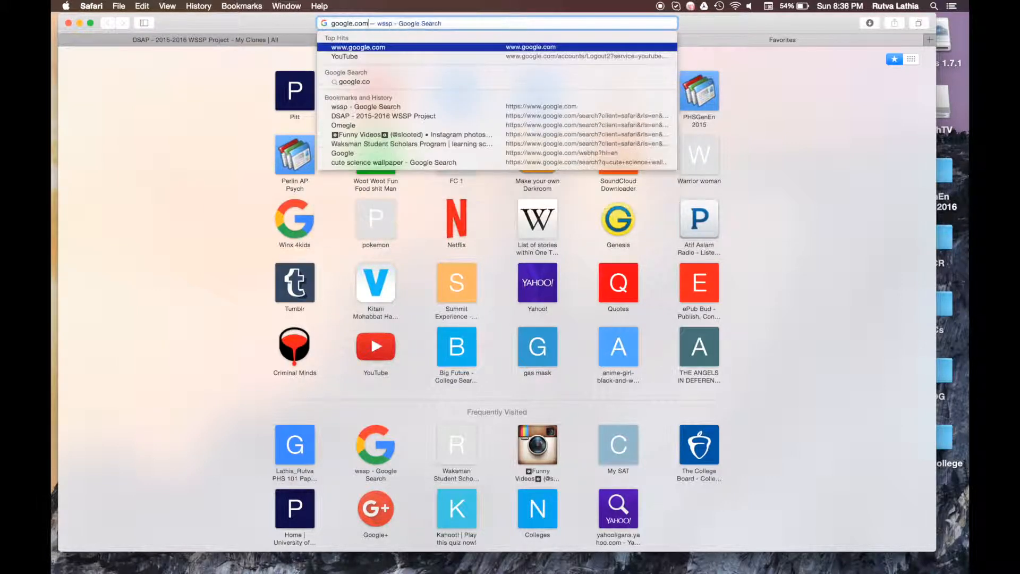
key("Return")
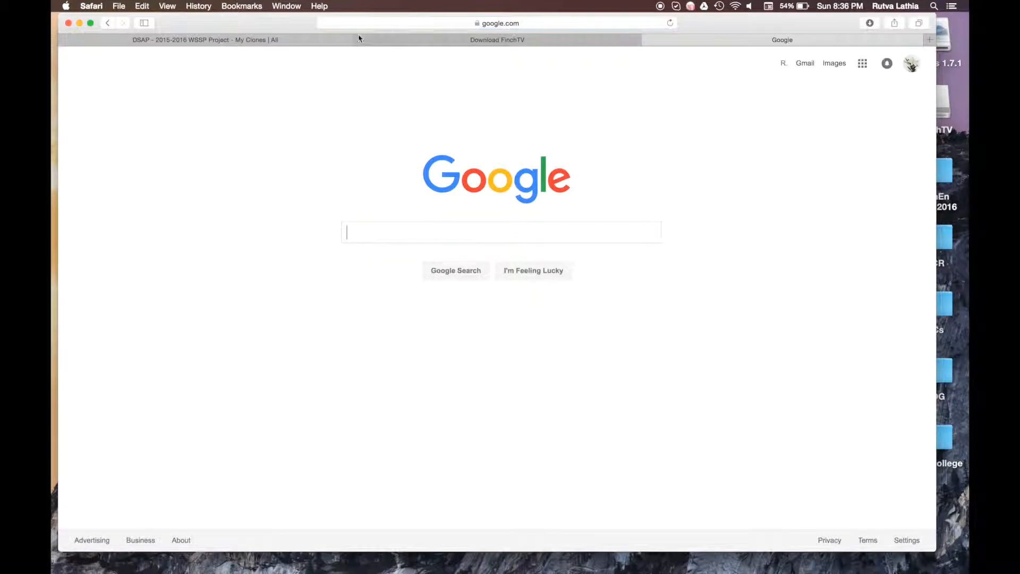
left_click(359, 40)
type("dsap")
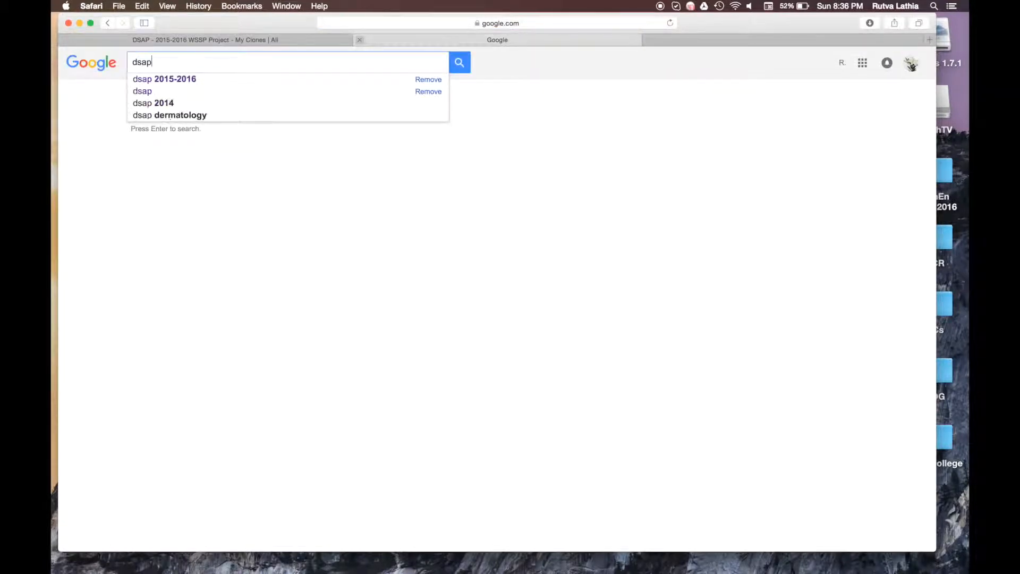
type(" 2015")
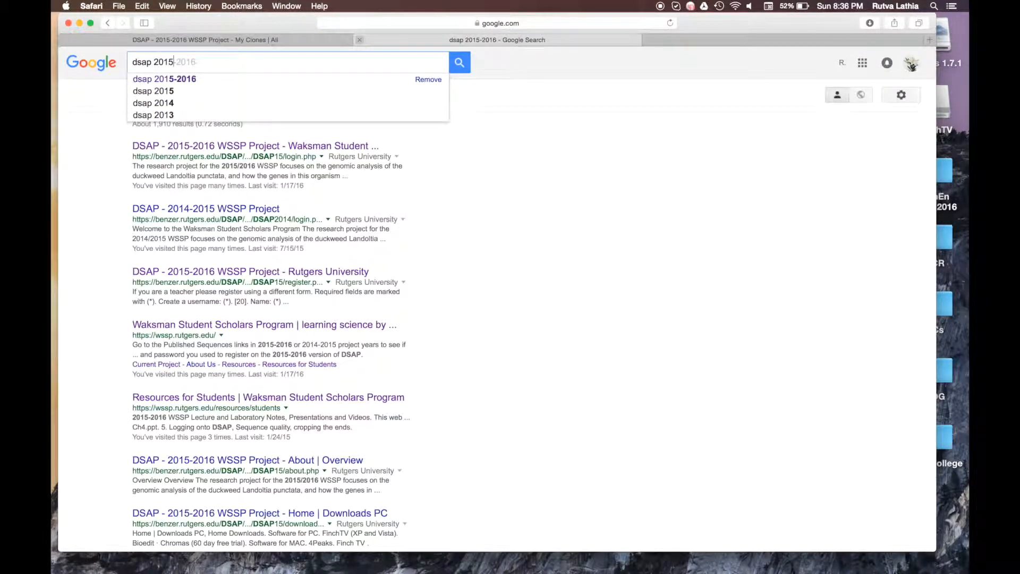
type("-2016")
key("Return")
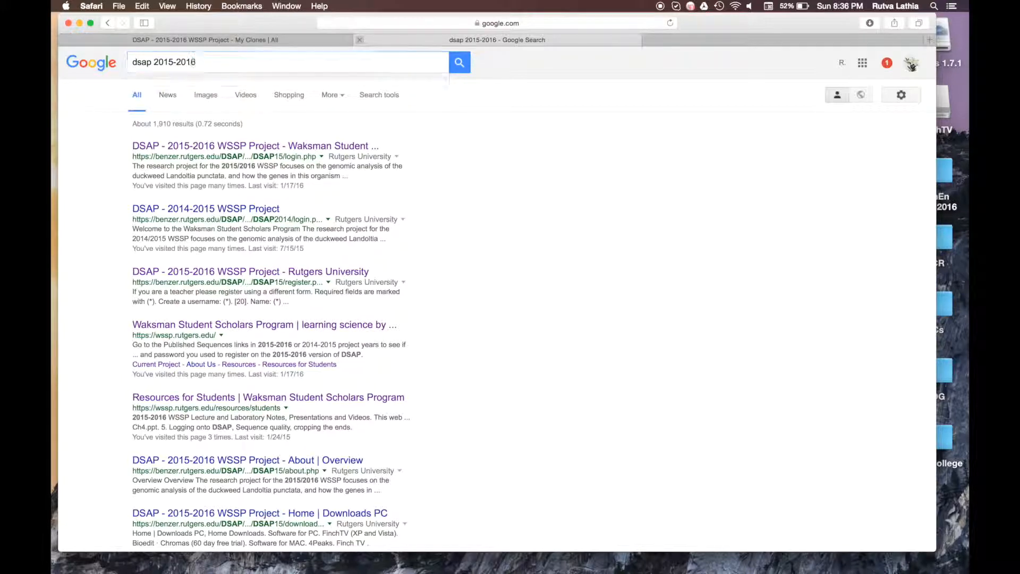
left_click(265, 147)
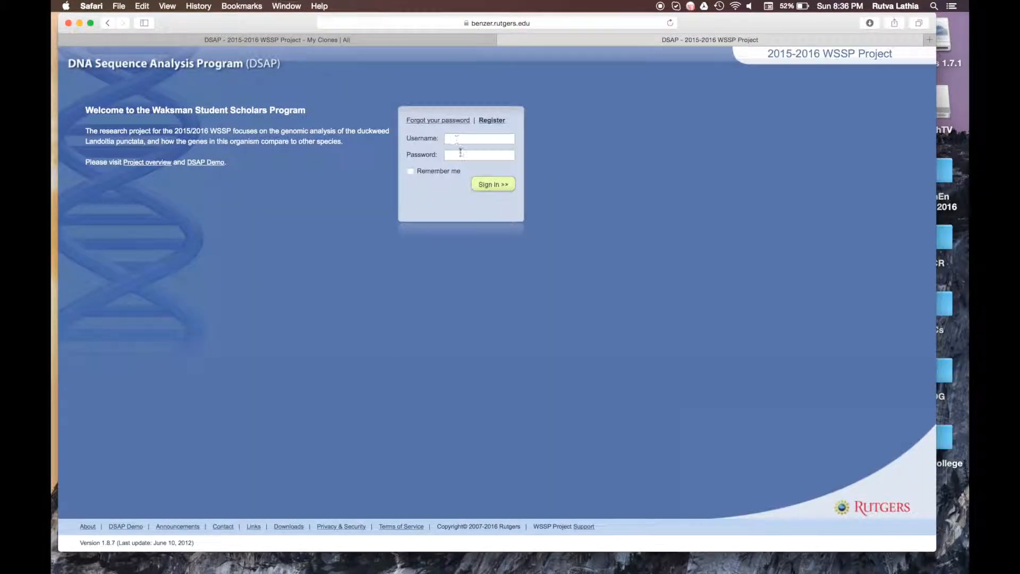
Step: Continue clone PC1.15 and sign in with the student's username and password
left_click(504, 40)
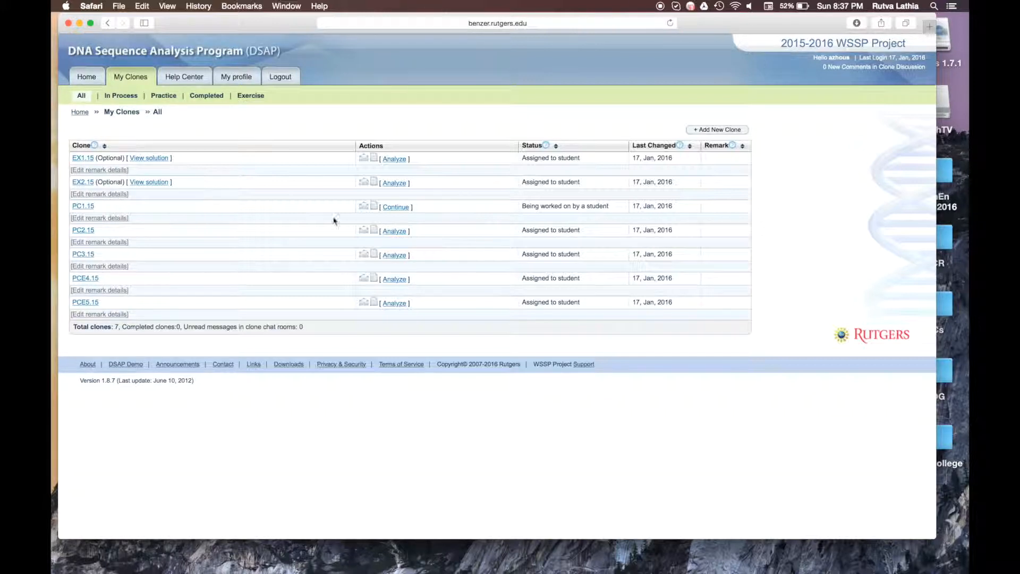
left_click(405, 210)
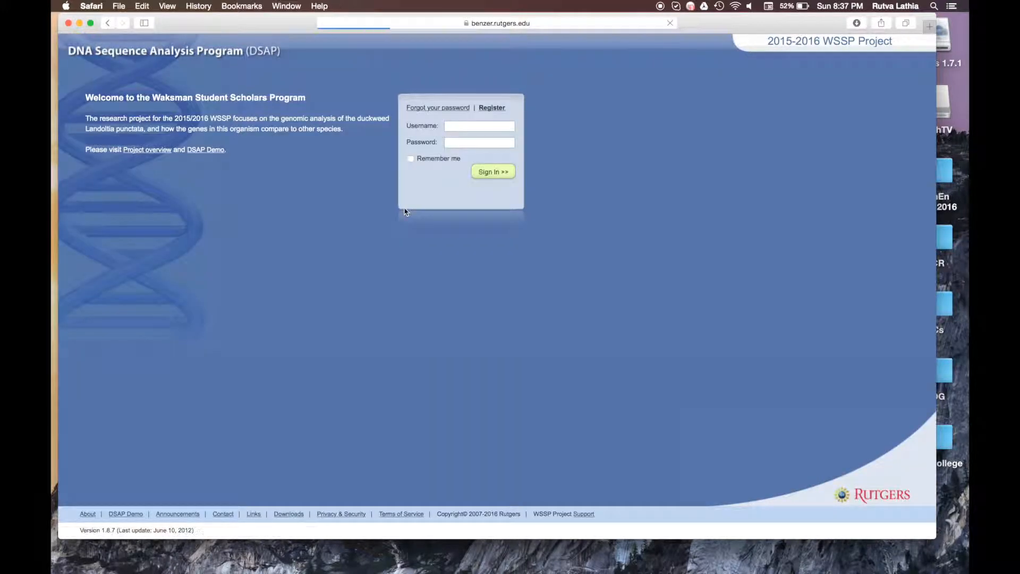
left_click(454, 127)
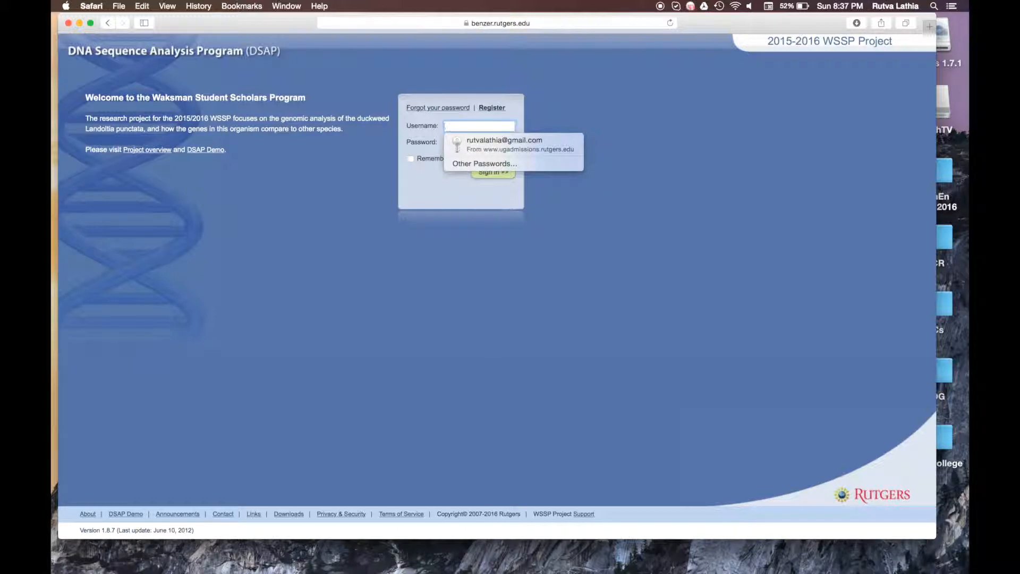
left_click(464, 143)
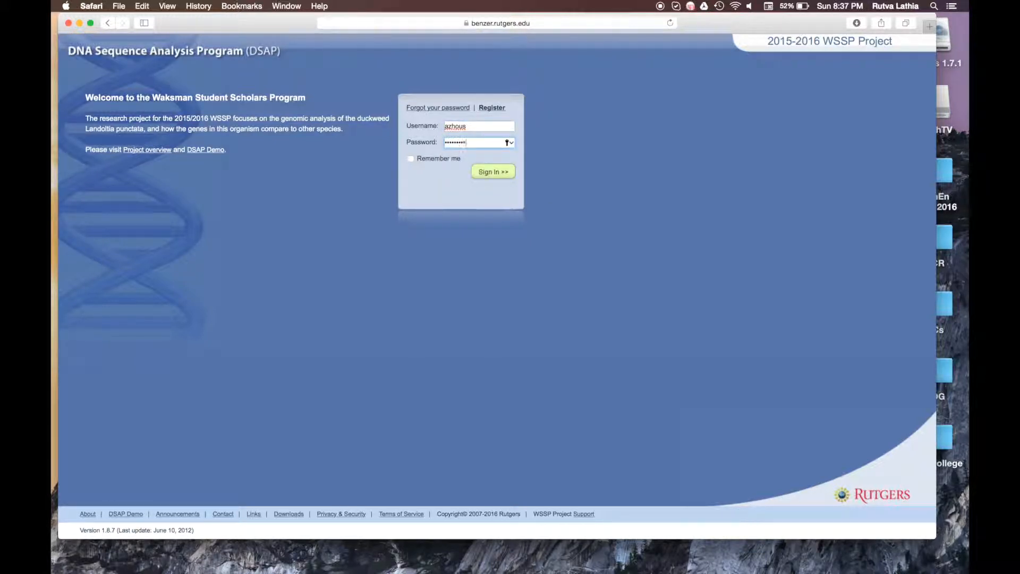
key("Return")
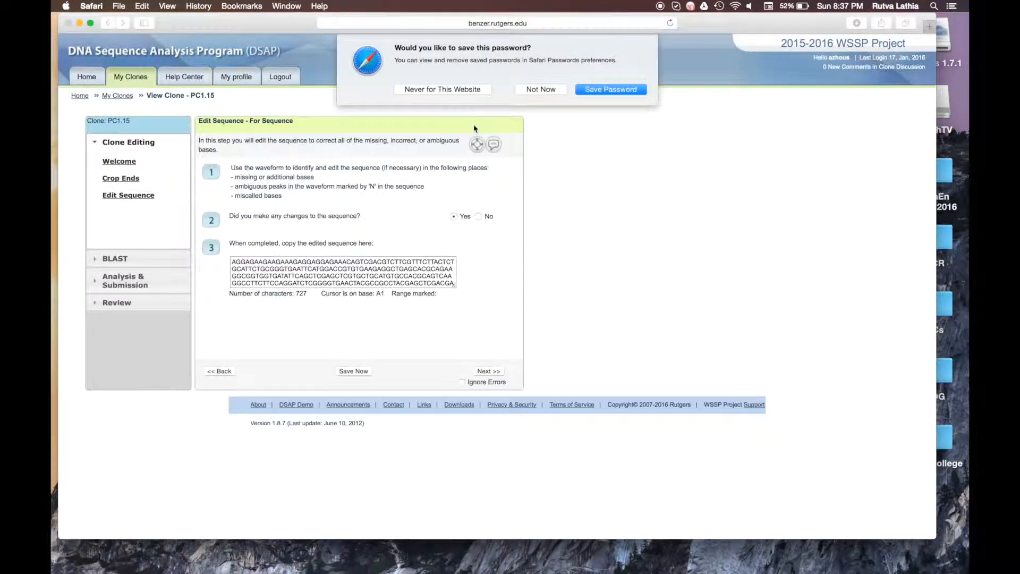
Step: Decline saving the password and delete the entire edited sequence
left_click(533, 90)
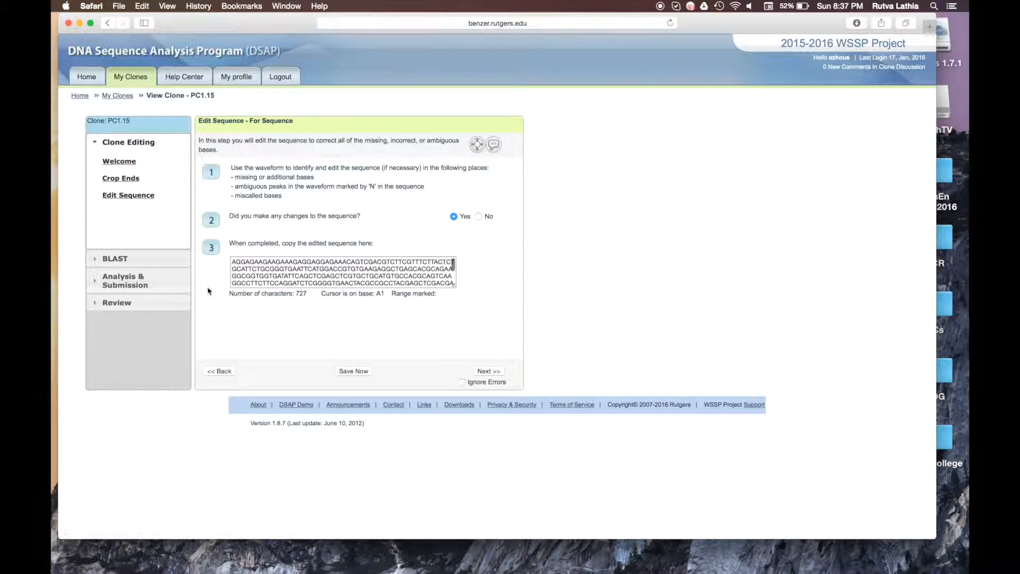
triple_click(310, 270)
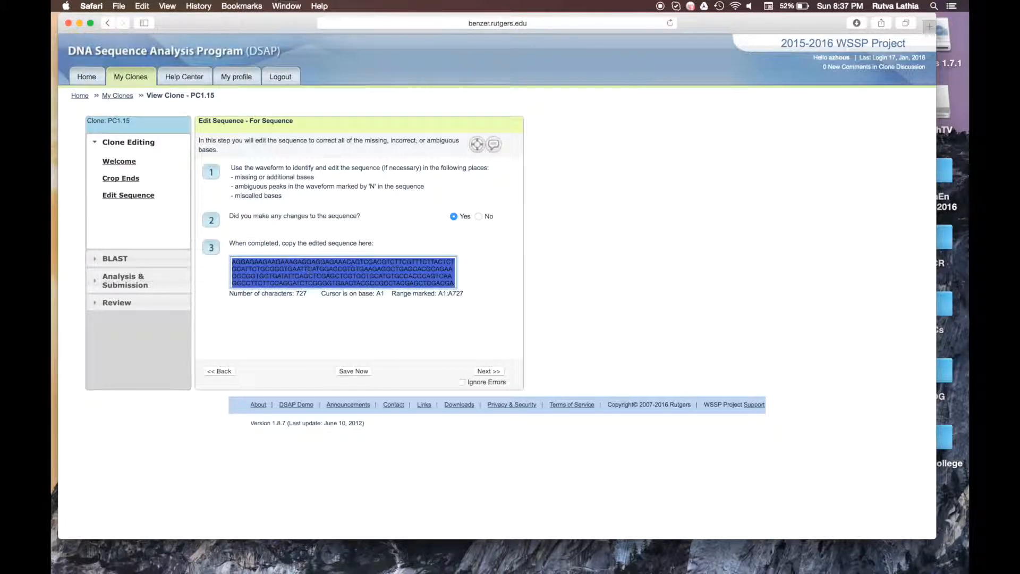
key("BackSpace")
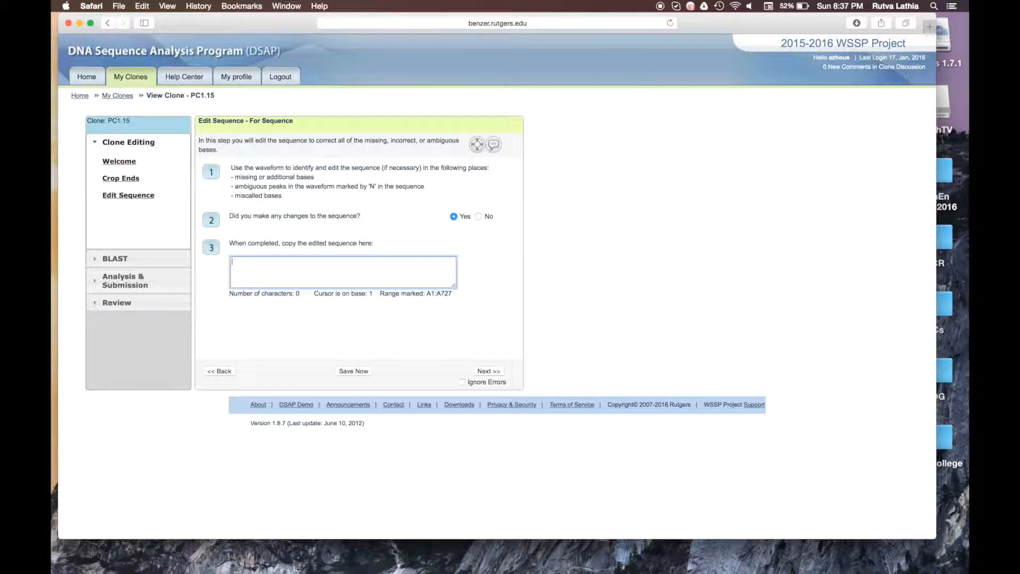
Step: Download the PC1.15 sequence trace file from the Welcome step, leaving the page
left_click(119, 162)
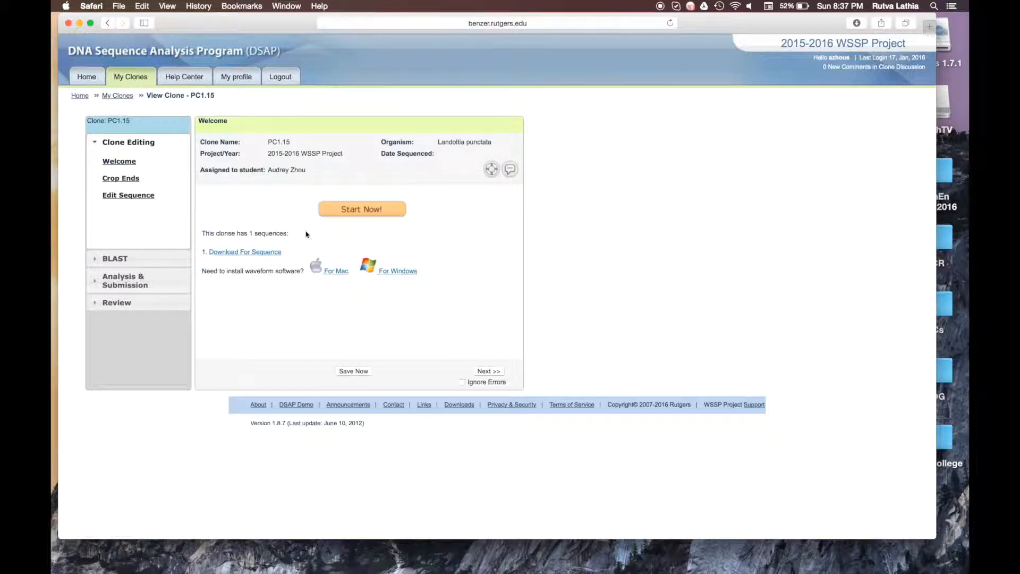
left_click(249, 253)
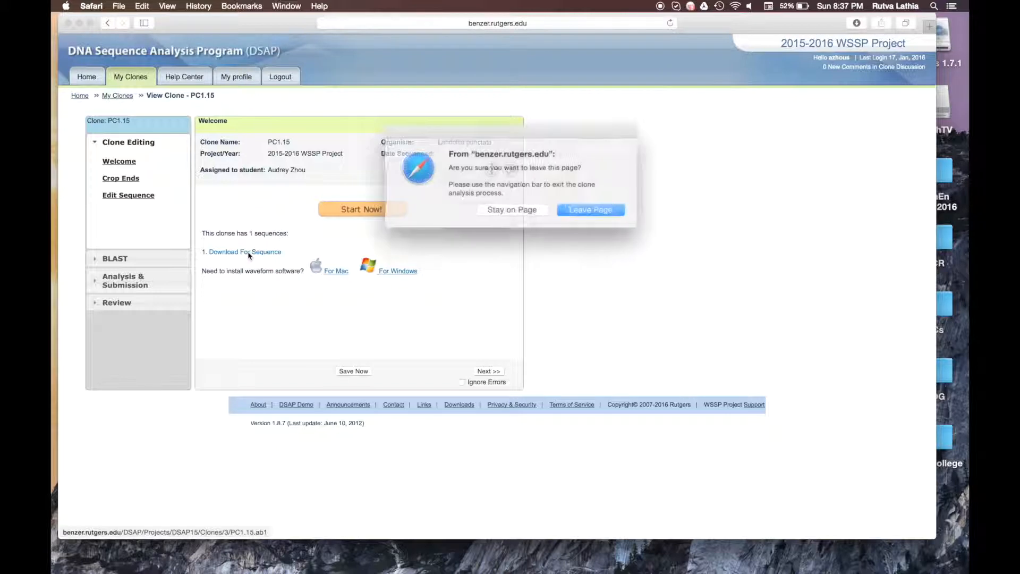
left_click(604, 209)
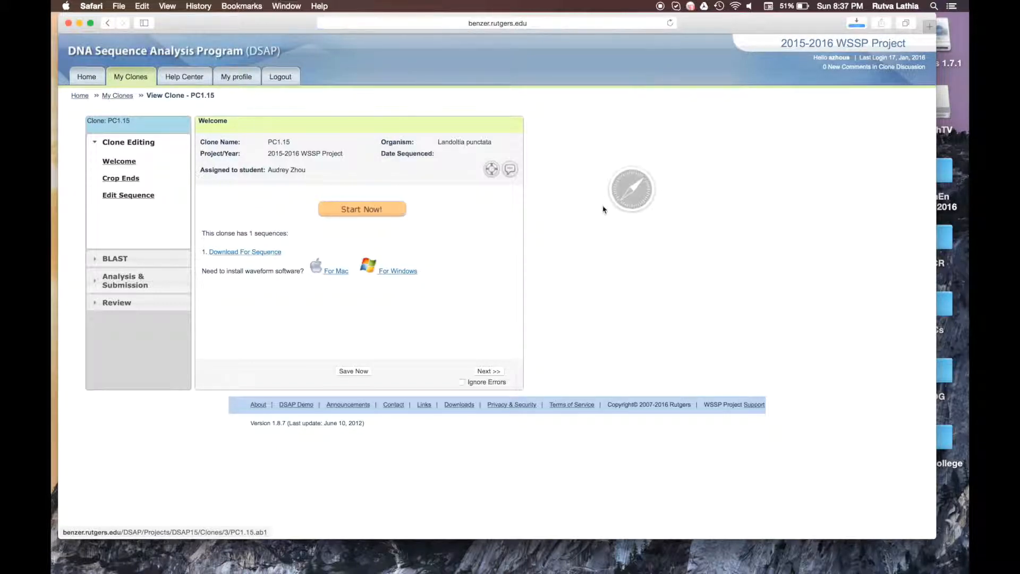
Step: Open PC1.15-2.ab1 from Safari's downloads in FinchTV, and restart 4Peaks
left_click(857, 24)
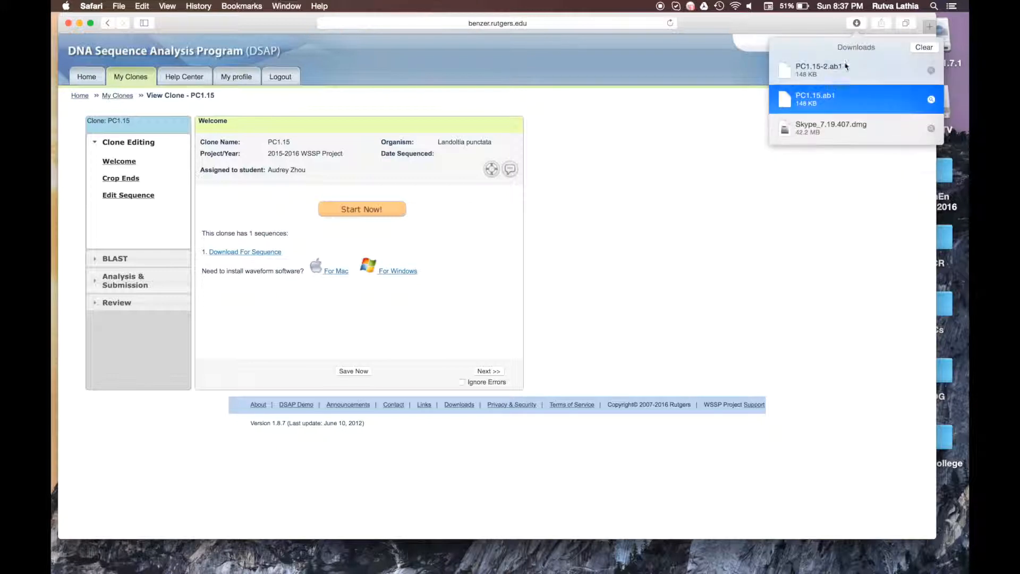
double_click(839, 76)
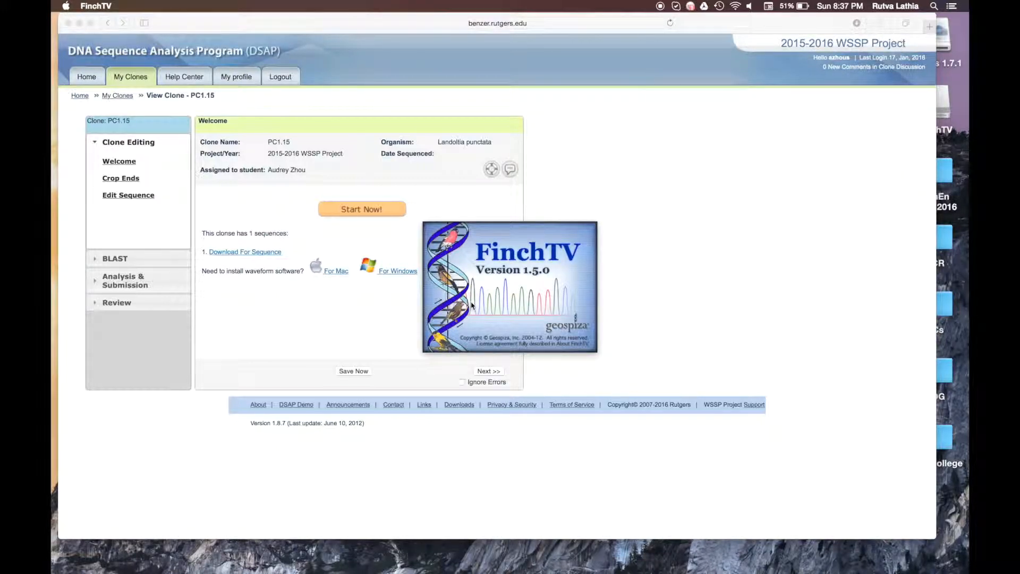
mouse_move(52, 238)
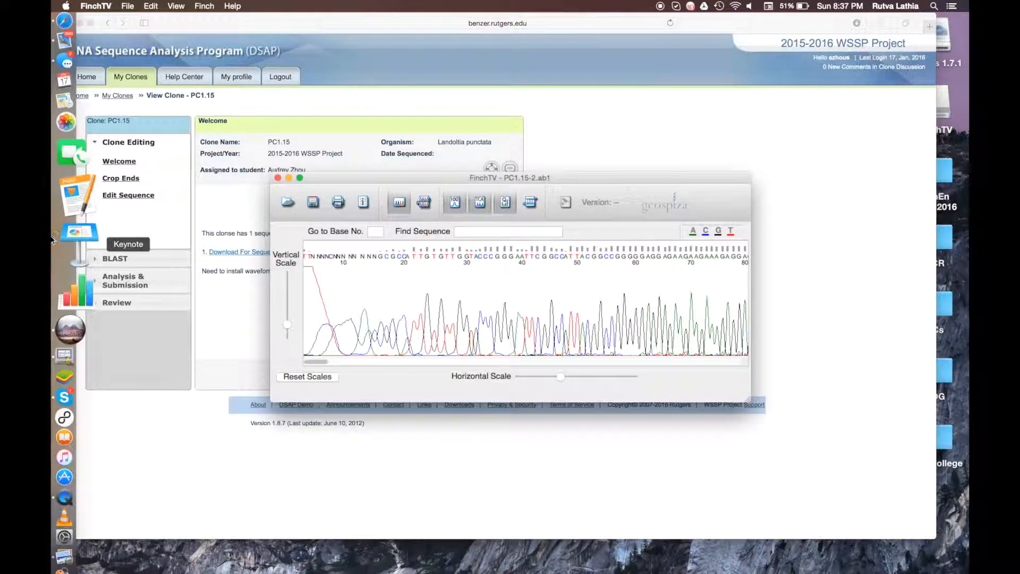
left_click(56, 276)
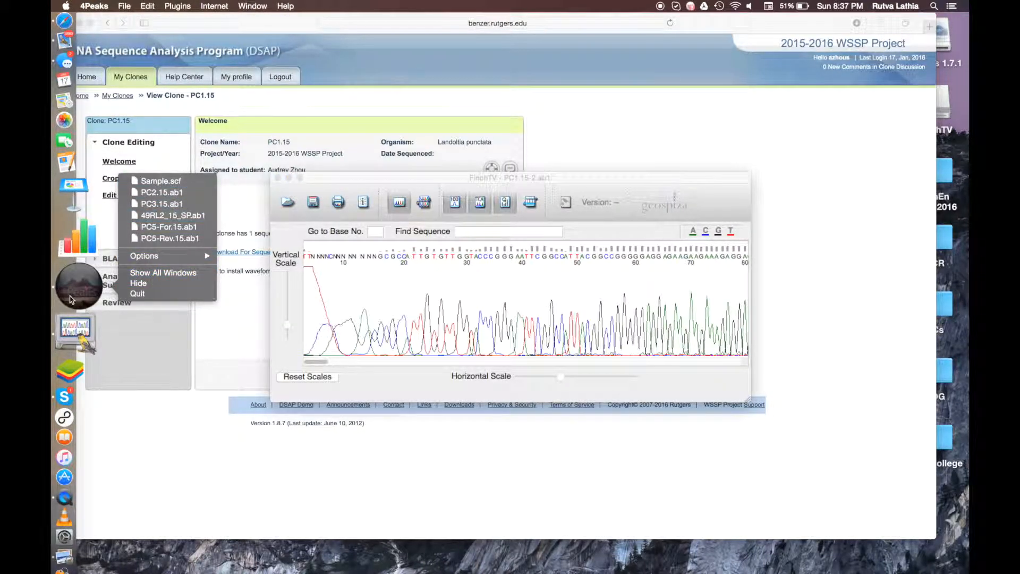
left_click(137, 293)
left_click(61, 265)
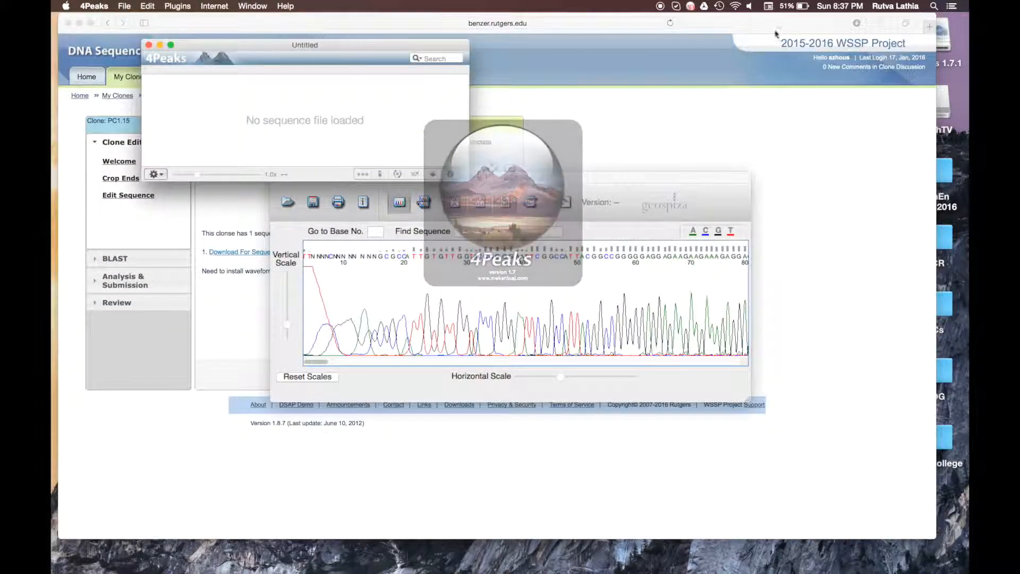
left_click(854, 25)
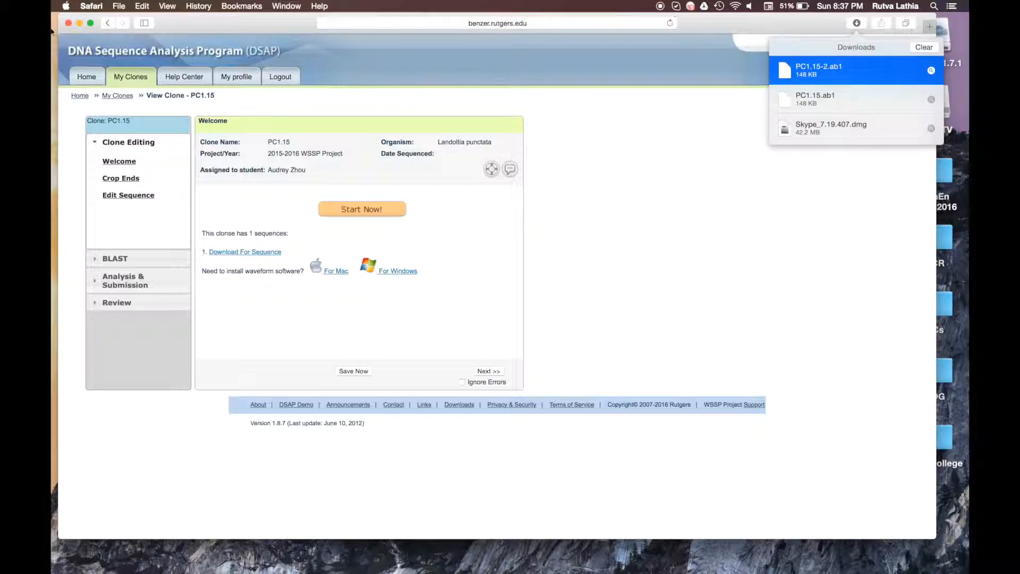
Step: Shrink Safari and load PC1.15-2.ab1 into 4Peaks via its Dock icon
left_click_drag(57, 20, 76, 209)
left_click_drag(880, 267, 291, 105)
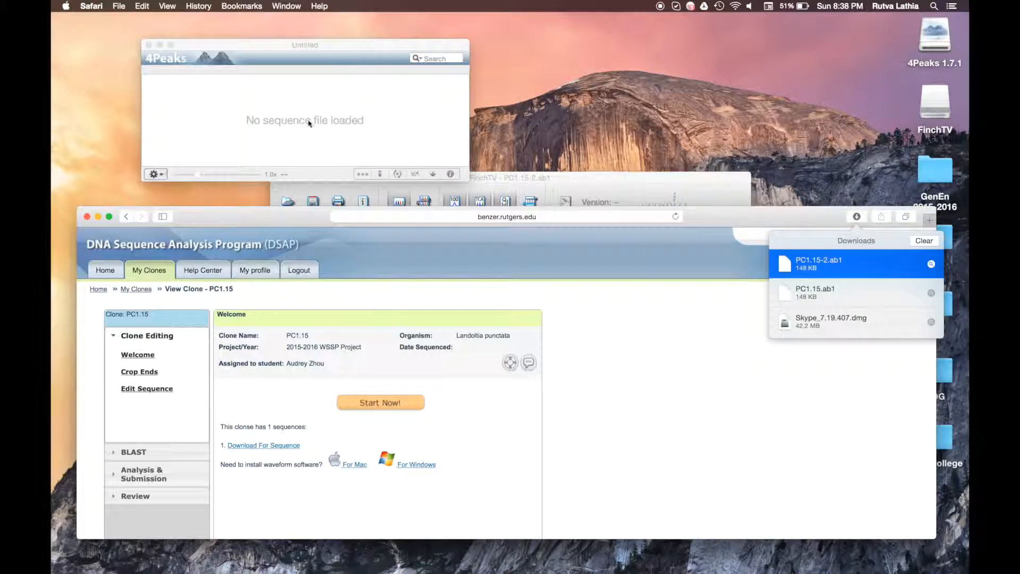
left_click_drag(841, 265, 375, 122)
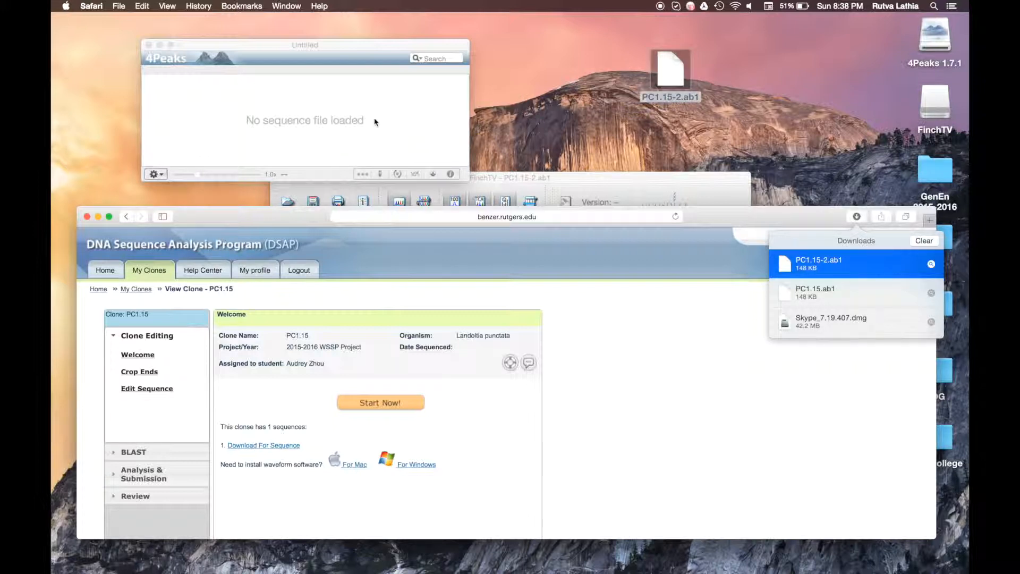
left_click_drag(644, 95, 292, 135)
left_click_drag(647, 71, 74, 282)
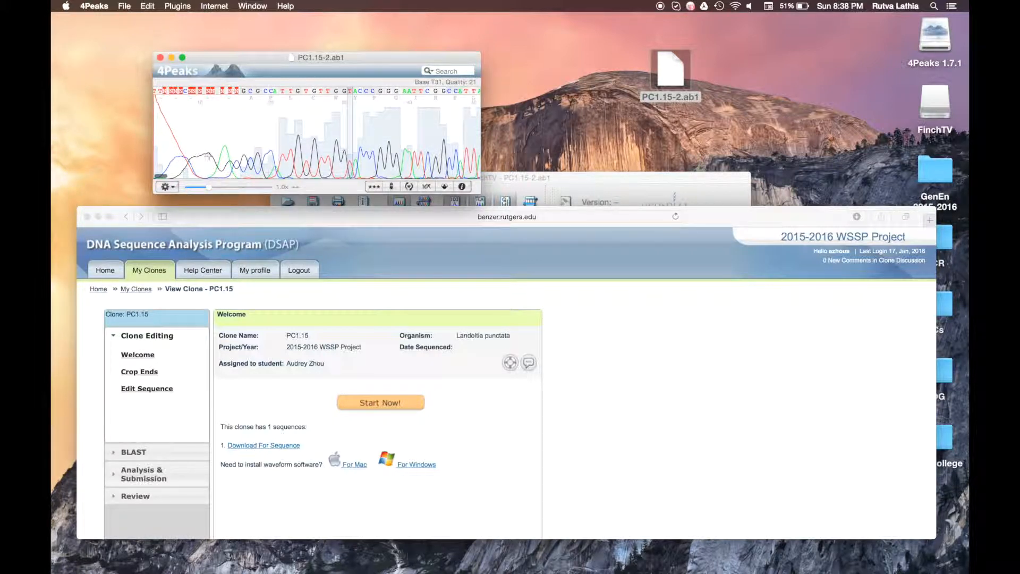
Step: Place the FinchTV trace top right and the 4Peaks trace upper left
scroll(209, 156, "right", 15)
scroll(208, 156, "right", 10)
left_click(637, 181)
left_click_drag(637, 182, 800, 22)
left_click_drag(320, 65, 254, 55)
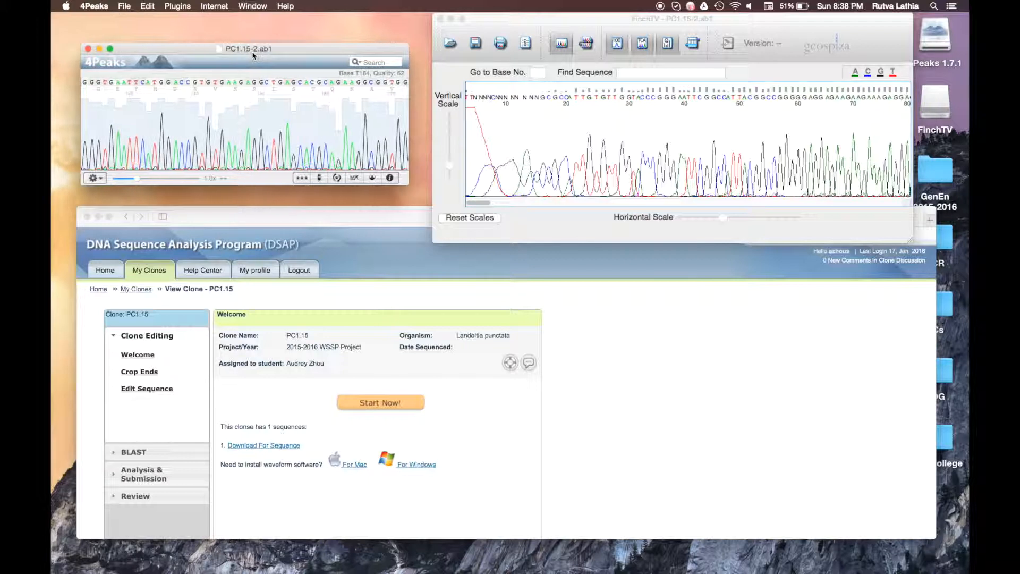
scroll(142, 137, "left", 10)
scroll(142, 137, "right", 5)
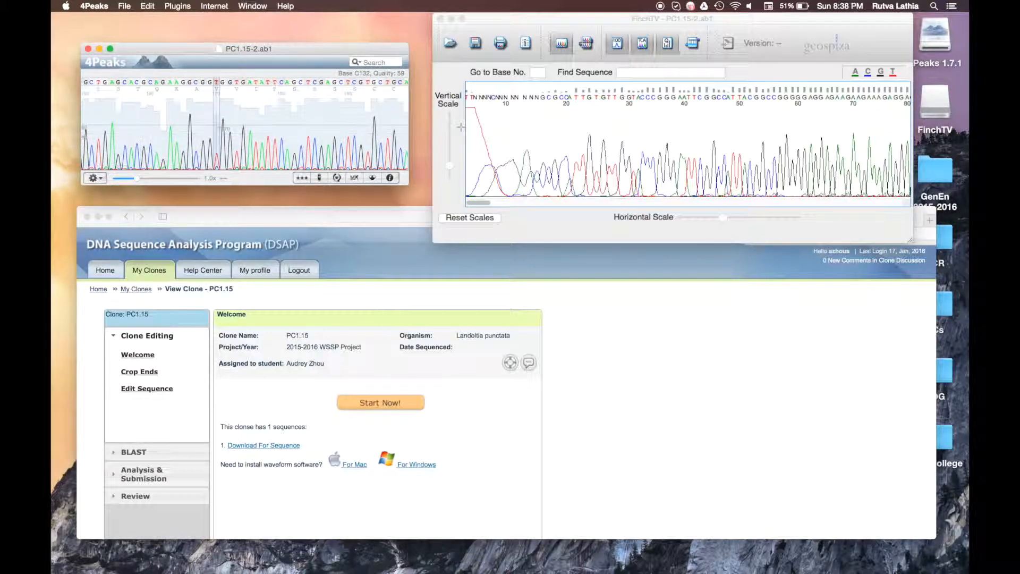
scroll(489, 130, "right", 15)
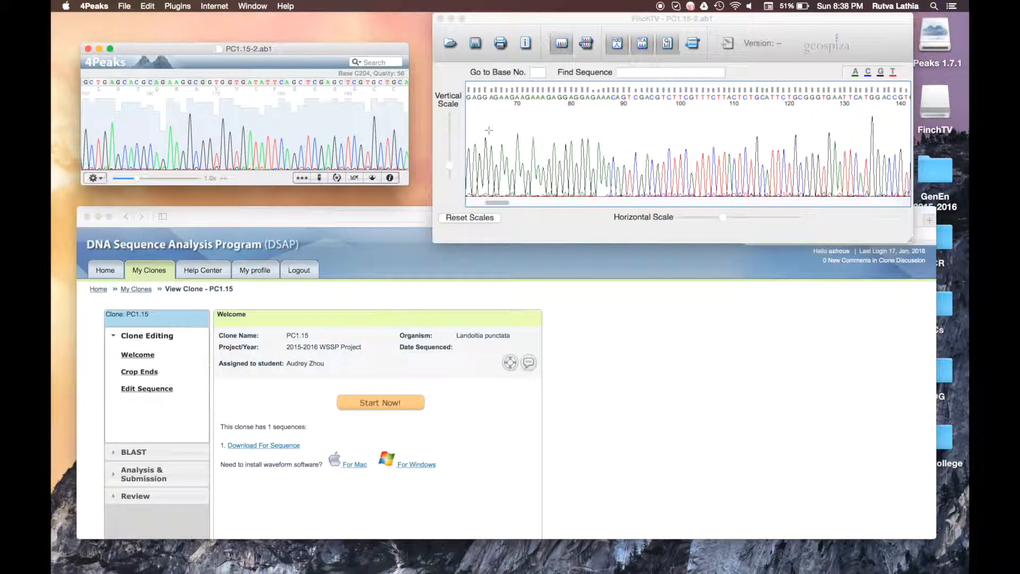
scroll(222, 144, "right", 5)
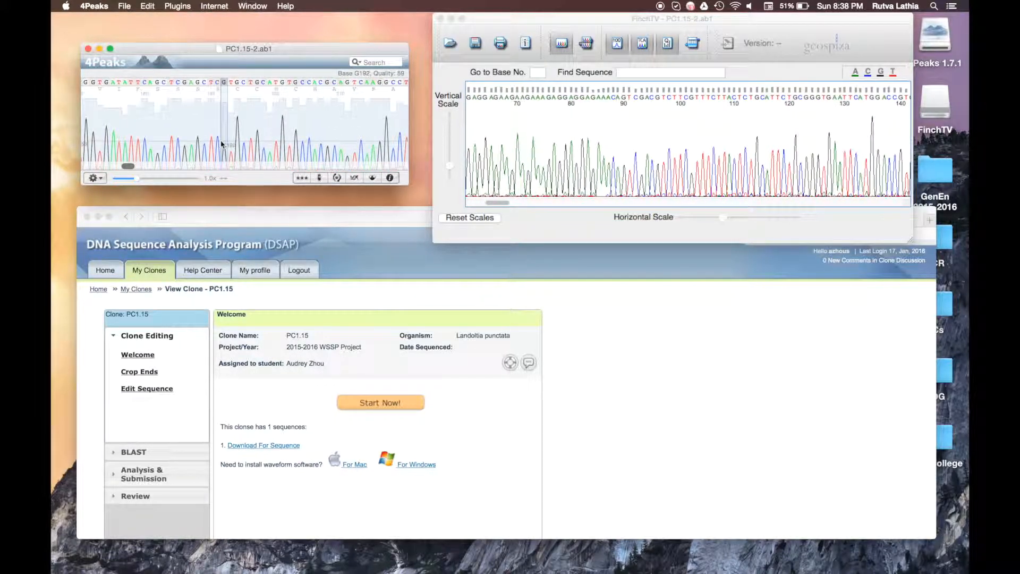
Step: Close the 4Peaks trace, enlarge the FinchTV PC1.15-2.ab1 window, and bring DSAP forward
scroll(222, 143, "right", 10)
scroll(222, 144, "right", 5)
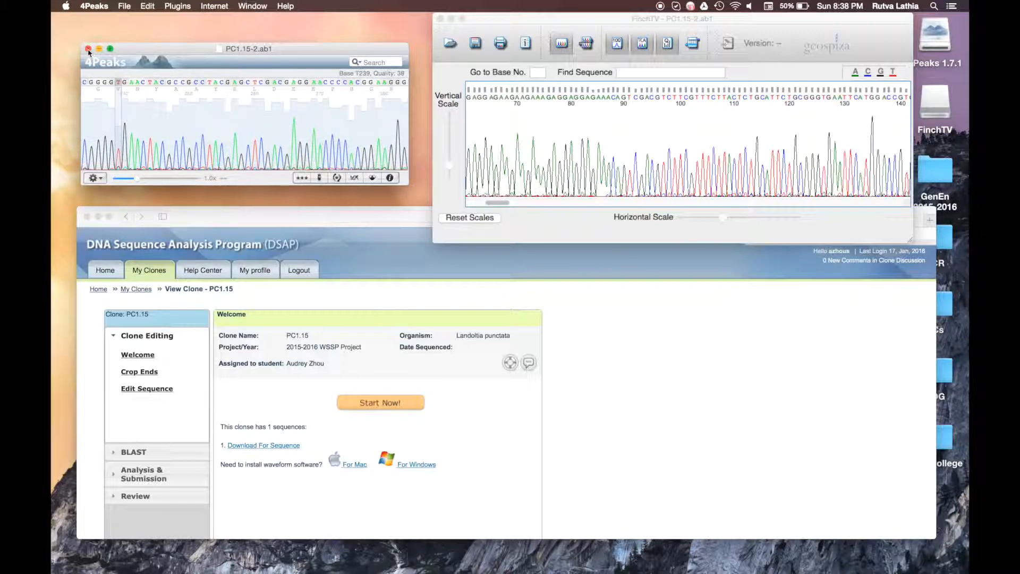
left_click(89, 48)
mouse_move(435, 246)
left_mouse_down()
mouse_move(256, 225)
mouse_move(185, 201)
left_mouse_up()
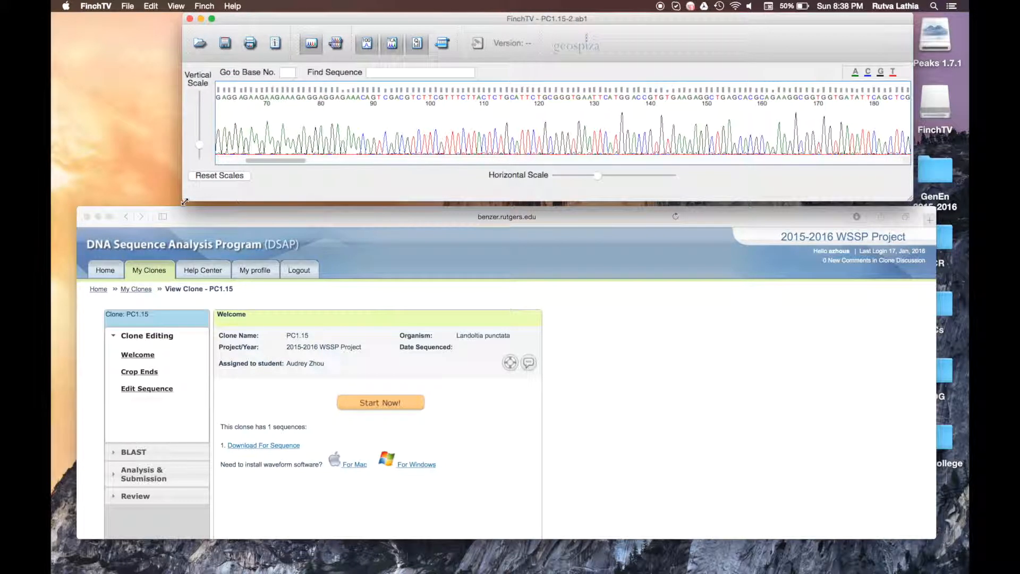
left_click(722, 368)
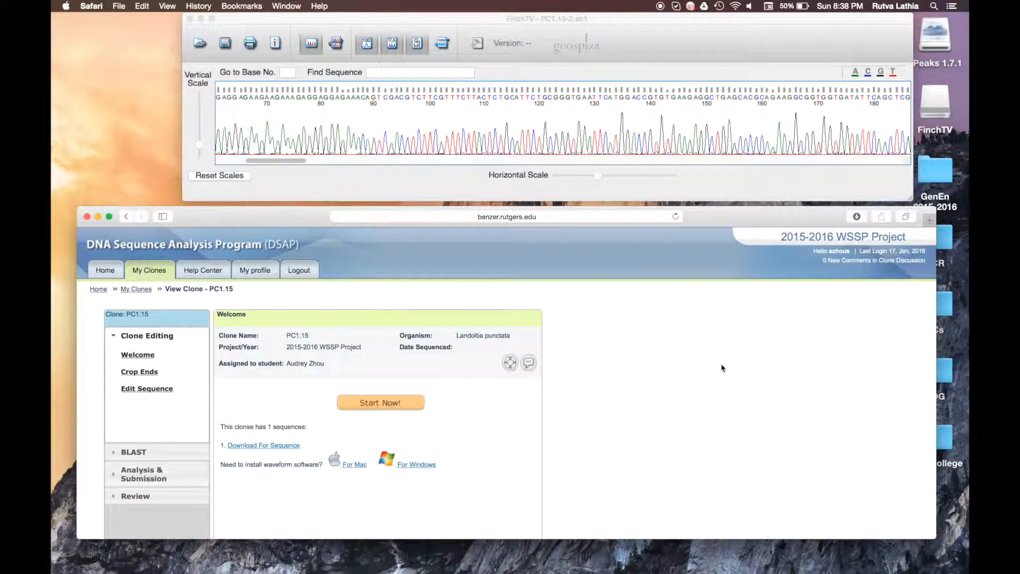
Step: Enlarge the FinchTV chromatogram pane and scroll right through the PC1.15-2 trace
left_click(379, 404)
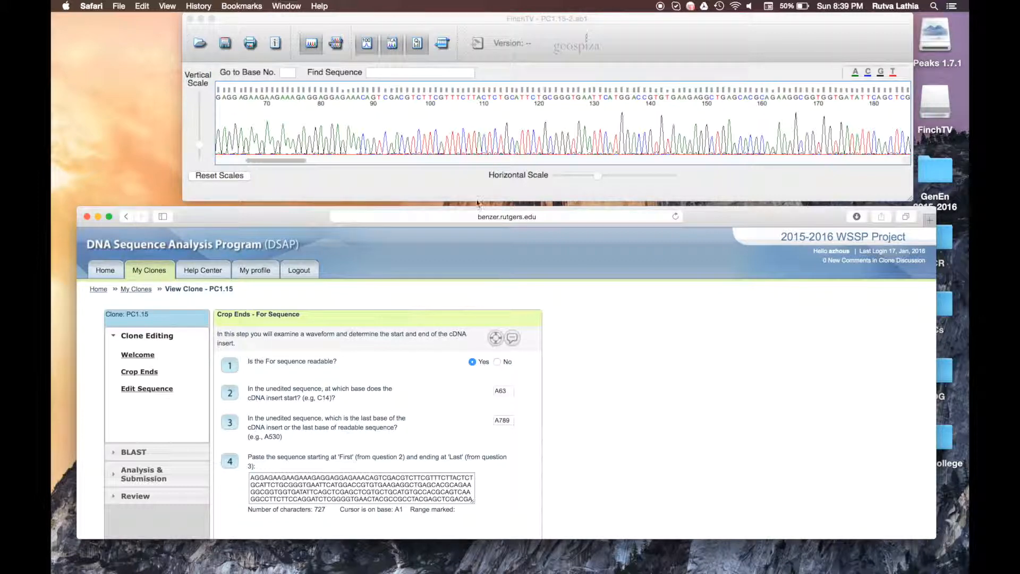
scroll(350, 114, "right", 15)
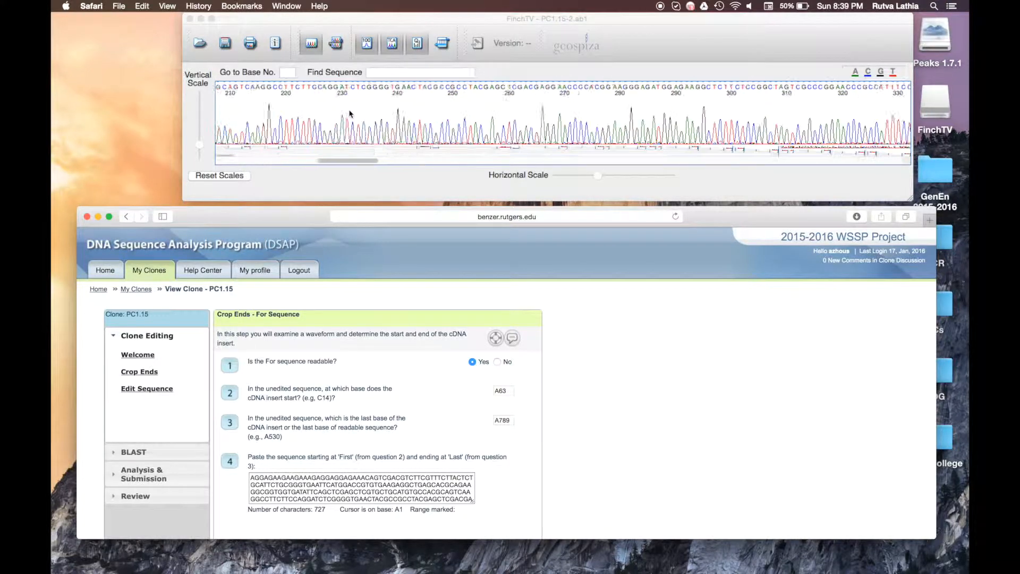
scroll(350, 113, "right", 9)
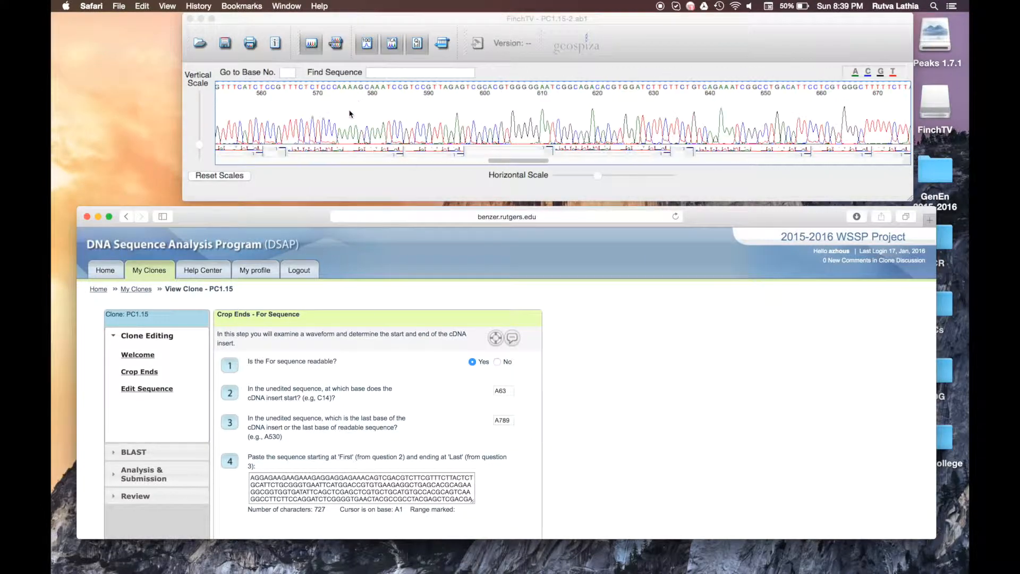
left_click_drag(431, 201, 431, 226)
scroll(448, 162, "right", 12)
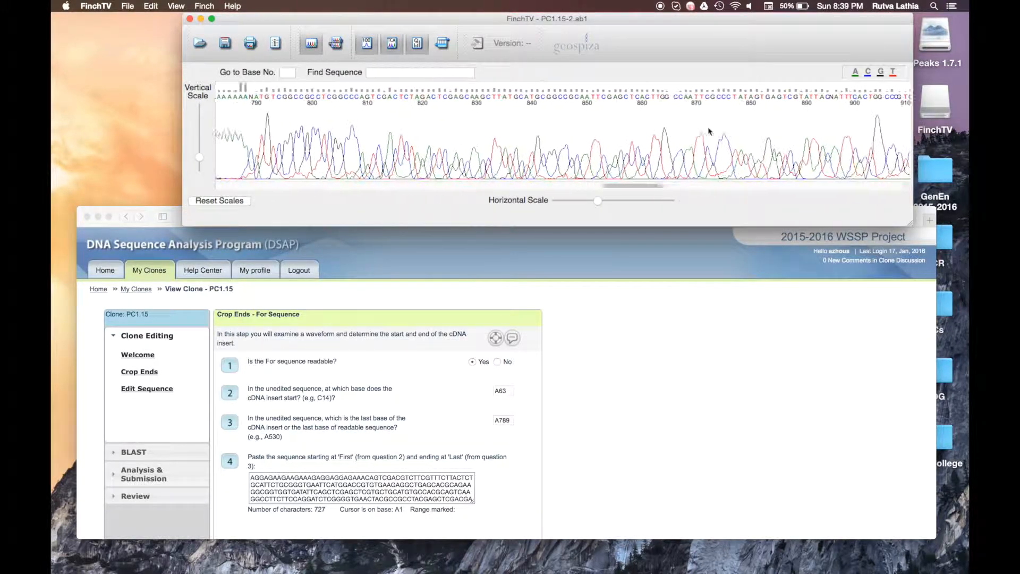
scroll(708, 130, "right", 6)
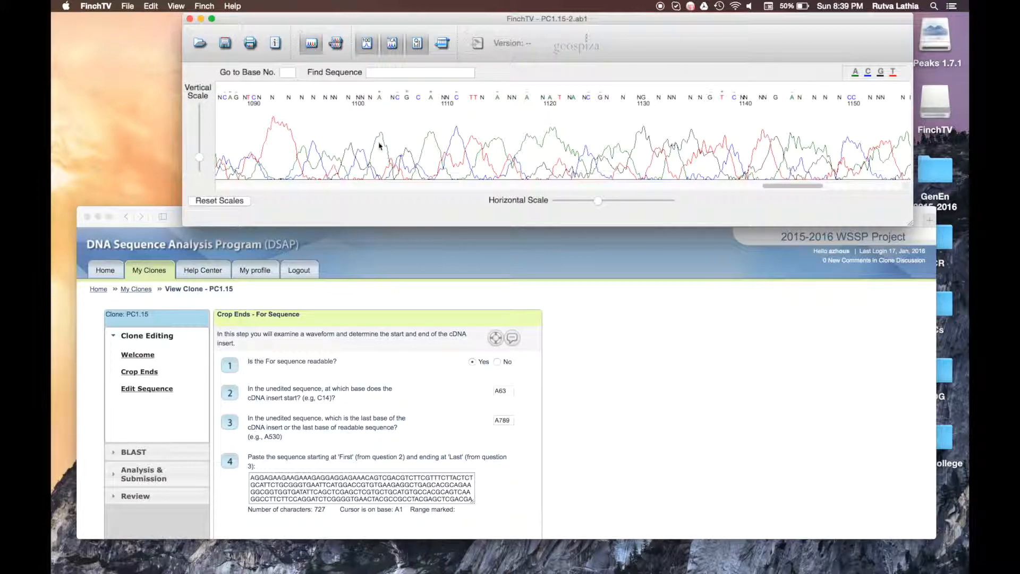
scroll(452, 153, "right", 10)
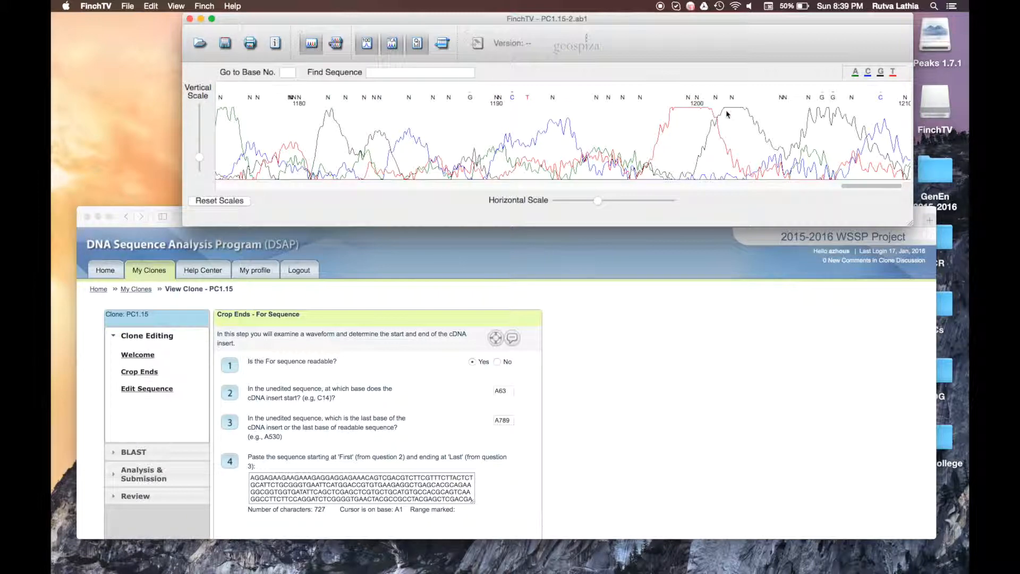
Step: Scroll back to bases 240–360 and compare with DSAP's crop-ends answers, start A63 and end A789
scroll(776, 123, "down", 1)
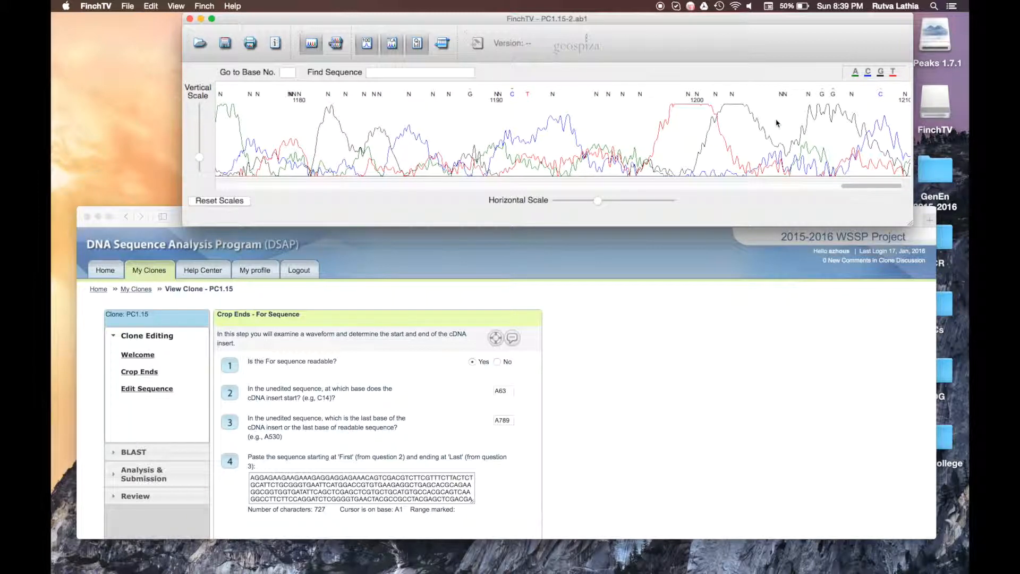
scroll(776, 123, "left", 20)
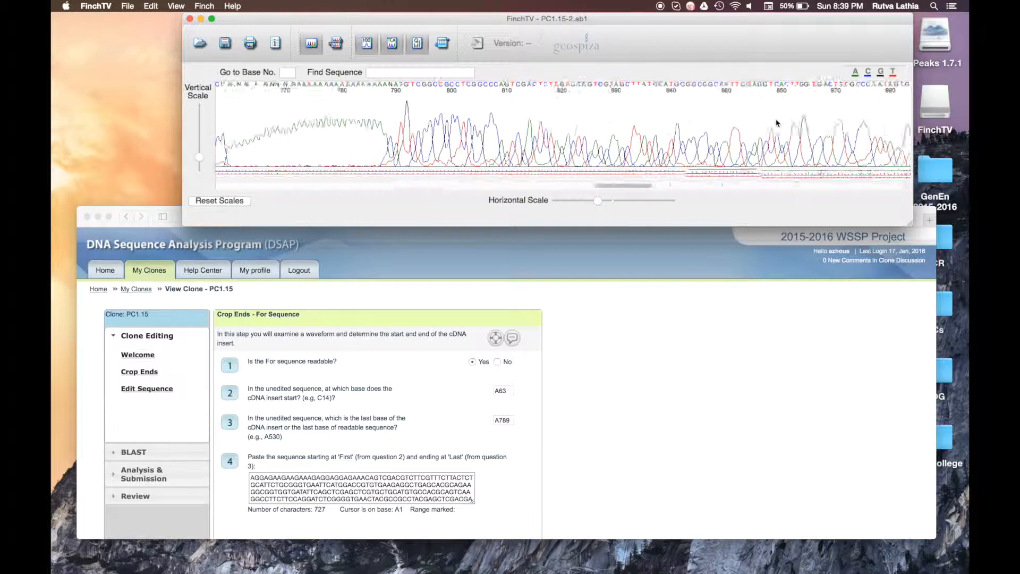
scroll(776, 123, "left", 10)
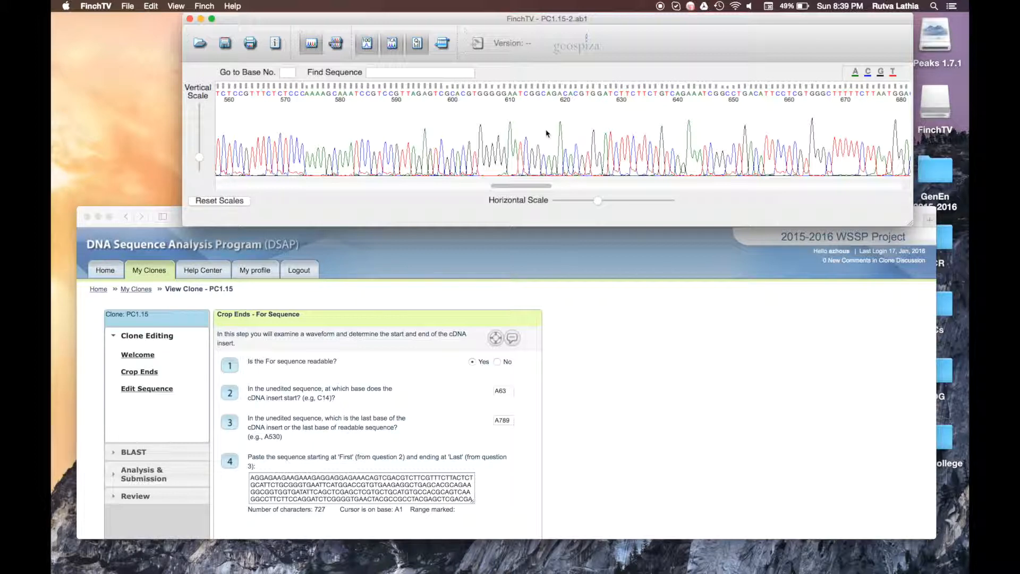
scroll(547, 134, "left", 5)
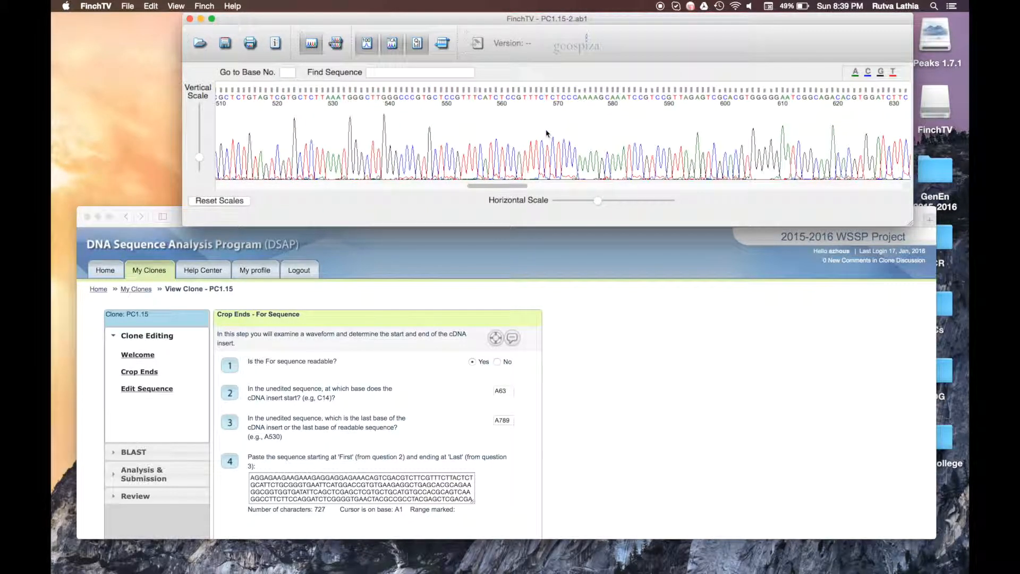
scroll(547, 133, "left", 5)
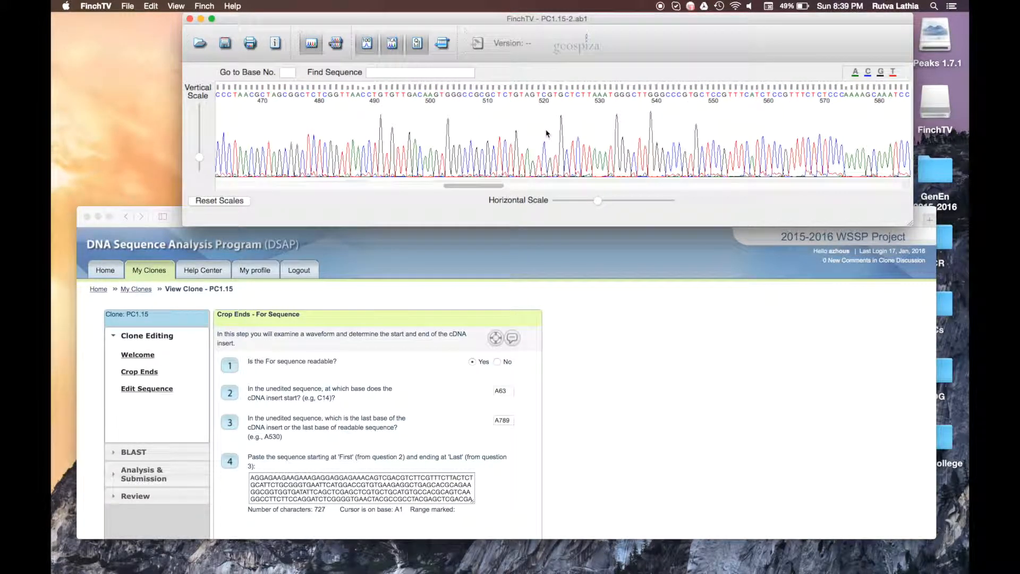
scroll(546, 133, "left", 10)
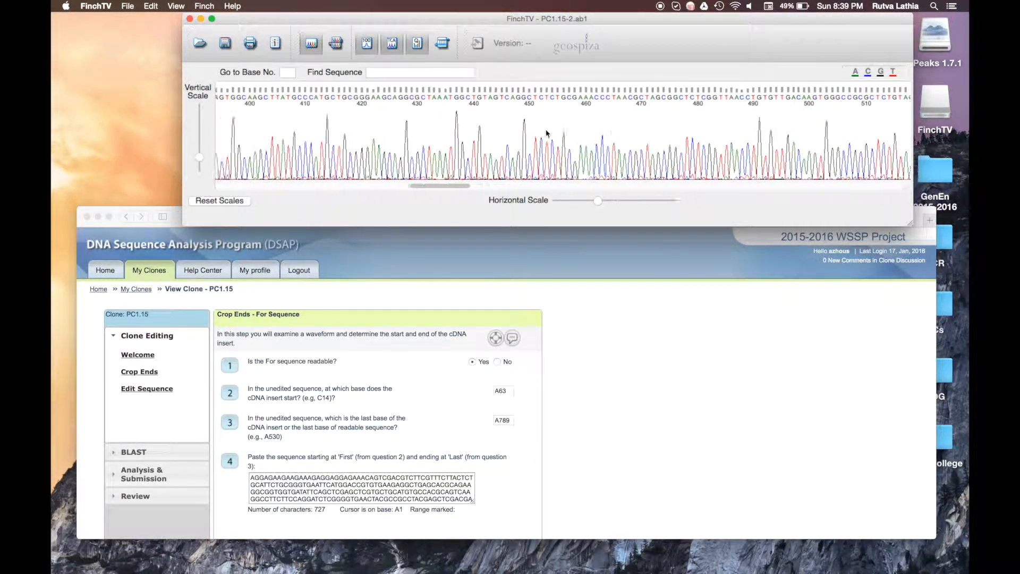
scroll(546, 133, "left", 9)
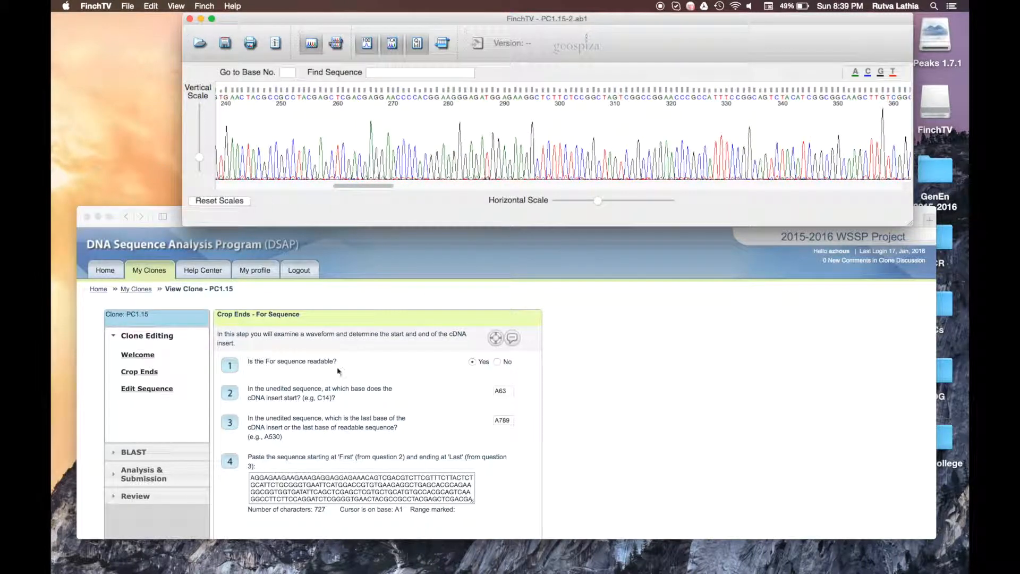
left_click(286, 392)
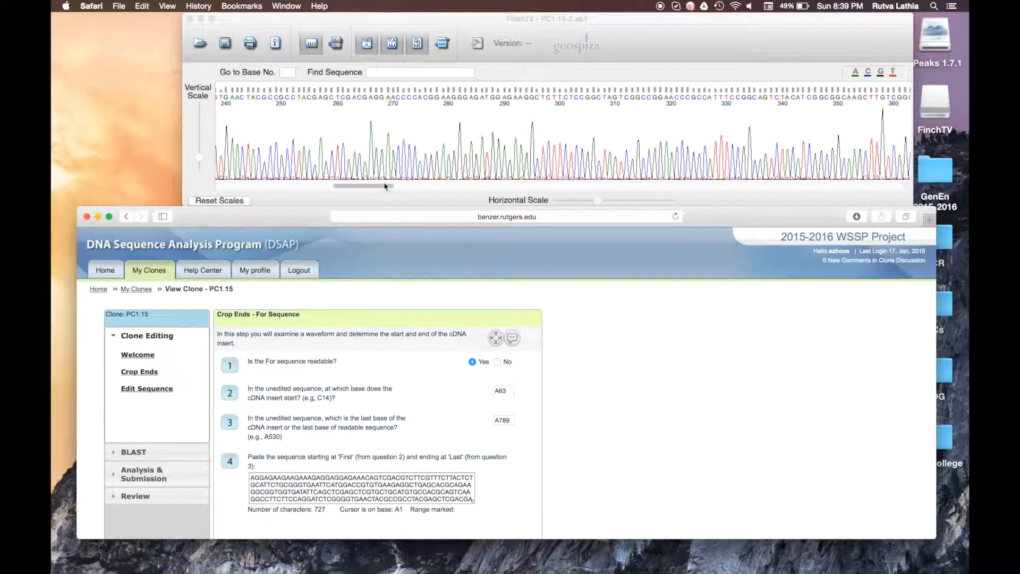
left_click(379, 166)
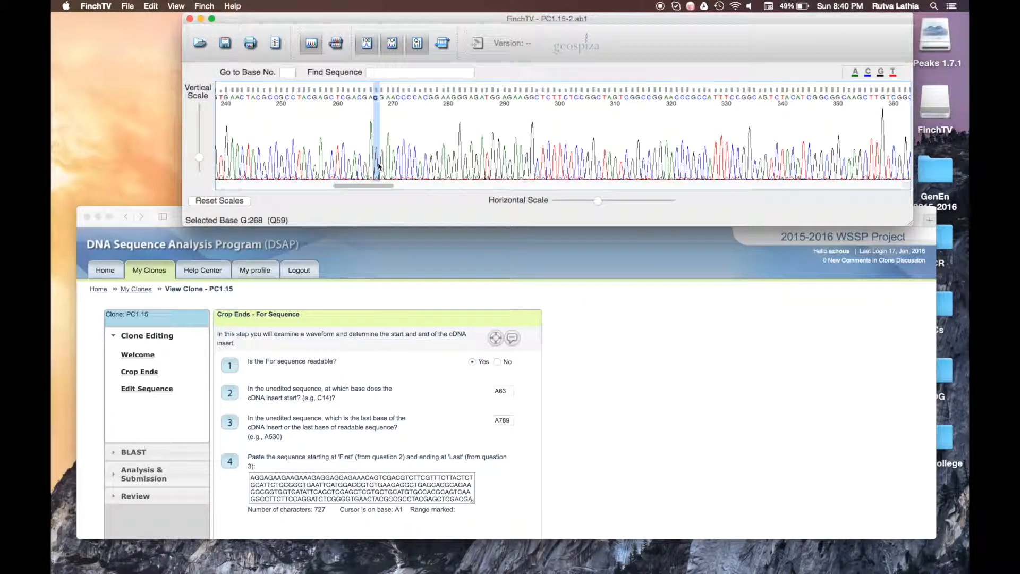
Step: Search for the GGGGG adaptor, select bases C48–62, and pick A63 as the insert start
scroll(379, 166, "left", 15)
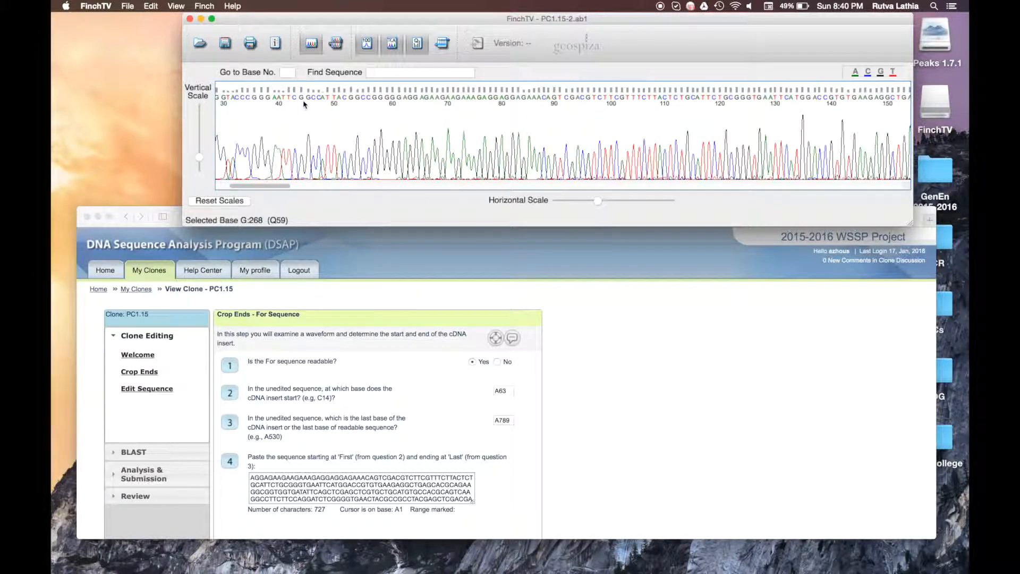
left_click(391, 73)
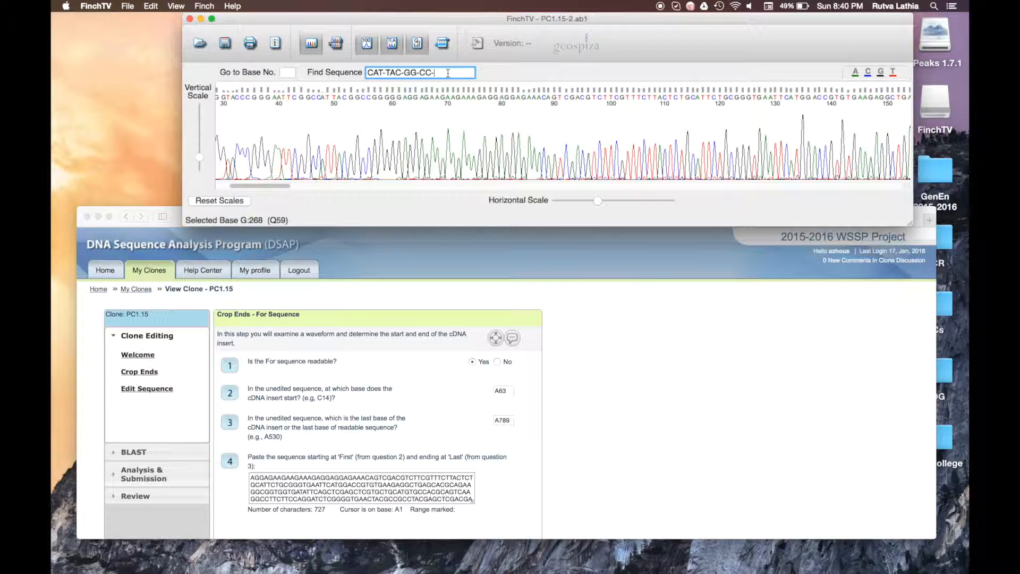
type("GGGGG")
key("BackSpace")
key("BackSpace")
key("BackSpace")
key("BackSpace")
key("BackSpace")
key("BackSpace")
key("BackSpace")
key("BackSpace")
key("BackSpace")
key("BackSpace")
key("BackSpace")
key("BackSpace")
key("BackSpace")
key("BackSpace")
key("BackSpace")
key("BackSpace")
key("BackSpace")
key("BackSpace")
left_click(319, 106)
left_click_drag(321, 115, 407, 109)
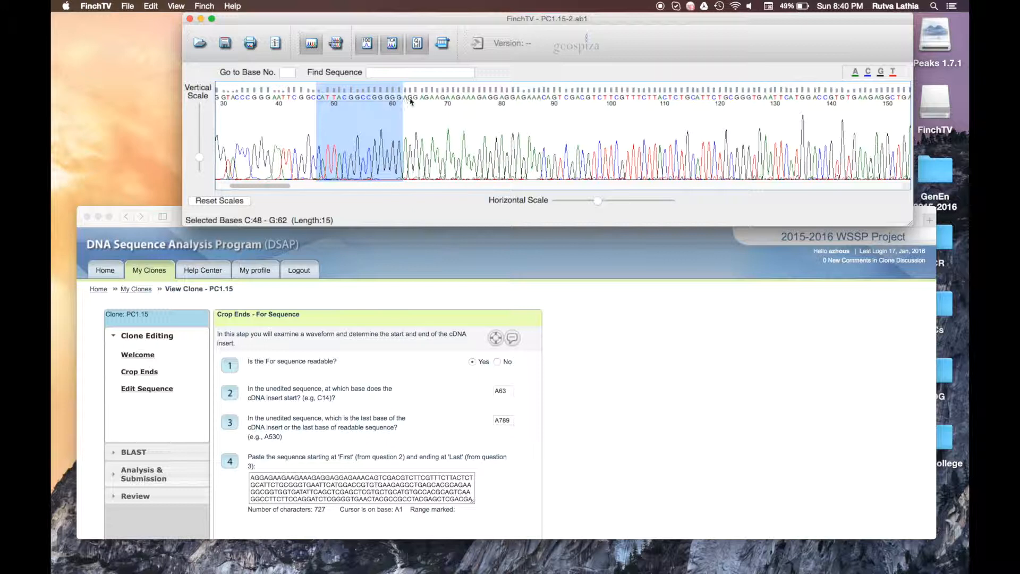
left_click(406, 108)
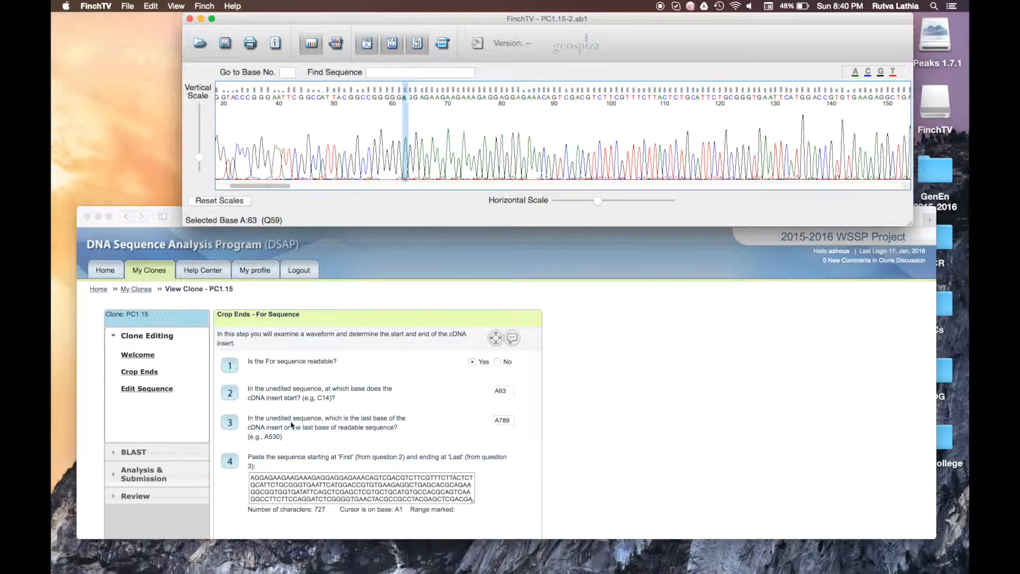
Step: Scroll to the poly-A end and mark A789 as the insert's last base, checking A786
scroll(403, 171, "right", 10)
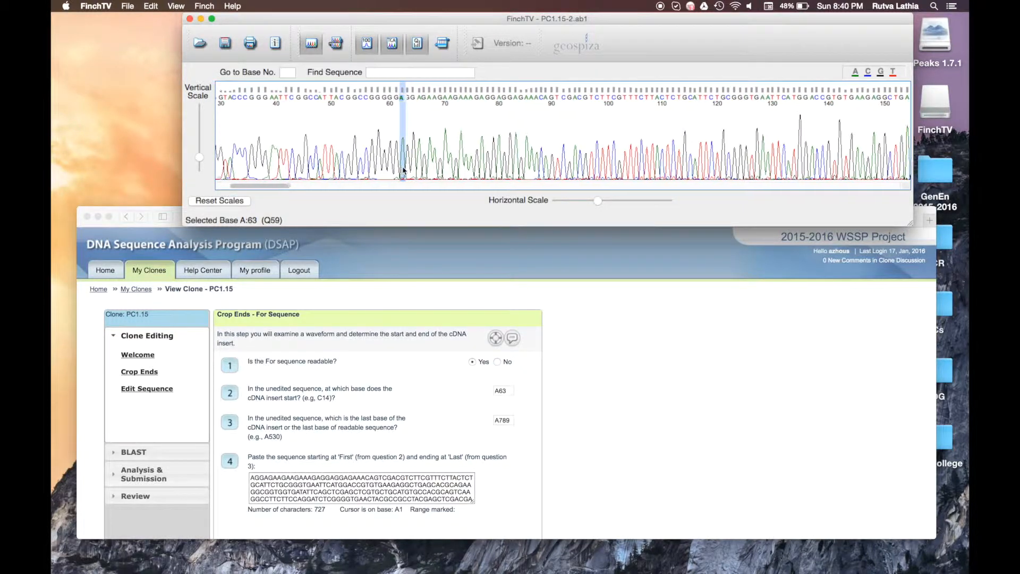
scroll(403, 171, "right", 20)
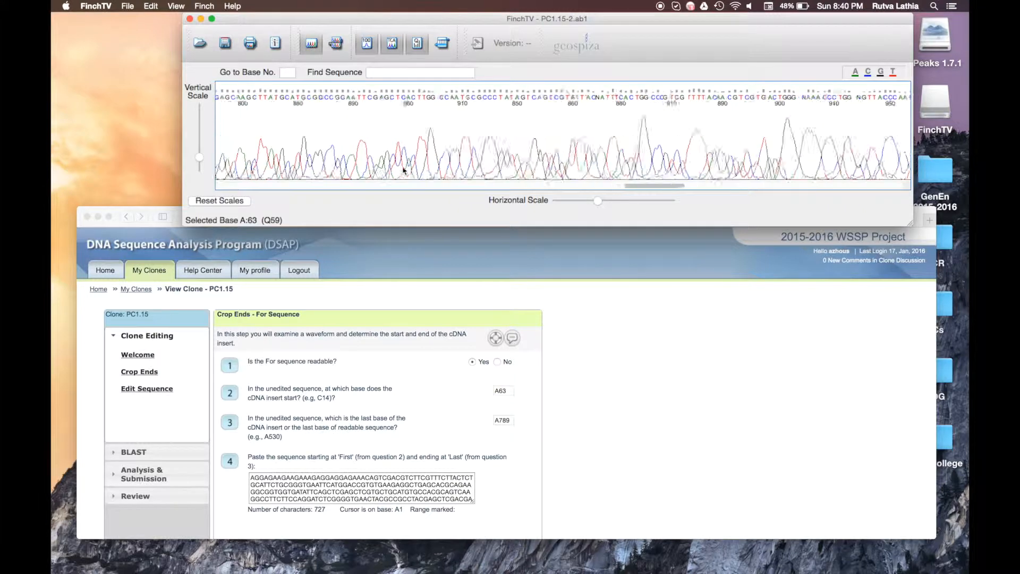
scroll(404, 171, "left", 10)
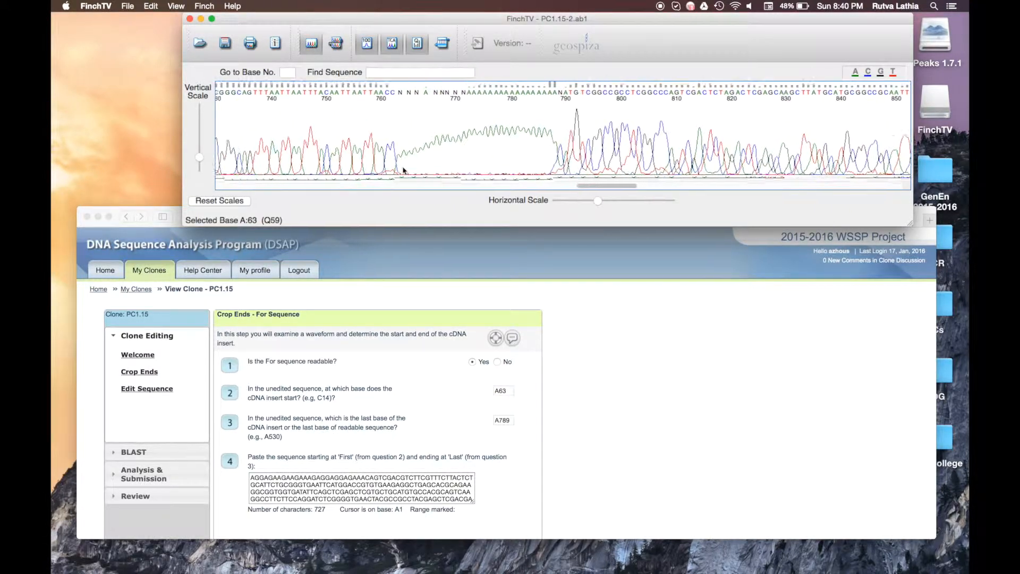
scroll(404, 171, "left", 1)
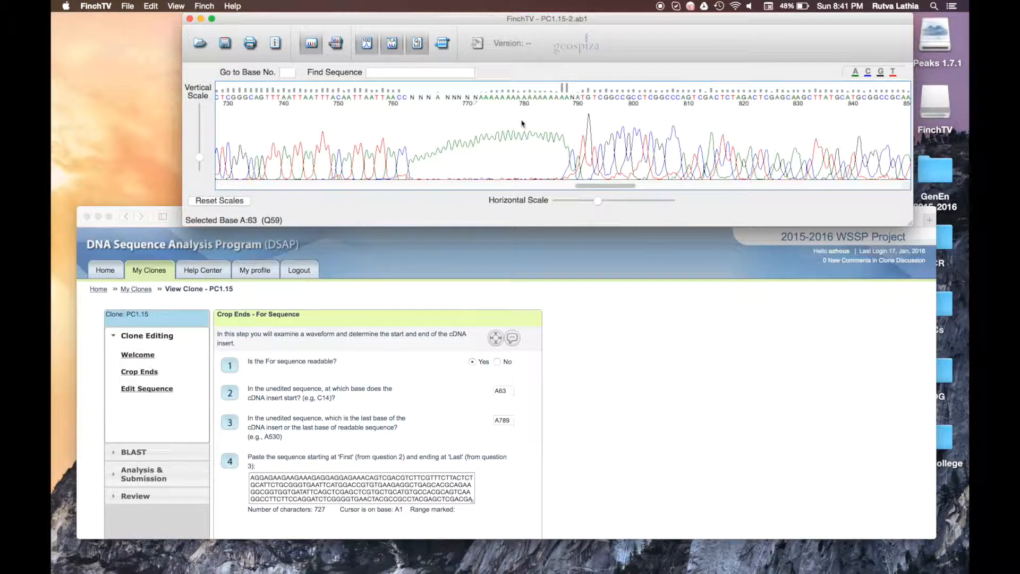
left_click(566, 126)
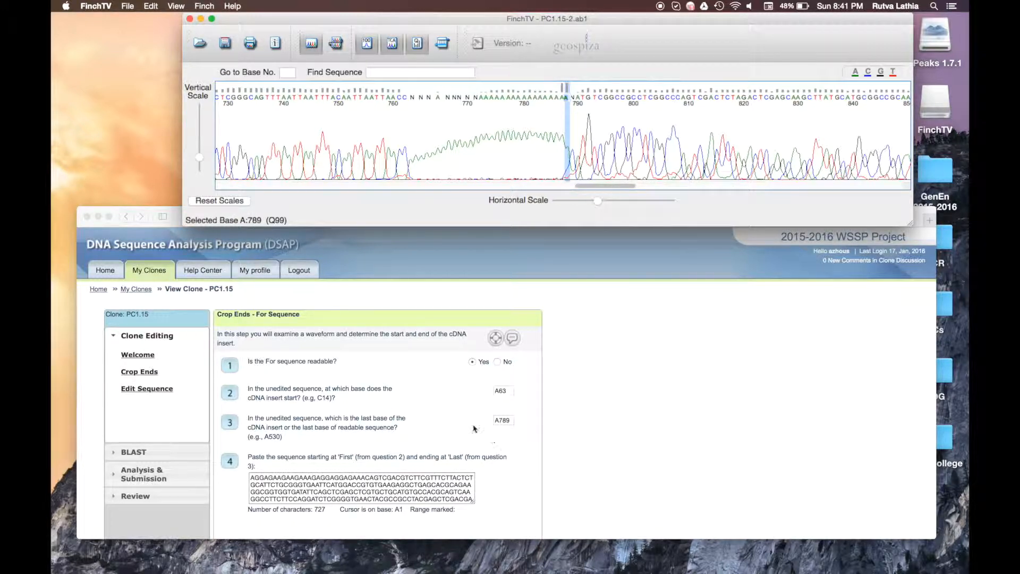
scroll(503, 422, "down", 2)
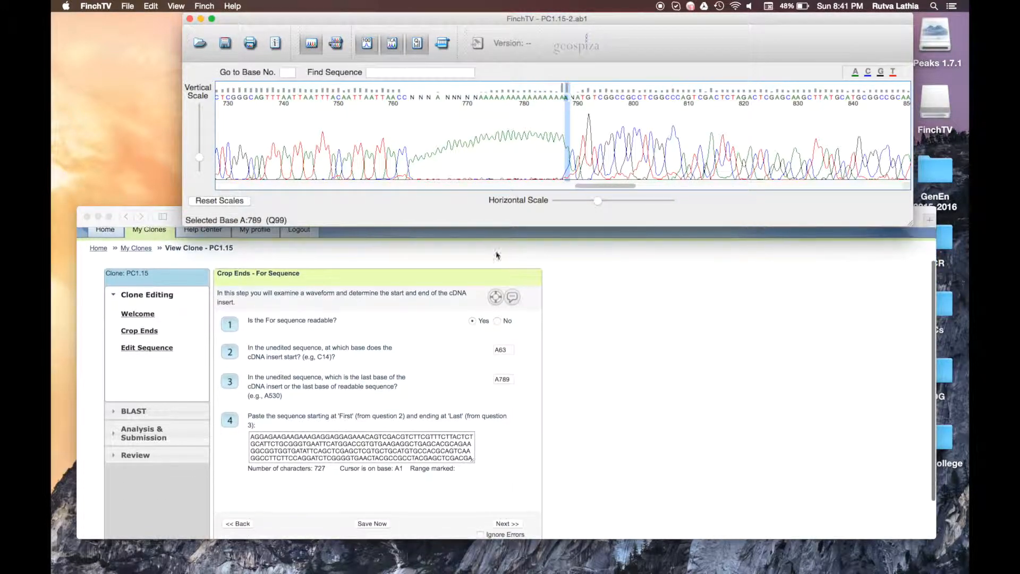
left_click_drag(574, 155, 551, 155)
left_click(551, 154)
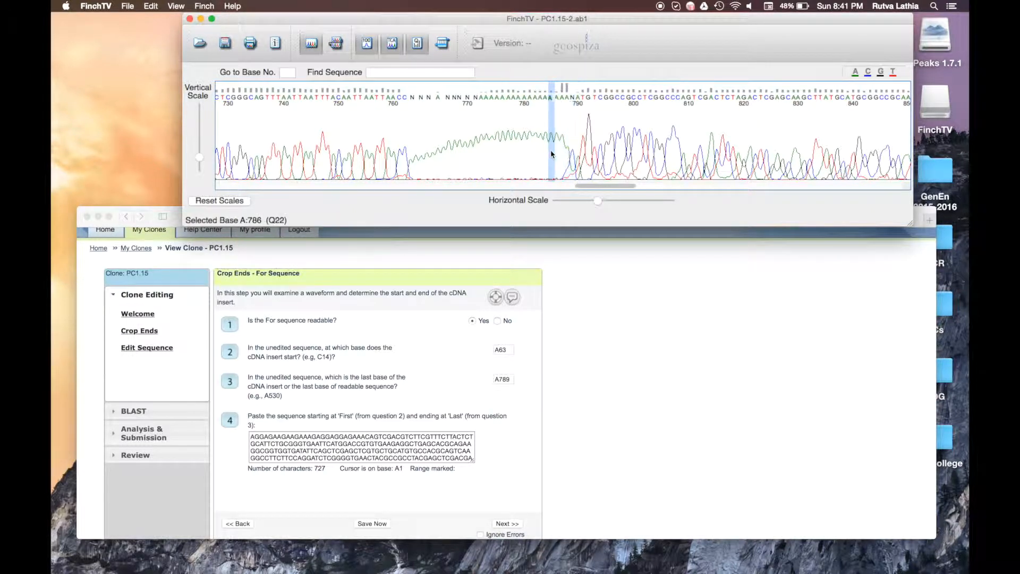
left_click(566, 154)
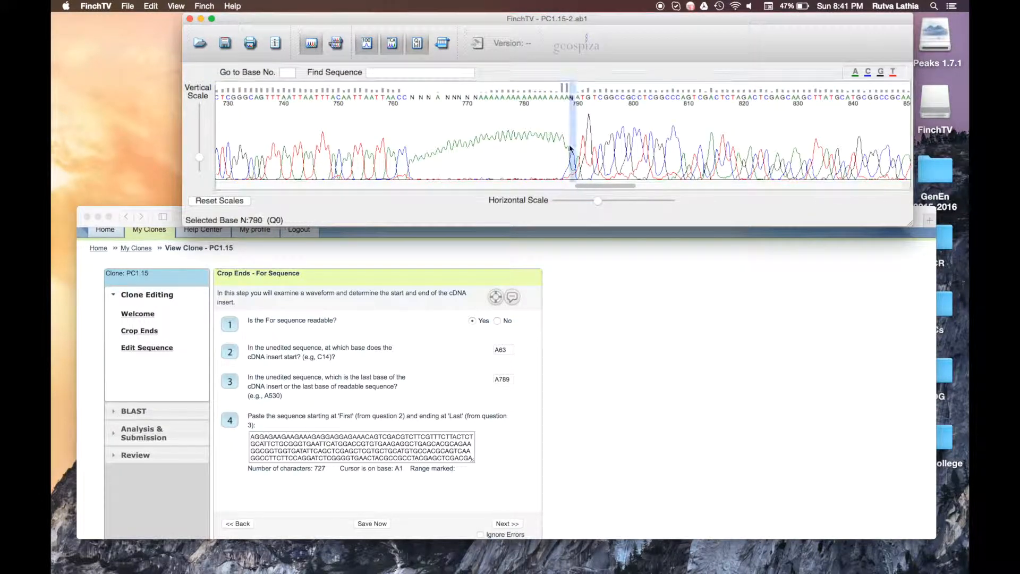
Step: Zoom the trace out and select the 727-base insert from A789 back to A63
mouse_move(570, 149)
left_mouse_down()
mouse_move(218, 160)
mouse_move(52, 227)
mouse_move(119, 157)
mouse_move(153, 164)
left_mouse_up()
left_click_drag(599, 200, 581, 205)
left_click(698, 157)
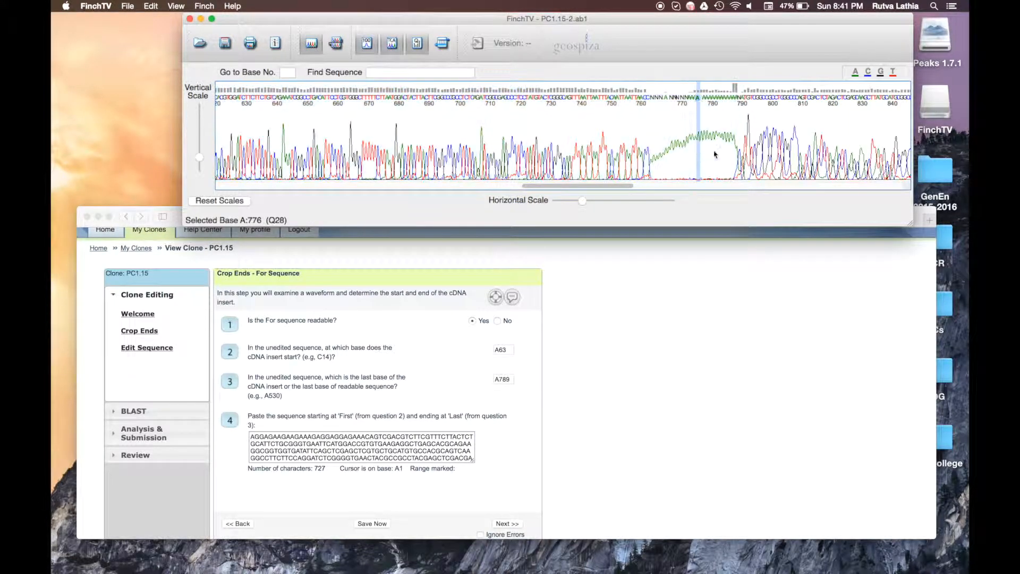
mouse_move(690, 151)
left_mouse_down()
mouse_move(122, 174)
mouse_move(331, 155)
mouse_move(250, 152)
left_mouse_up()
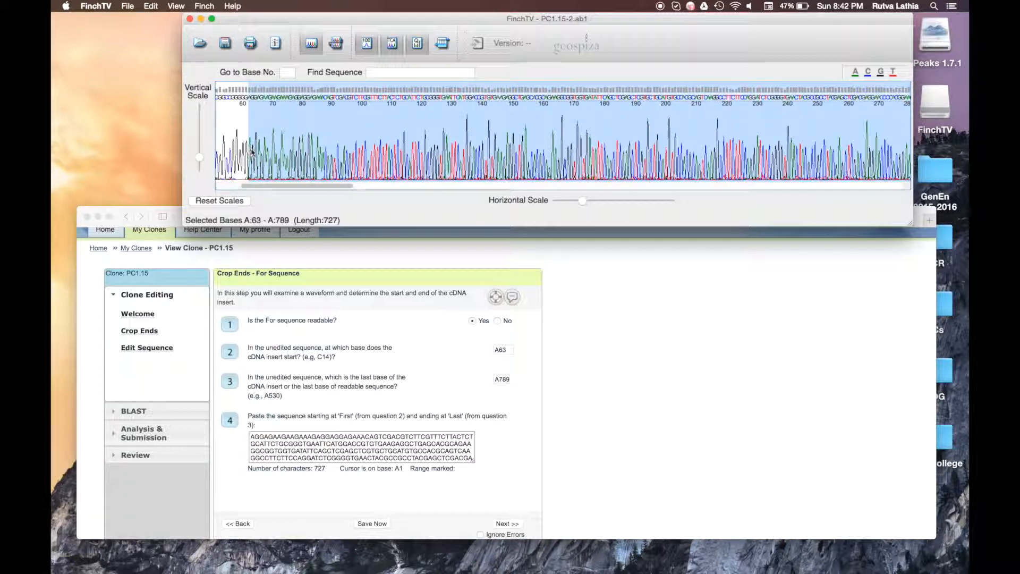
Step: Copy the selected insert in FinchTV and paste it over the question 4 sequence
right_click(317, 151)
left_click(331, 155)
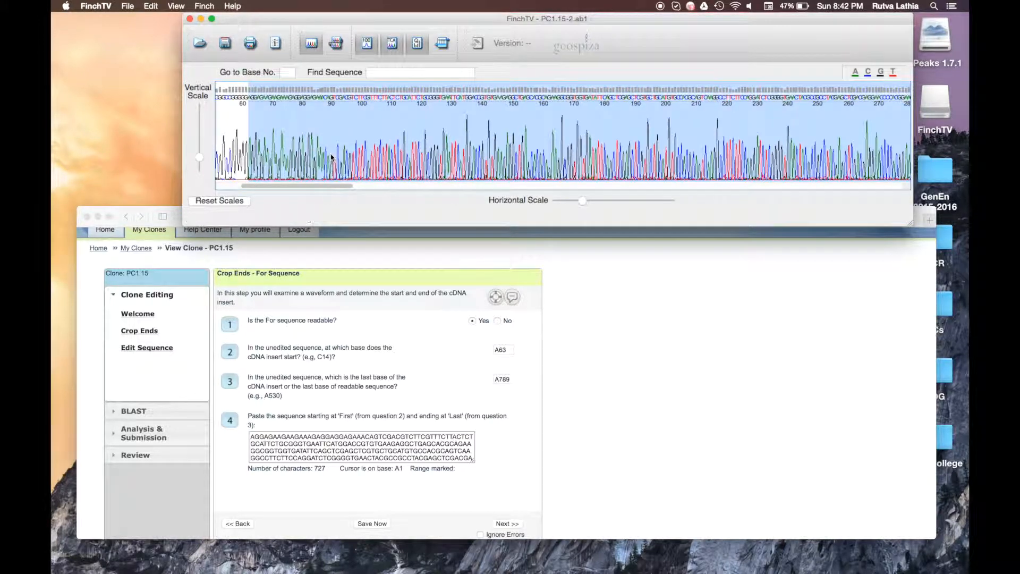
left_click(350, 434)
key("super+a")
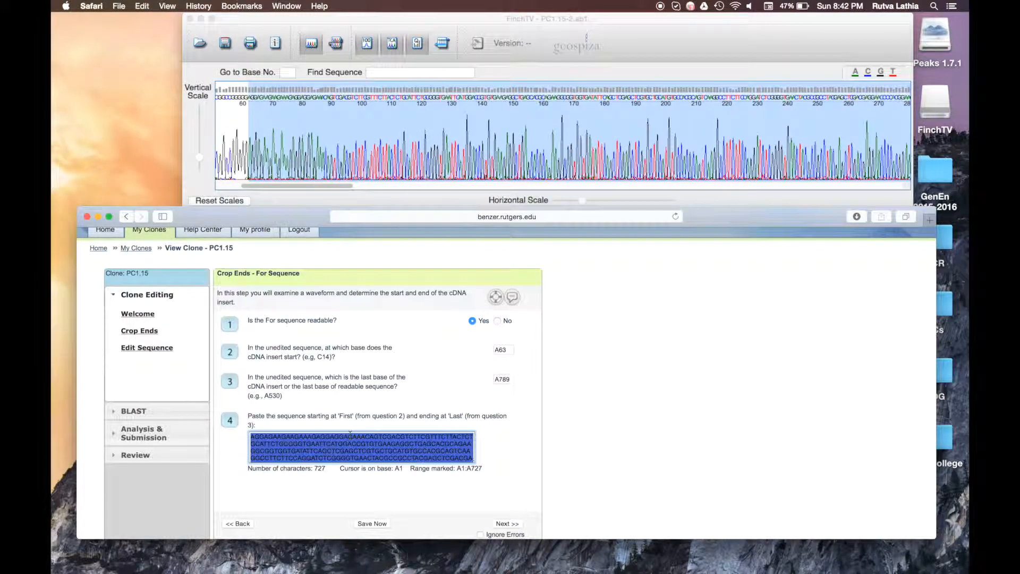
key("super+v")
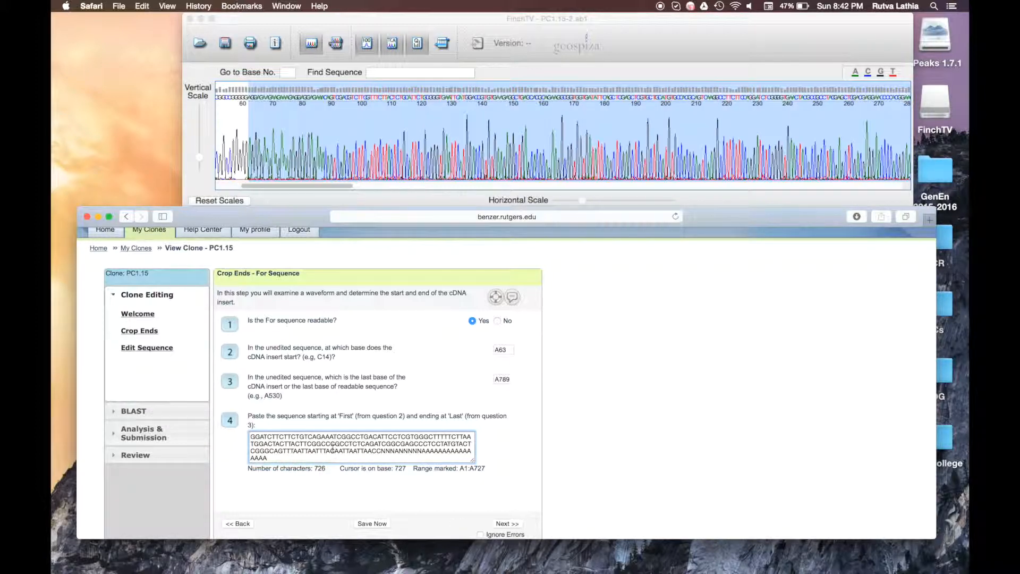
Step: Submit the crop-ends answers, dismiss the length warning, add a missing A, and continue
left_click(514, 527)
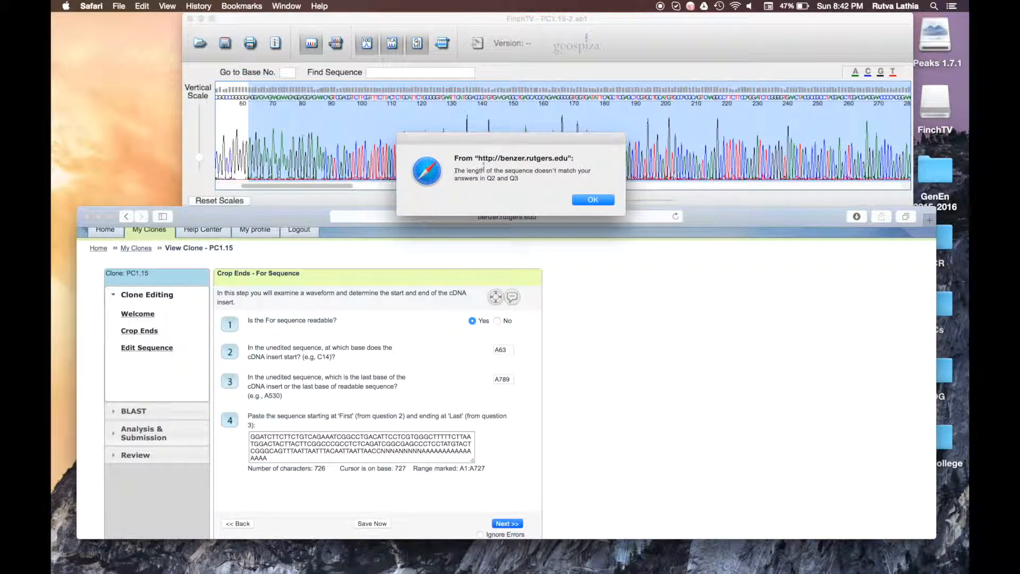
left_click(586, 200)
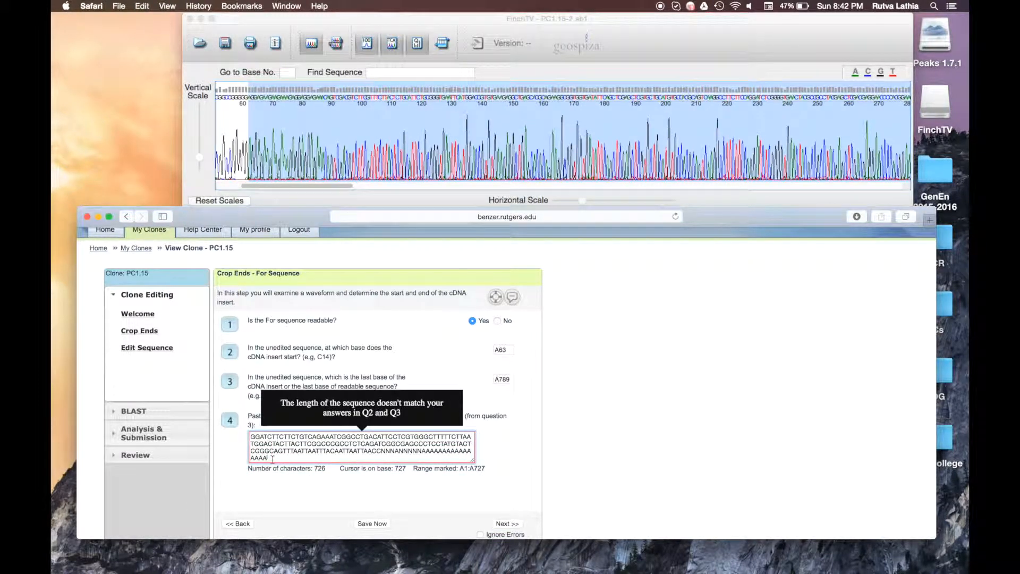
type("A")
left_click(509, 524)
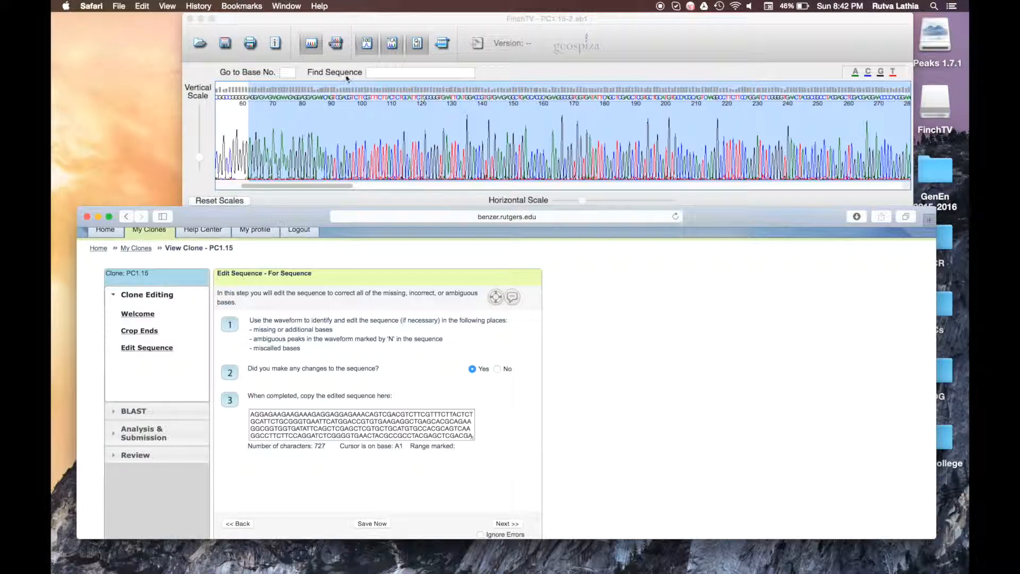
Step: Zoom the trace in and jump to the first ambiguous N at base 764
left_click(393, 71)
left_click_drag(583, 201, 600, 202)
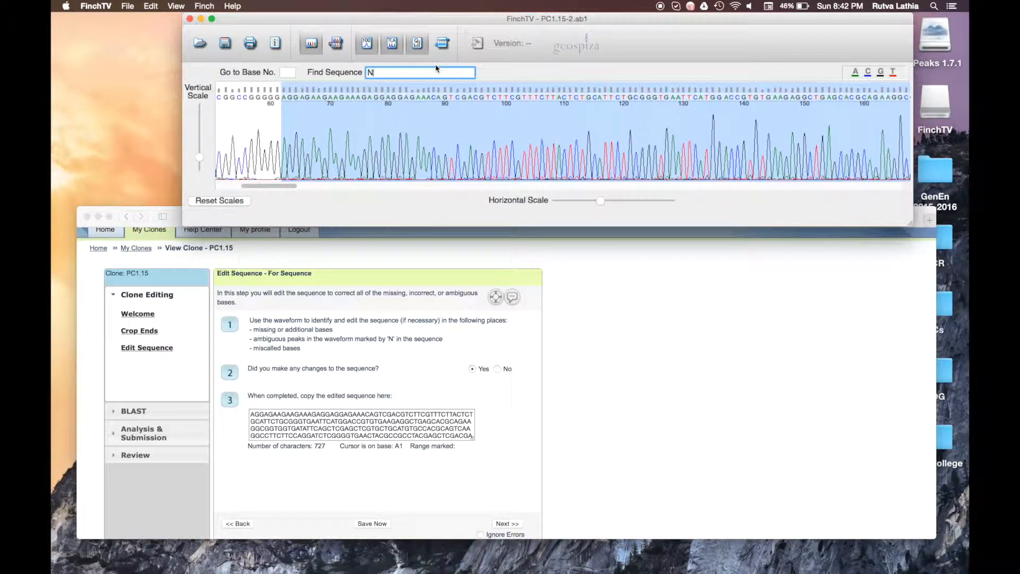
key("Return")
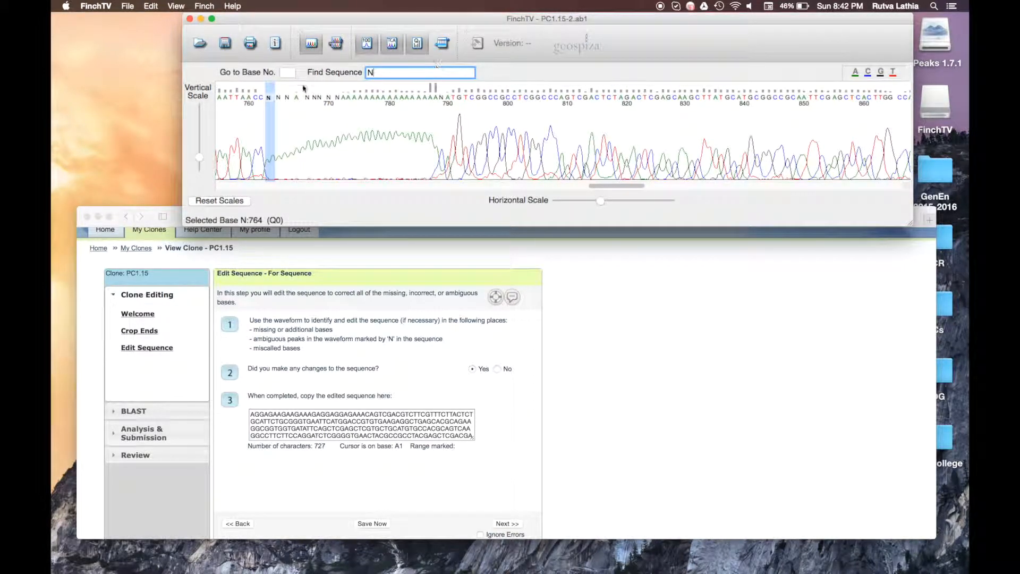
left_click(270, 101)
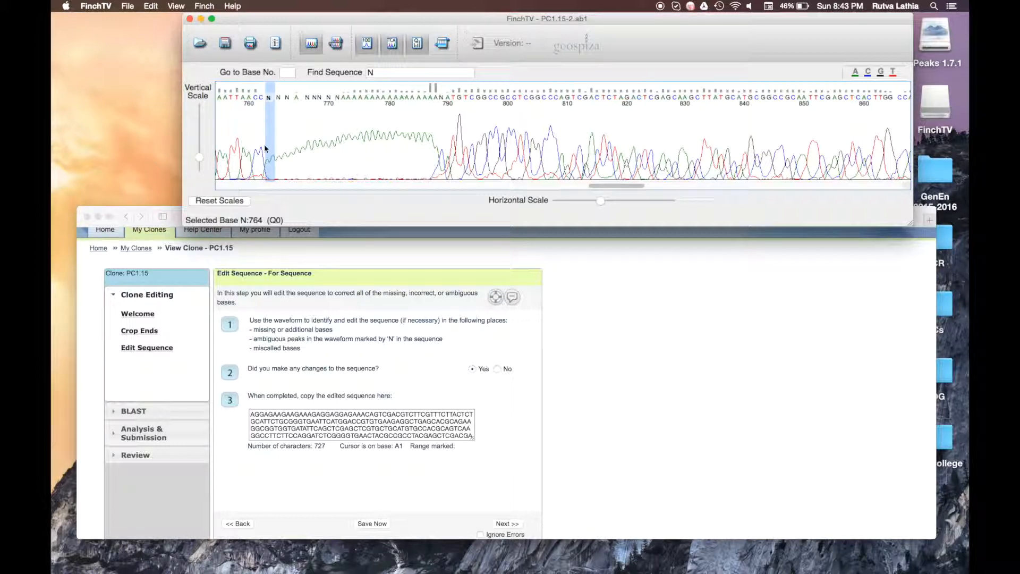
Step: Retype the N calls from 764 to 772 as A, then select back from A789
type("a")
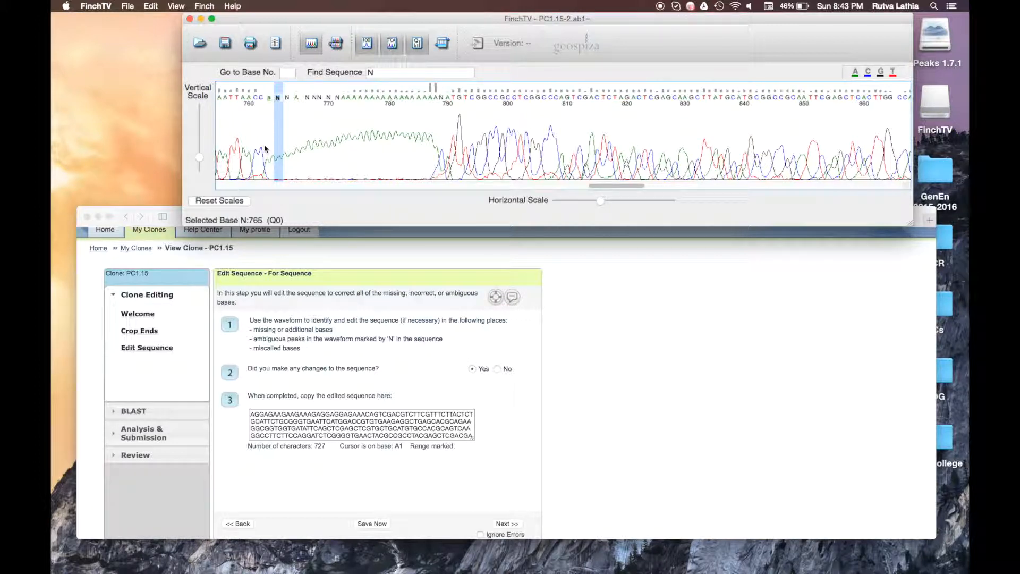
type("aa")
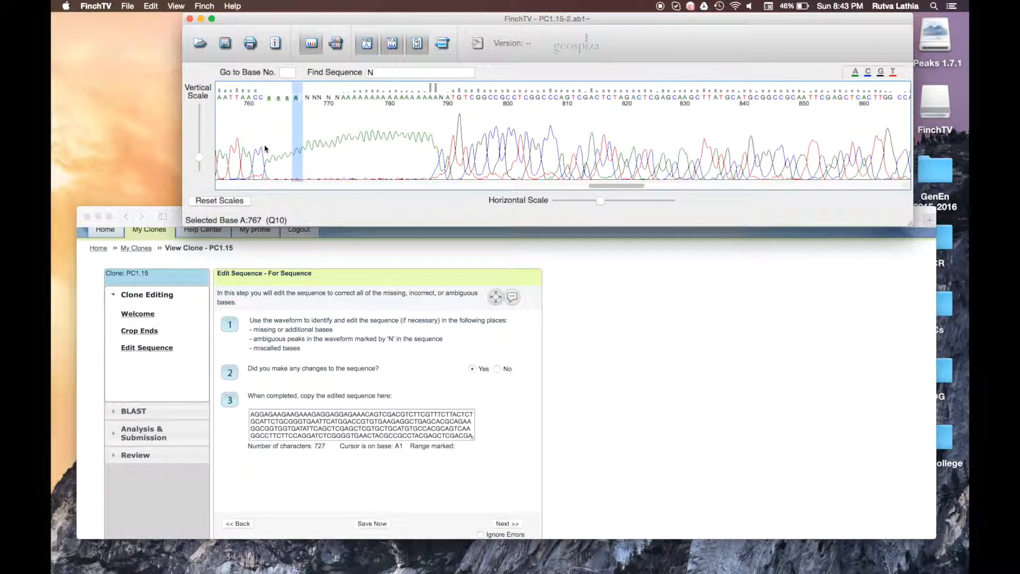
key("Right")
type("aaaaa")
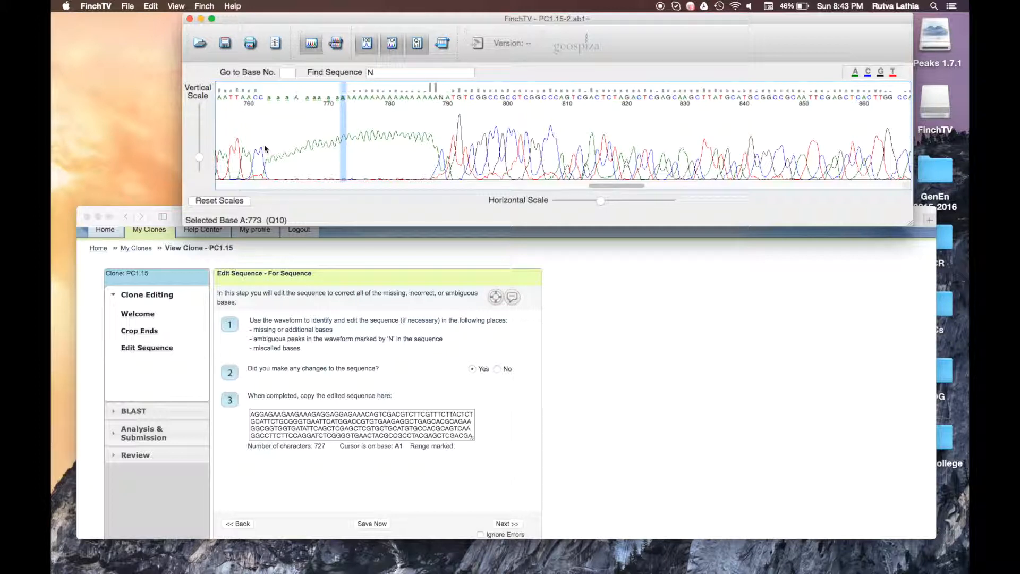
left_click(434, 120)
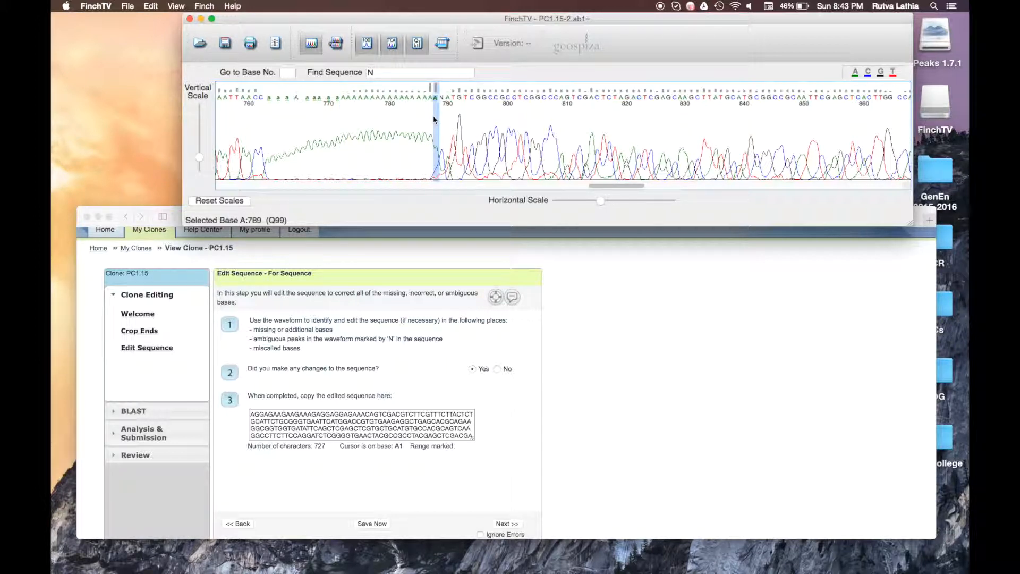
left_click_drag(434, 120, 51, 108)
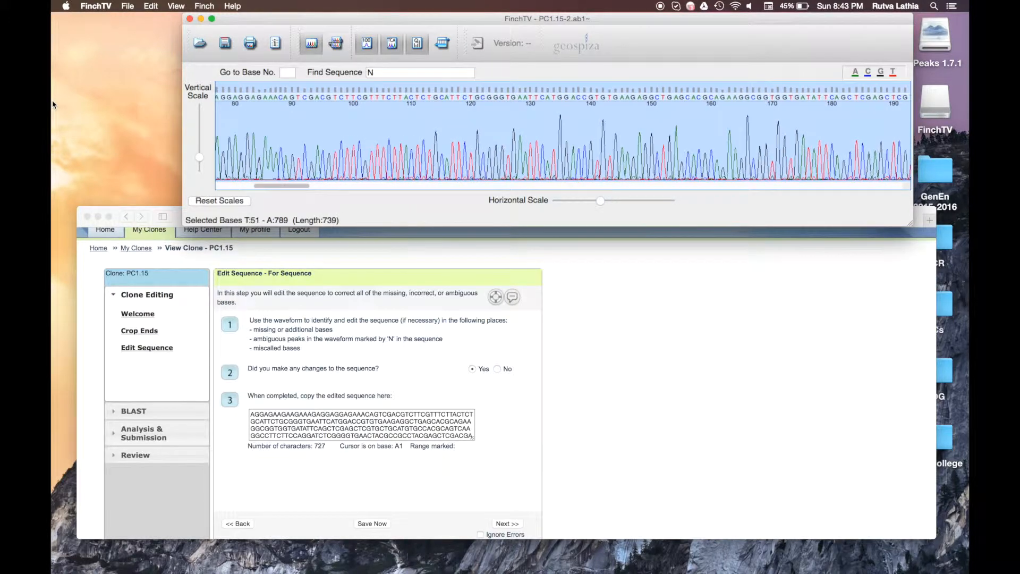
Step: Select and copy the 727-base edited sequence from the FinchTV trace
mouse_move(52, 101)
left_mouse_down()
mouse_move(268, 106)
mouse_move(296, 128)
mouse_move(261, 126)
left_mouse_up()
right_click(328, 136)
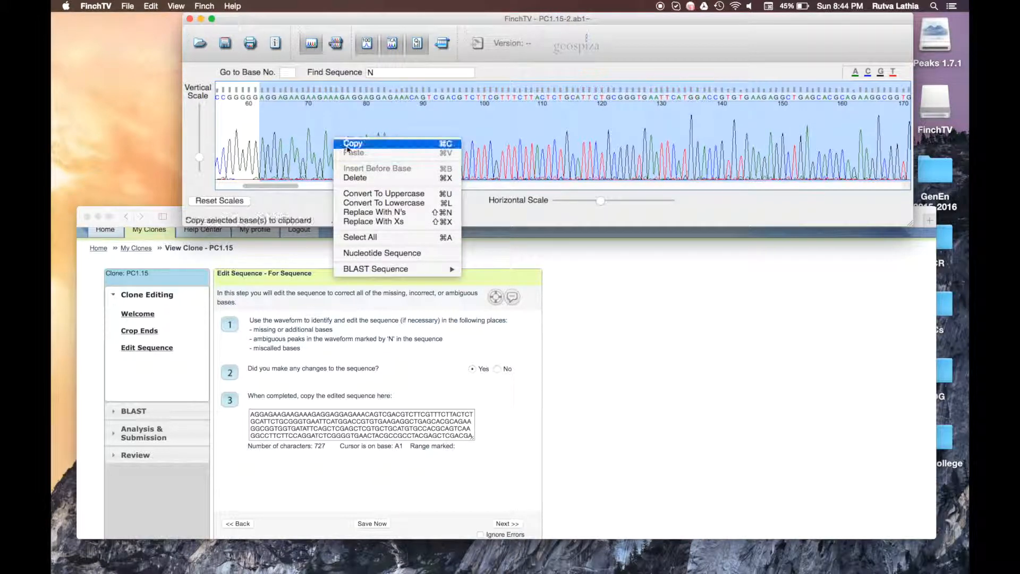
left_click(348, 148)
Step: Replace the DSAP Edit Sequence box contents with the copied 727-base sequence
left_click(333, 428)
key("super+a")
left_click(333, 428)
key("super+v")
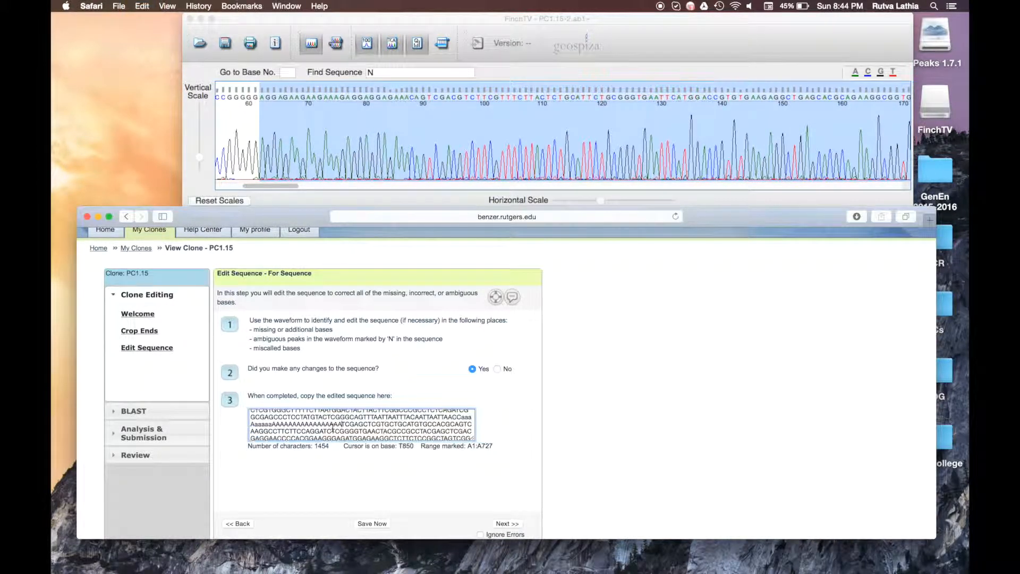
key("super+z")
key("super+a")
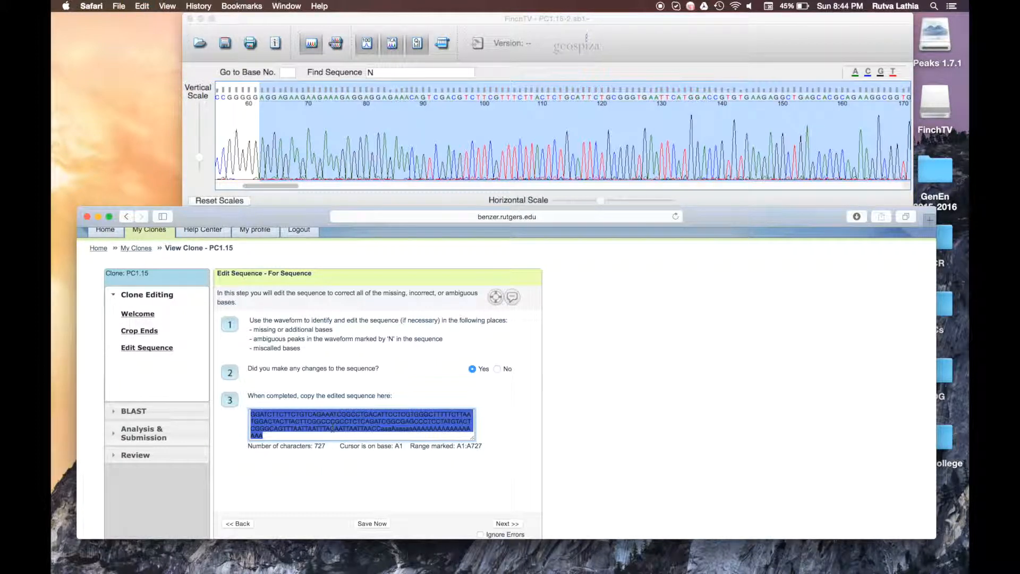
key("super+v")
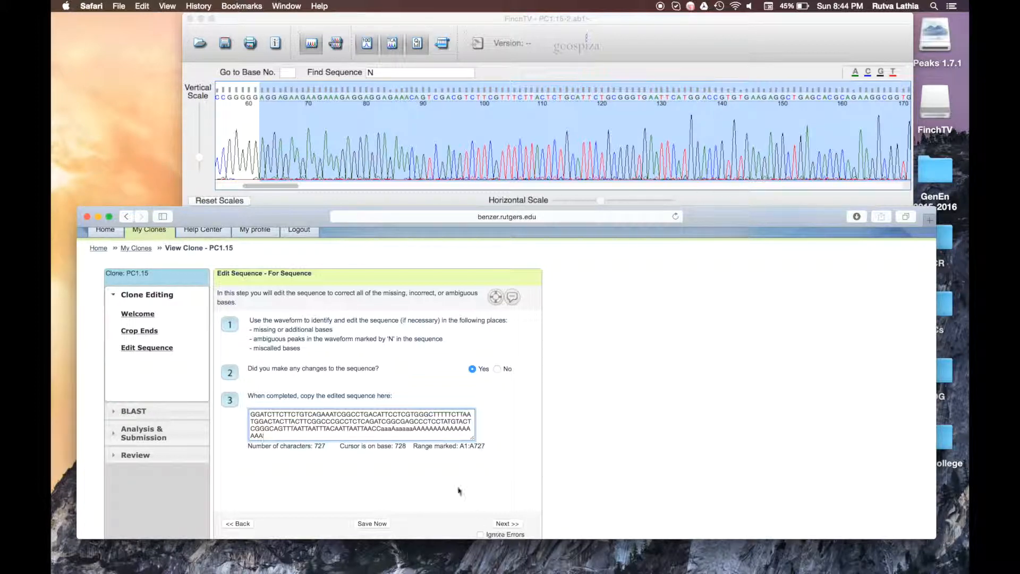
Step: Keep the changes-made answer at Yes and continue to the BLASTn step
left_click(498, 370)
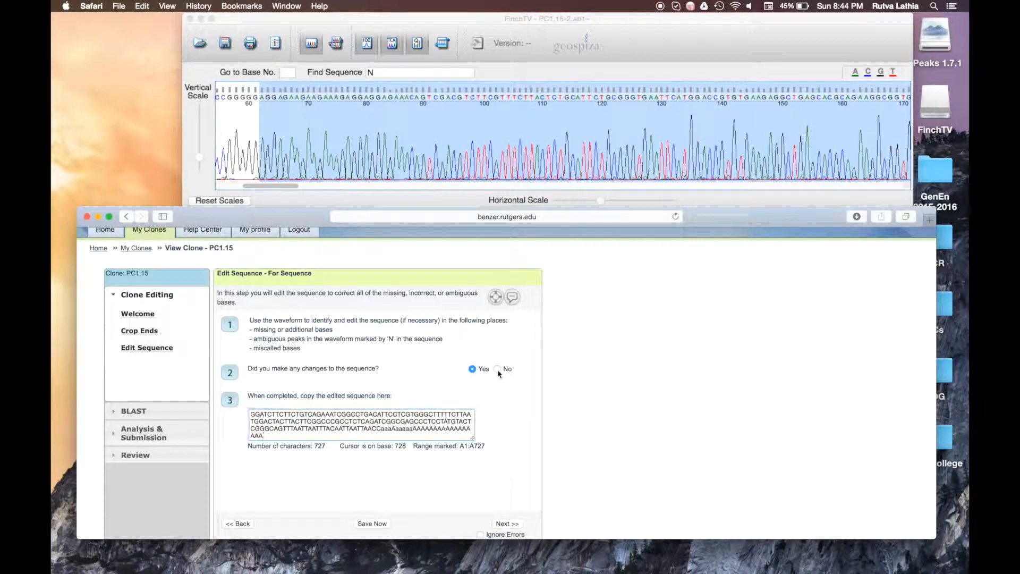
left_click(472, 369)
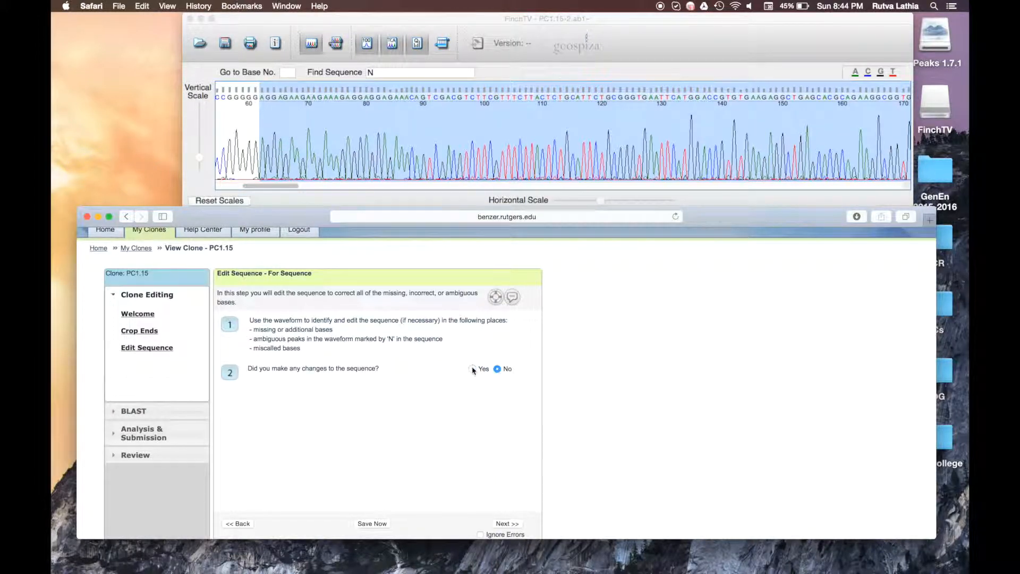
left_click(515, 525)
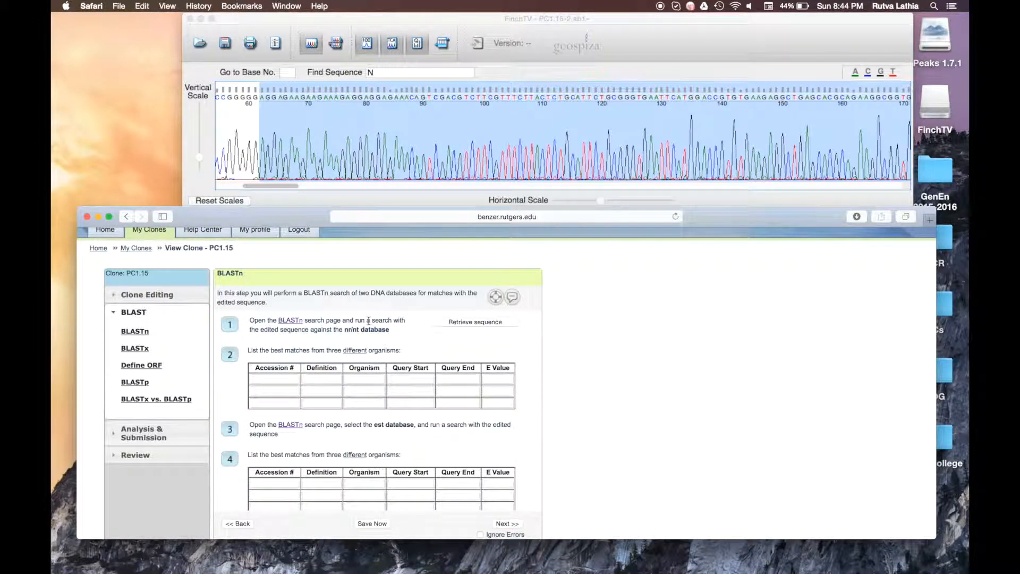
Step: Open the BLASTn page and copy the clone's edited sequence via Retrieve sequence
left_click(287, 322)
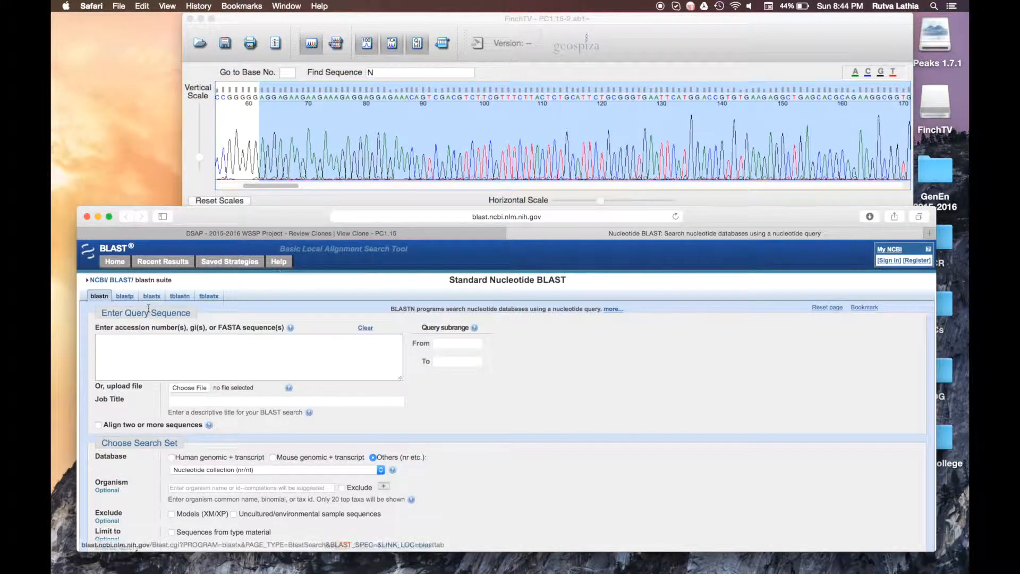
left_click(372, 233)
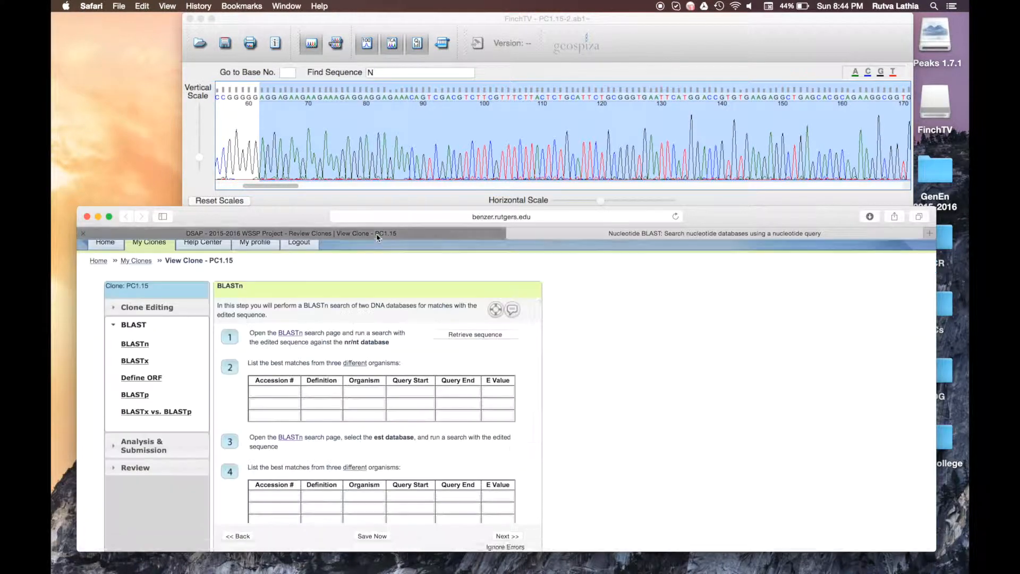
left_click(454, 334)
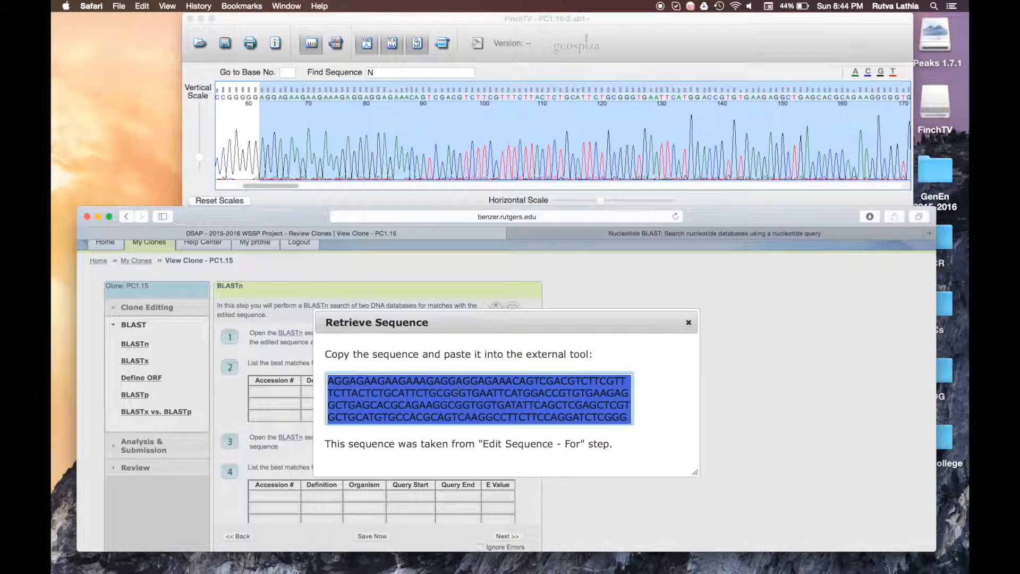
key("super+x")
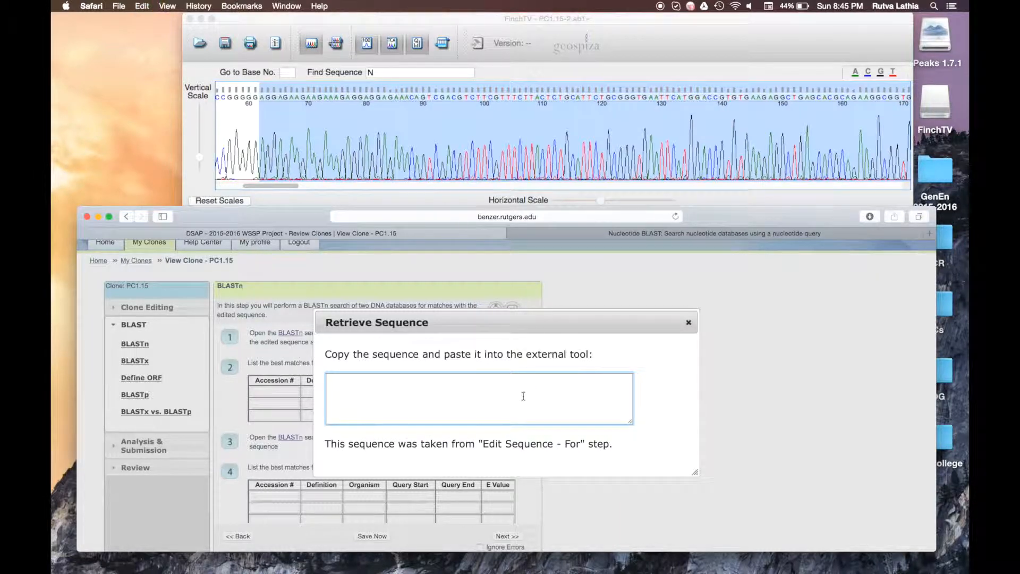
left_click(688, 322)
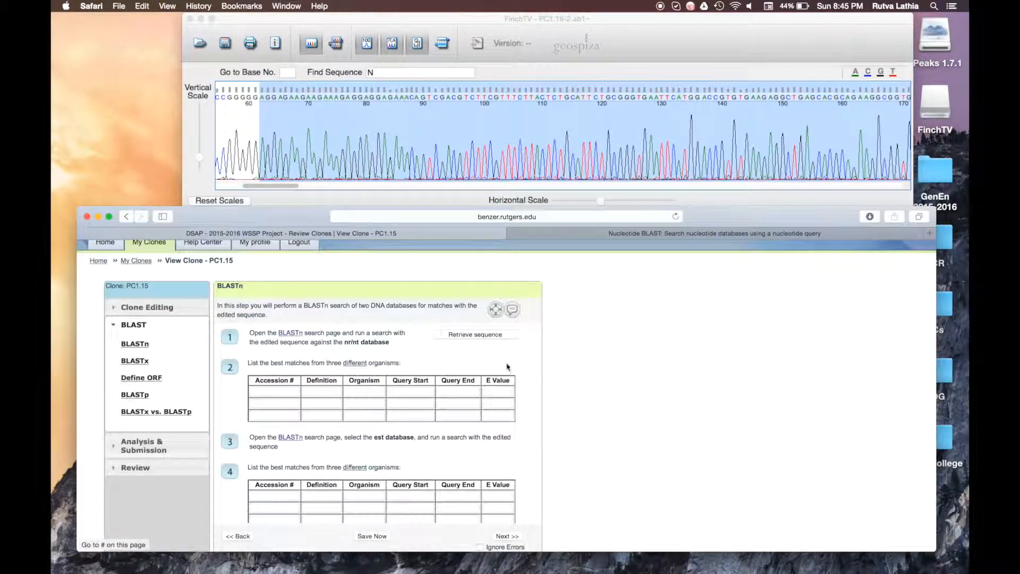
Step: Paste the 727-base sequence as the query and run blastn against nr/nt
left_click(659, 234)
left_click(289, 366)
key("super+v")
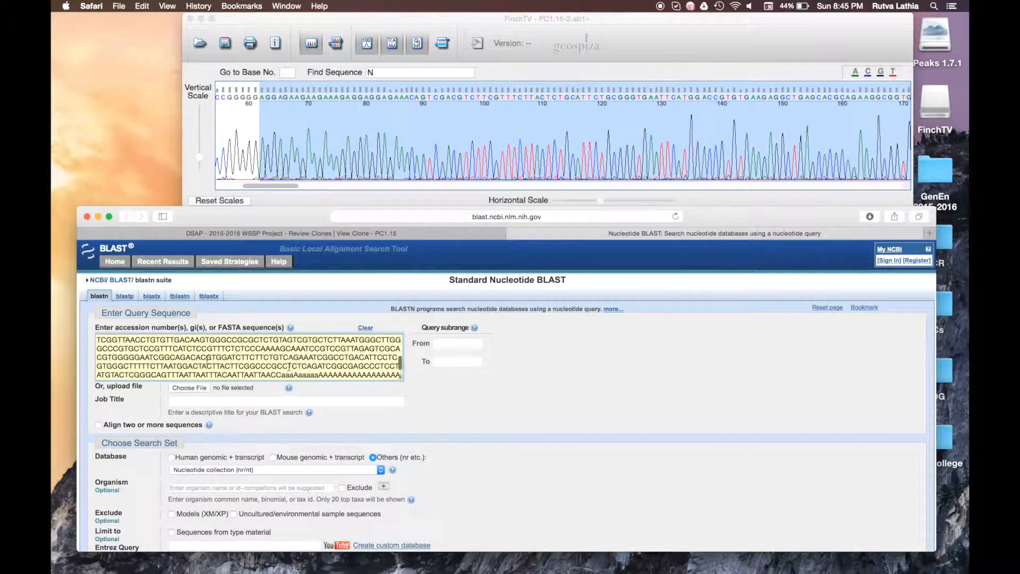
scroll(207, 359, "down", 5)
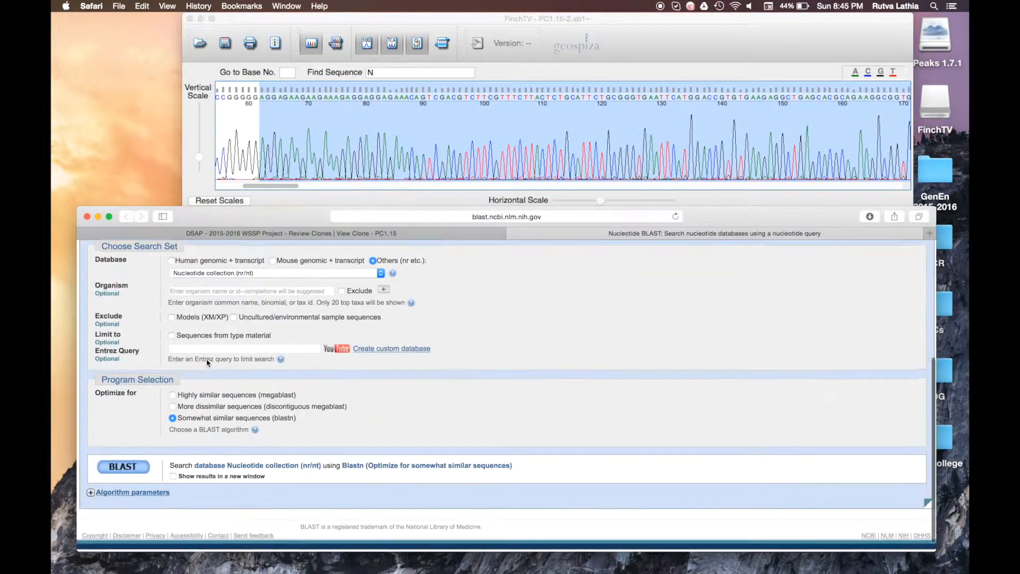
left_click(127, 472)
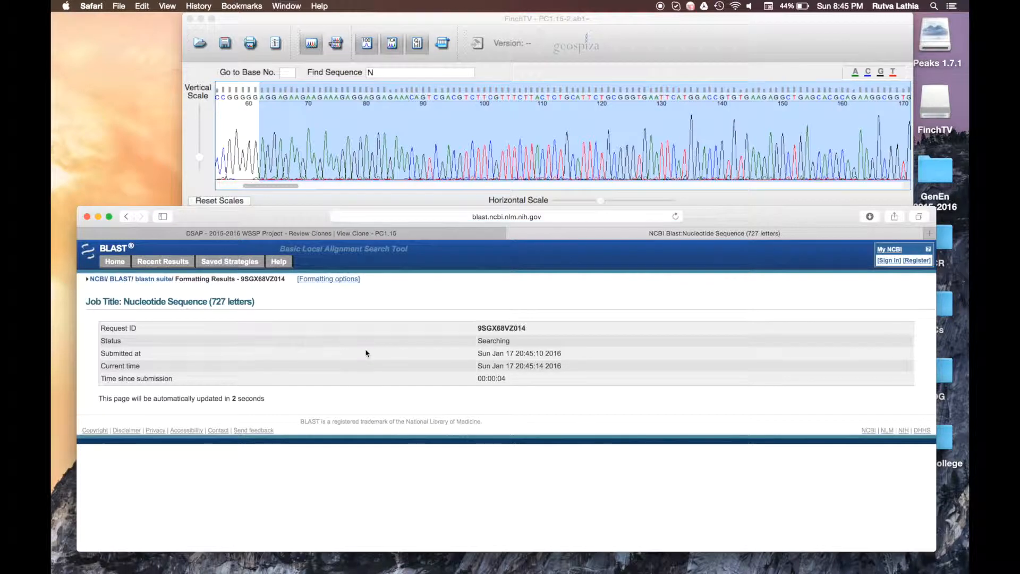
Step: Open a new BLASTn page and set the database to Expressed sequence tags (est)
key("ctrl+shift+Tab")
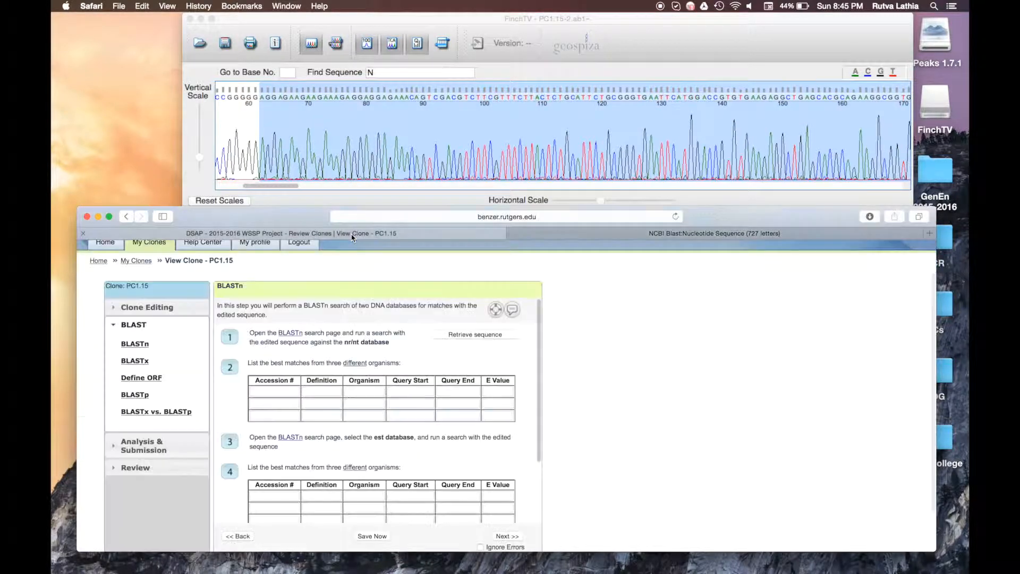
scroll(375, 399, "down", 2)
scroll(376, 400, "down", 2)
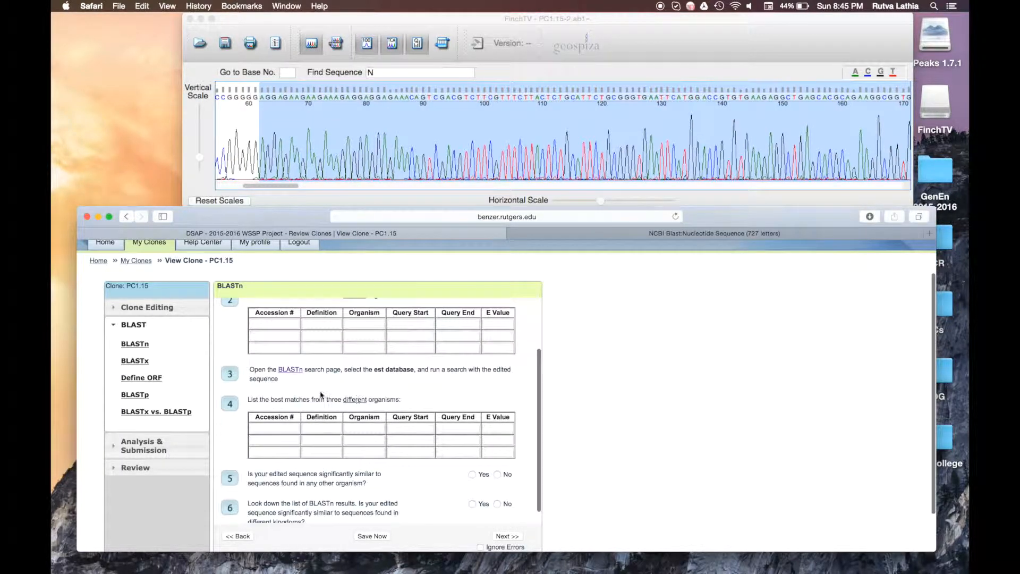
left_click(296, 370)
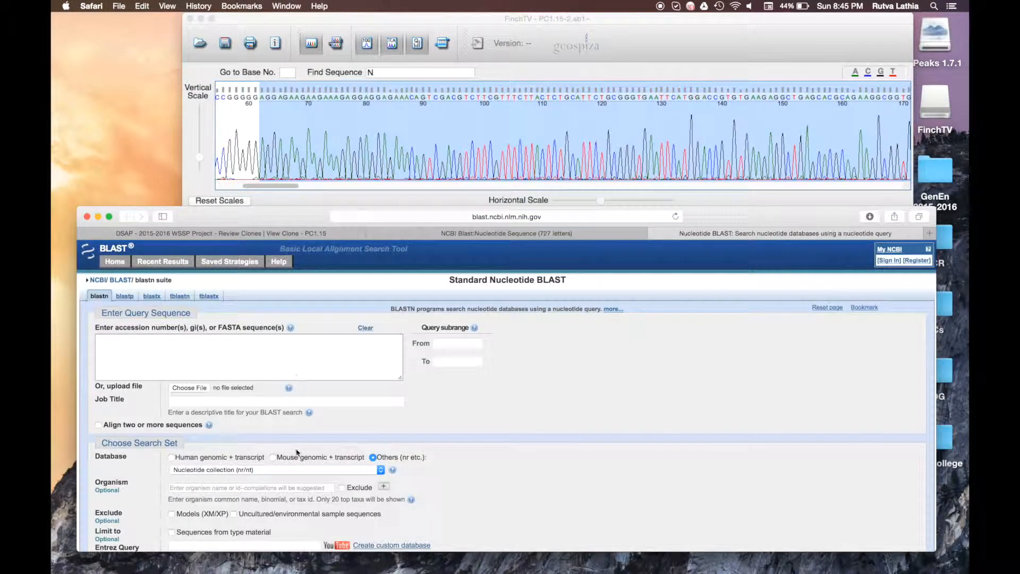
left_click(301, 470)
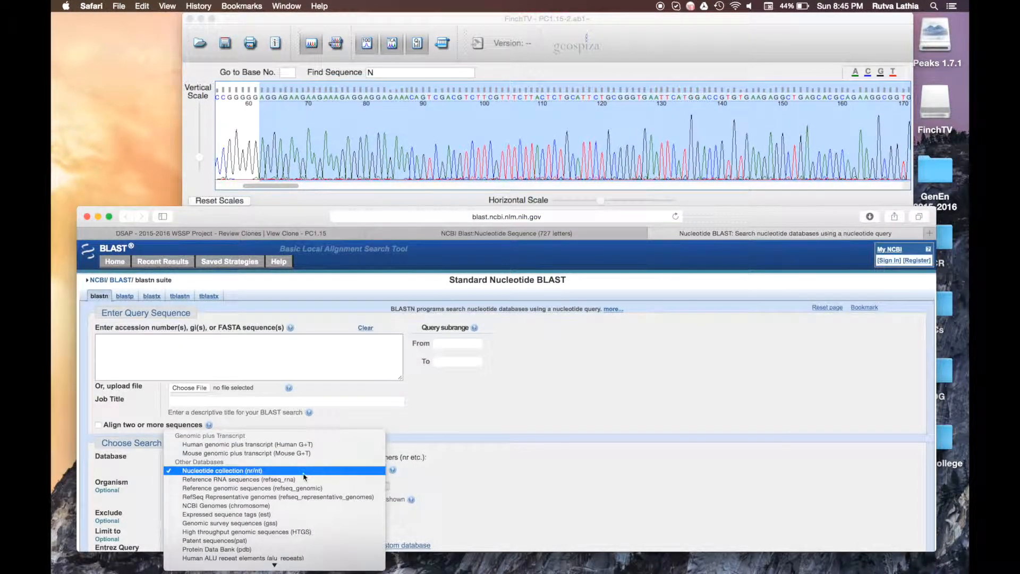
left_click(315, 514)
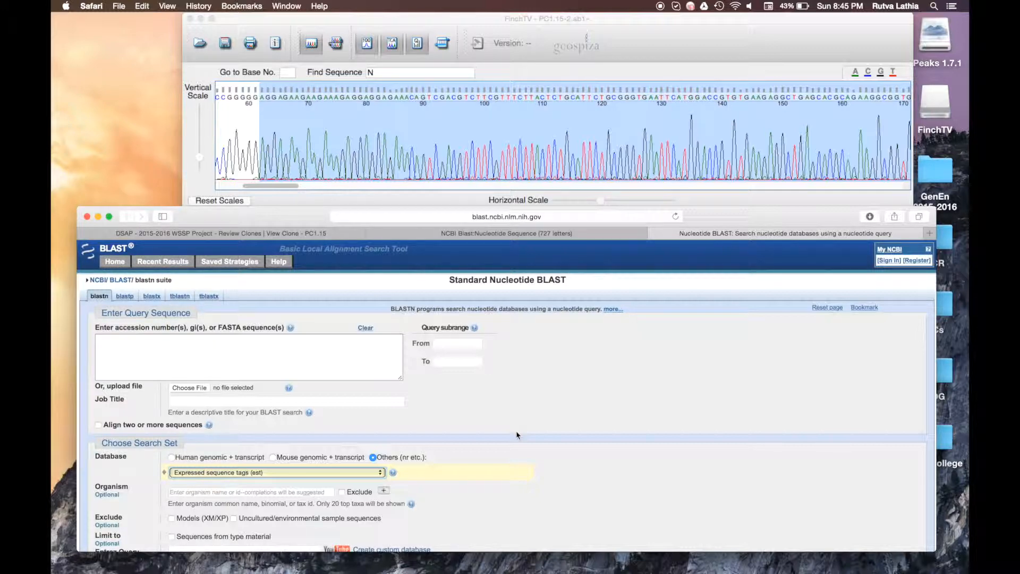
Step: Paste the edited sequence as the query and run the est blastn search
scroll(517, 434, "down", 4)
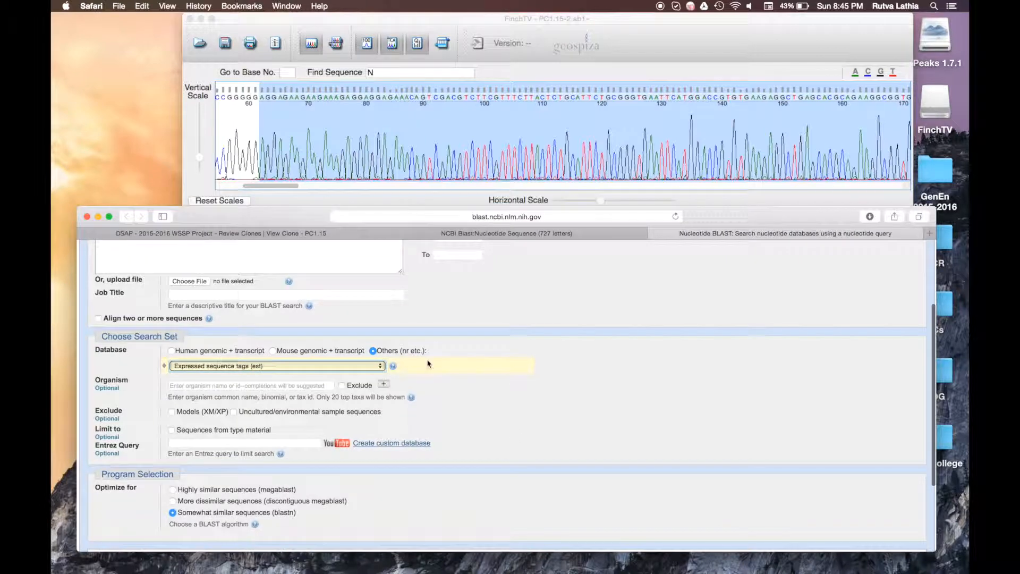
scroll(417, 351, "up", 1)
left_click(345, 288)
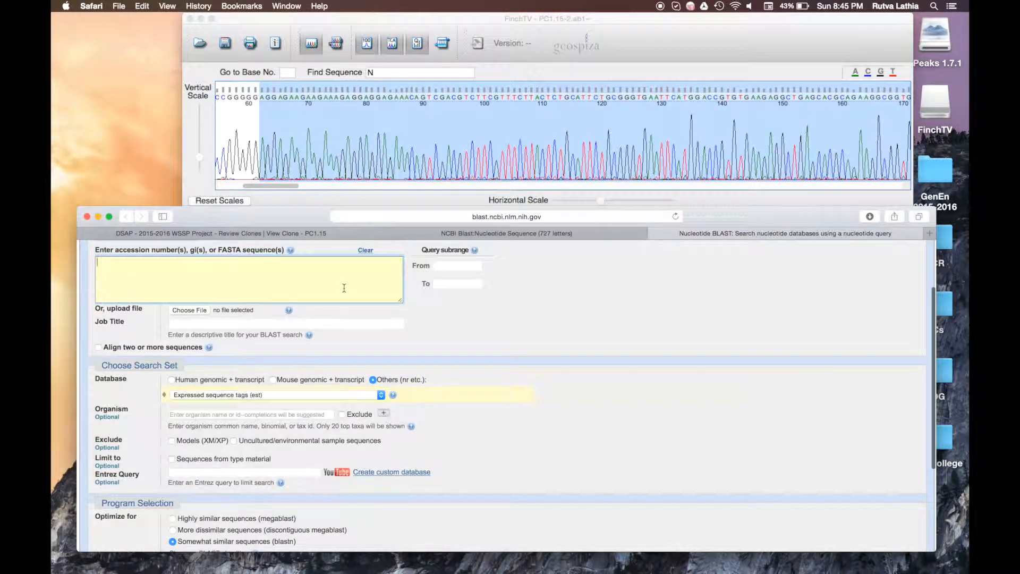
key("super+v")
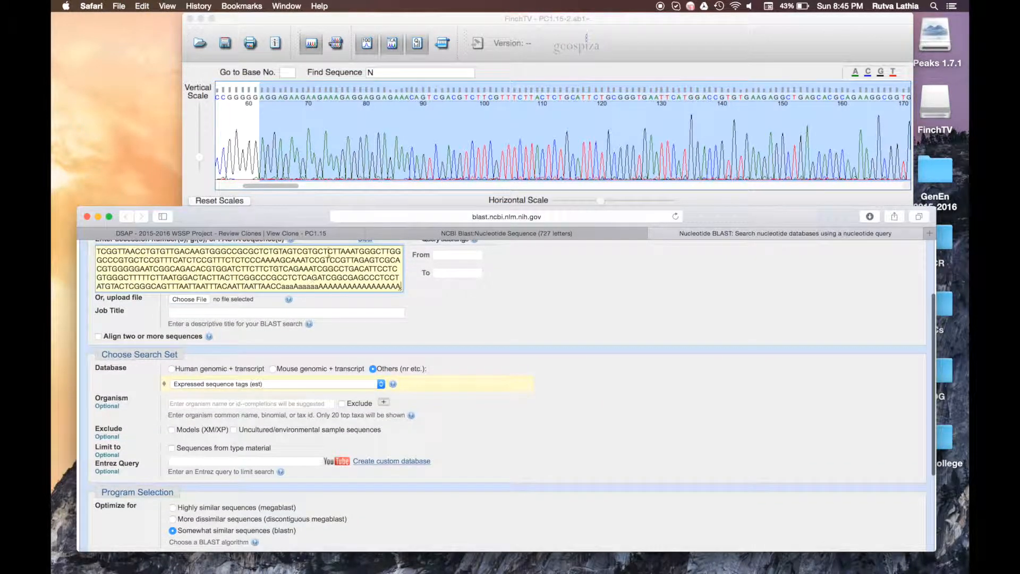
scroll(323, 258, "down", 2)
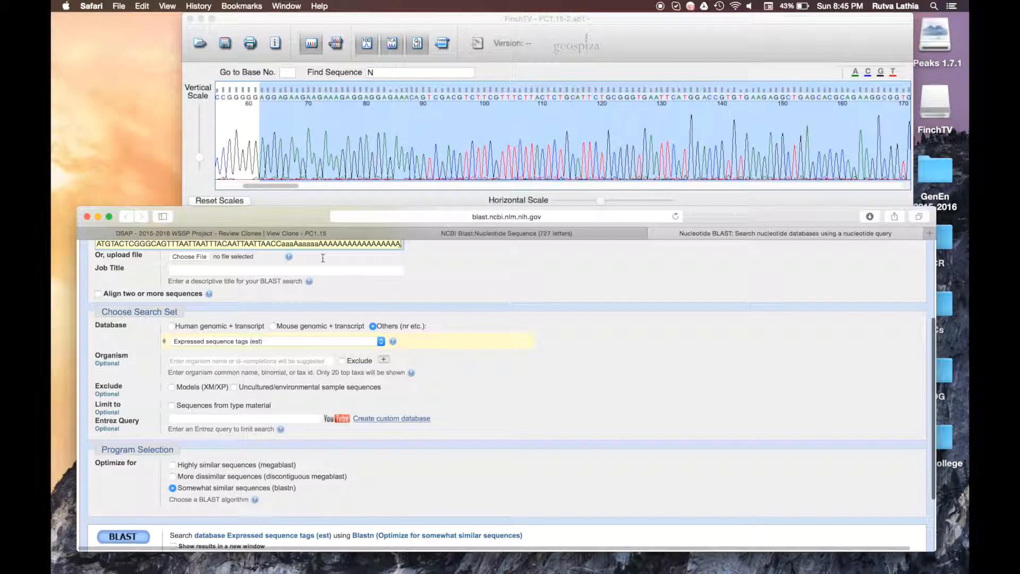
scroll(322, 256, "up", 1)
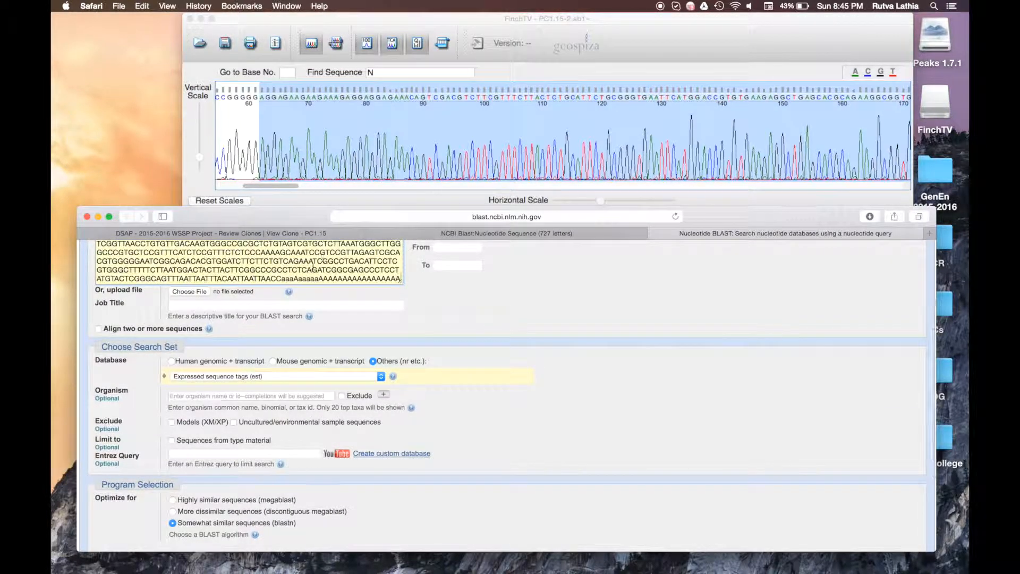
scroll(340, 265, "down", 5)
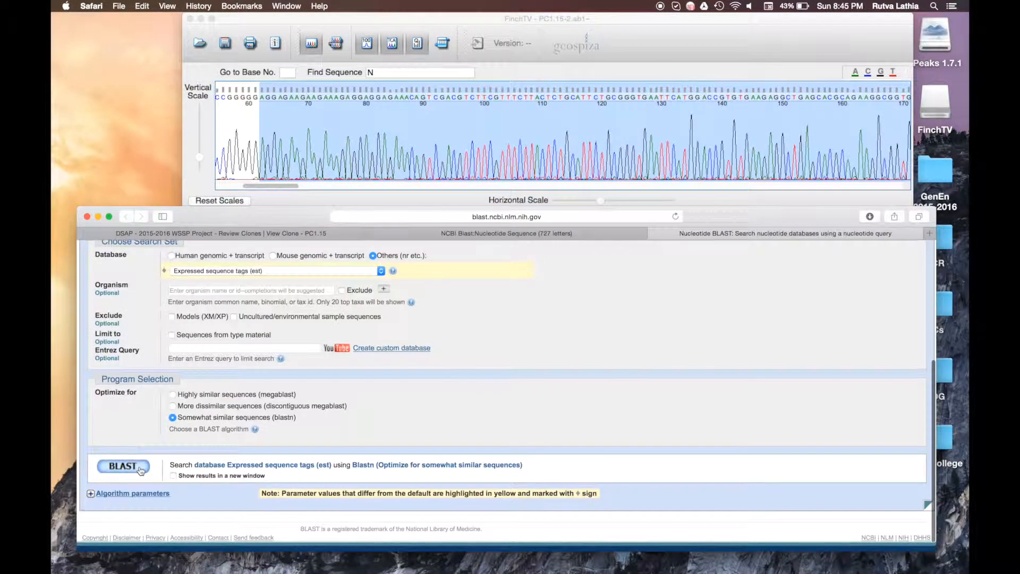
left_click(140, 469)
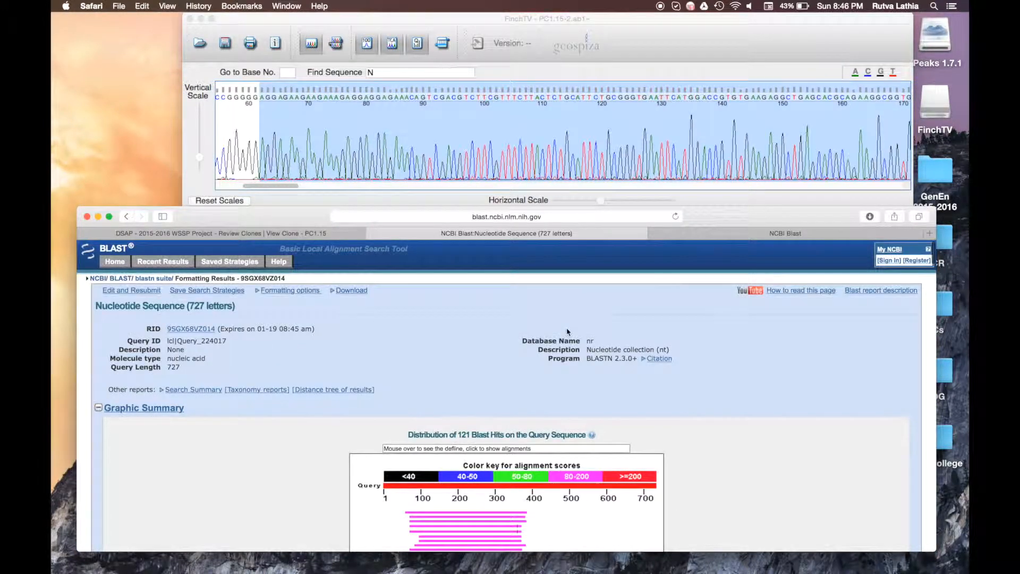
Step: Scroll through the nr/nt hit descriptions and first alignment, then view the est results tab
scroll(567, 331, "down", 4)
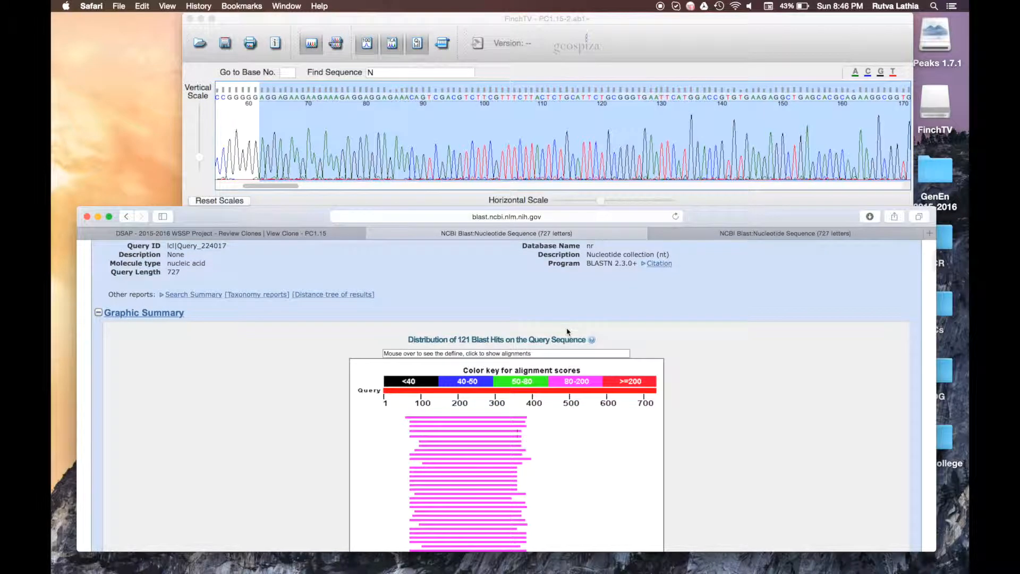
scroll(567, 331, "down", 4)
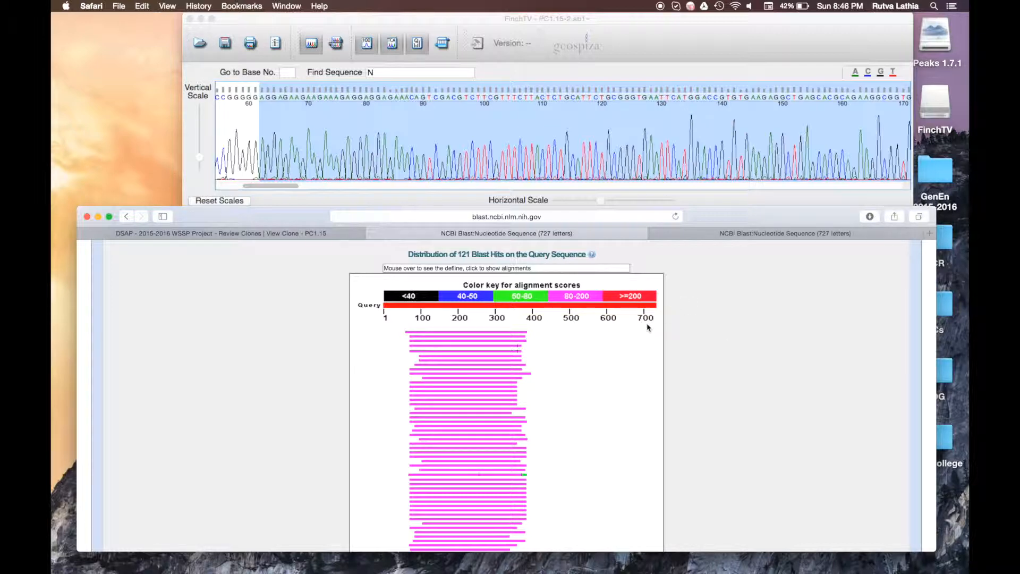
scroll(647, 327, "down", 10)
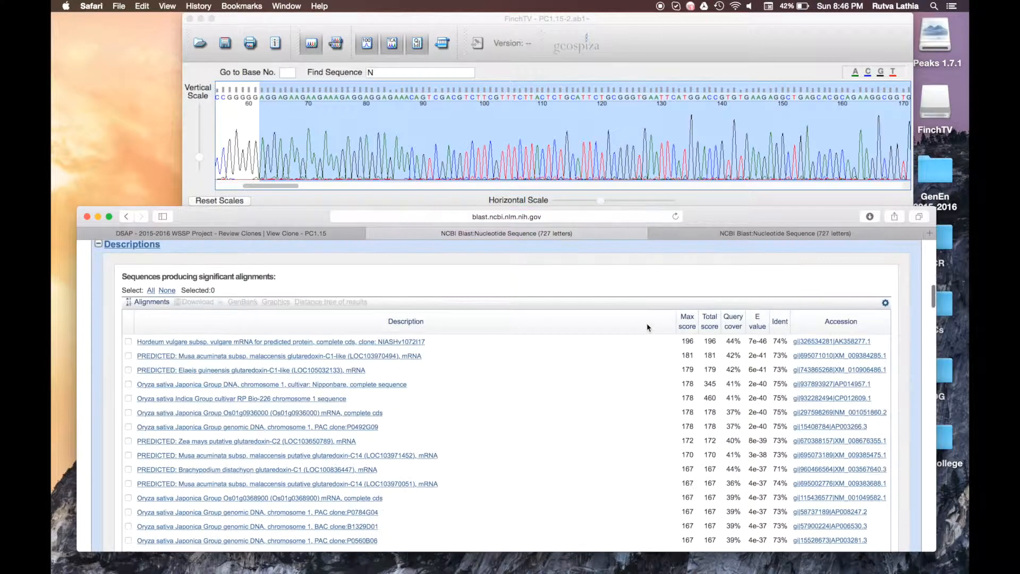
scroll(647, 328, "up", 10)
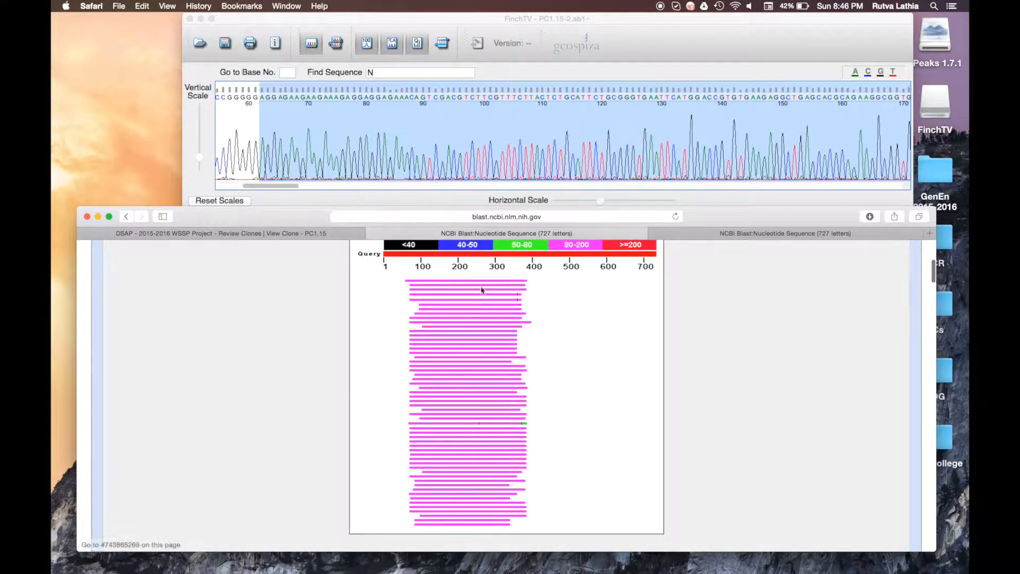
scroll(534, 485, "down", 5)
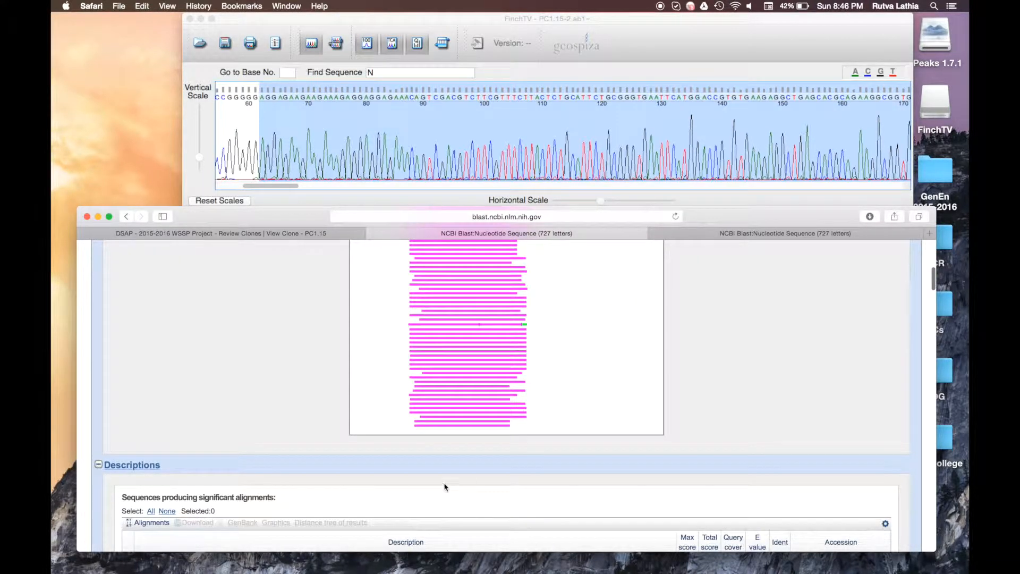
scroll(445, 487, "down", 5)
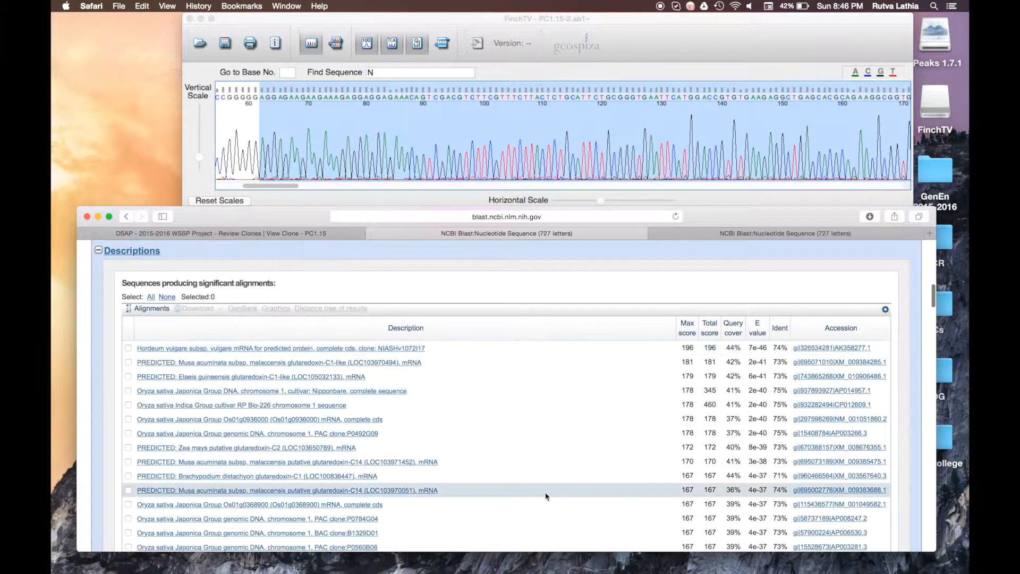
scroll(546, 496, "down", 1)
scroll(546, 496, "down", 15)
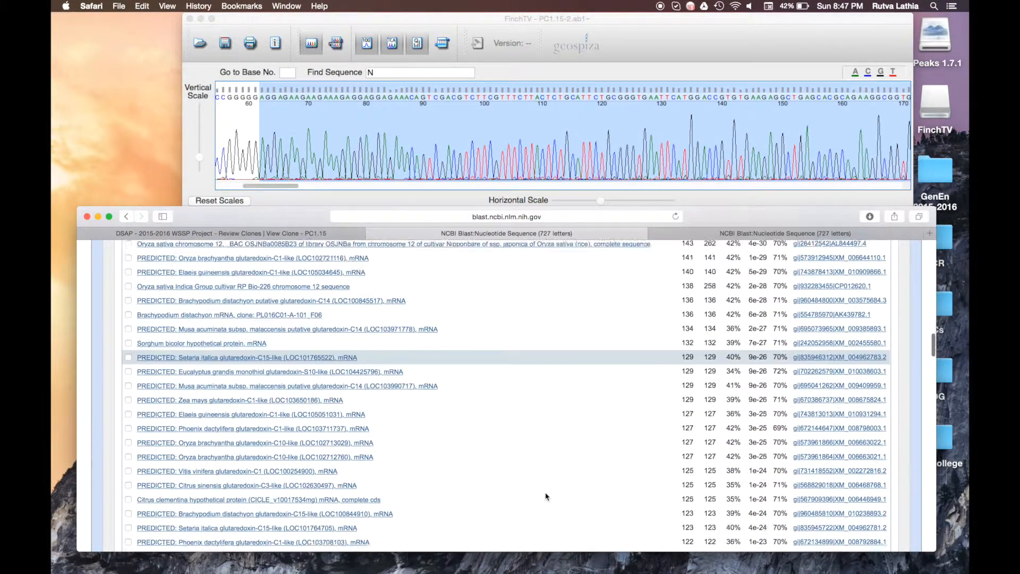
scroll(546, 496, "down", 15)
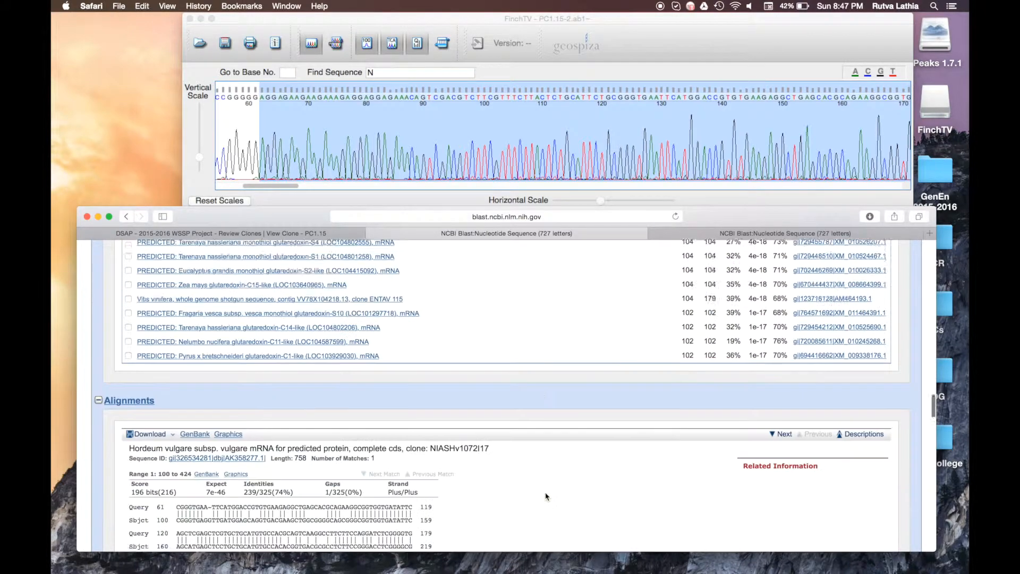
scroll(546, 496, "down", 5)
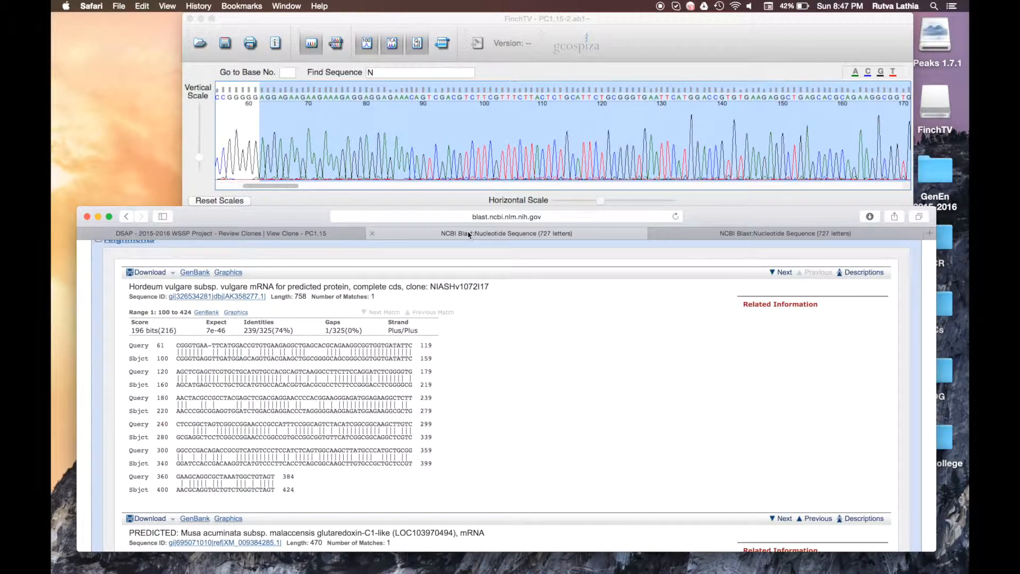
left_click(712, 234)
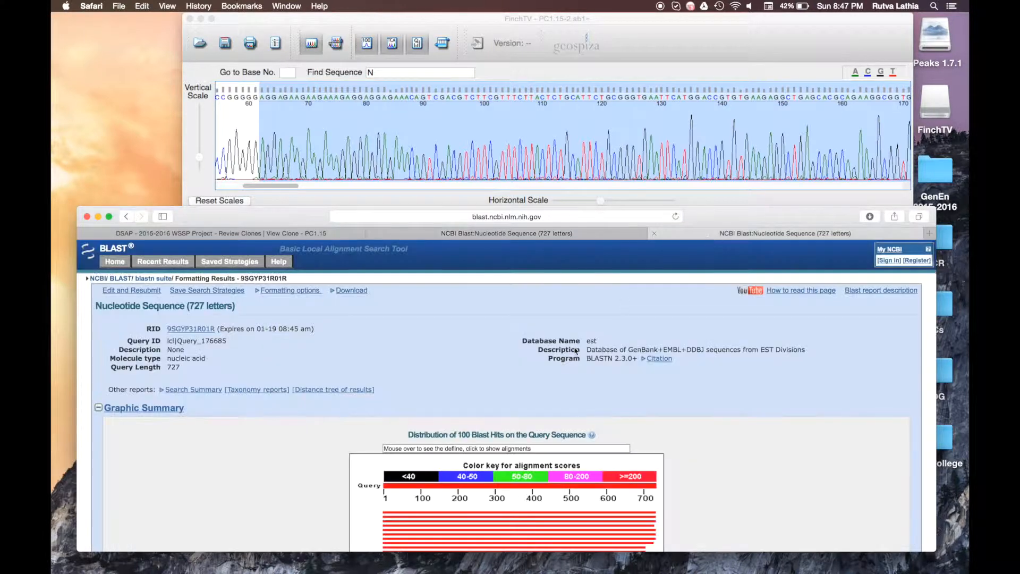
Step: Go to the DSAP BLASTn worksheet and start the first Accession # entry
scroll(534, 400, "down", 3)
scroll(534, 400, "up", 3)
left_click(456, 234)
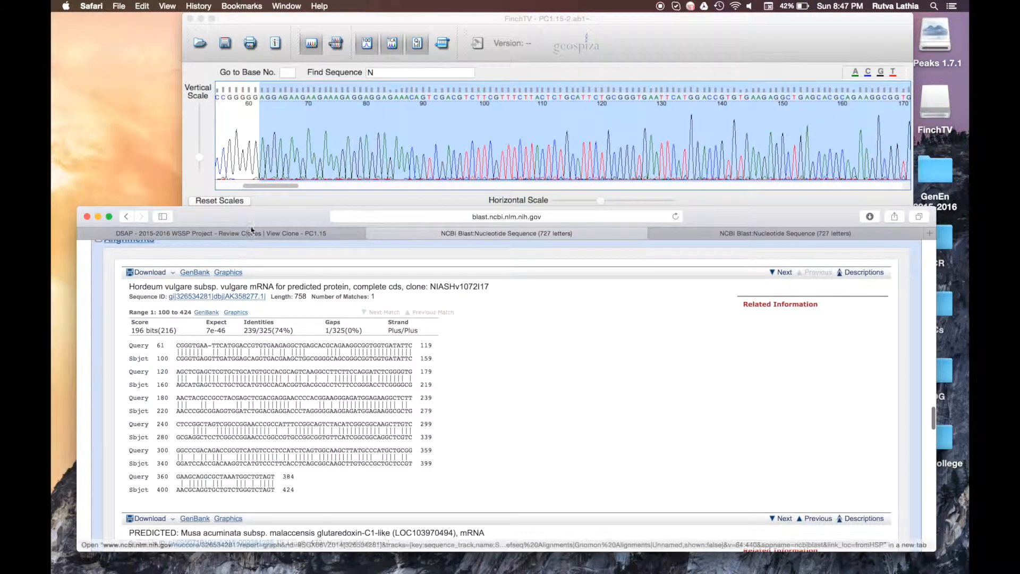
left_click(252, 232)
scroll(314, 344, "up", 3)
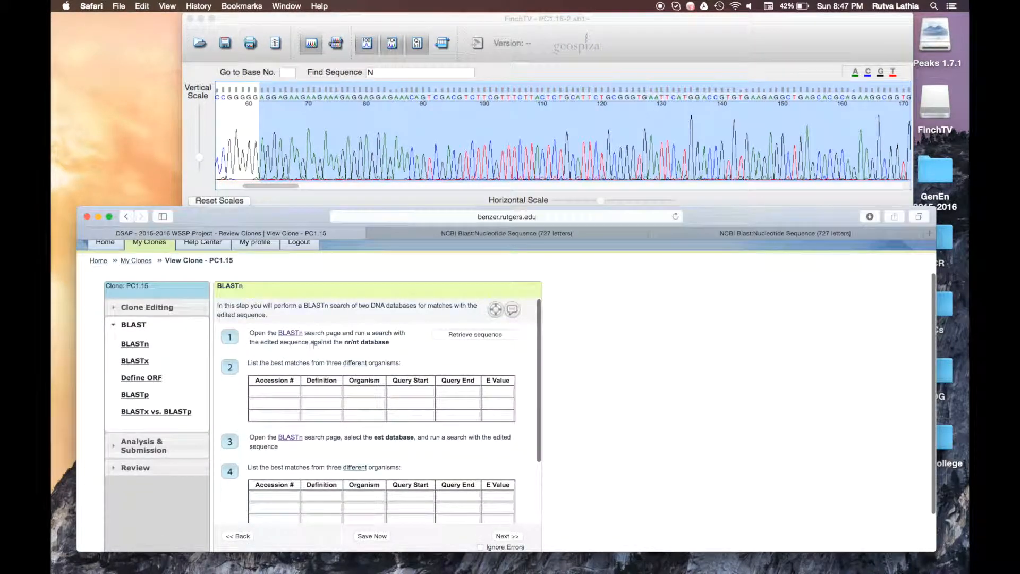
left_click(266, 395)
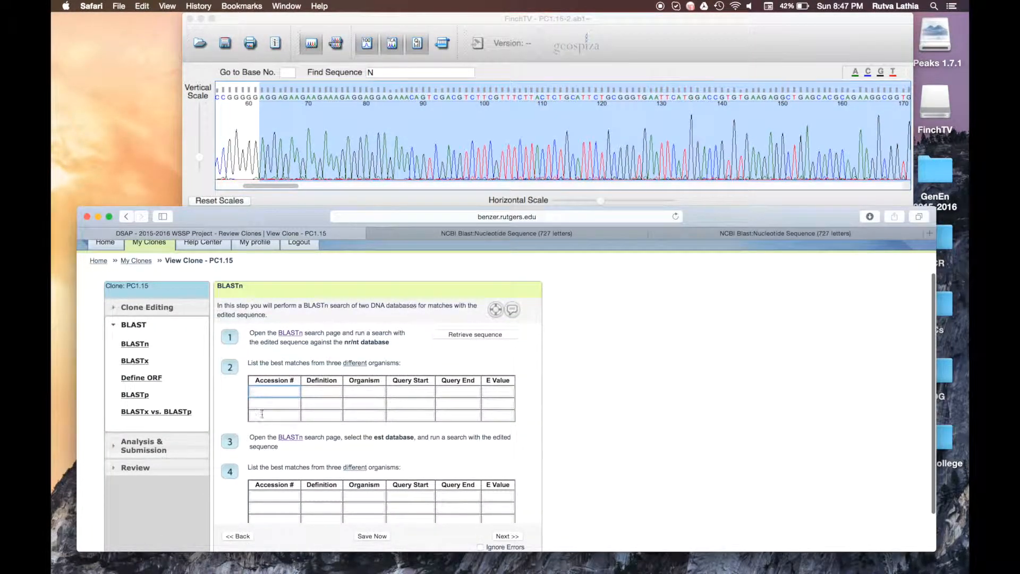
Step: Select the top hit's organism name and scroll through the nr/nt results
left_click(493, 234)
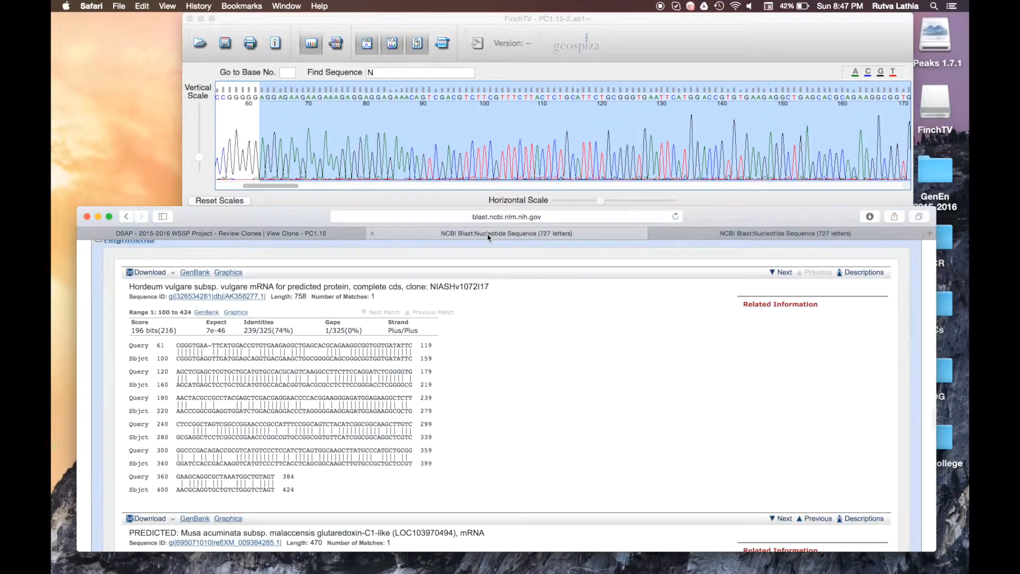
left_click_drag(130, 284, 244, 283)
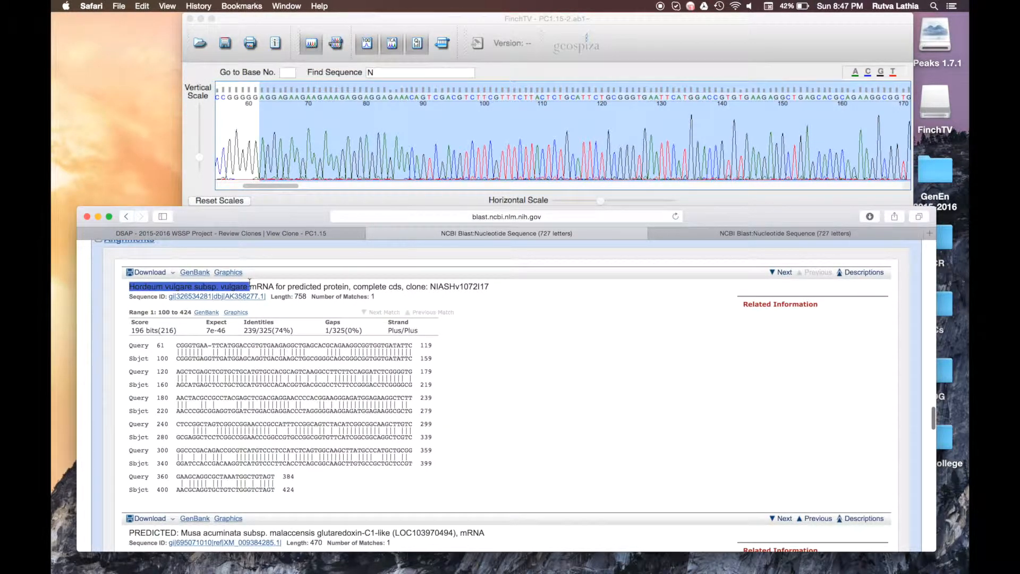
scroll(207, 398, "down", 10)
scroll(206, 398, "down", 12)
scroll(207, 394, "down", 20)
scroll(206, 394, "down", 15)
scroll(206, 402, "down", 15)
scroll(204, 401, "down", 15)
scroll(205, 397, "up", 10)
scroll(205, 394, "up", 15)
scroll(205, 394, "down", 5)
scroll(205, 395, "up", 6)
scroll(205, 395, "up", 10)
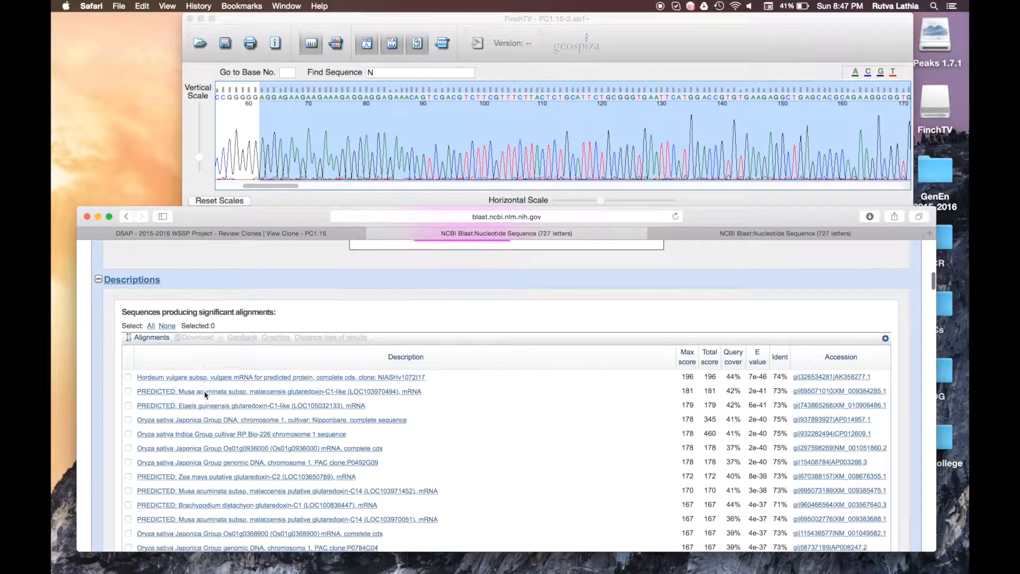
scroll(205, 395, "down", 2)
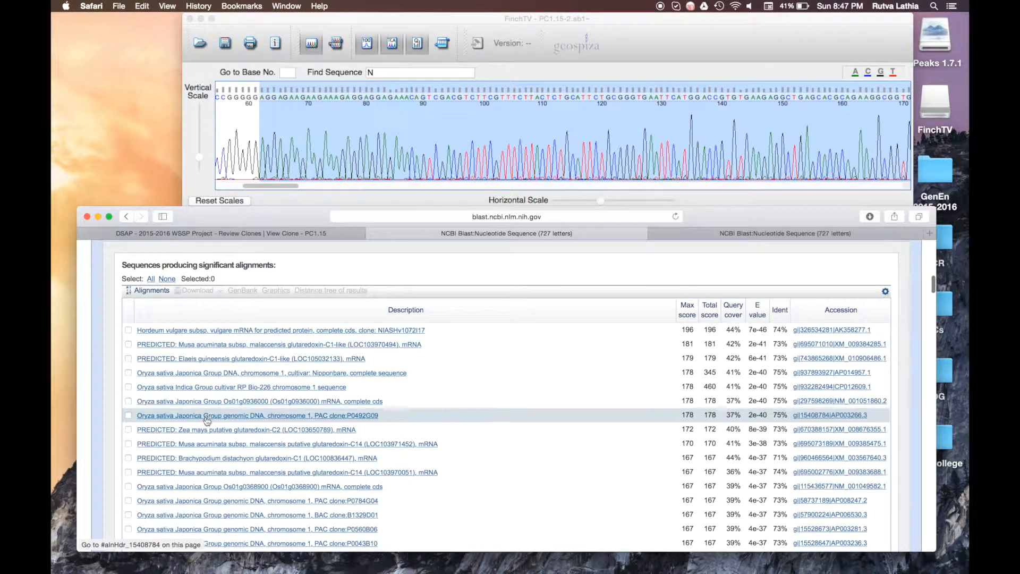
Step: Check the worksheet, then return to the hit list led by the Hordeum vulgare mRNA
left_click(258, 234)
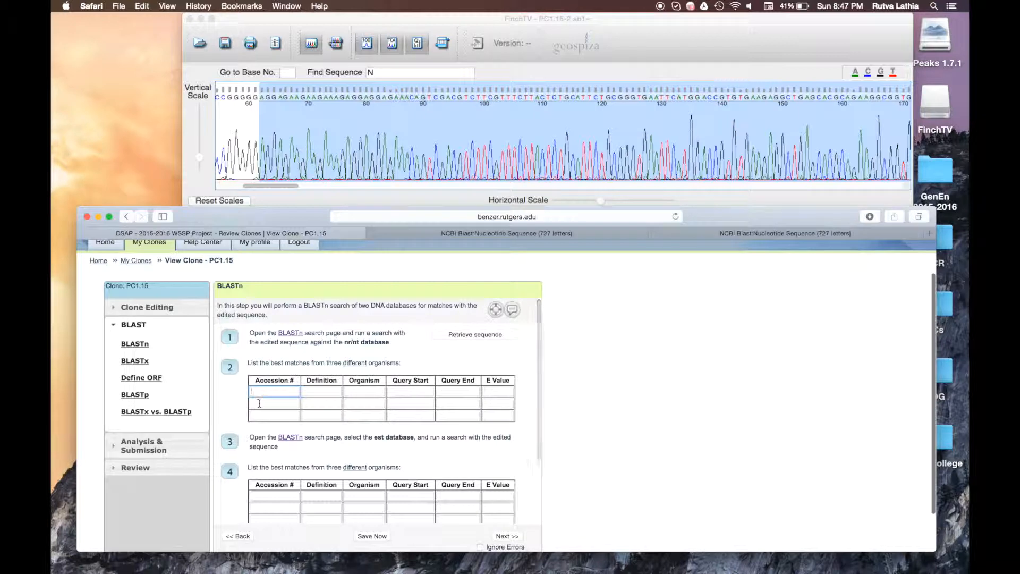
left_click(446, 235)
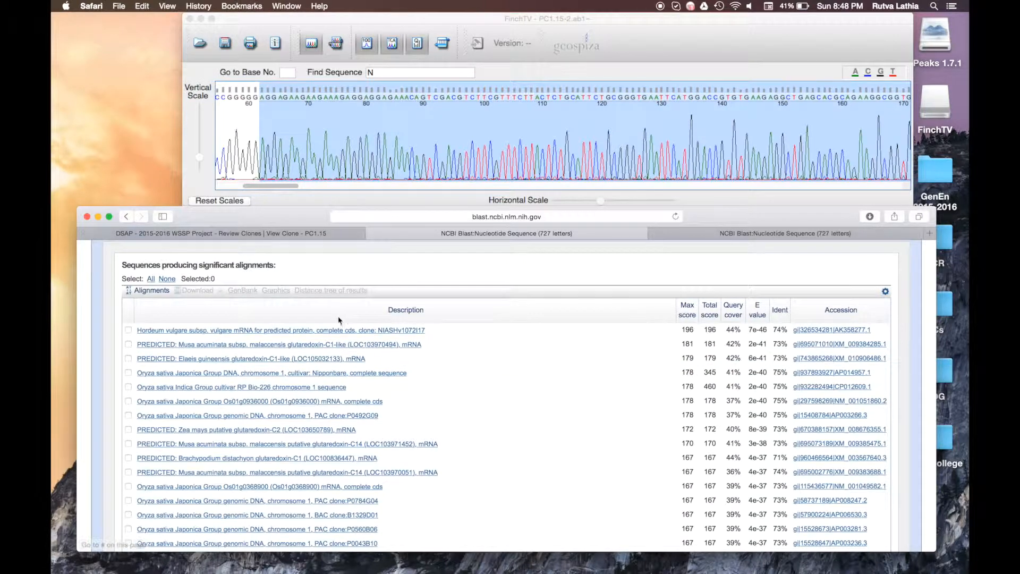
scroll(340, 320, "down", 20)
Step: Copy the top hit's accession AK358277.1 into the first Accession # cell
scroll(340, 320, "down", 15)
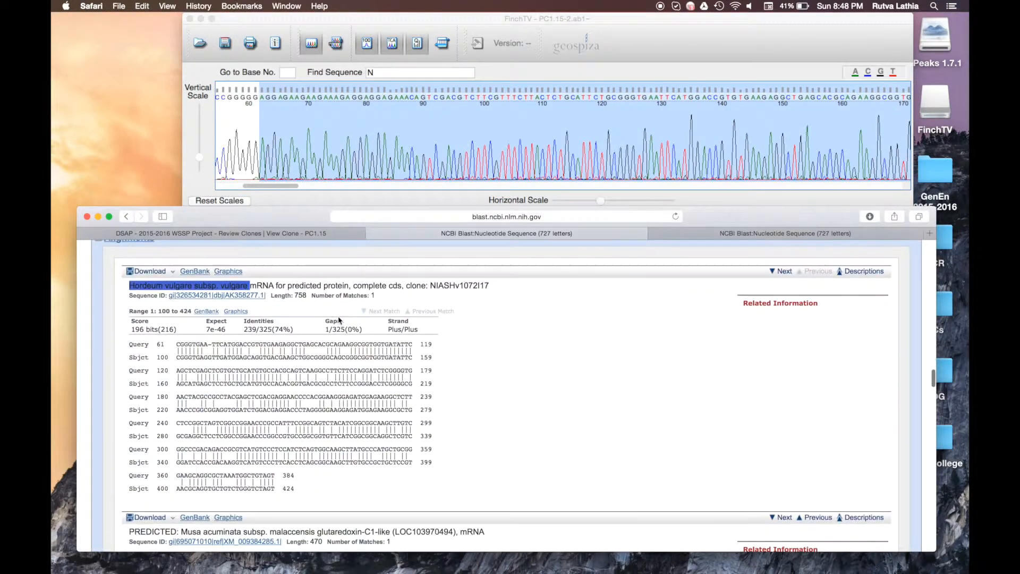
scroll(313, 313, "up", 1)
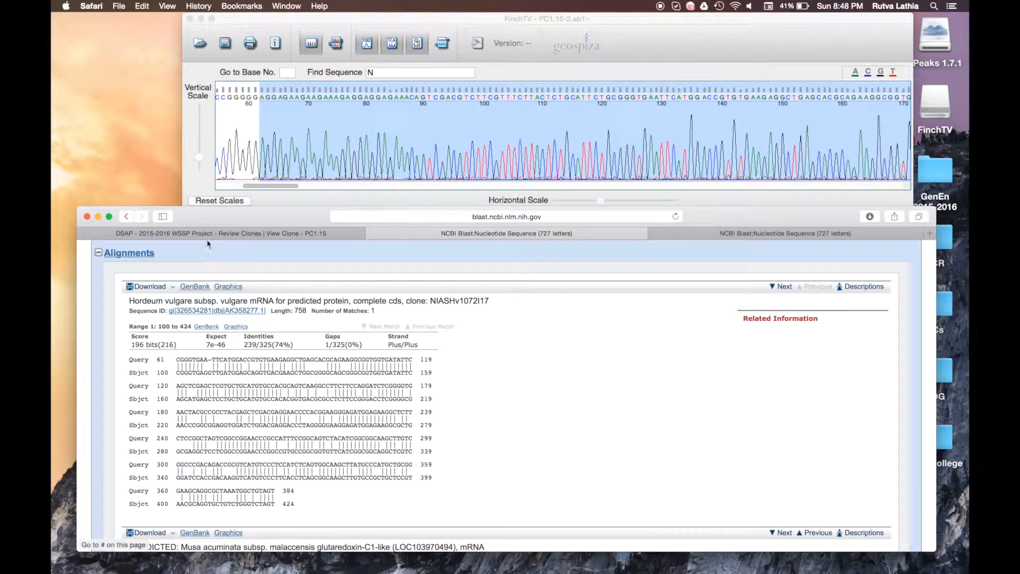
key("ctrl+shift+Tab")
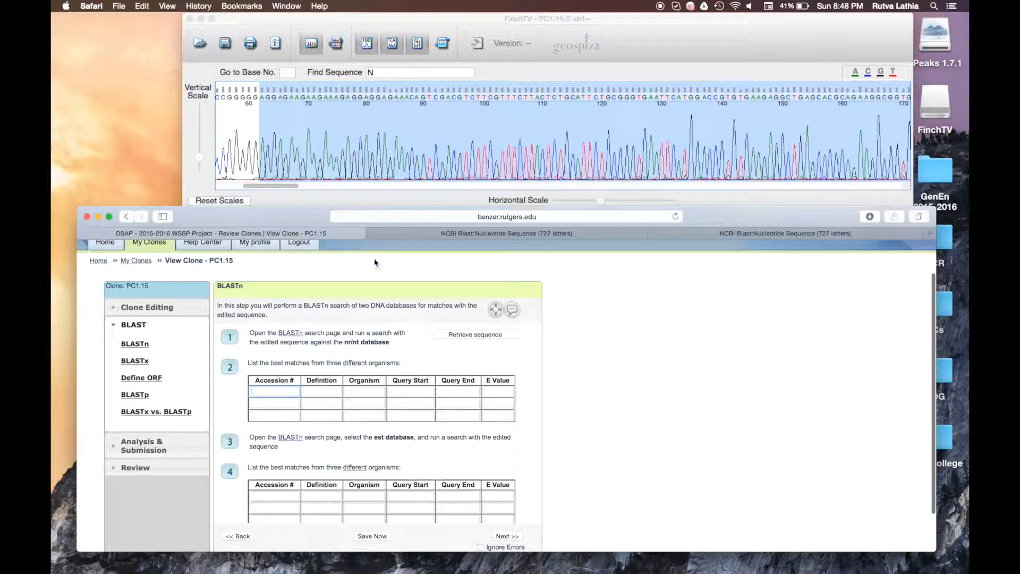
key("ctrl+Tab")
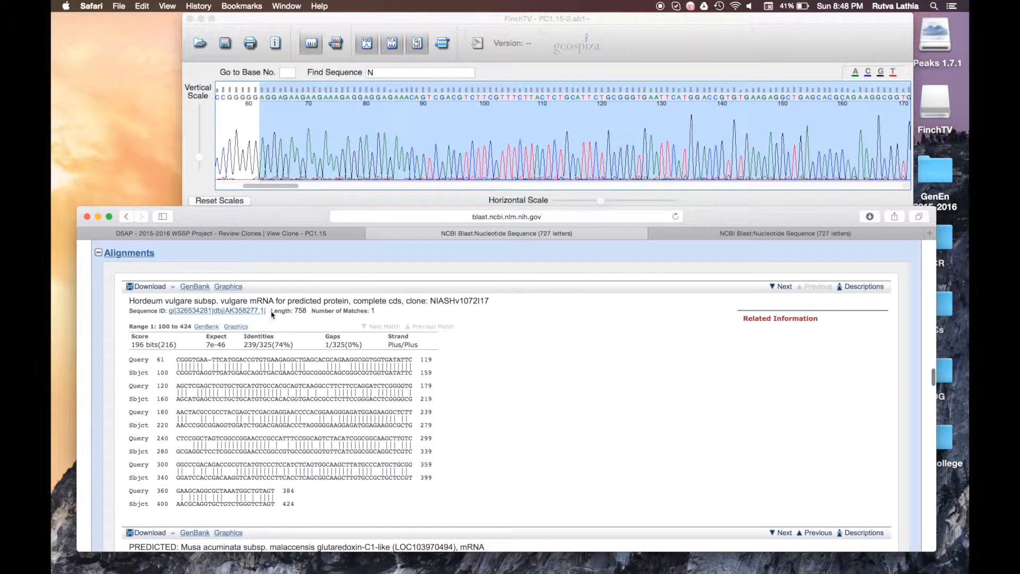
left_click_drag(269, 310, 234, 310)
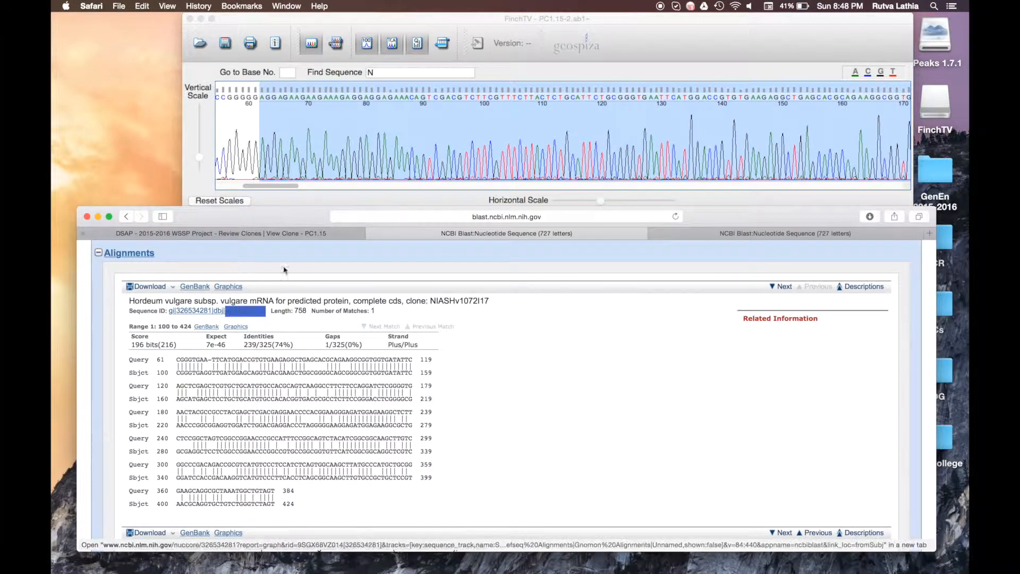
left_click(279, 324)
left_click_drag(270, 313, 227, 314)
key("super+c")
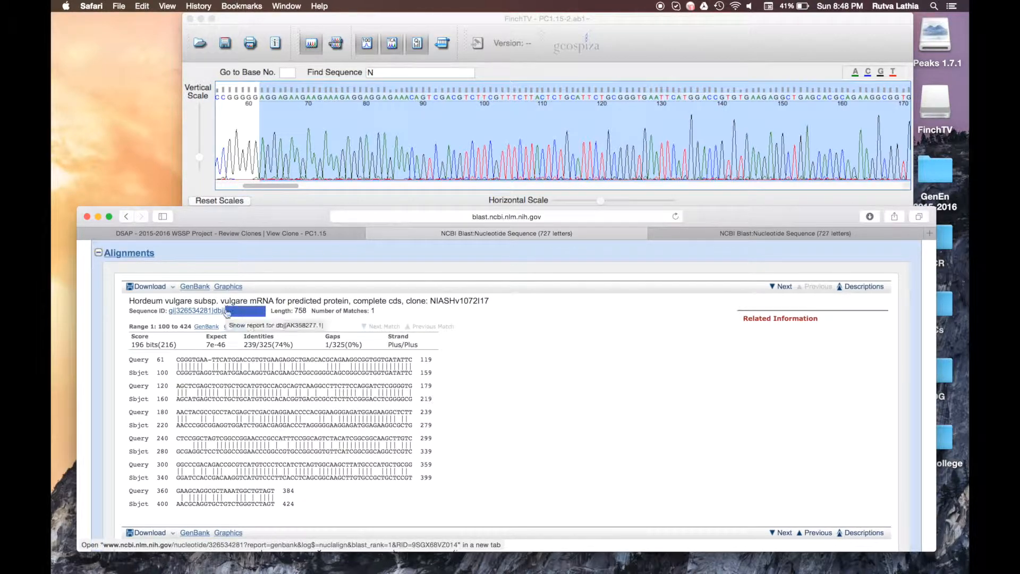
left_click(213, 233)
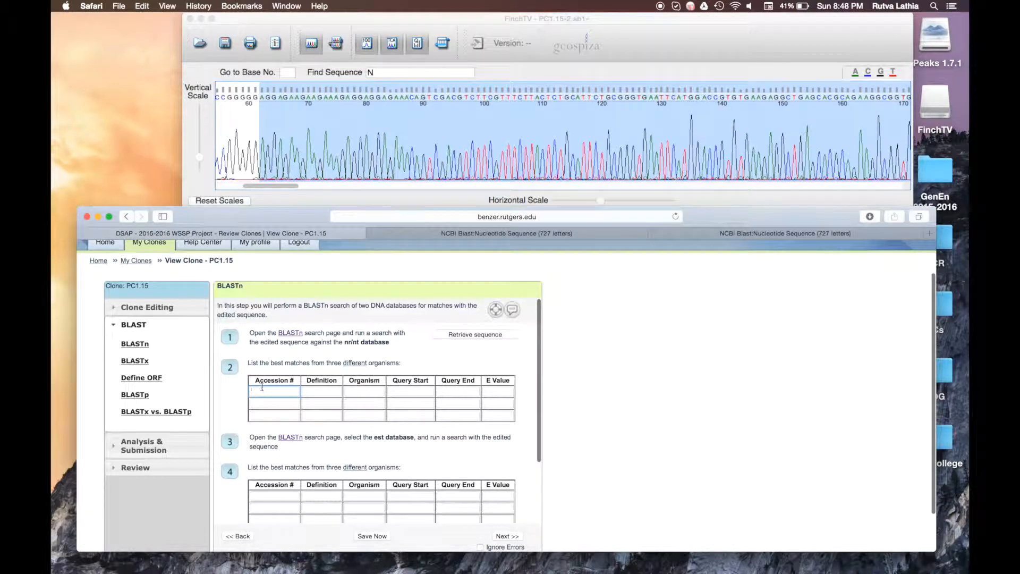
key("super+v")
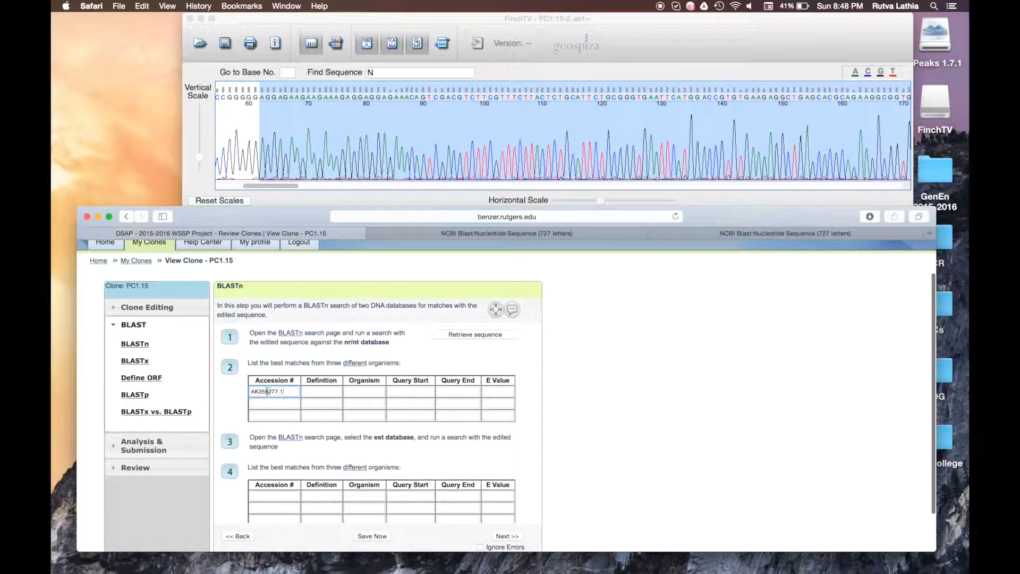
key("Tab")
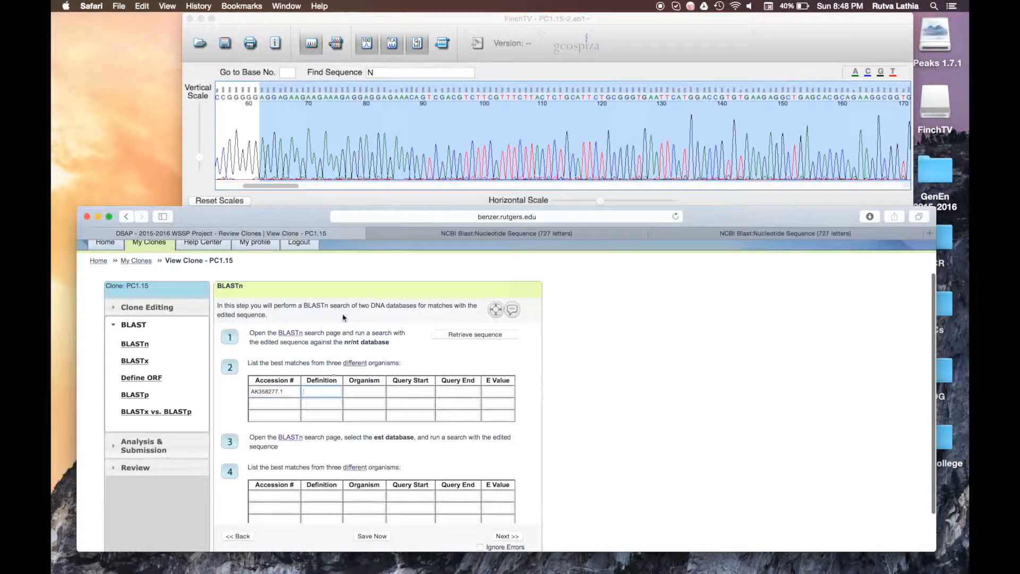
Step: Paste the top hit's Hordeum vulgare mRNA description as row one's Definition
left_click(398, 235)
triple_click(346, 302)
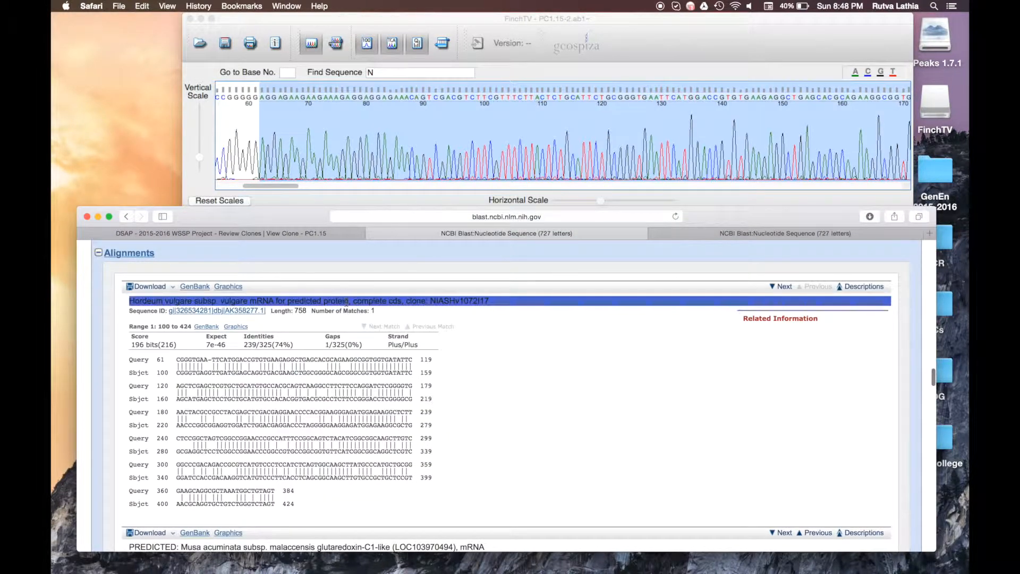
key("super+c")
left_click(249, 233)
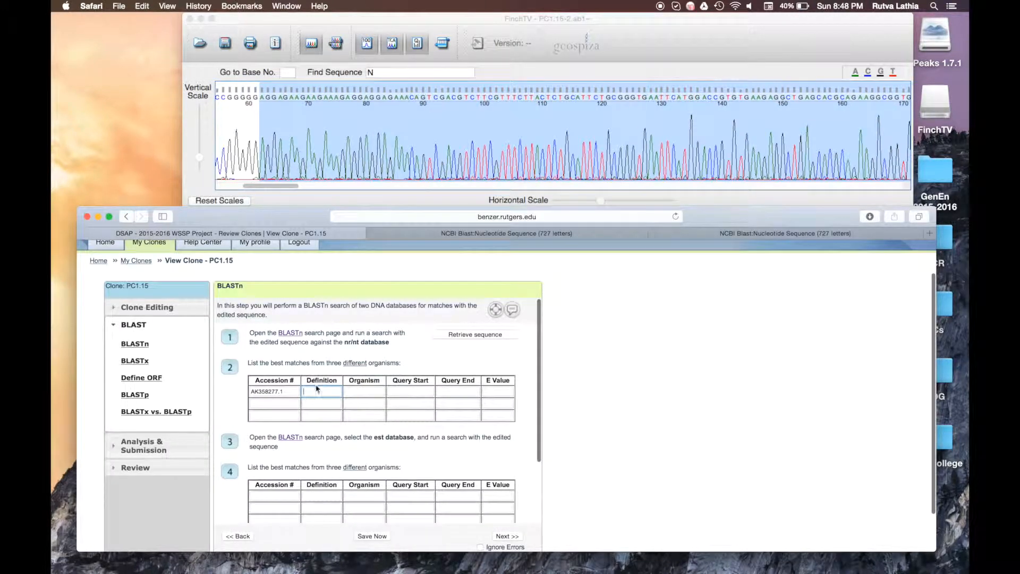
key("super+v")
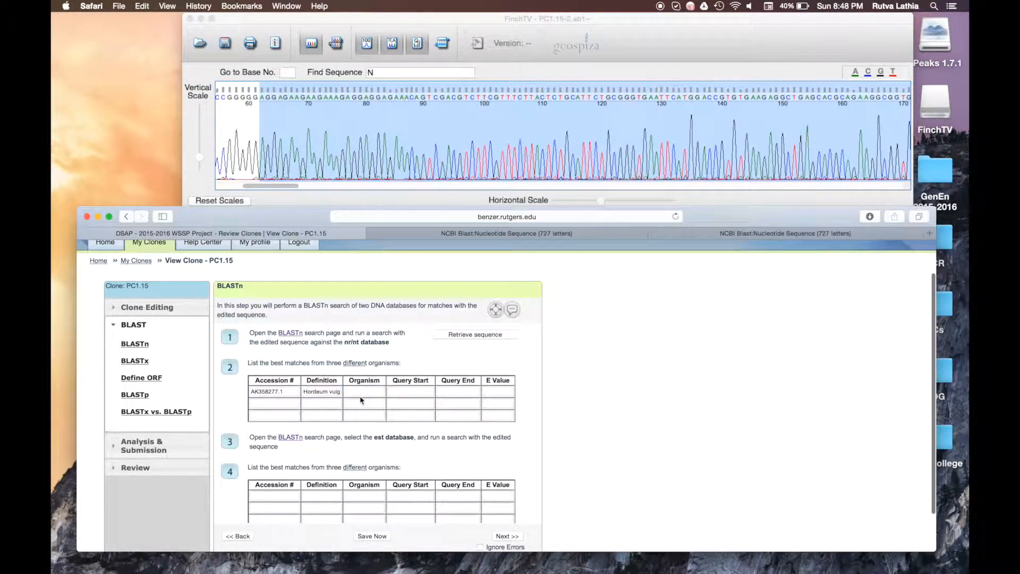
left_click(360, 393)
left_click(448, 232)
scroll(300, 340, "down", 2)
scroll(301, 341, "down", 2)
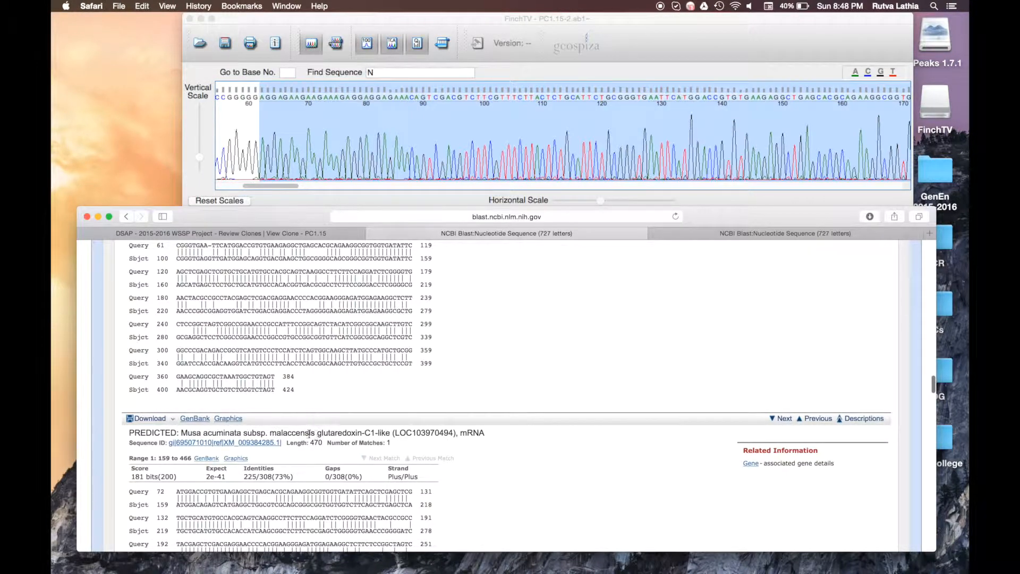
Step: Copy 'Musa acuminata subsp. malaccensis' from the XM_009384285.1 record's ORGANISM line, then close the record
left_click(202, 444, "super")
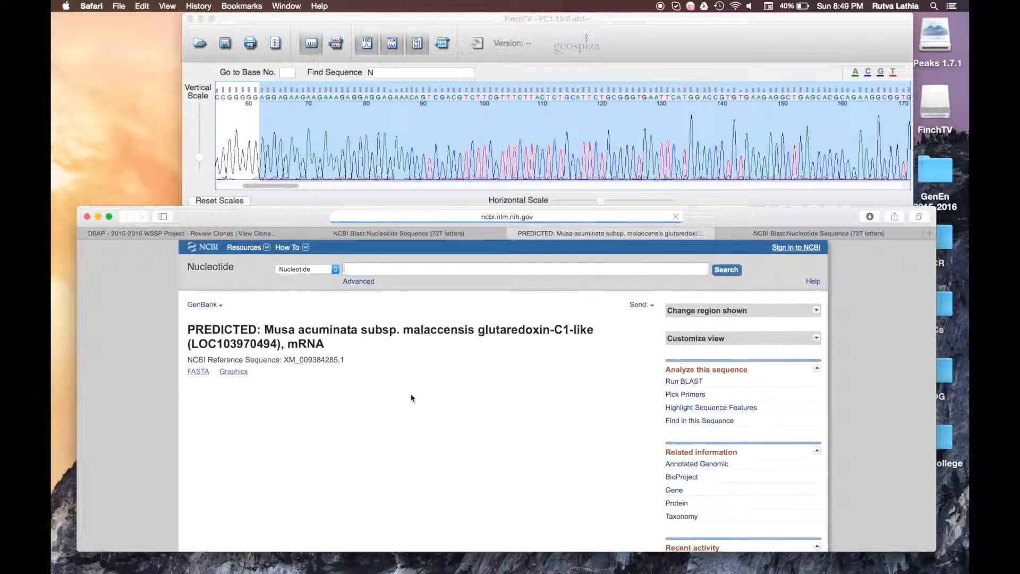
scroll(411, 397, "down", 4)
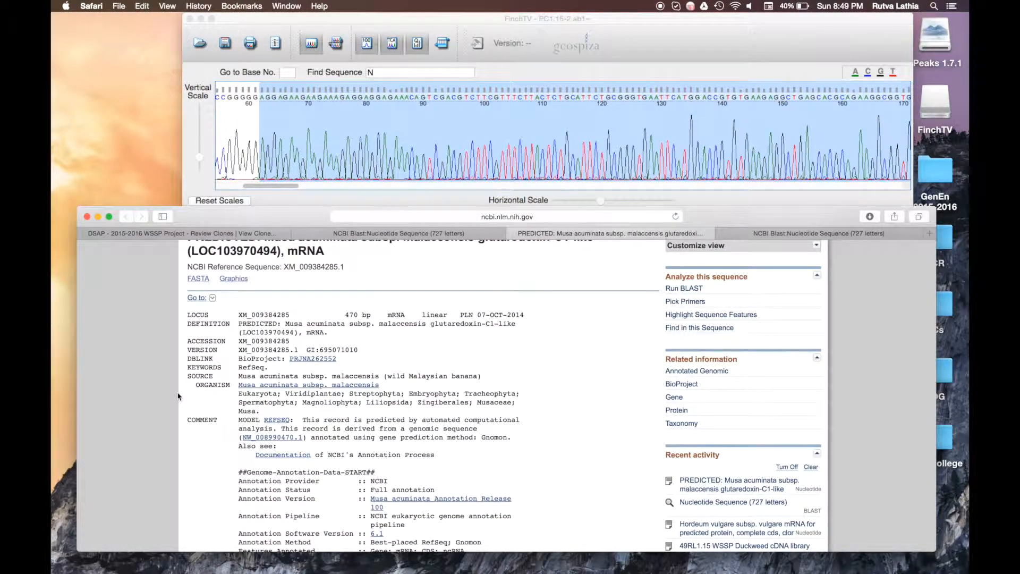
left_click_drag(235, 384, 379, 385)
key("super+c")
left_click(443, 389)
left_click(512, 234)
scroll(455, 307, "up", 5)
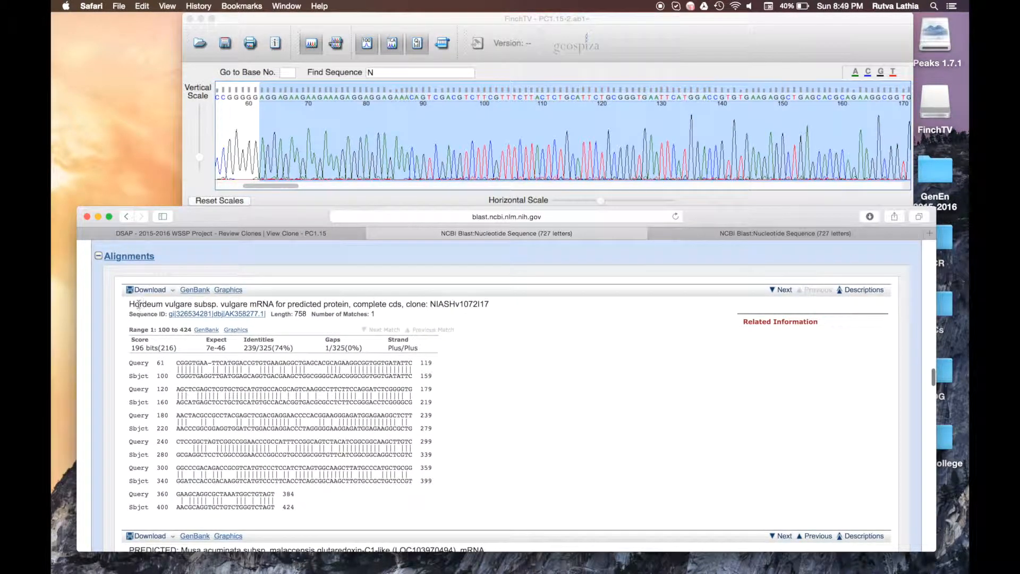
Step: Enter the organism Hordeum vulgare subsp. vulgare in row one
left_click_drag(131, 303, 248, 304)
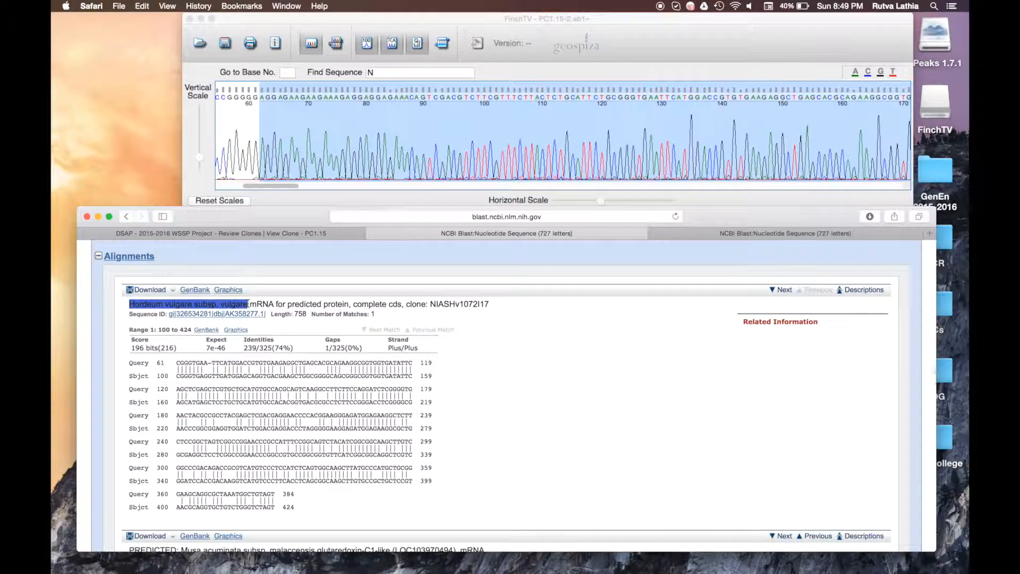
left_click(259, 233)
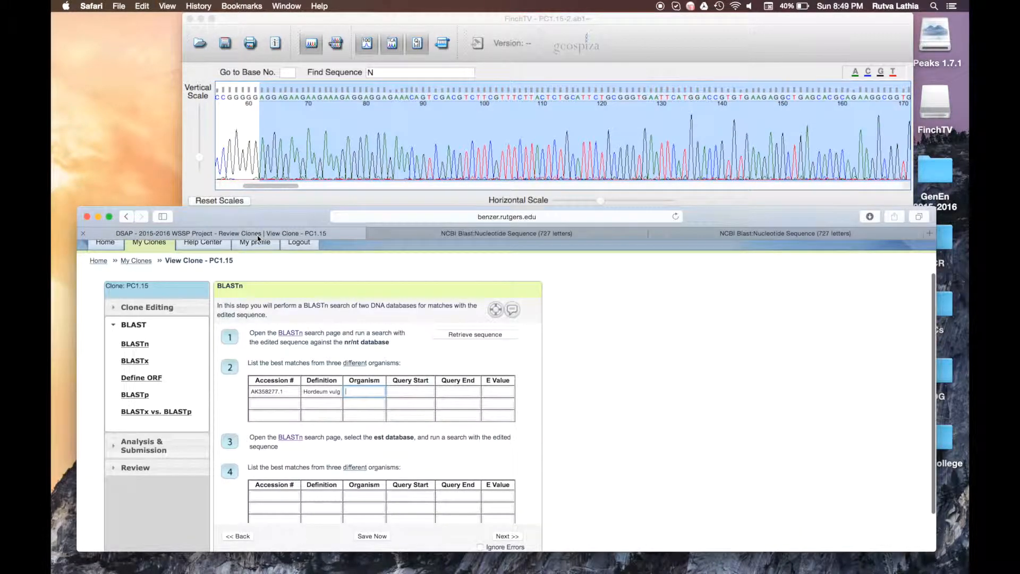
key("super+v")
left_click(419, 393)
Step: Get the query start position 61 from the Hordeum alignment for row one's Query Start (C61)
left_click(443, 233)
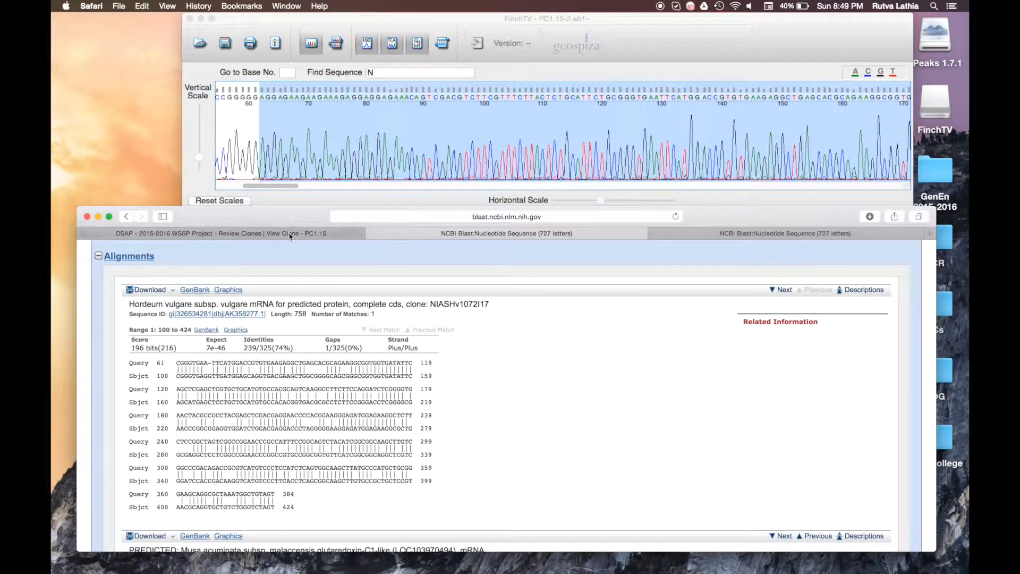
left_click(335, 233)
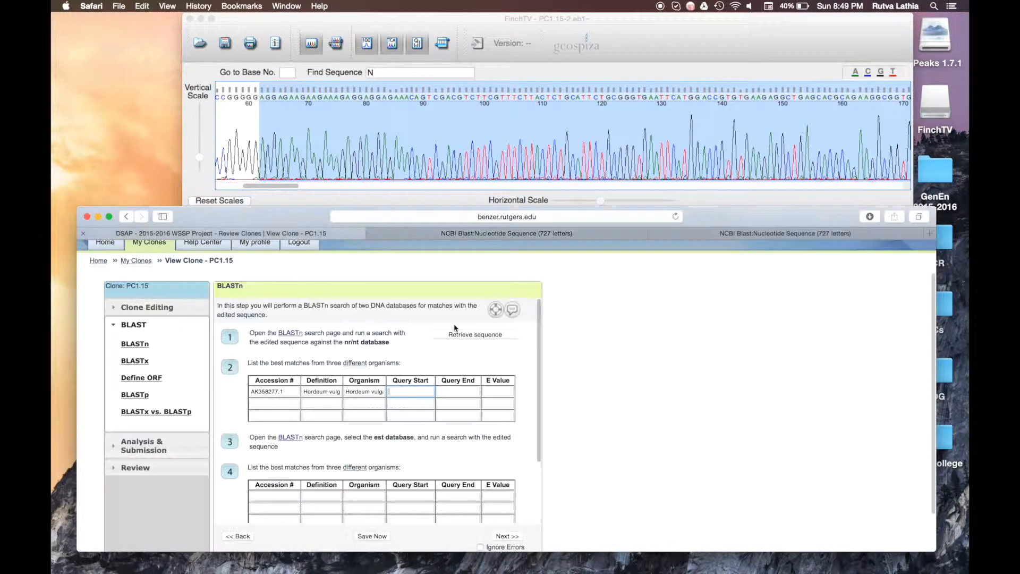
left_click(429, 234)
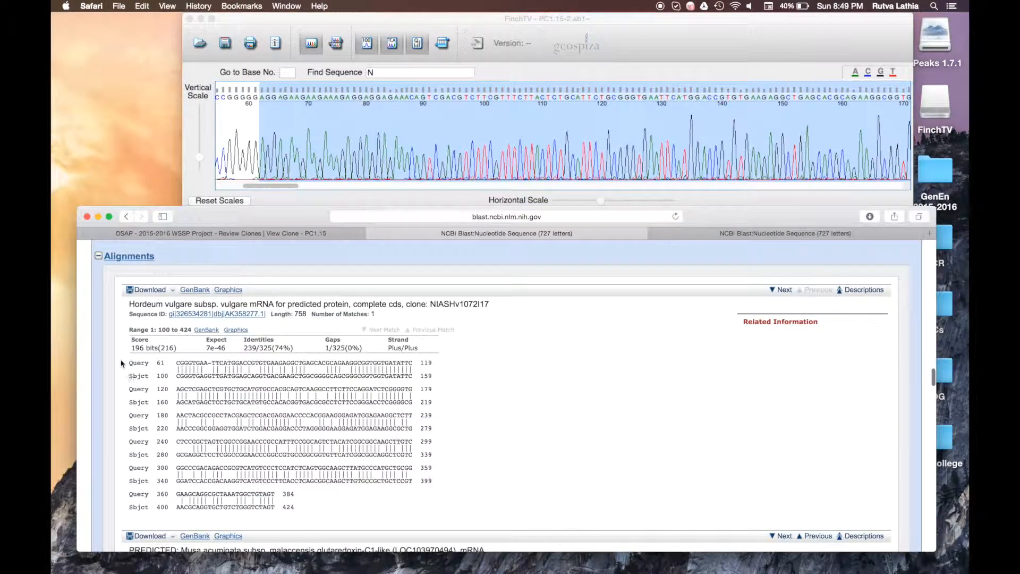
left_click_drag(155, 364, 183, 361)
left_click(211, 236)
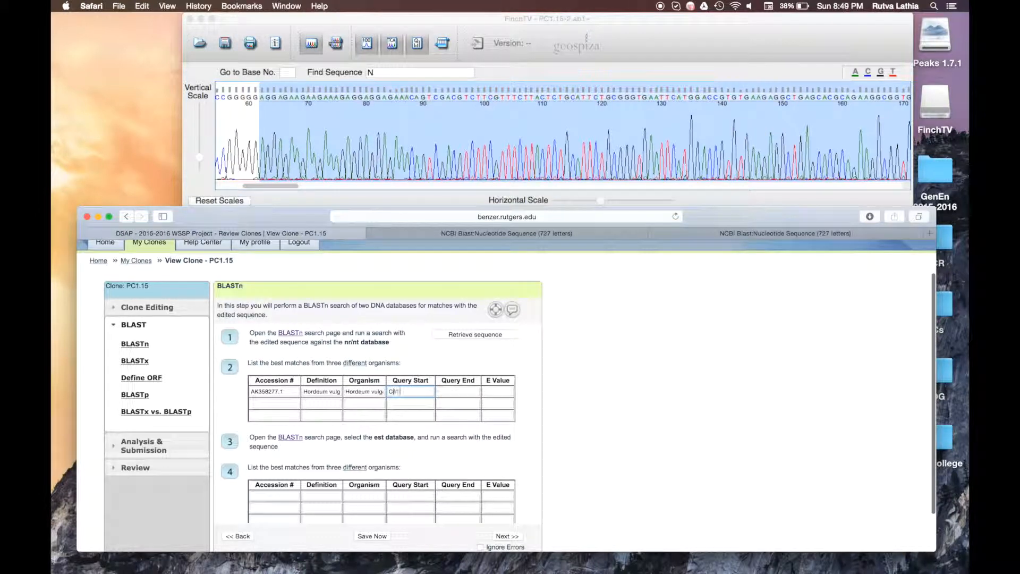
Step: Fill row one's Query End with T384 from the alignment
left_click(451, 394)
left_click(446, 235)
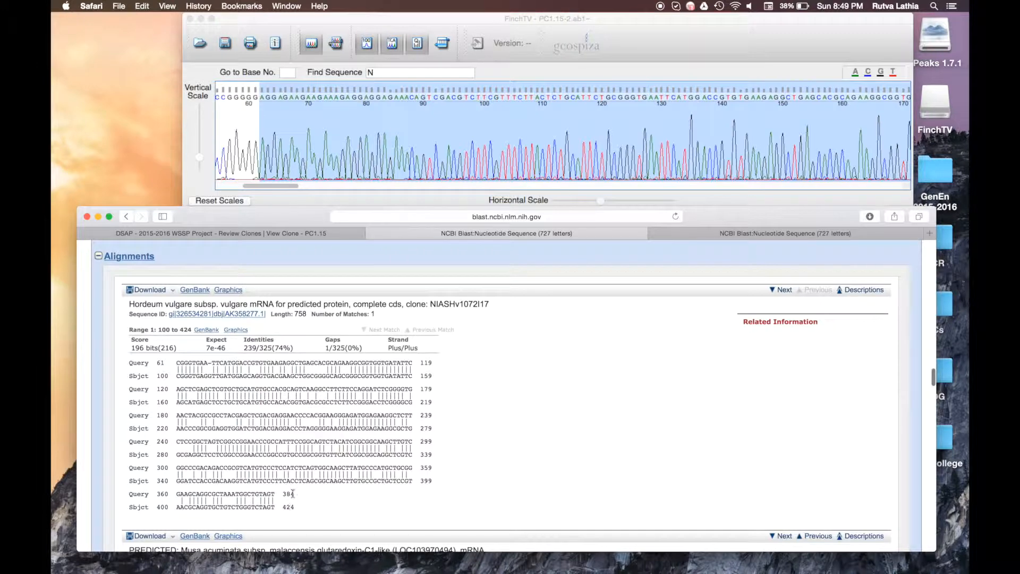
left_click_drag(293, 493, 278, 493)
left_click(275, 491)
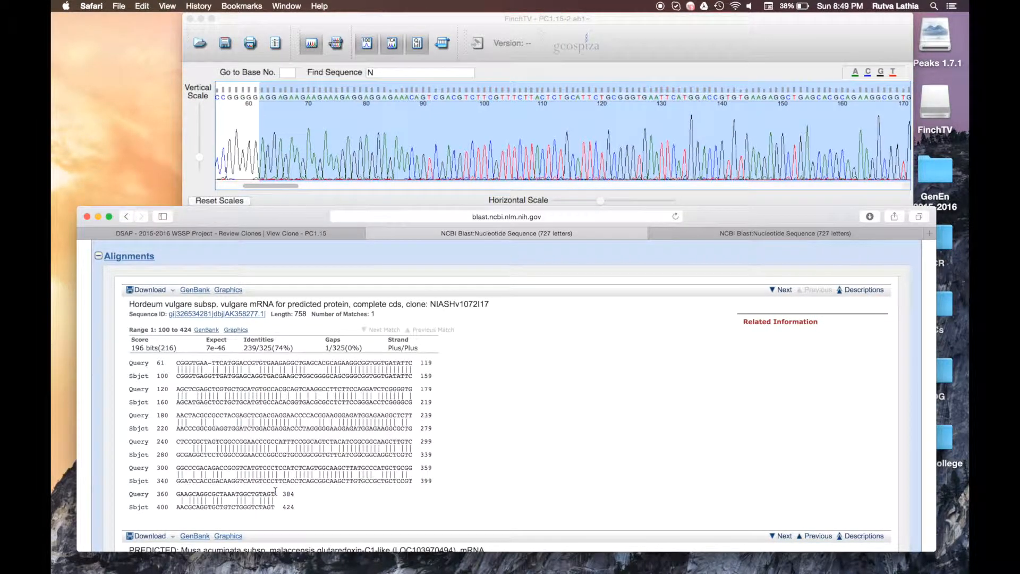
left_click(298, 234)
left_click(440, 392)
type("7")
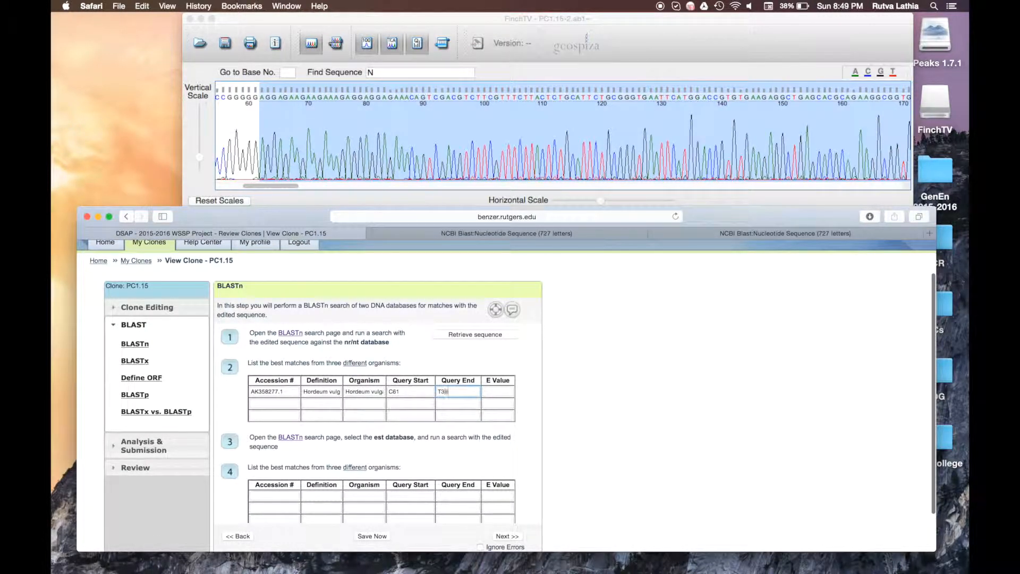
left_click(504, 398)
Step: Copy the Expect value 7e-46 into row one's E Value cell
left_click(439, 233)
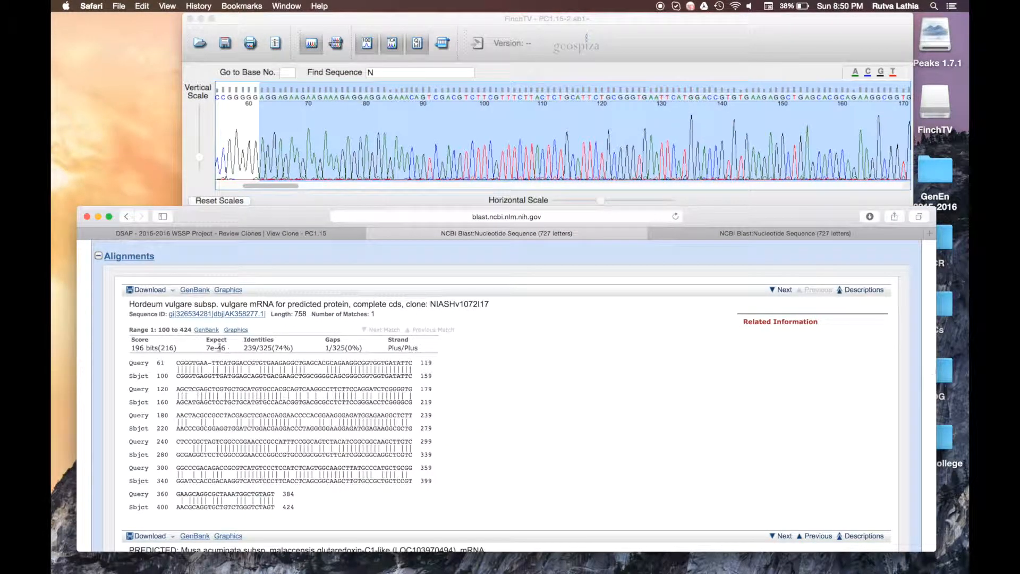
left_click_drag(228, 349, 189, 349)
left_click(217, 359)
left_click_drag(204, 347, 244, 348)
left_click(244, 348)
left_click_drag(207, 348, 231, 350)
left_click(220, 234)
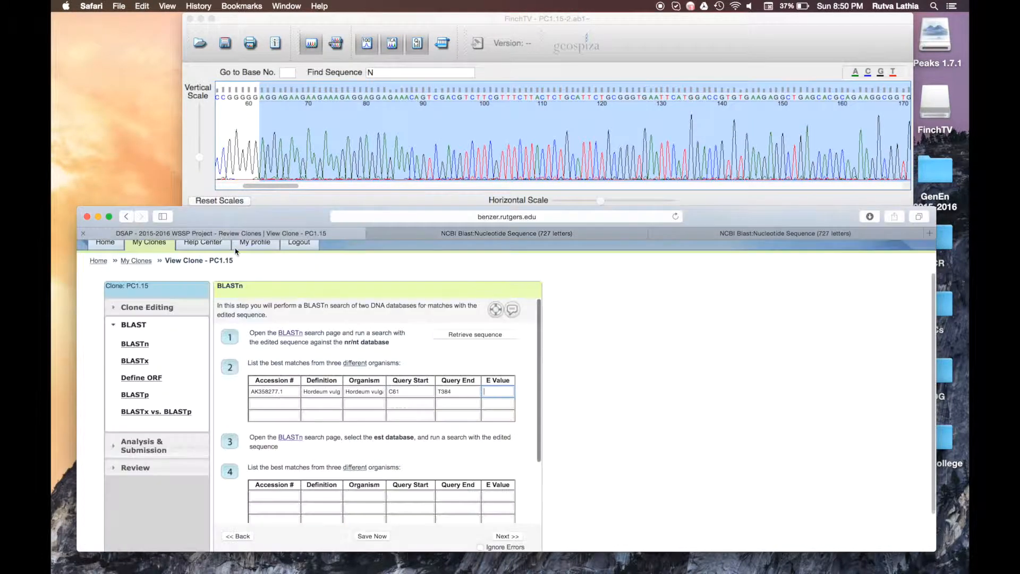
key("super+v")
Step: Select the Musa hit's accession XM_009384285.1 for row two
left_click(250, 403)
left_click(494, 234)
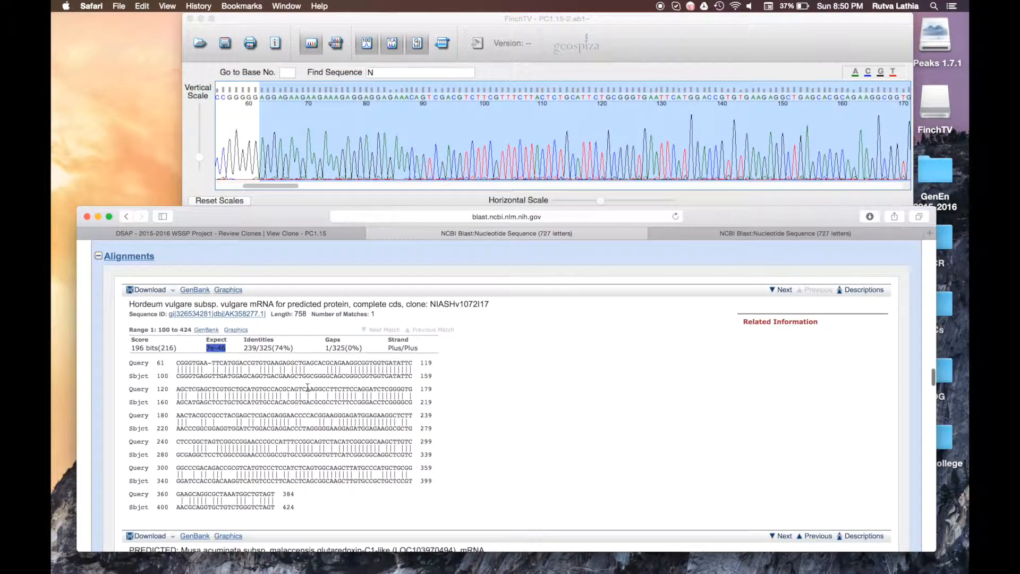
scroll(308, 391, "down", 10)
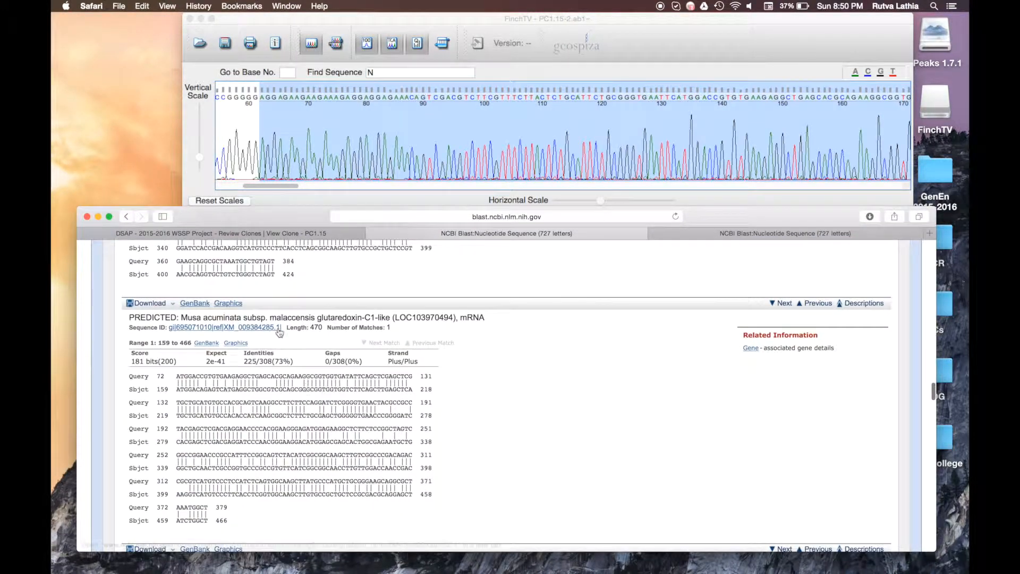
left_click_drag(280, 328, 225, 327)
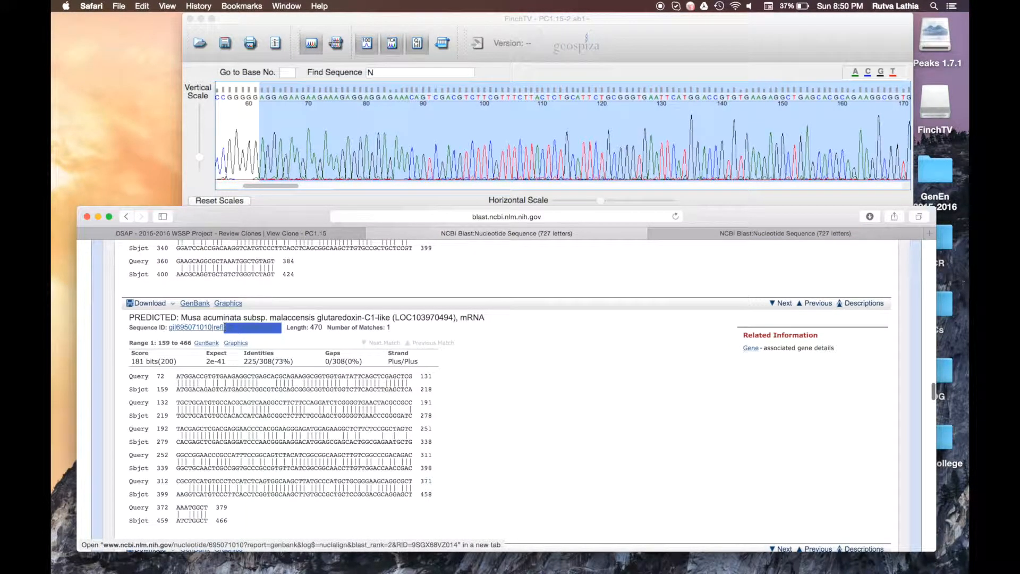
left_click(327, 233)
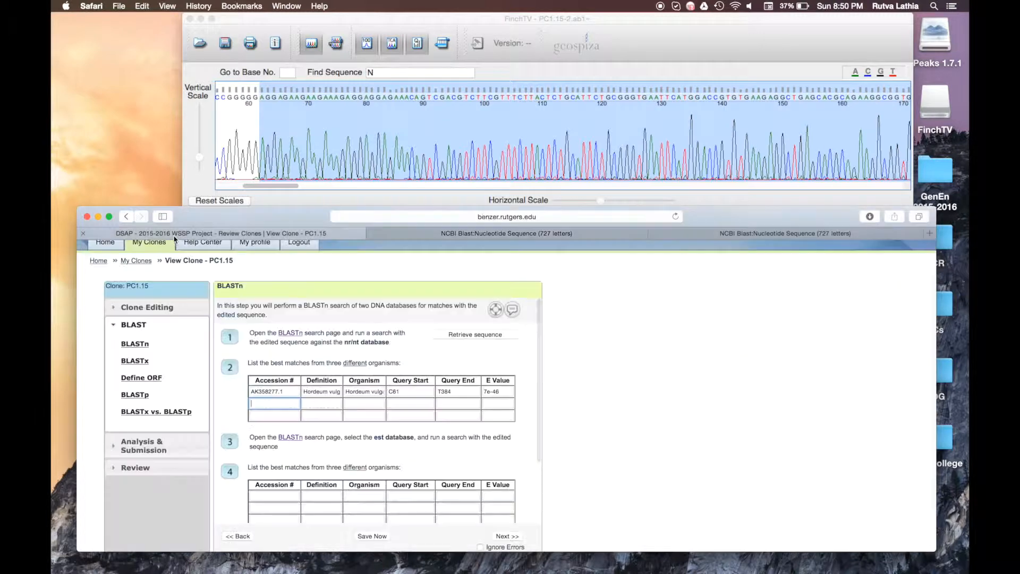
Step: Fill row two's accession, Musa acuminata definition and organism from the alignment
key("super+v")
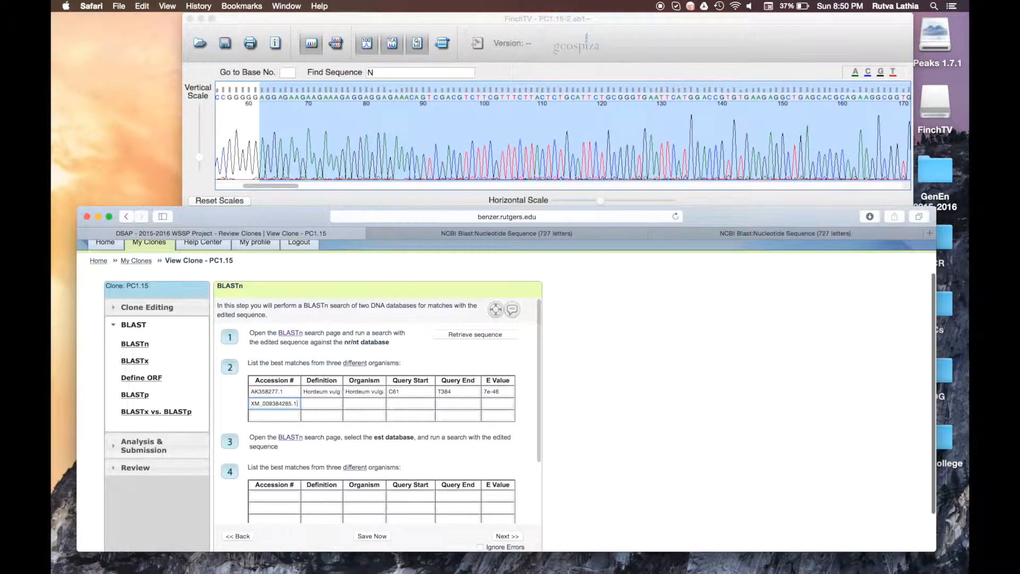
left_click(324, 403)
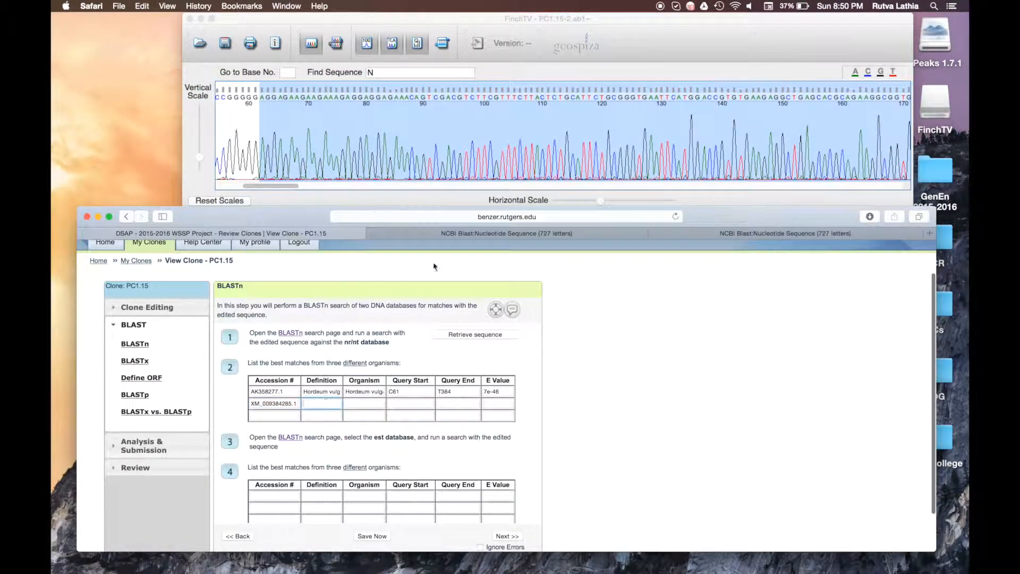
left_click(436, 233)
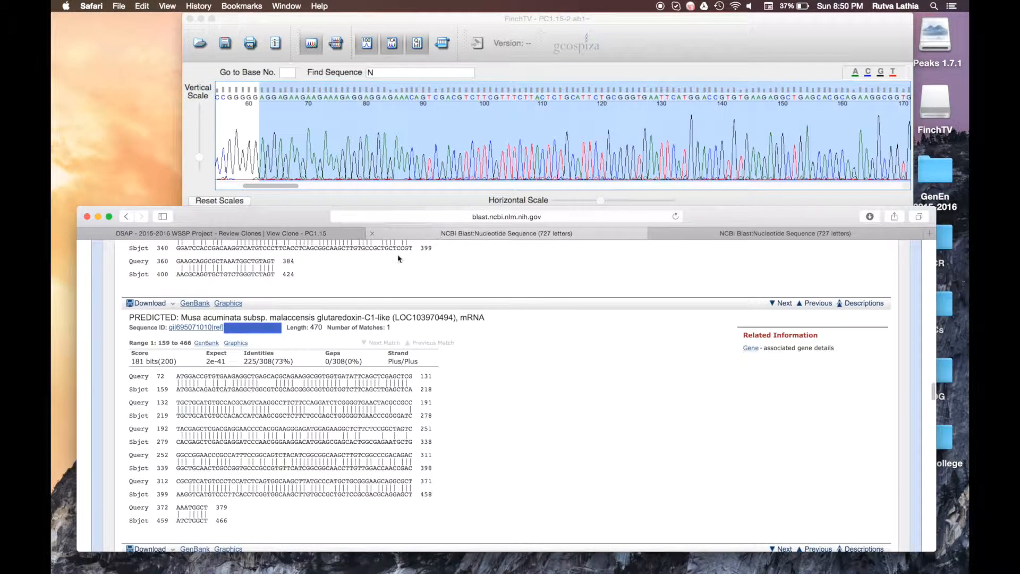
triple_click(317, 319)
key("super+c")
left_click(324, 233)
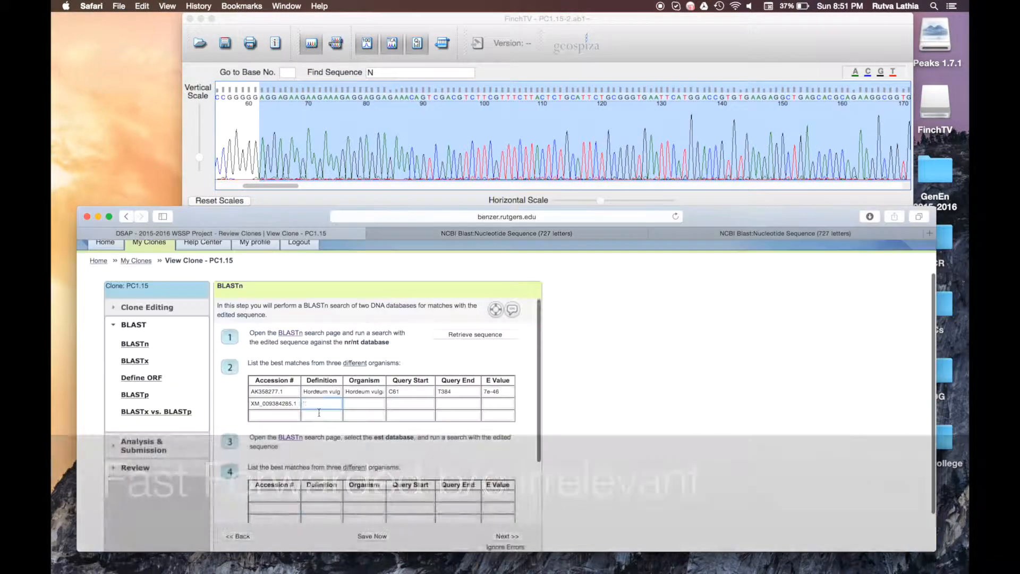
key("super+v")
left_click(425, 234)
left_click_drag(182, 318, 315, 317)
key("super+c")
left_click(329, 233)
left_click(416, 235)
Step: Enter row two's query start 72, query end 379 and E value 2e-41
left_click(330, 233)
left_click(401, 403)
type("72")
left_click(435, 234)
left_click(324, 233)
left_click(448, 403)
type("379")
left_click(425, 234)
left_click(318, 232)
left_click(424, 234)
triple_click(216, 362)
left_click(292, 234)
left_click(494, 404)
Step: Fill row three's accession and 'PREDICTED:' definition from the Elaeis guineensis hit
left_click(435, 233)
scroll(410, 352, "down", 8)
left_click_drag(281, 295, 224, 296)
key("super+c")
left_click(298, 234)
left_click(296, 416)
key("super+v")
left_click(319, 415)
type("PREDICTED:")
left_click(425, 234)
left_click(217, 285)
triple_click(217, 286)
key("super+c")
left_click(292, 234)
key("super+v")
Step: Complete row three with organism Elaeis guineensis and E value 6e-41
left_click(366, 416)
left_click(425, 234)
left_click_drag(181, 285, 245, 285)
left_click(319, 234)
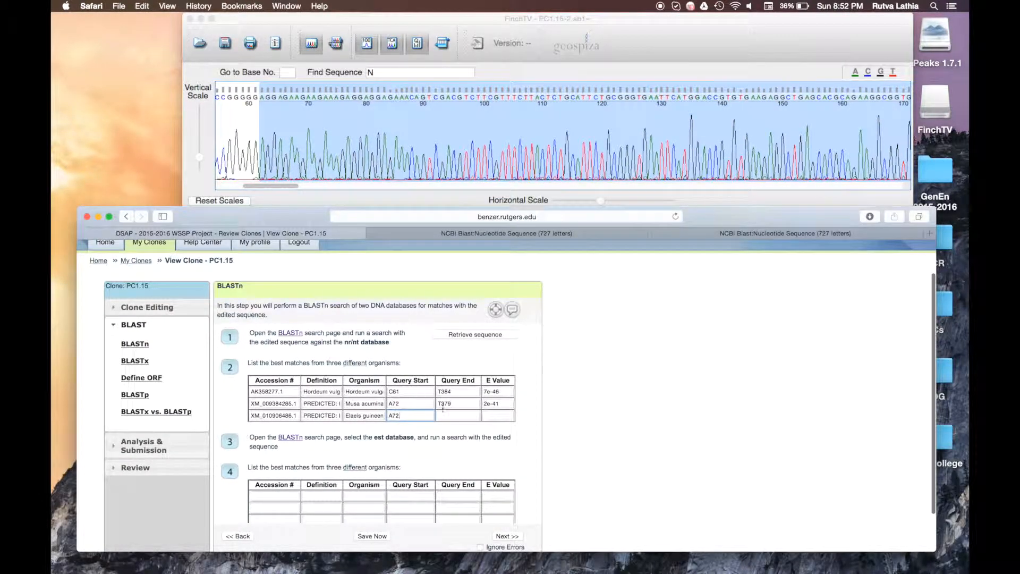
left_click(553, 234)
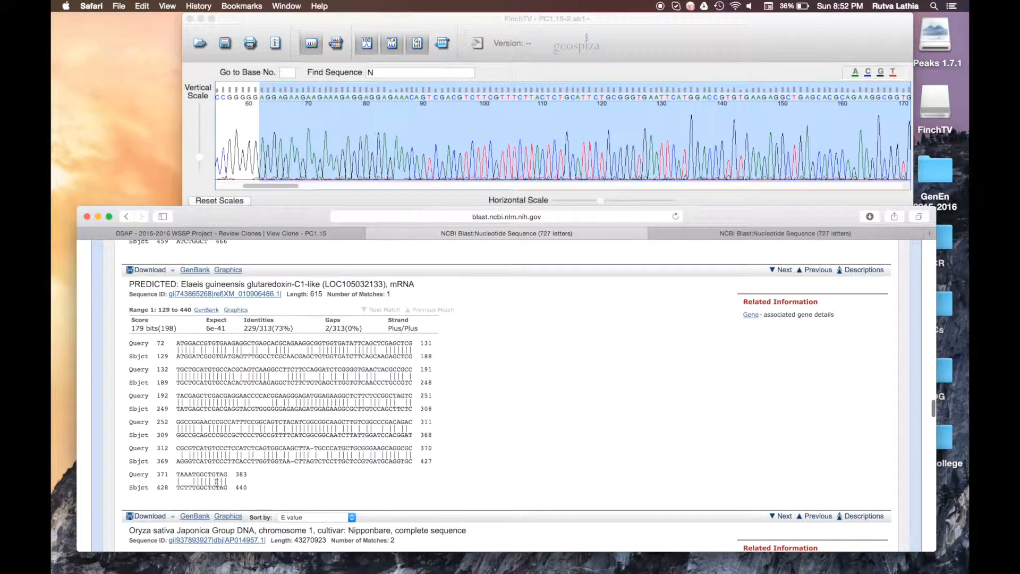
left_click(229, 234)
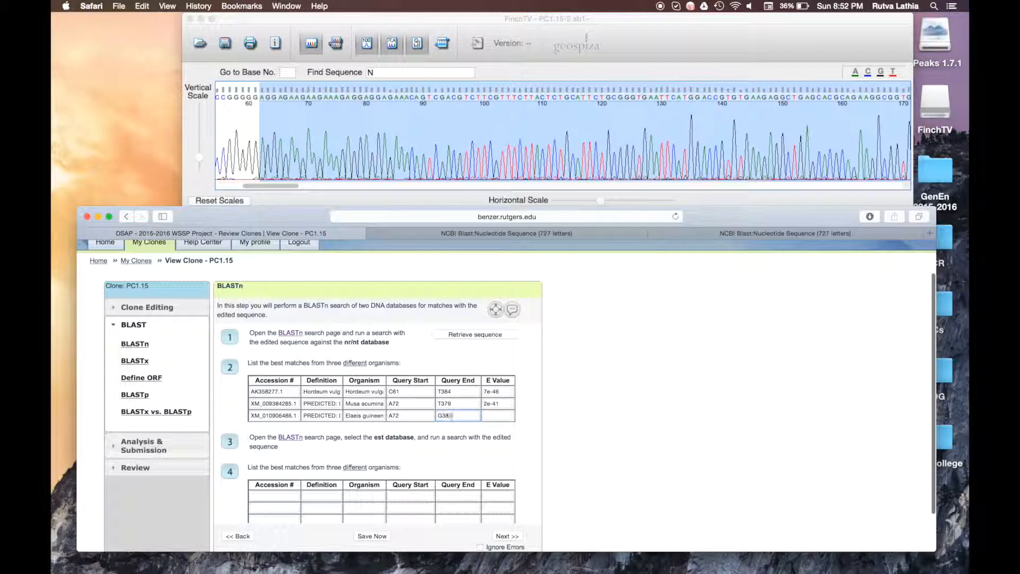
left_click(498, 416)
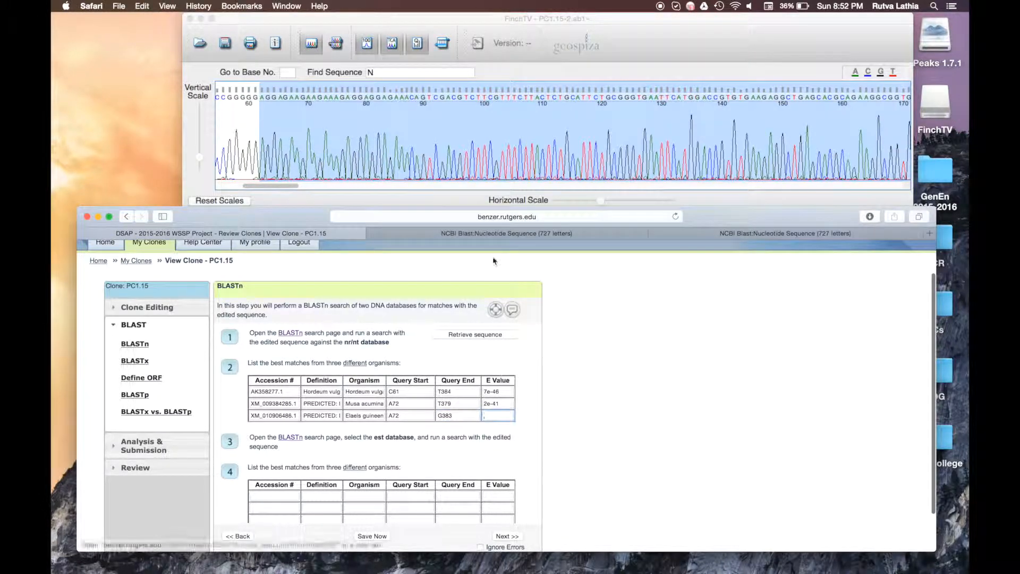
left_click(485, 237)
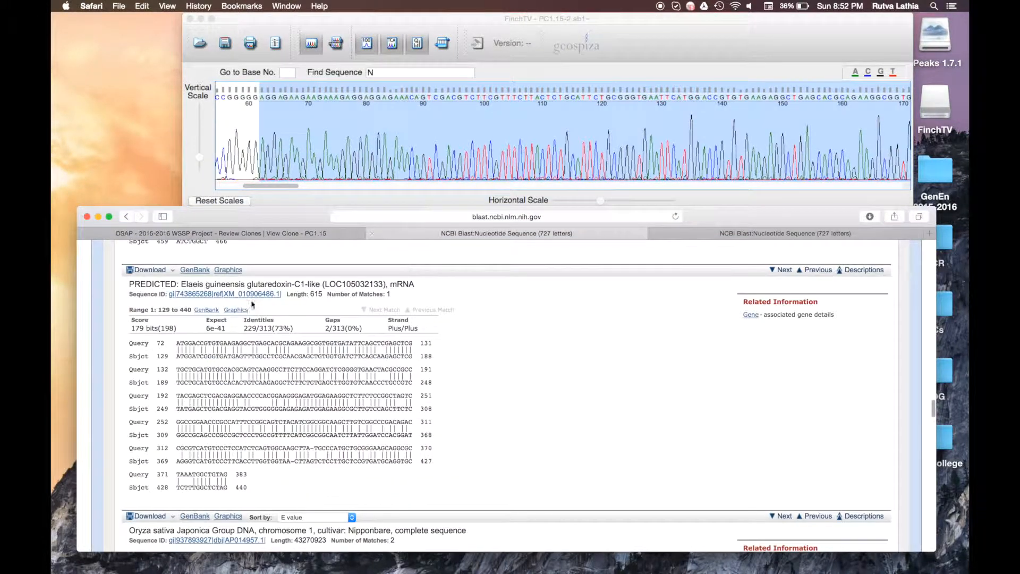
triple_click(215, 328)
left_click(340, 234)
key("super+v")
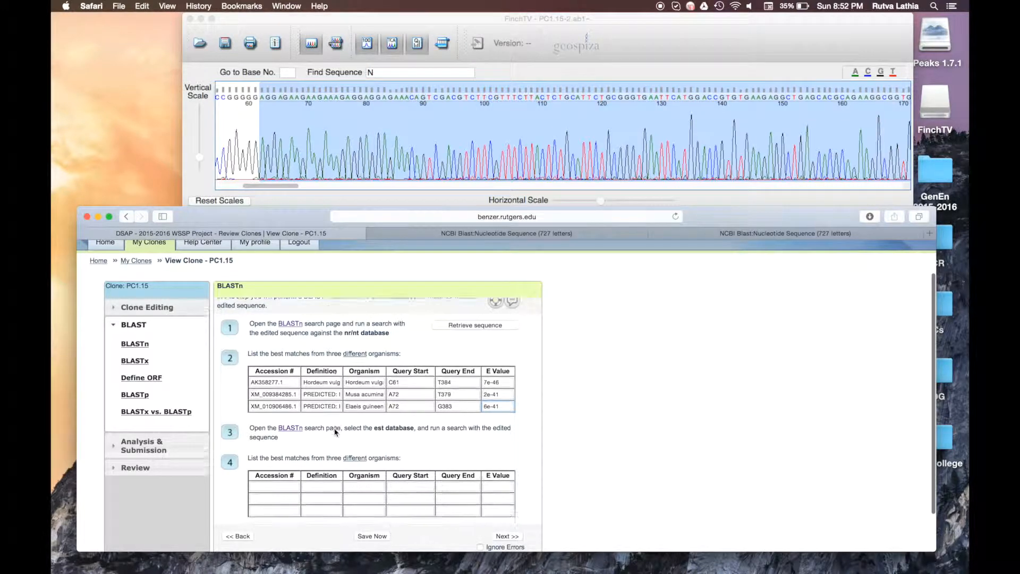
Step: Move the nucleotide BLAST results into a separate minimized window and review the est results
scroll(335, 429, "down", 3)
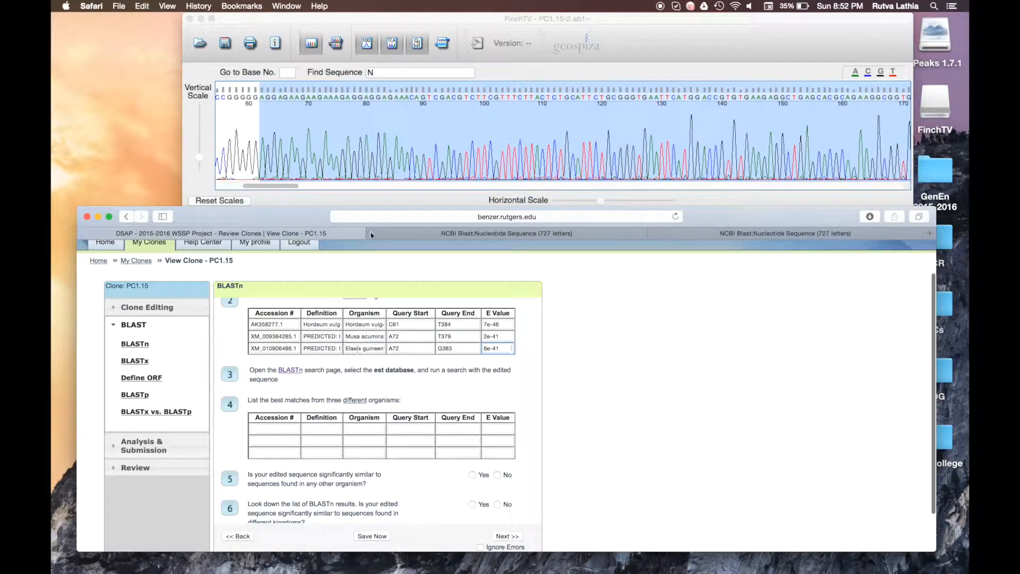
left_click(450, 233)
left_click_drag(451, 233, 200, 92)
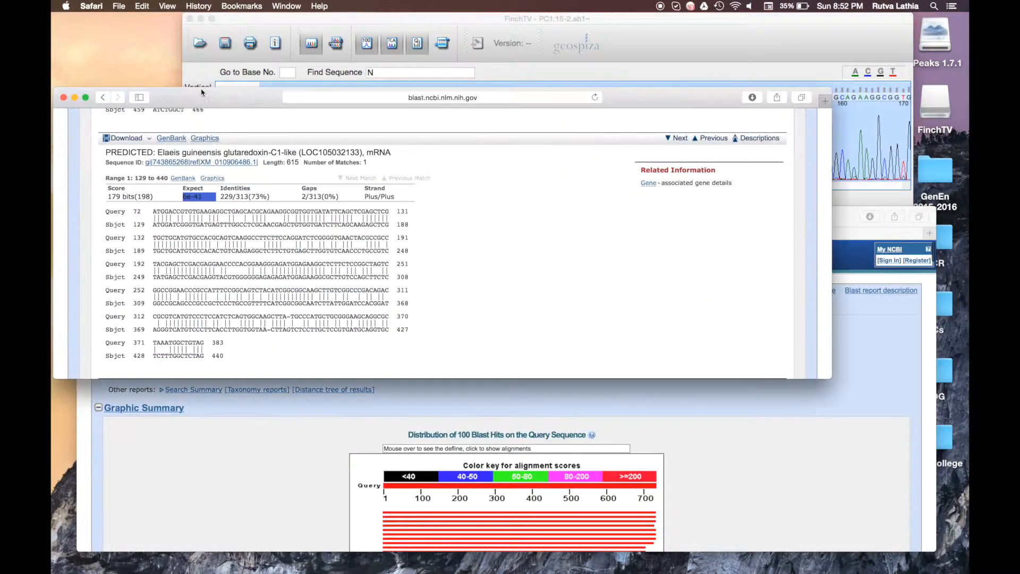
left_click(74, 98)
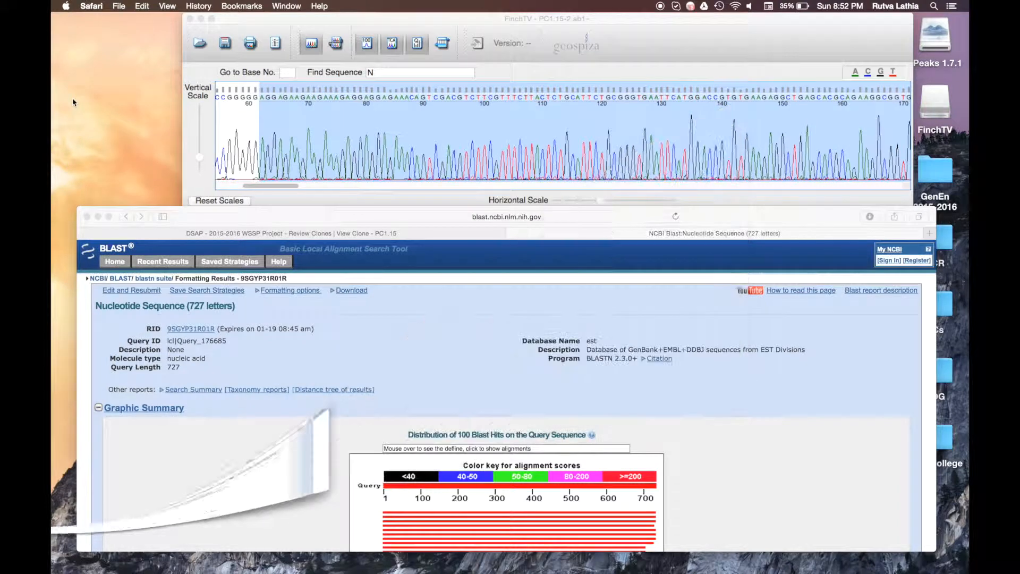
scroll(658, 419, "down", 2)
scroll(658, 420, "down", 10)
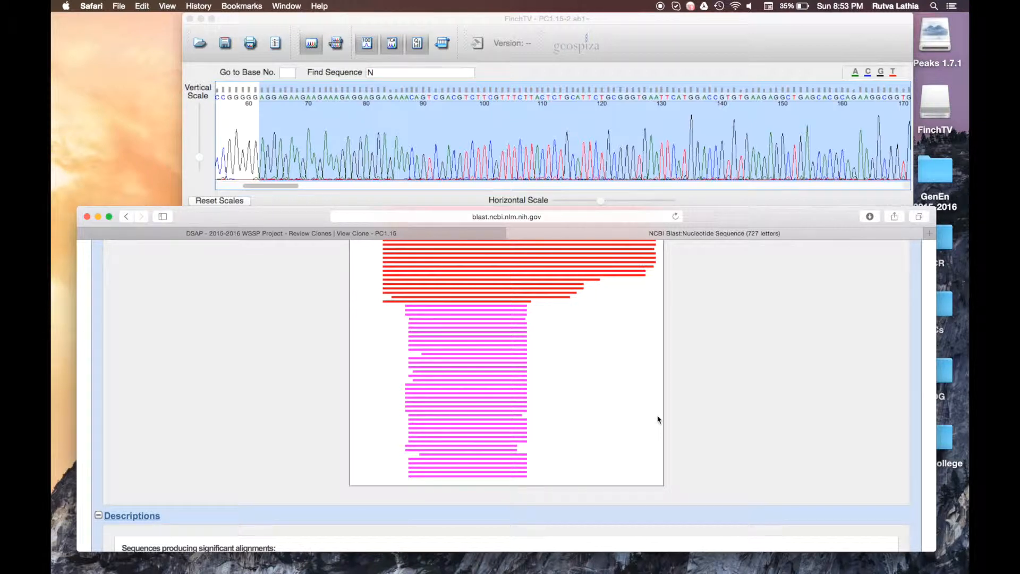
scroll(658, 419, "up", 2)
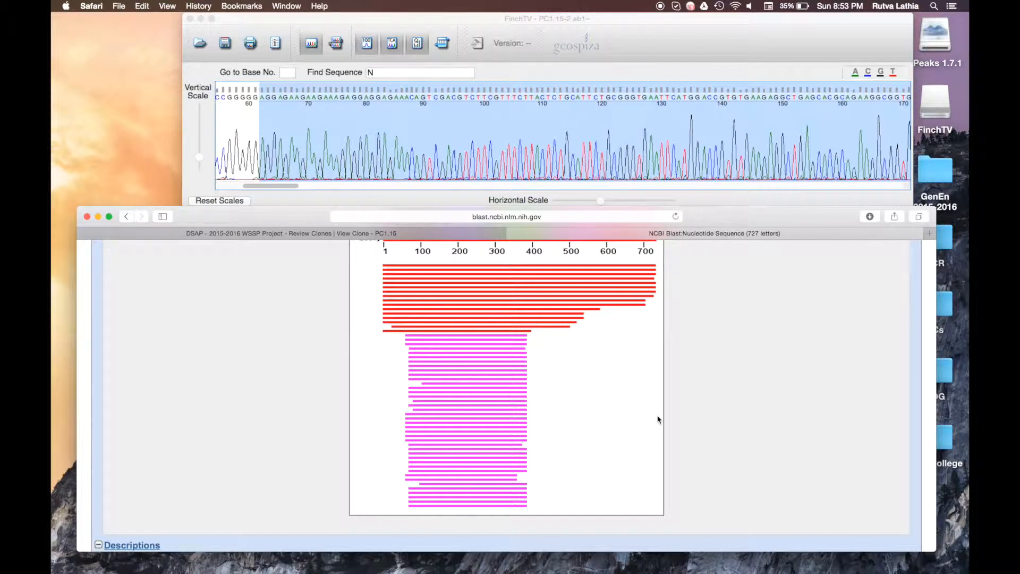
scroll(658, 419, "up", 3)
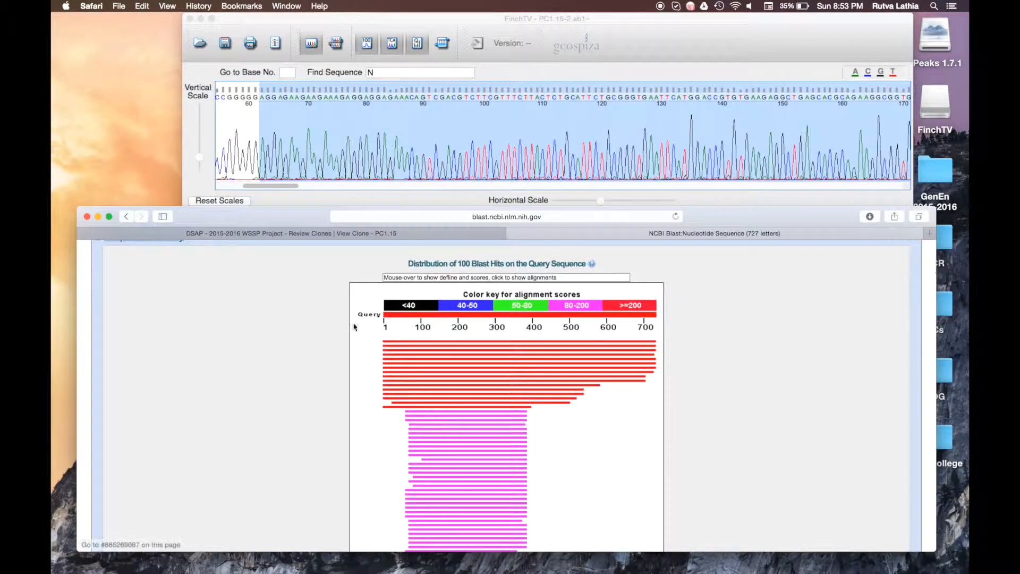
scroll(506, 389, "up", 7)
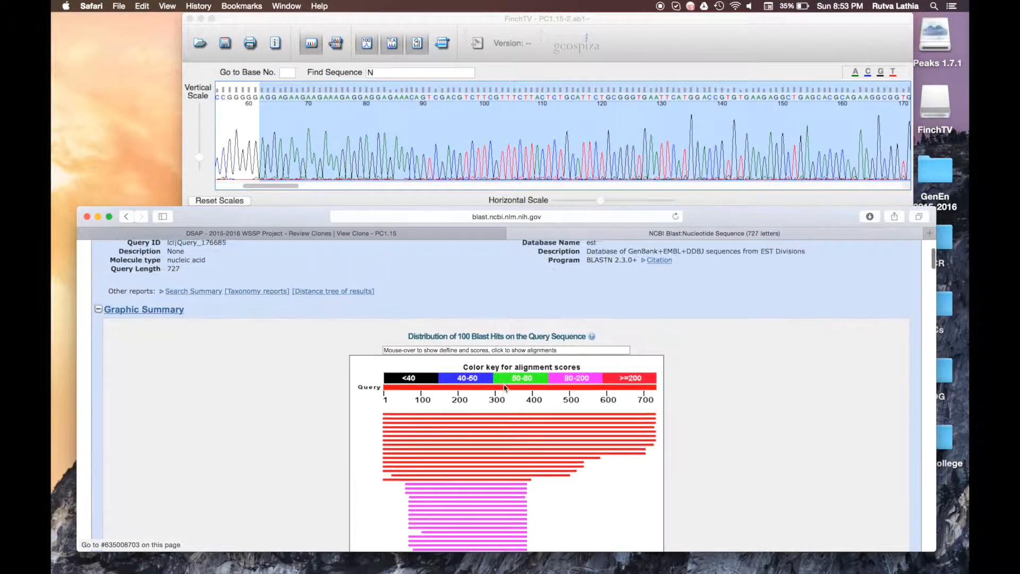
scroll(505, 388, "down", 2)
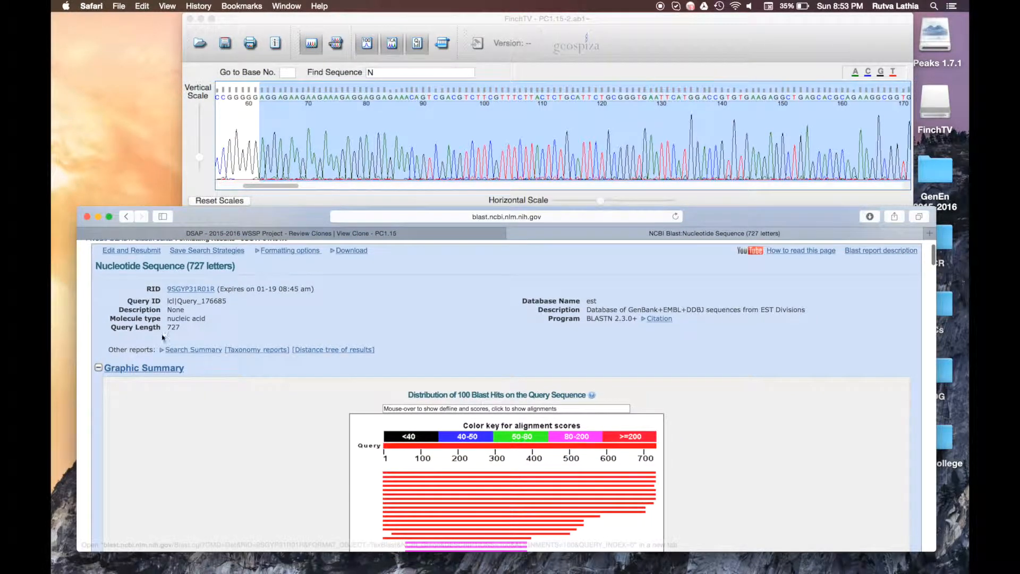
scroll(321, 445, "down", 3)
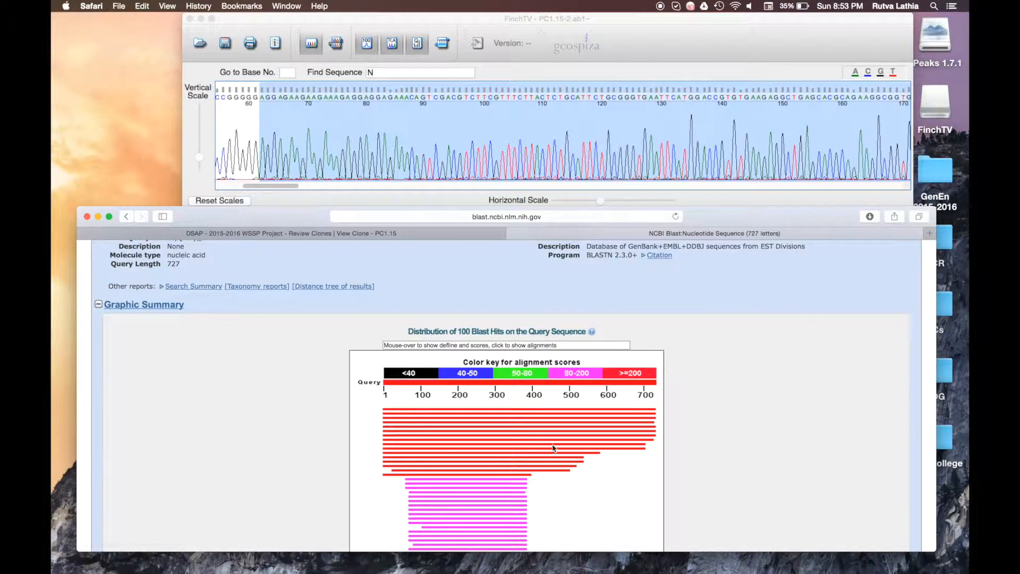
Step: Jump to the top hit JZ705525.1 alignment and select its E value 0.0
left_click(512, 411)
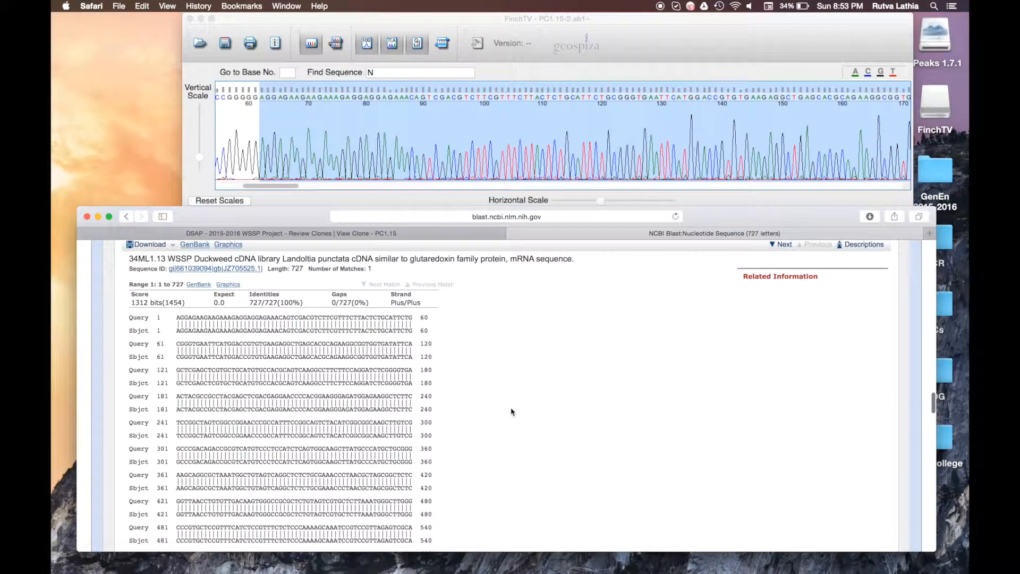
left_click_drag(213, 304, 232, 303)
scroll(234, 302, "down", 10)
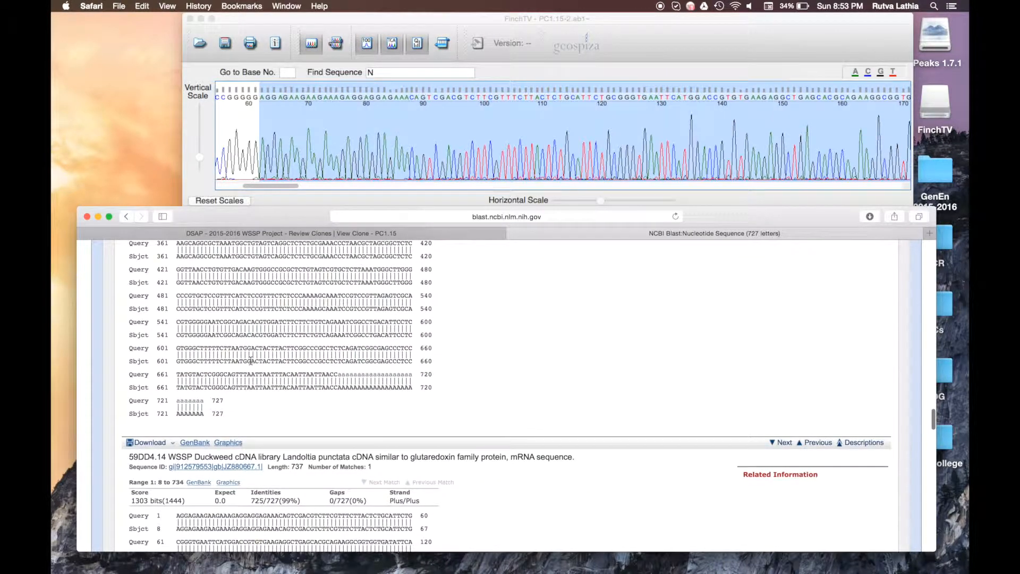
scroll(250, 361, "up", 5)
scroll(250, 361, "up", 4)
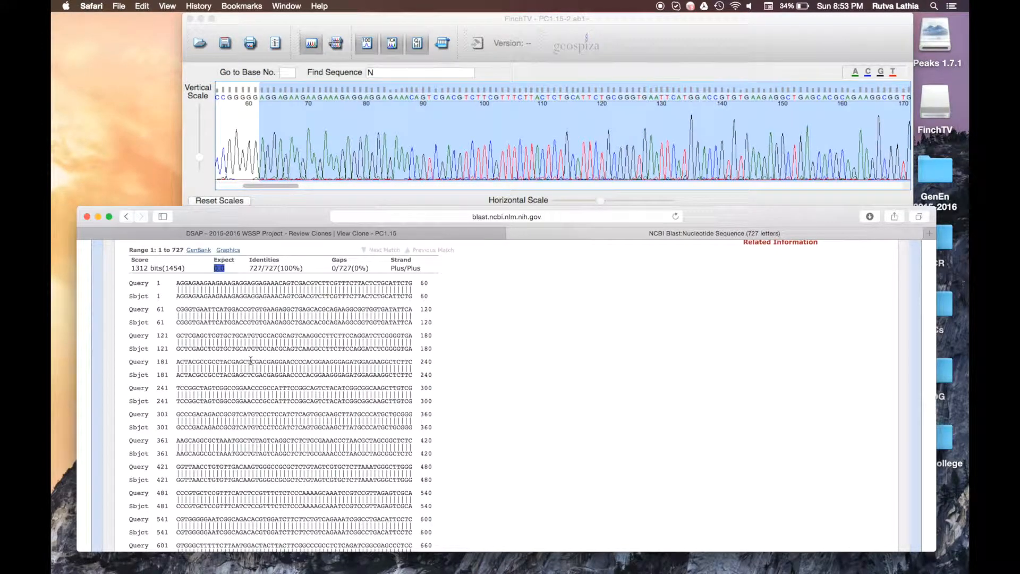
left_click(285, 233)
left_click(258, 428)
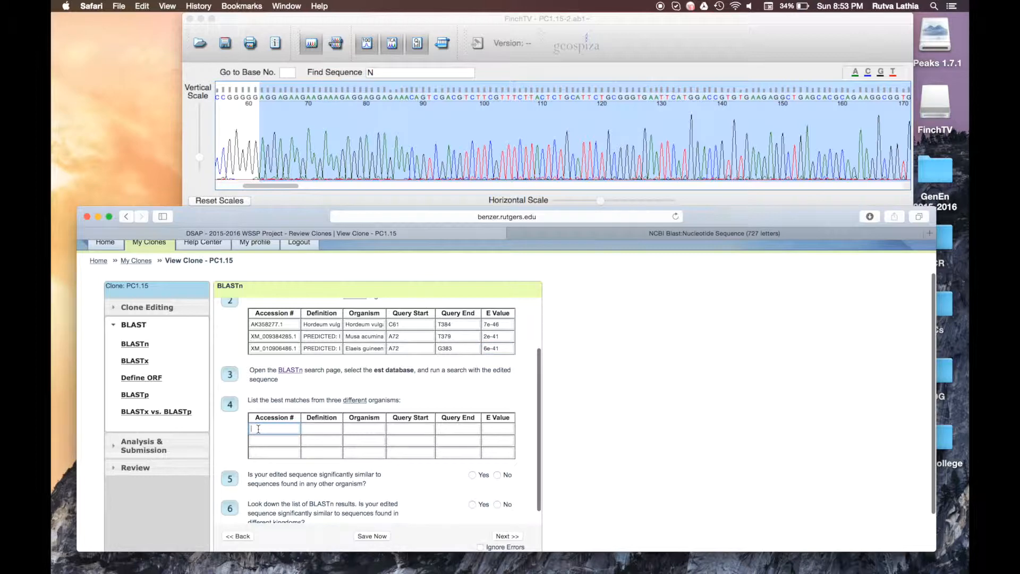
left_click(706, 234)
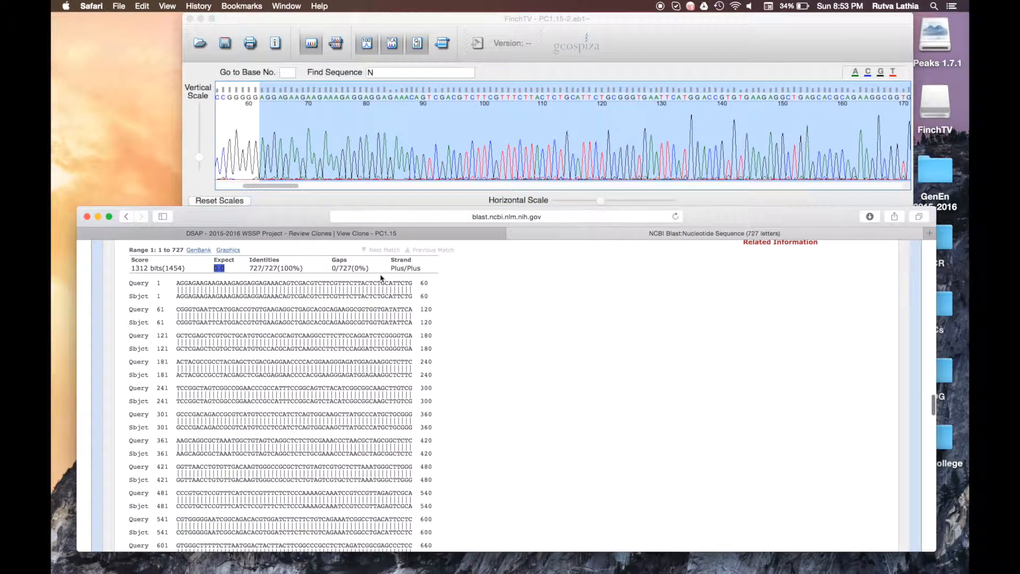
scroll(382, 277, "up", 2)
double_click(181, 277)
left_click_drag(169, 277, 380, 278)
left_click(380, 278)
scroll(380, 279, "up", 10)
scroll(380, 282, "up", 10)
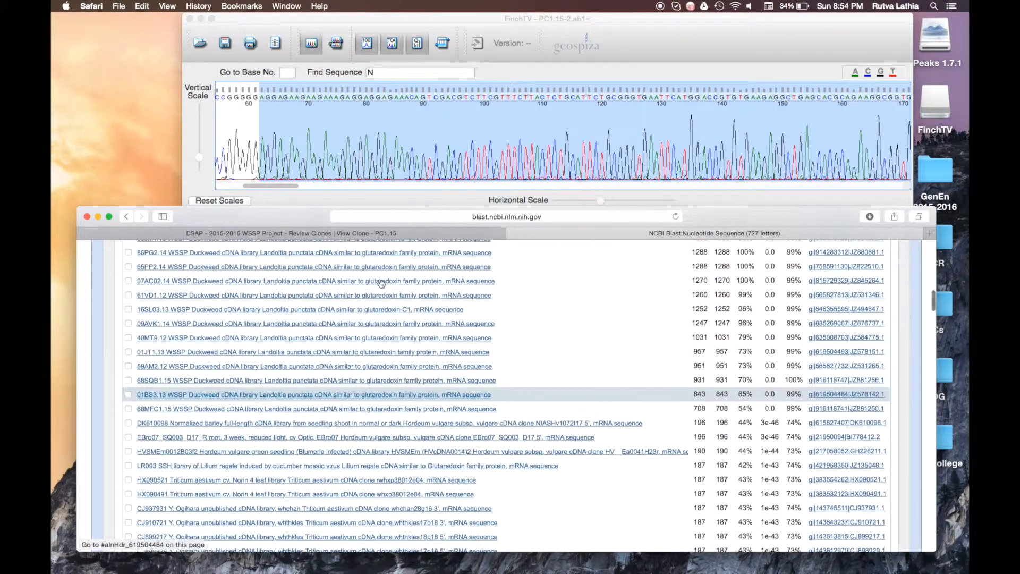
scroll(381, 283, "up", 15)
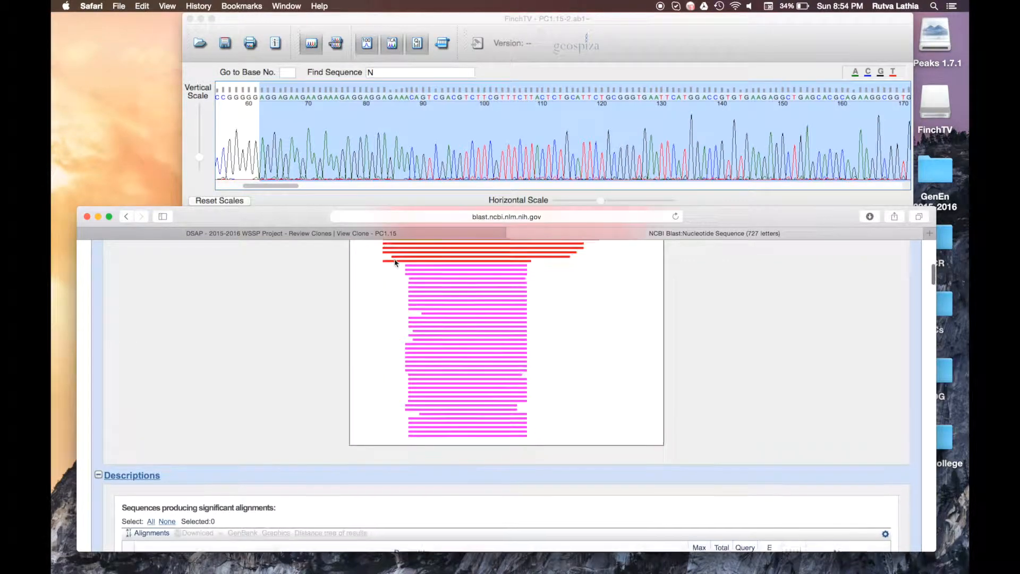
scroll(396, 265, "up", 3)
scroll(419, 352, "down", 6)
scroll(420, 354, "down", 8)
scroll(420, 354, "down", 5)
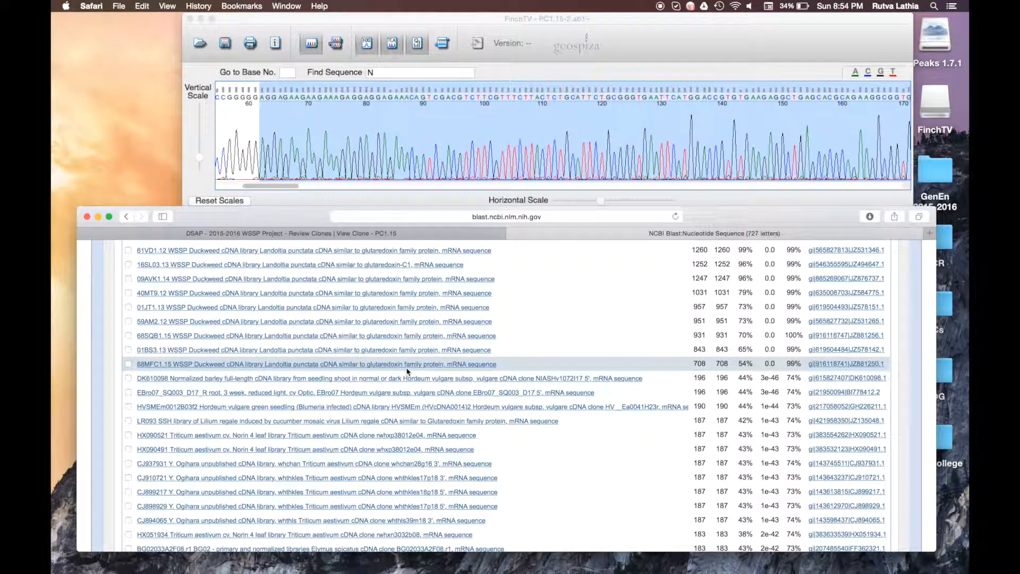
left_click(292, 234)
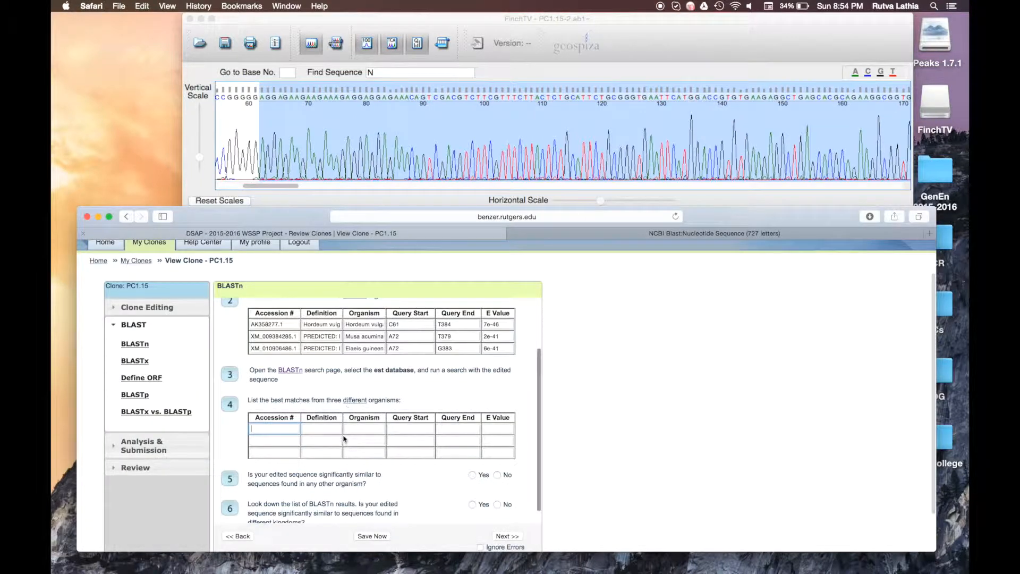
left_click(579, 233)
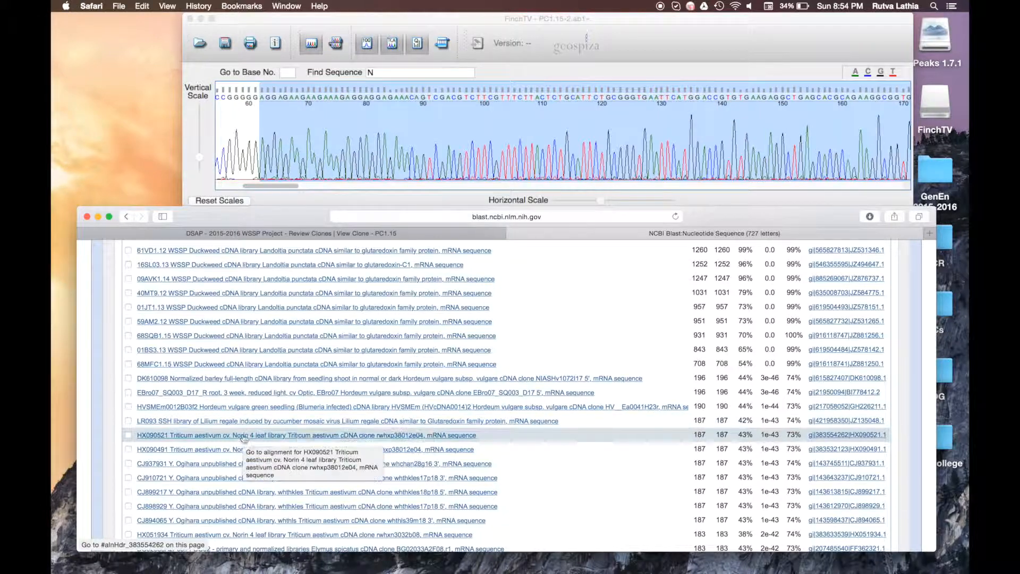
scroll(290, 419, "up", 4)
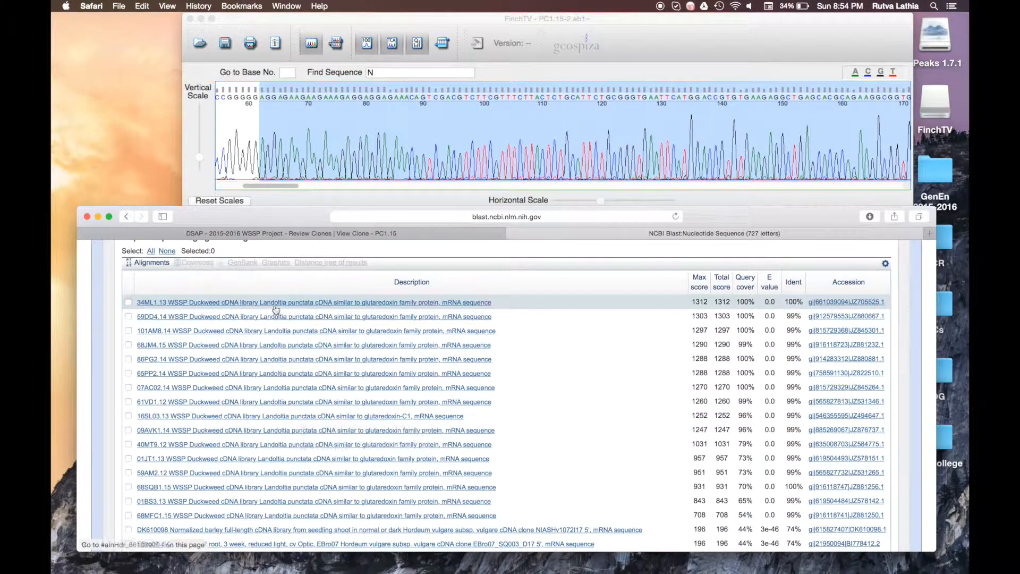
left_click(275, 308)
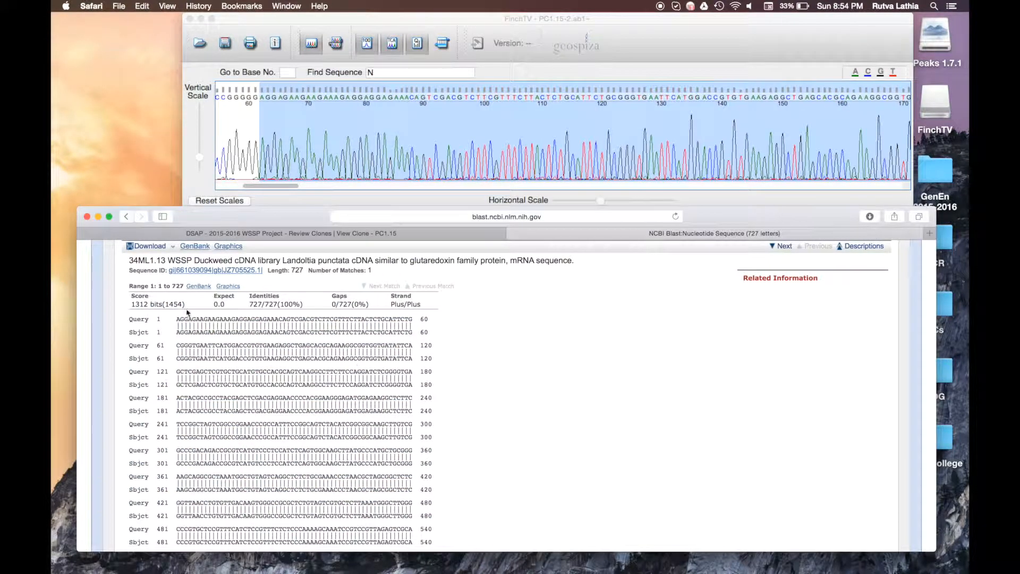
Step: Enter the hit's accession JZ705525.1 in row 1's Accession # cell
left_click(310, 238)
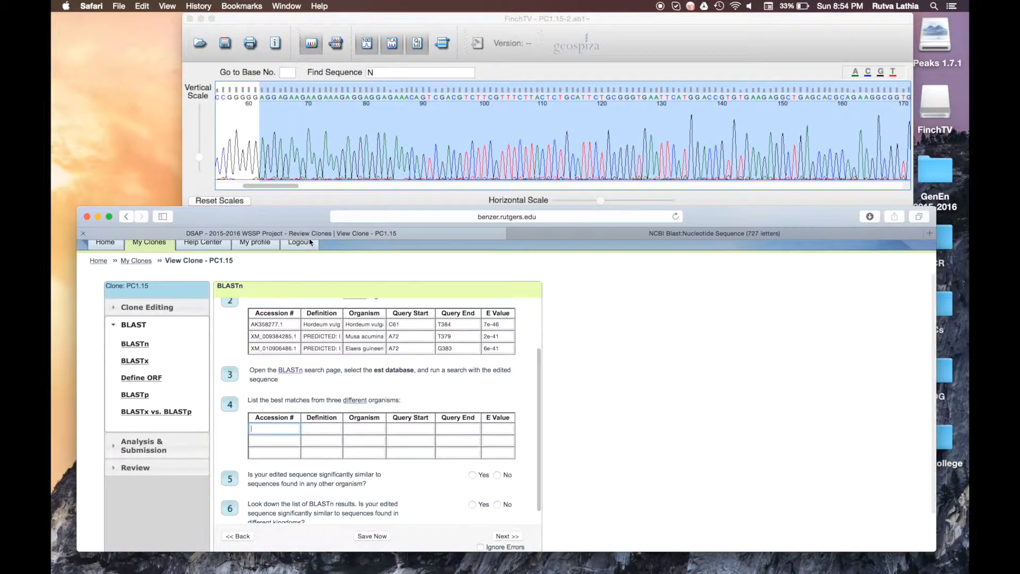
left_click(635, 235)
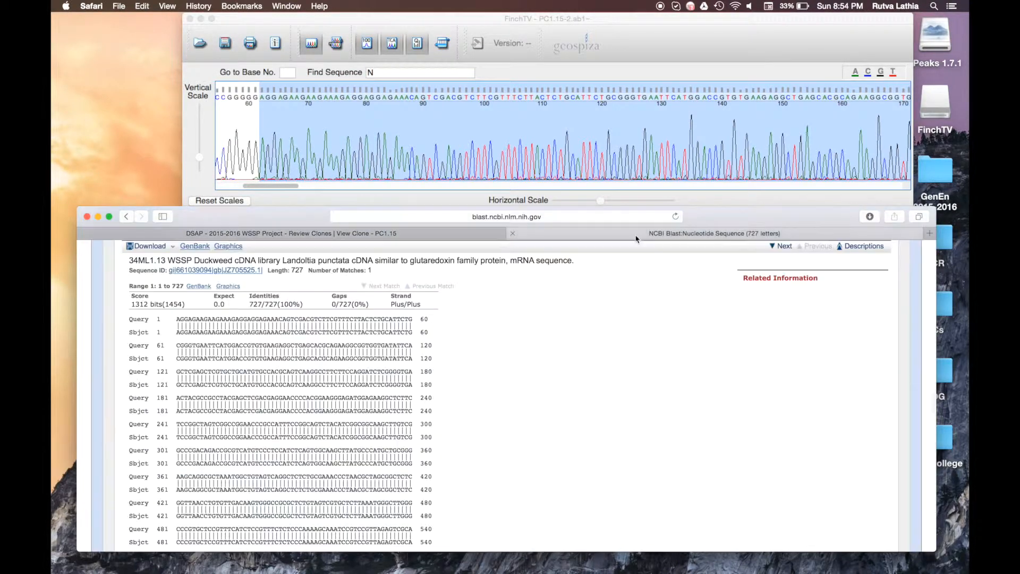
left_click_drag(266, 271, 224, 272)
key("super+c")
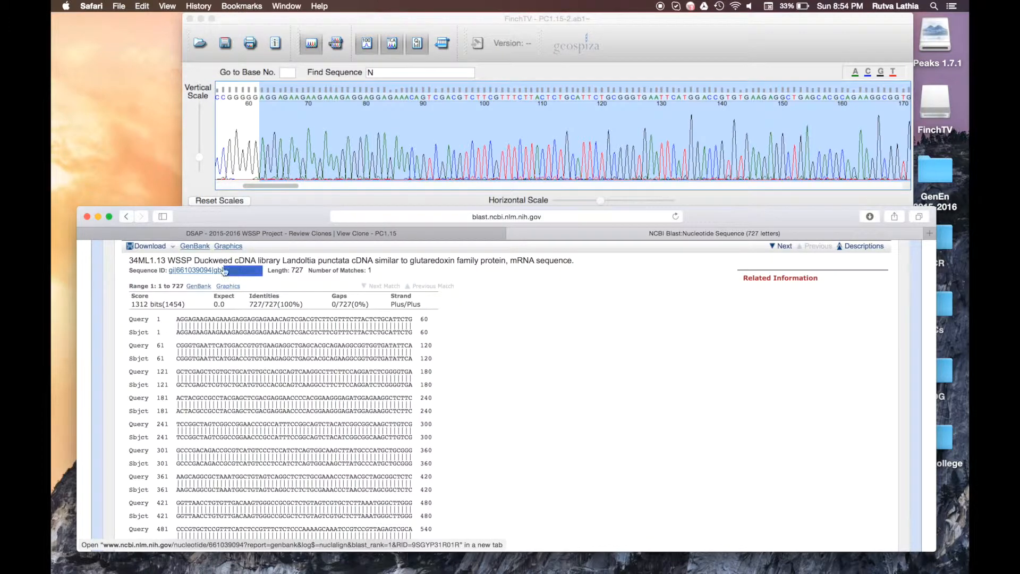
left_click(223, 234)
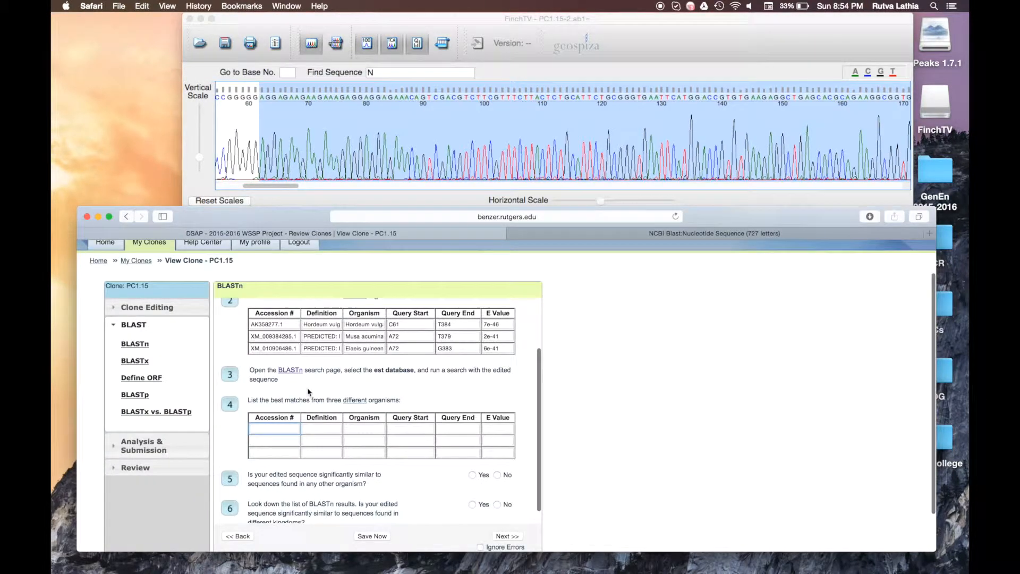
key("super+v")
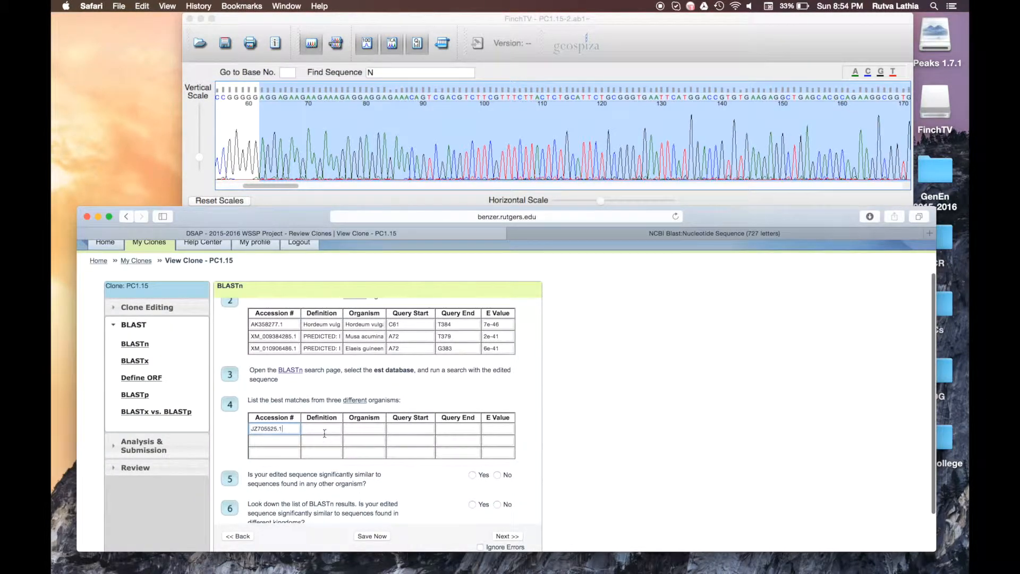
Step: Paste the 34ML1.13 hit title into row 1's Definition cell
left_click(513, 233)
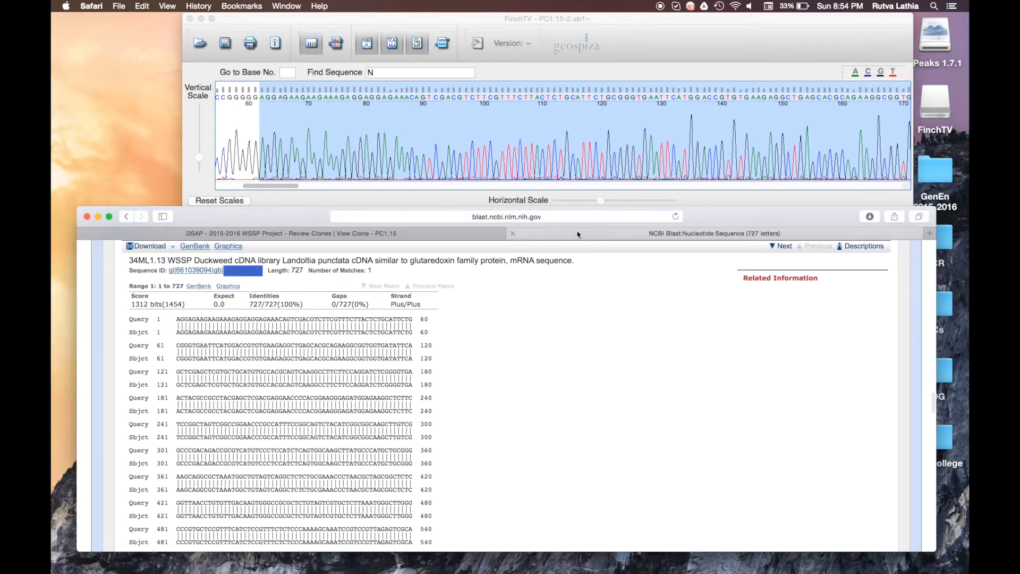
triple_click(523, 260)
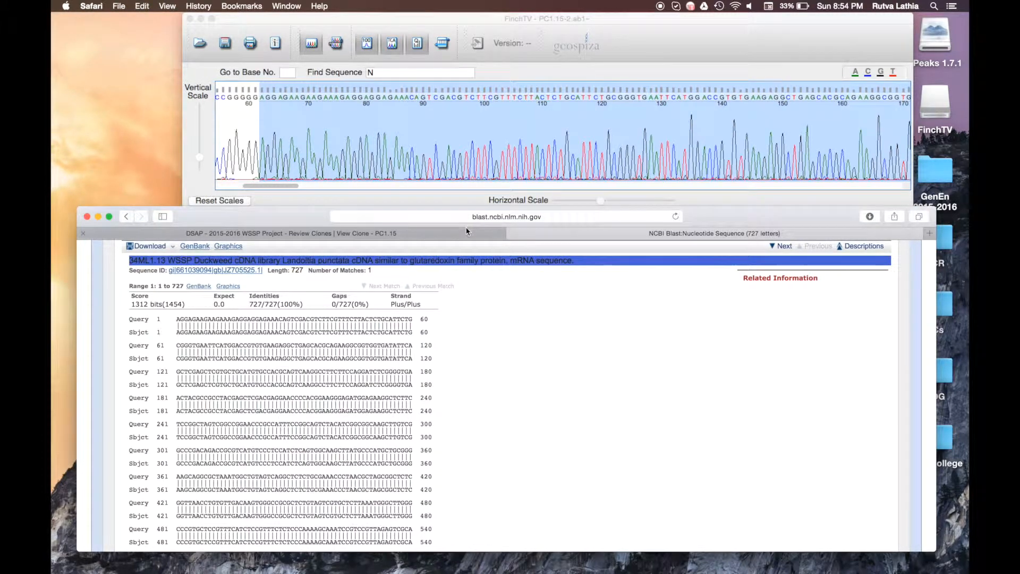
left_click(415, 233)
key("super+v")
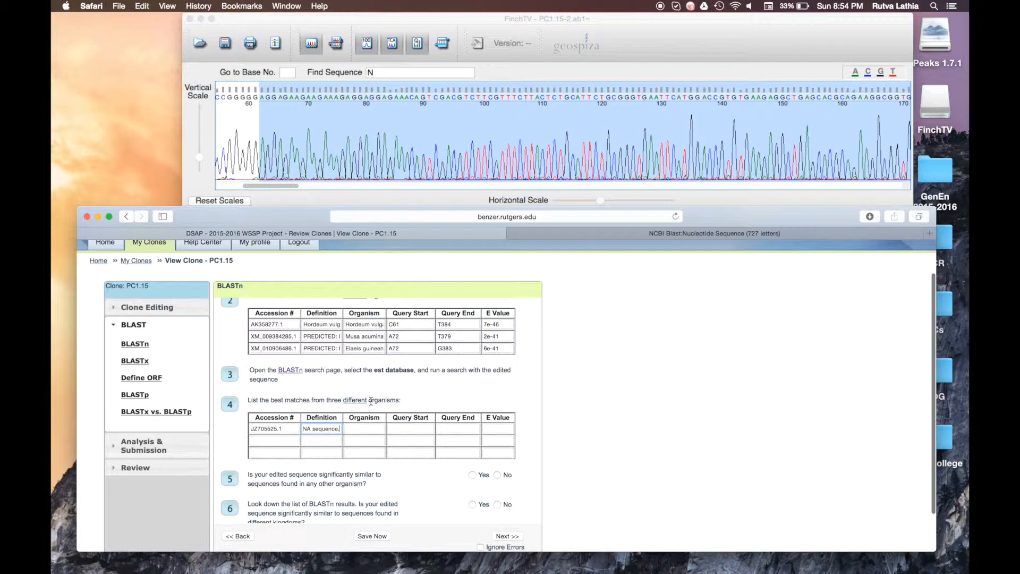
left_click(381, 428)
Step: Enter Landoltia punctata as row 1's organism
left_click(601, 234)
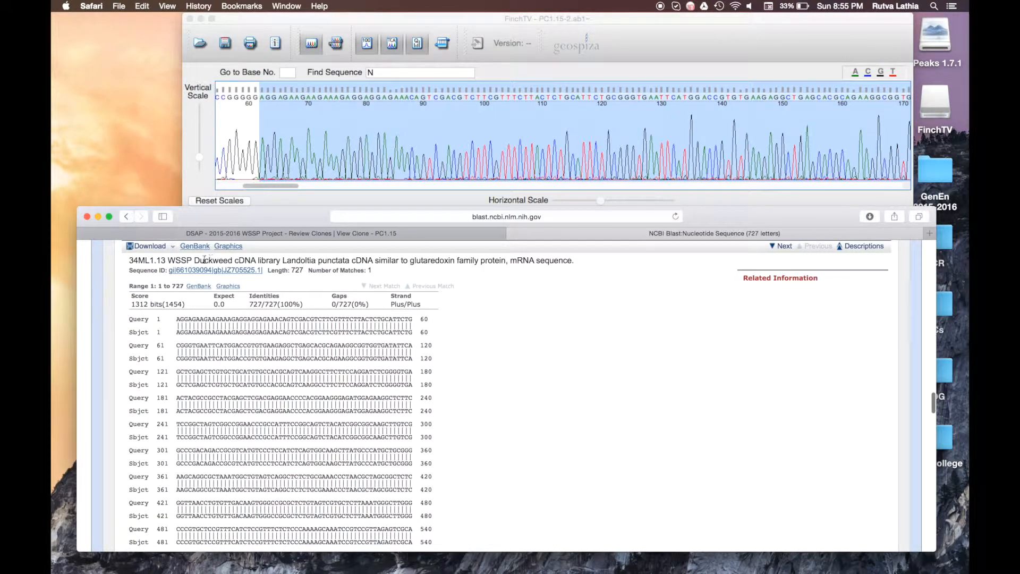
left_click_drag(195, 260, 238, 260)
left_click_drag(283, 261, 350, 260)
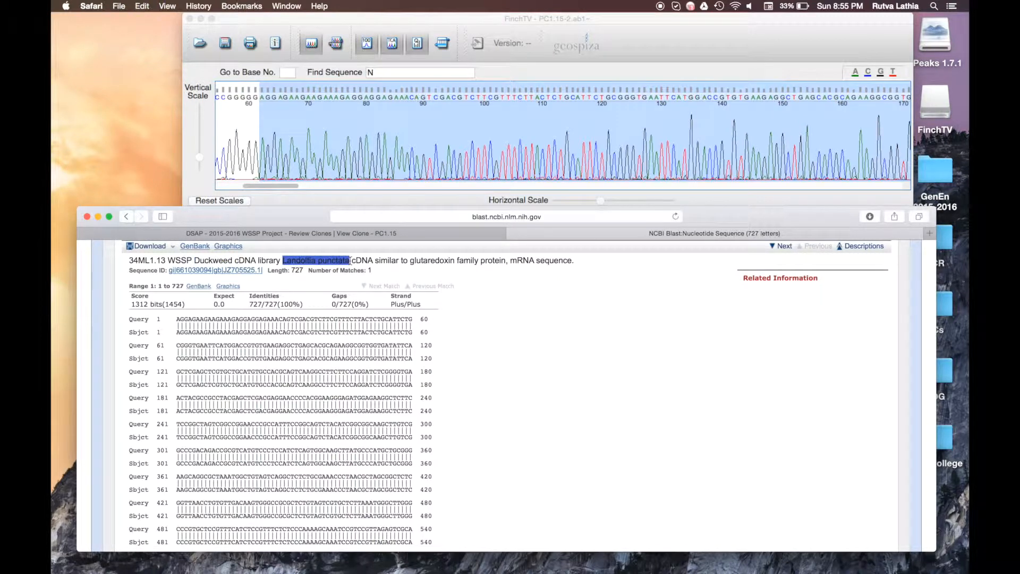
left_click(344, 233)
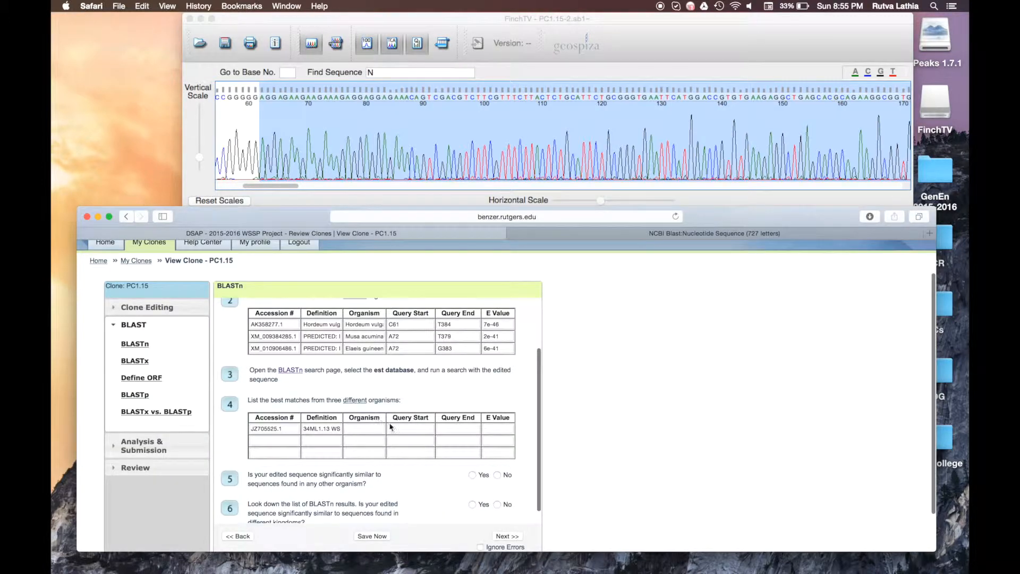
left_click(364, 429)
key("cmd+v")
left_click(404, 431)
Step: Read the alignment's start and end, and enter query start A1 and end A727
left_click(715, 233)
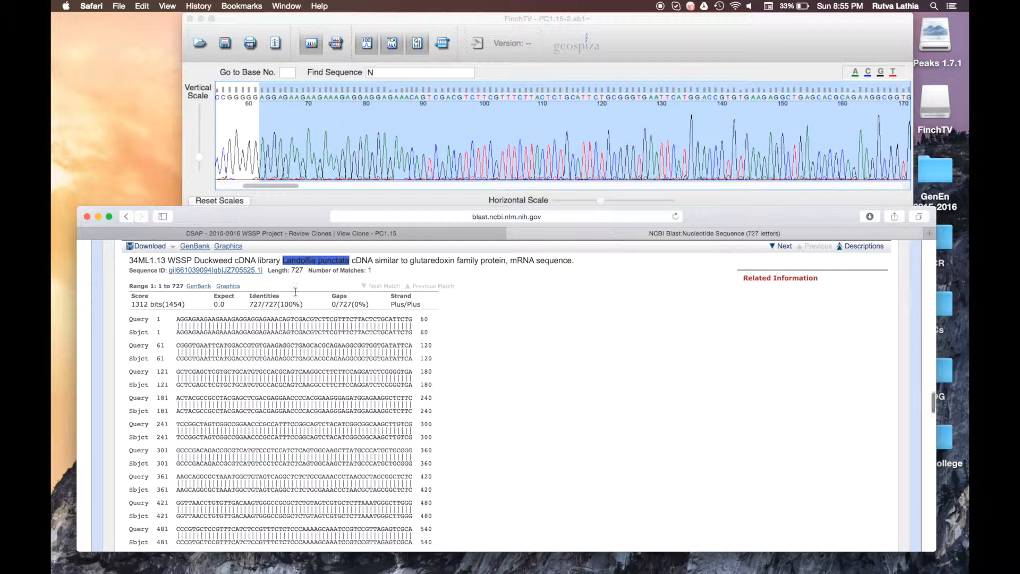
left_click_drag(158, 319, 181, 322)
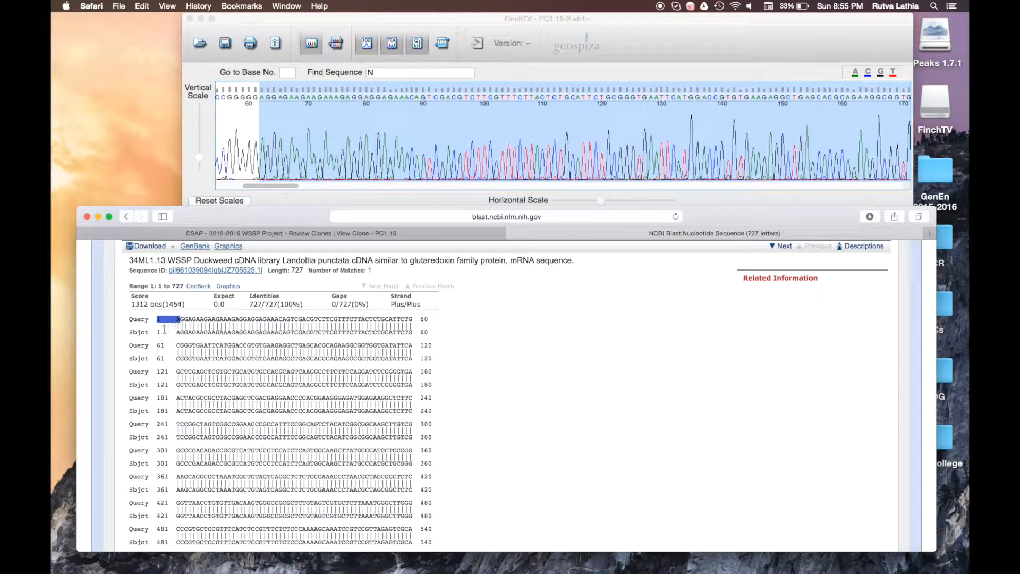
left_click_drag(158, 332, 178, 335)
left_click(181, 333)
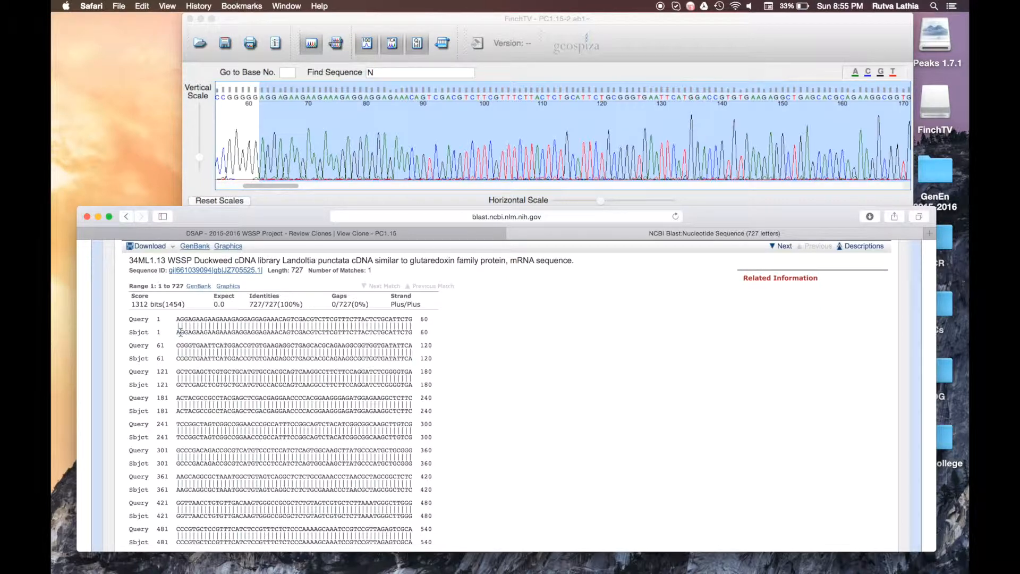
left_click(294, 236)
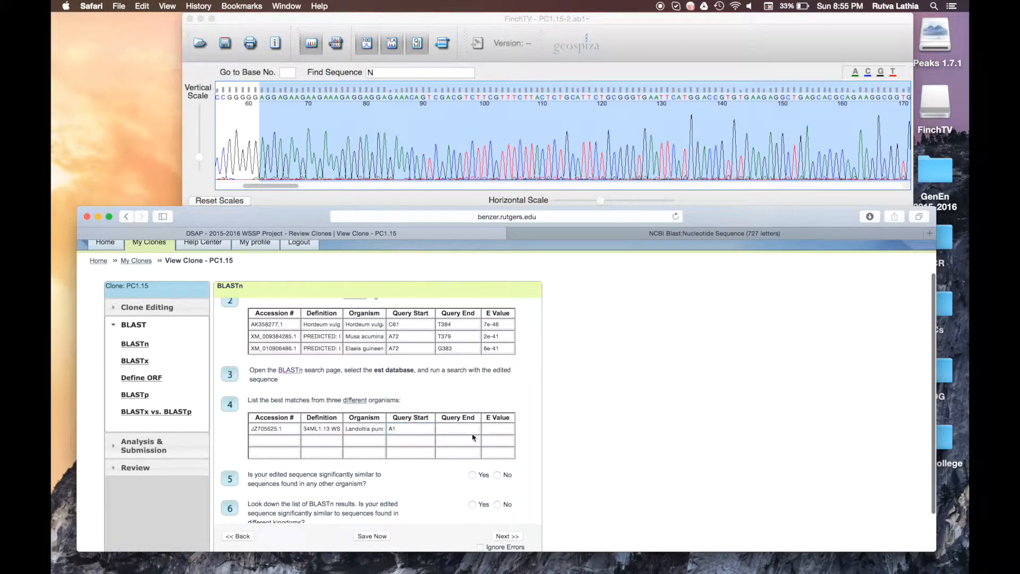
left_click(676, 233)
scroll(565, 341, "down", 5)
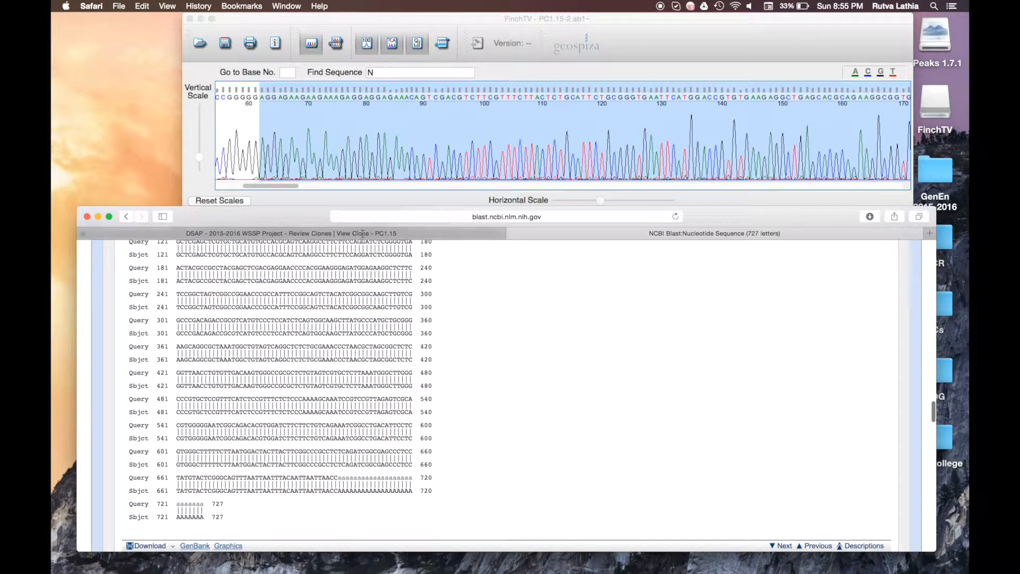
left_click(294, 233)
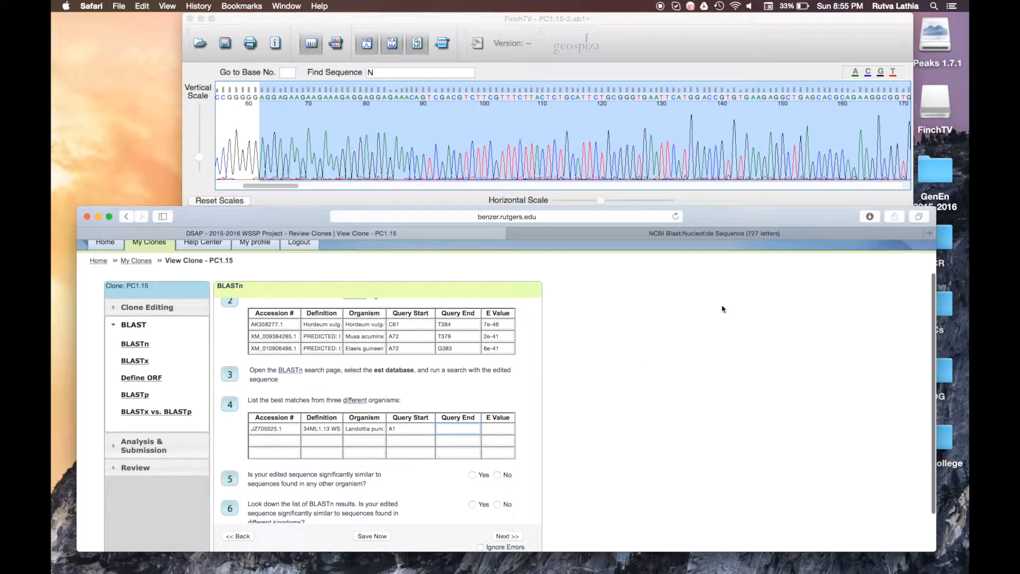
left_click(719, 232)
left_click(409, 234)
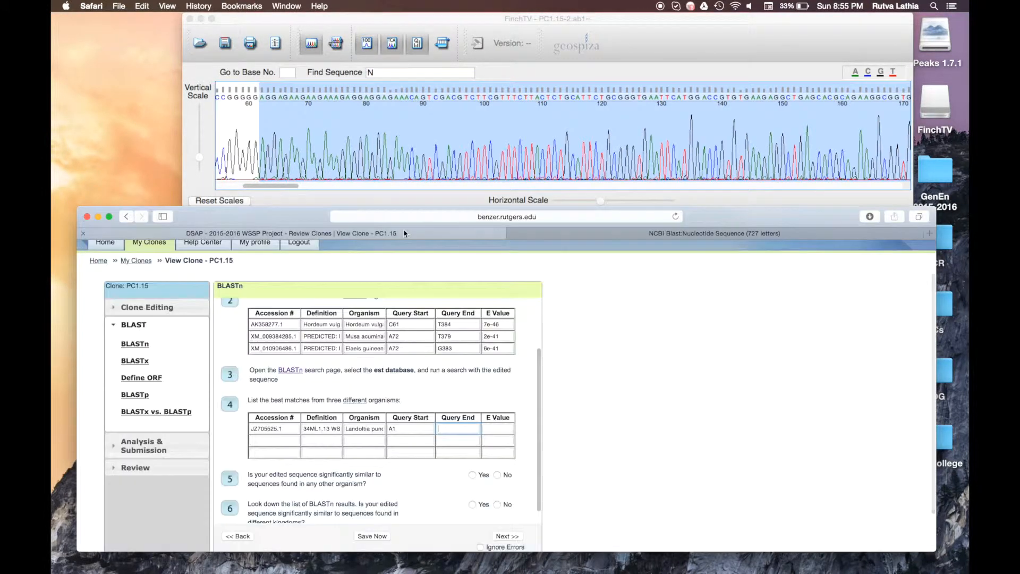
type("A727")
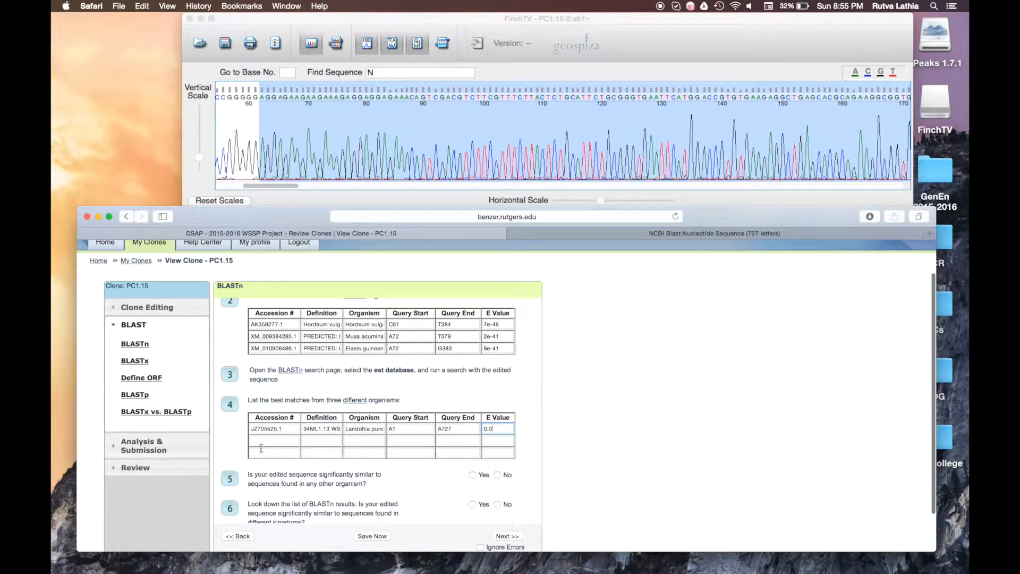
left_click(606, 234)
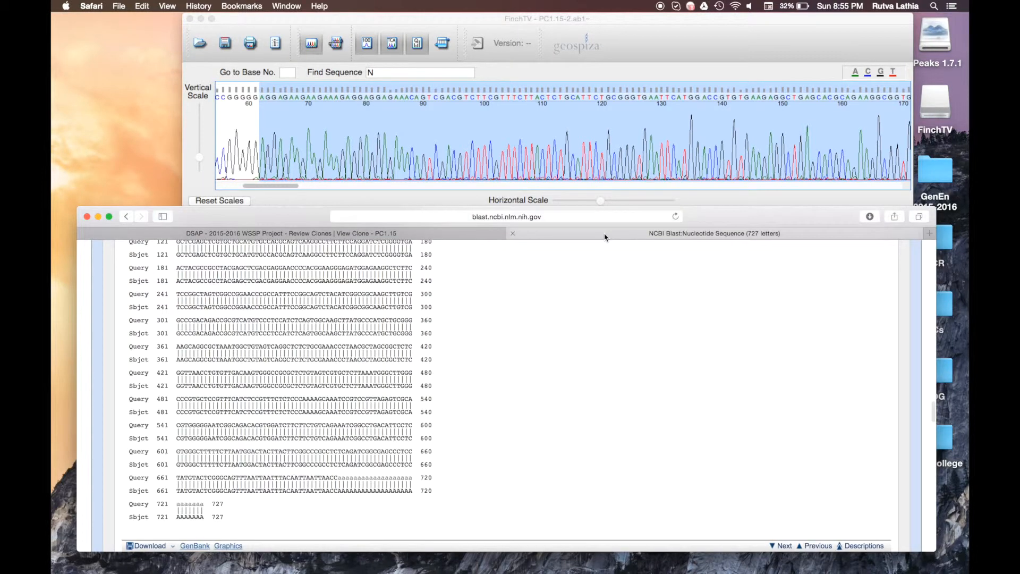
Step: Find the barley hit DK610098.1 and enter its accession in row 2
scroll(388, 380, "down", 9)
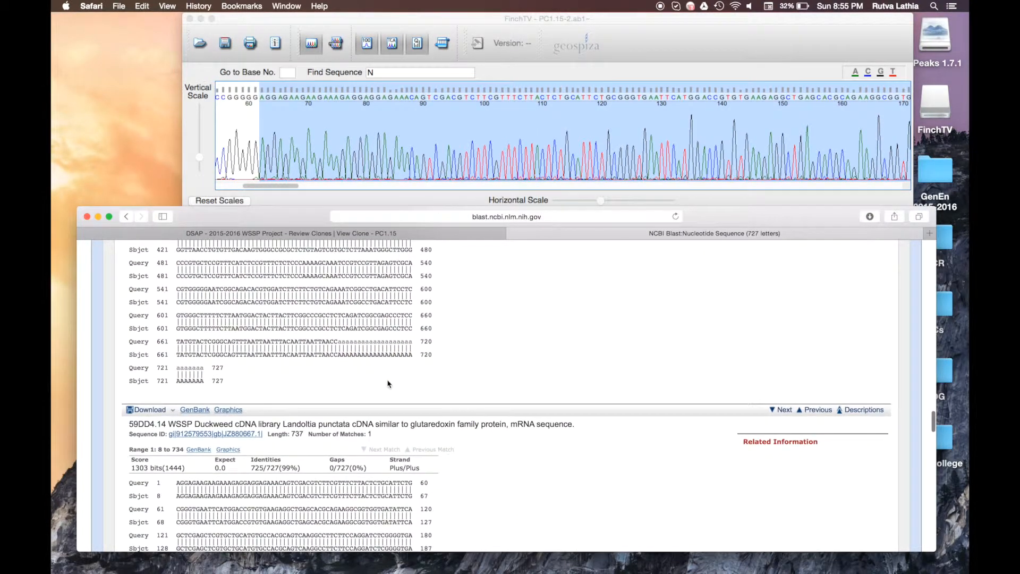
scroll(387, 379, "down", 15)
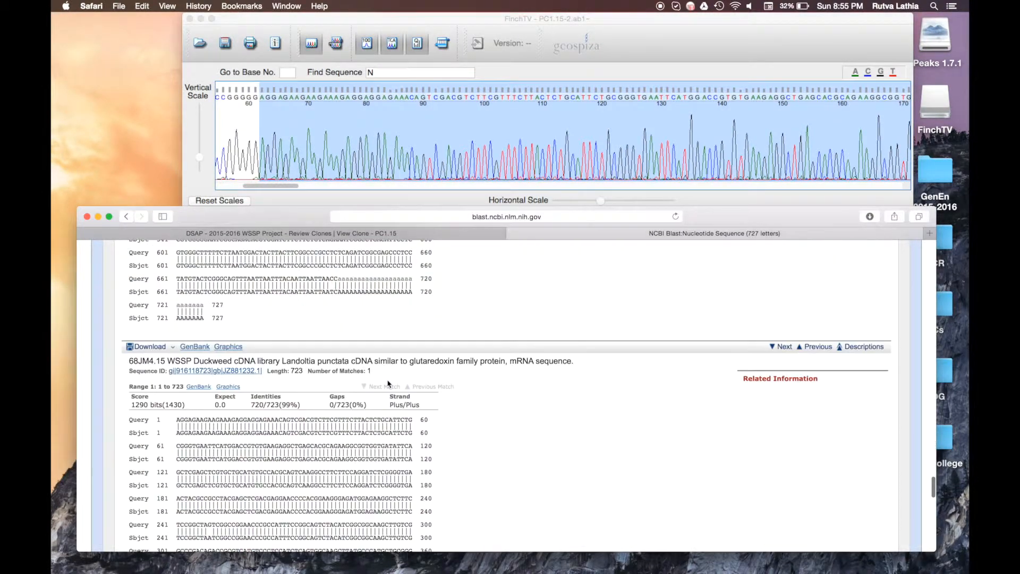
scroll(387, 381, "down", 8)
scroll(388, 383, "up", 6)
scroll(388, 383, "down", 14)
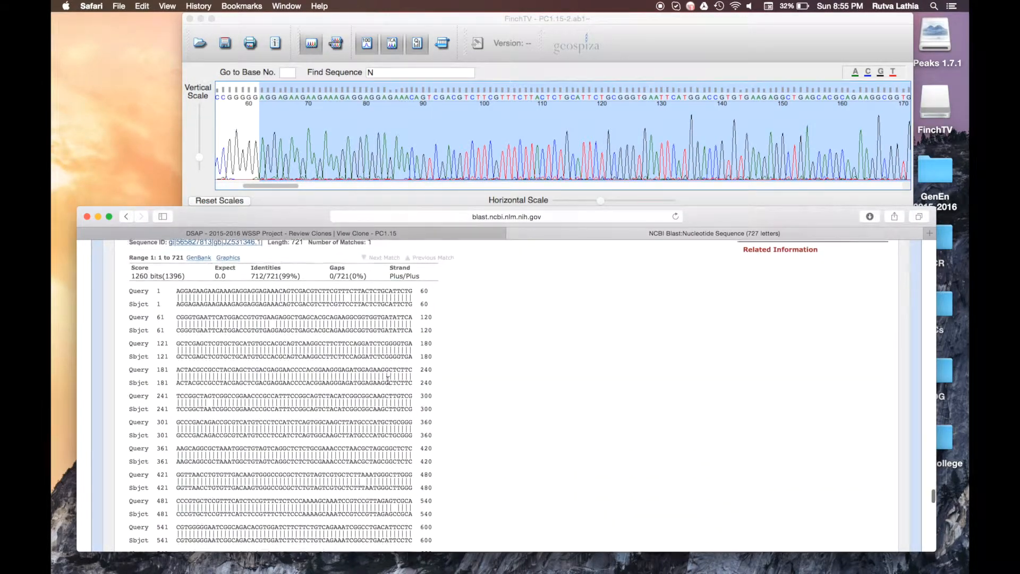
scroll(388, 382, "down", 20)
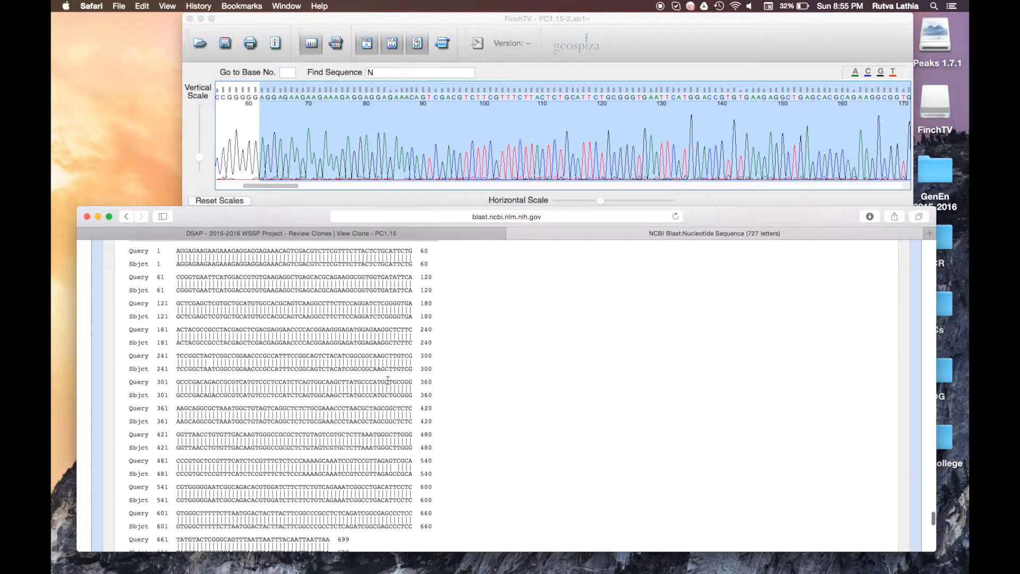
scroll(388, 380, "down", 20)
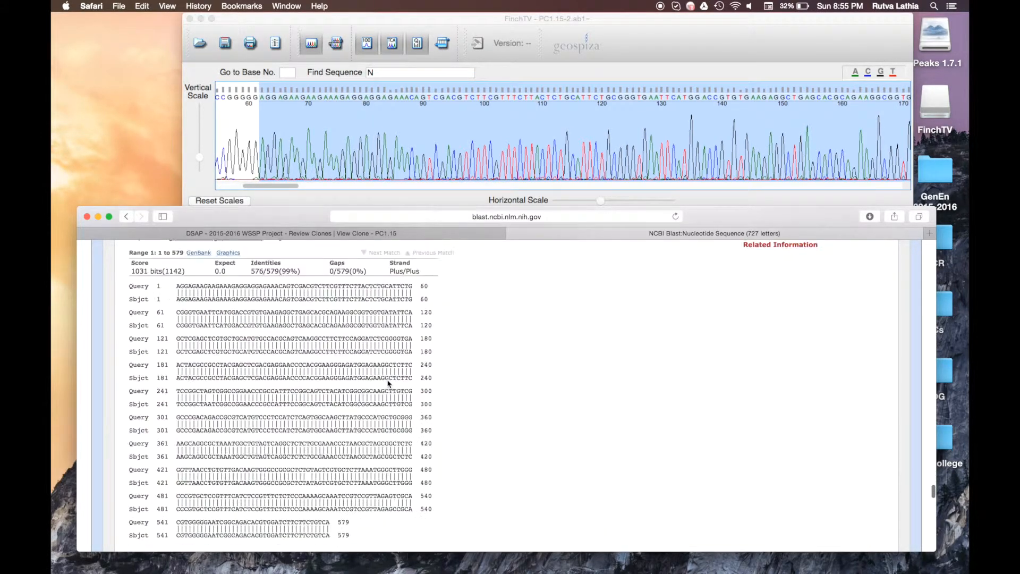
scroll(388, 380, "down", 20)
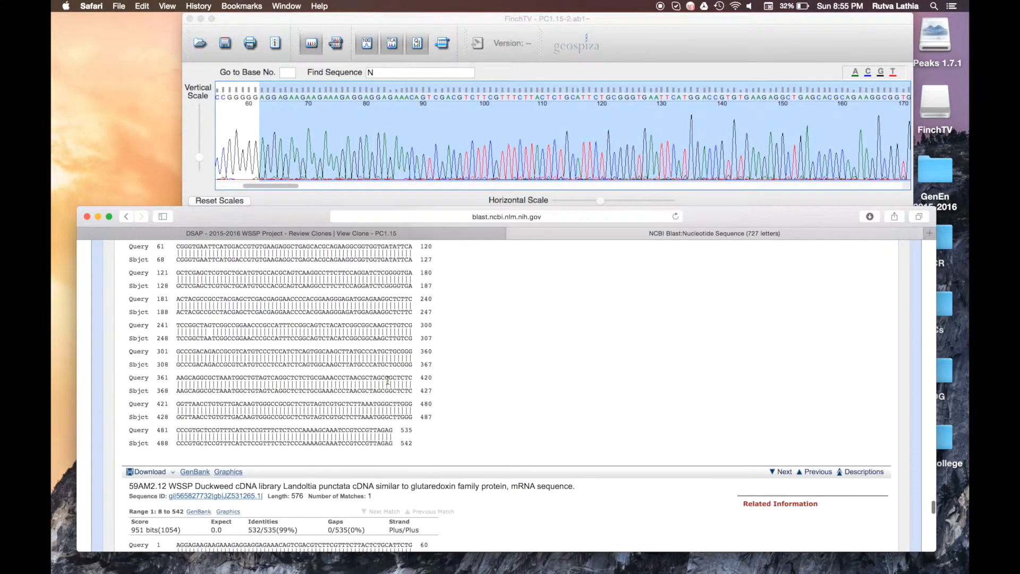
scroll(388, 383, "down", 20)
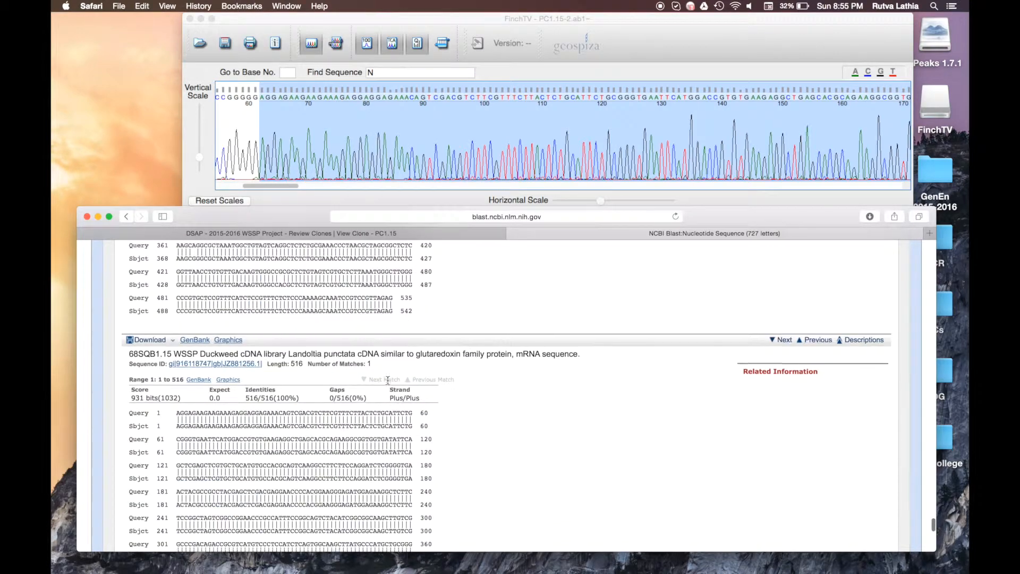
scroll(388, 381, "down", 20)
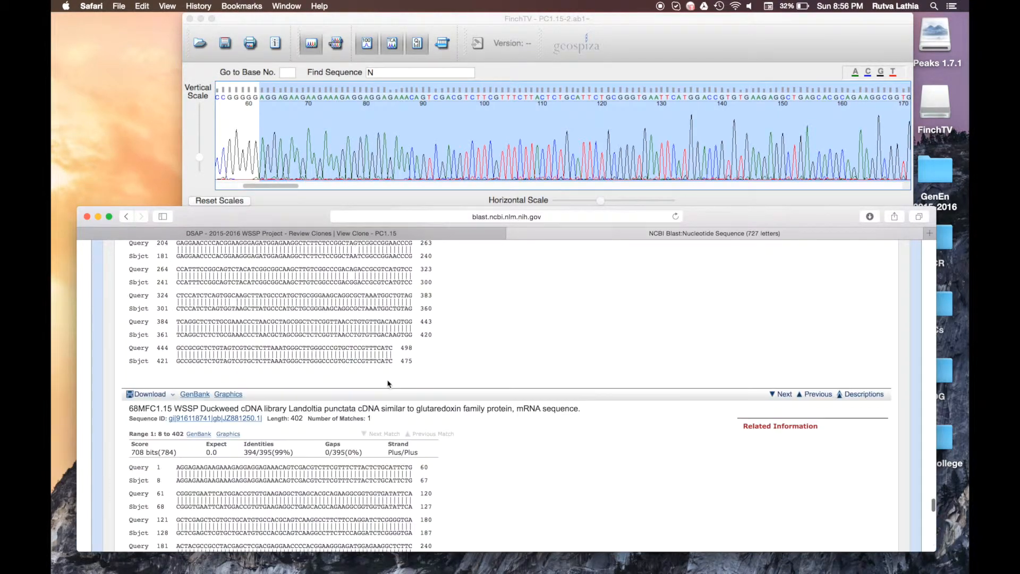
scroll(388, 380, "up", 10)
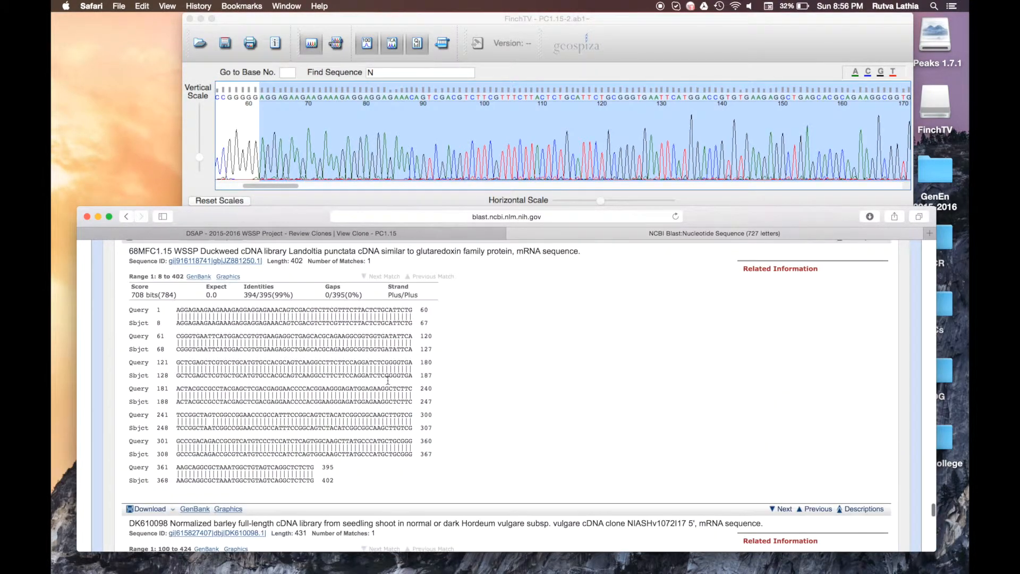
scroll(388, 382, "down", 12)
scroll(388, 383, "down", 1)
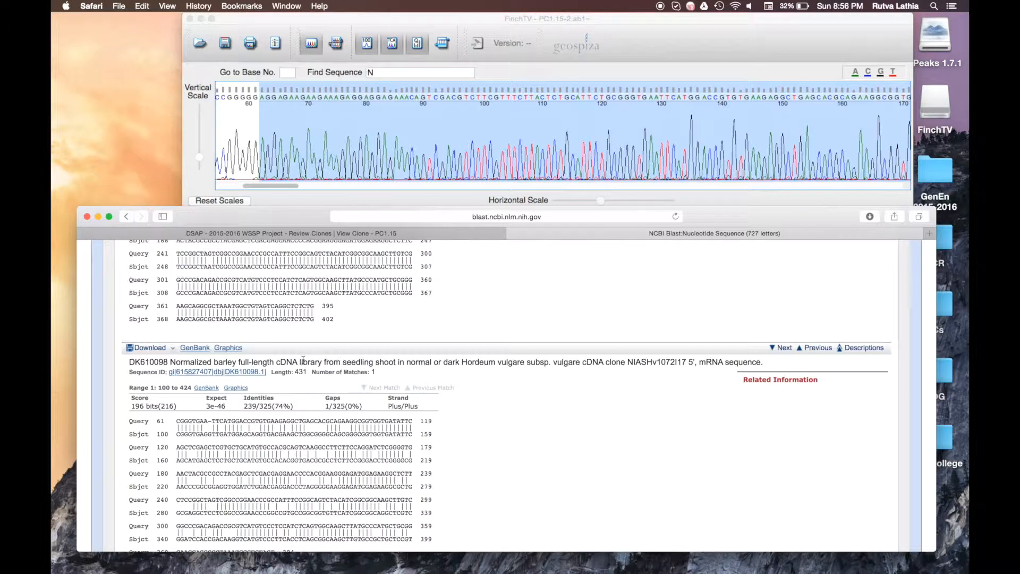
left_click_drag(271, 372, 230, 371)
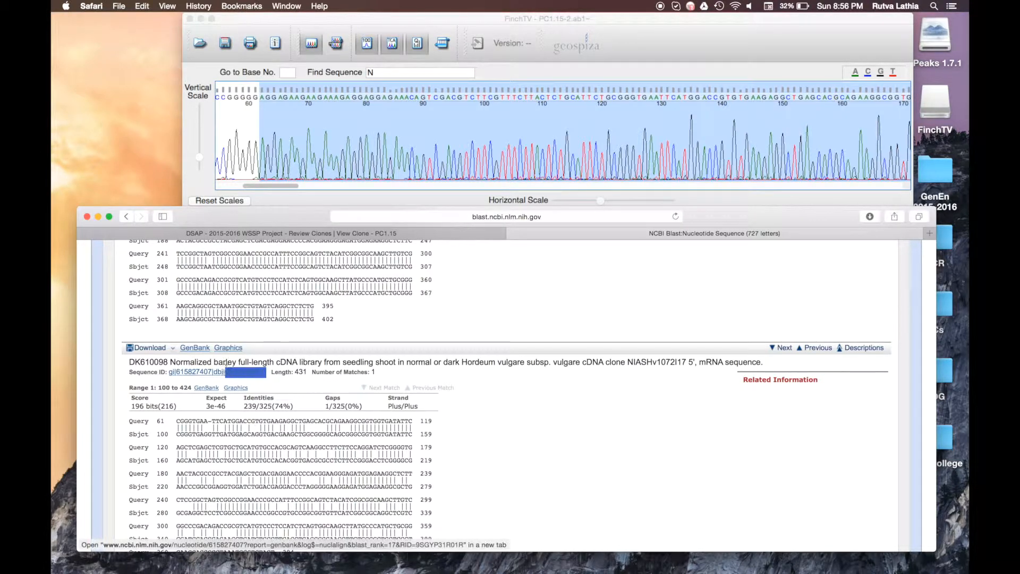
key("super+c")
left_click(425, 233)
key("super+v")
Step: Add the barley hit's definition and query positions C61 and T384 to row 2
left_click(584, 233)
left_click(425, 233)
left_click(585, 234)
left_click_drag(461, 363, 581, 363)
left_click(496, 232)
key("super+v")
type("C61T384")
Step: Locate the Lilium regale JZ135048 hit and copy its organism name
left_click(584, 233)
left_click(425, 233)
left_click(585, 233)
scroll(355, 335, "down", 5)
left_click_drag(208, 353, 270, 352)
scroll(354, 335, "down", 10)
left_click(215, 344)
left_click_drag(236, 426, 323, 431)
key("super+c")
Step: Fill row 3 with Lilium regale, the JZ135048 definition and query start C71
double_click(258, 383)
key("super+c")
left_click(221, 234)
key("super+v")
left_click(785, 233)
left_click_drag(238, 356, 279, 374)
key("super+c")
left_click(221, 234)
key("super+v")
key("super+w")
left_click(291, 233)
type("C71")
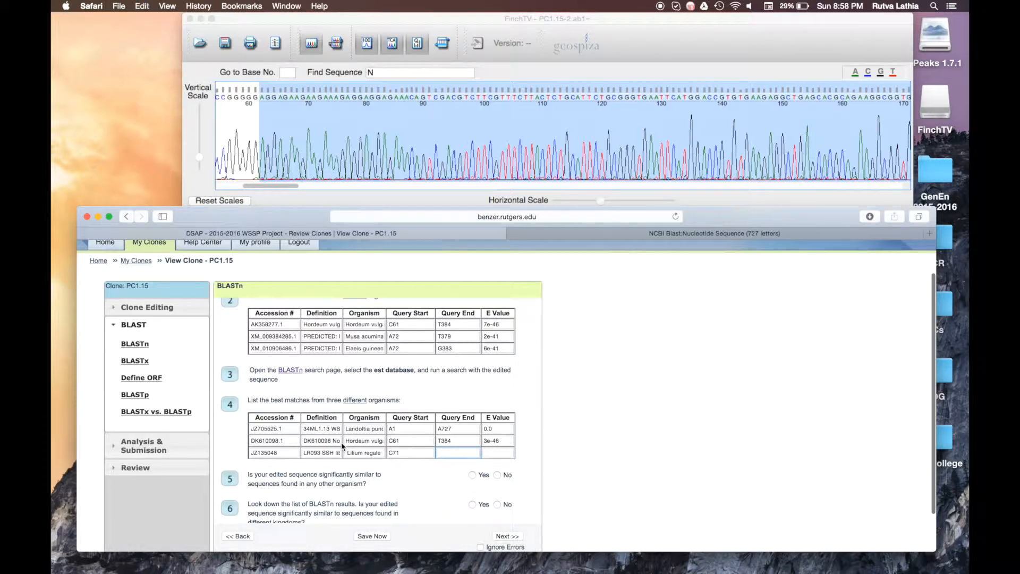
Step: Enter query end T371 and E value 1e-43 in the Lilium regale row
left_click(340, 451)
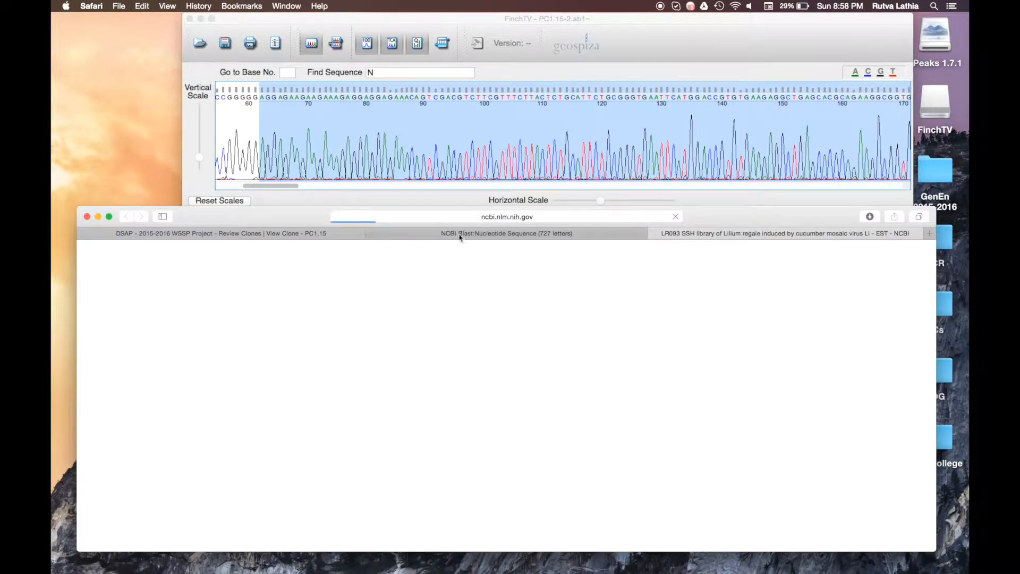
left_click(188, 235)
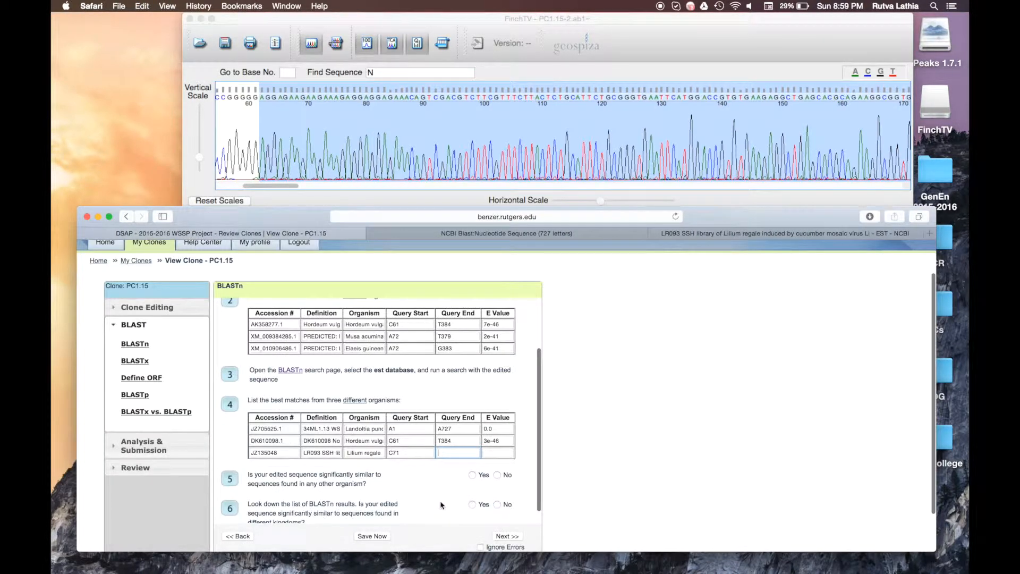
type("371")
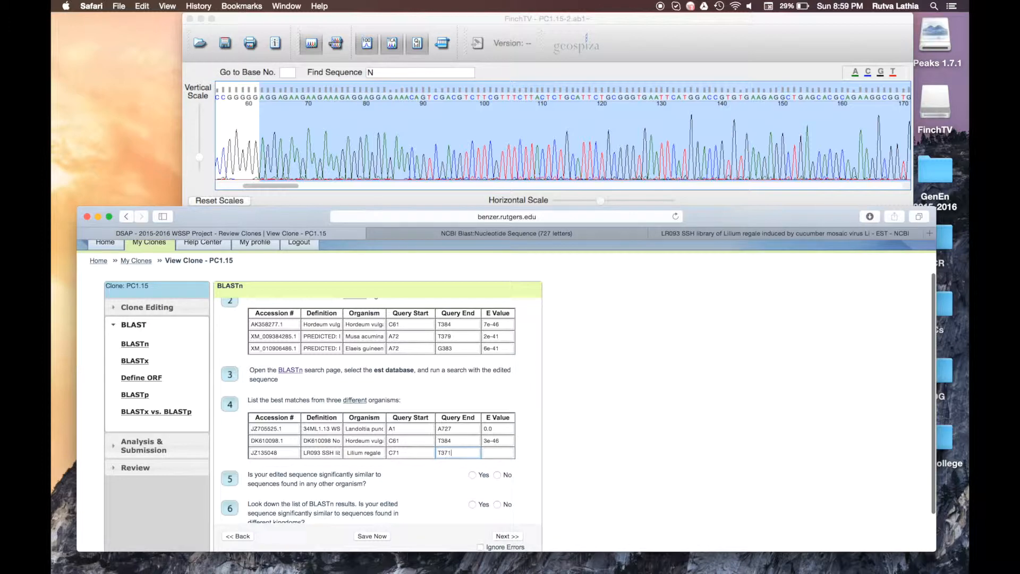
left_click(503, 454)
left_click(669, 217)
left_click(649, 234)
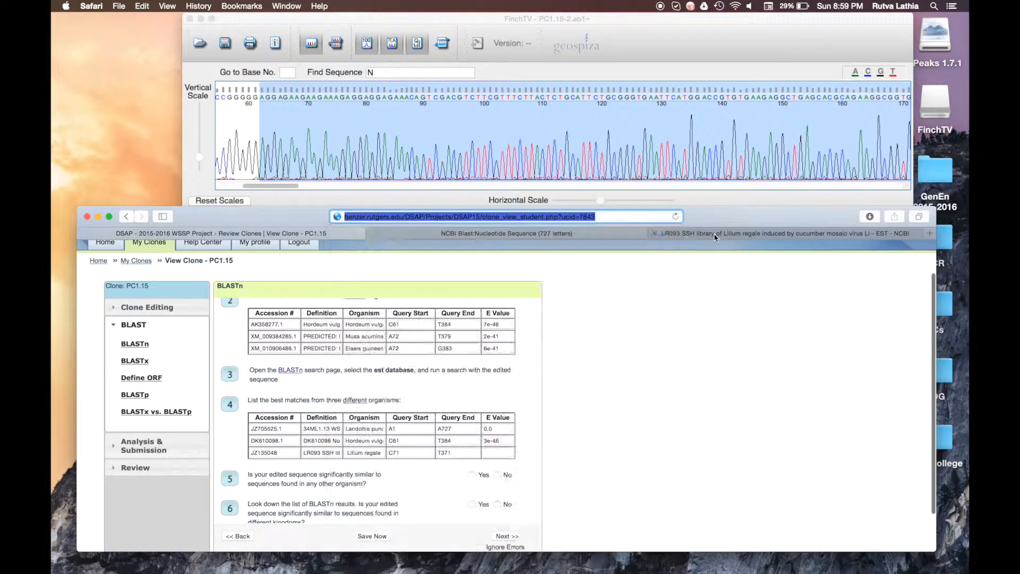
left_click(653, 233)
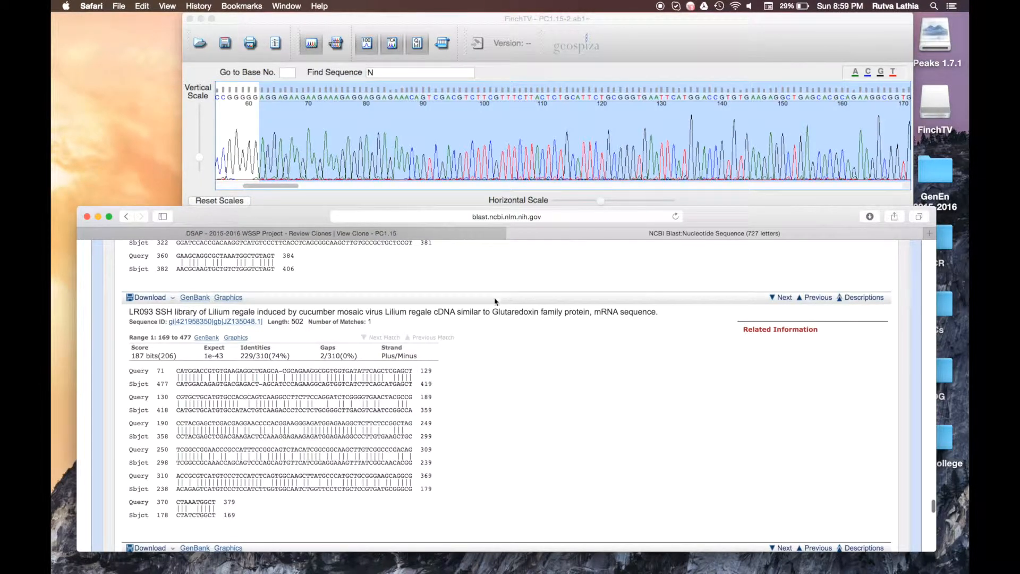
triple_click(212, 357)
left_click(372, 233)
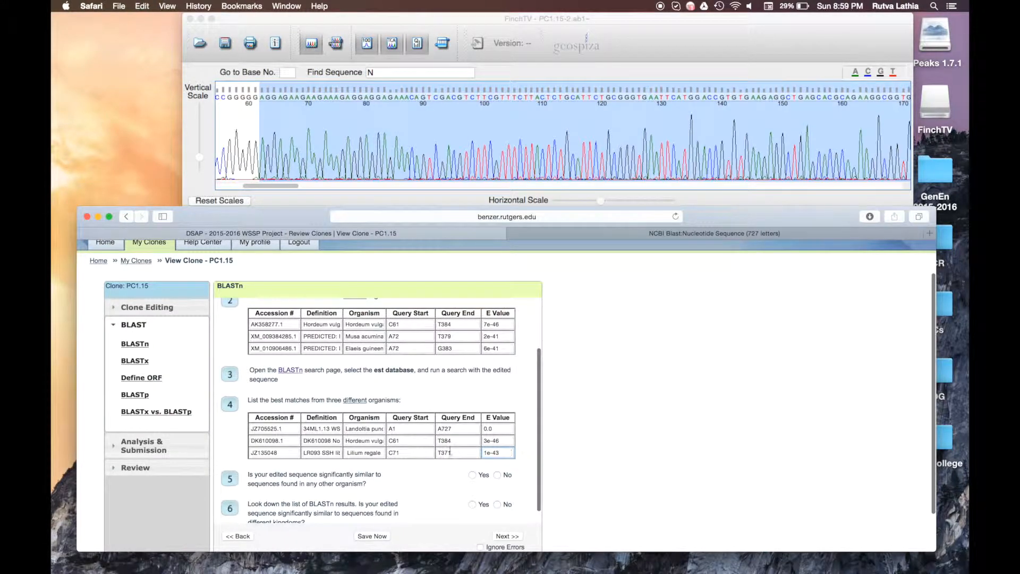
scroll(450, 452, "down", 2)
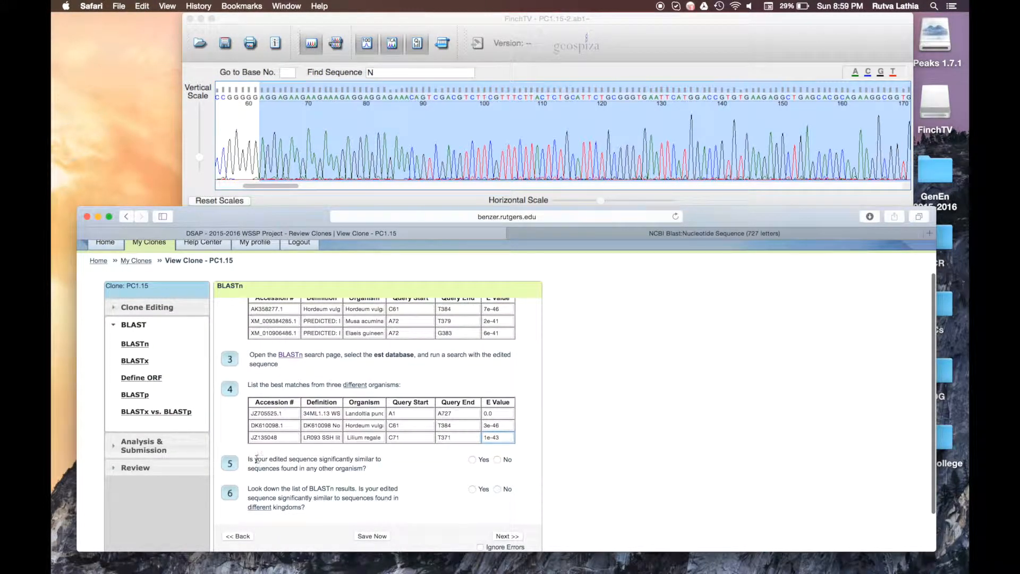
Step: Review similarity questions 5 and 6 on the BLASTn step
left_click_drag(247, 460, 370, 467)
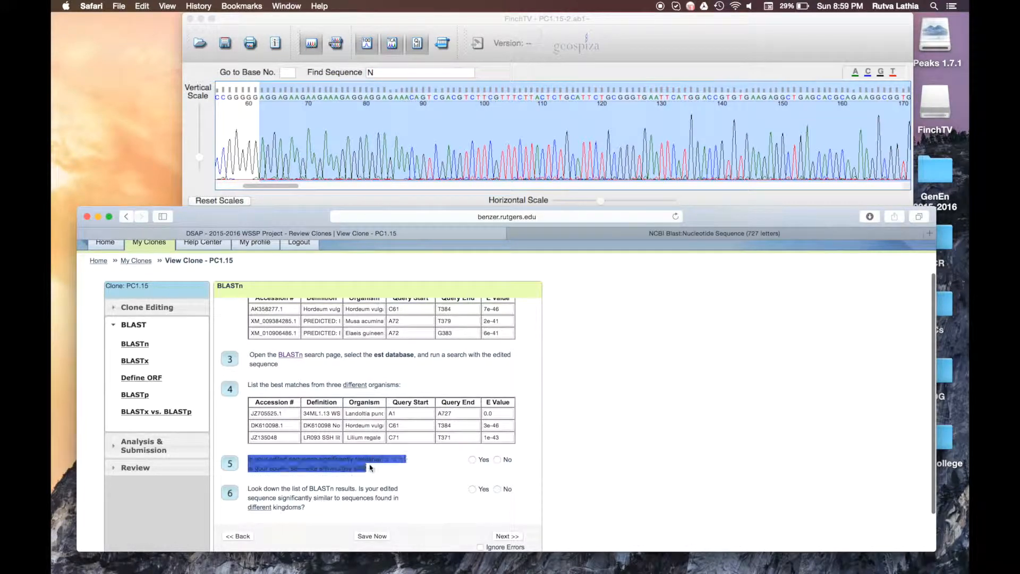
left_click(370, 467)
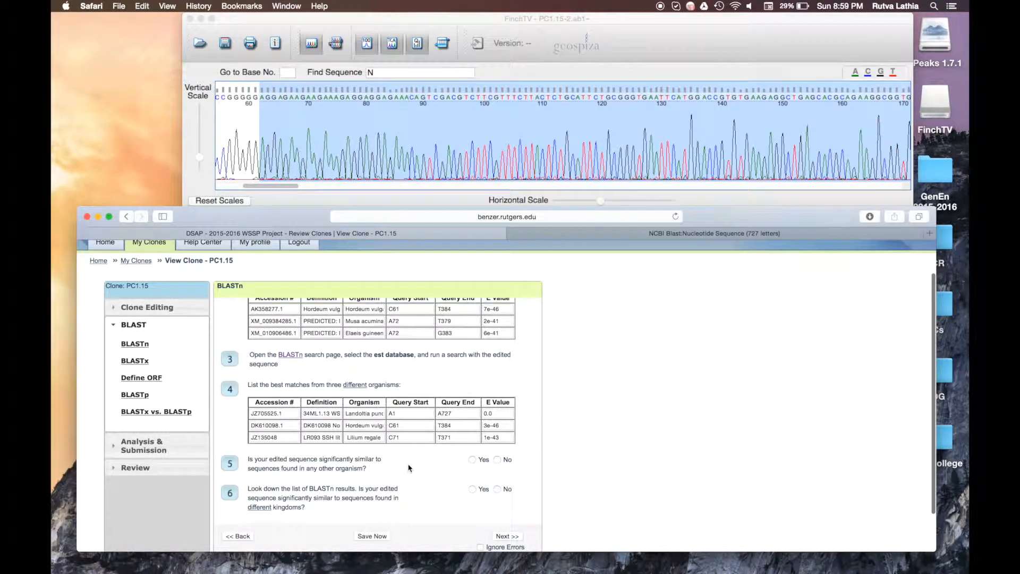
scroll(351, 383, "up", 1)
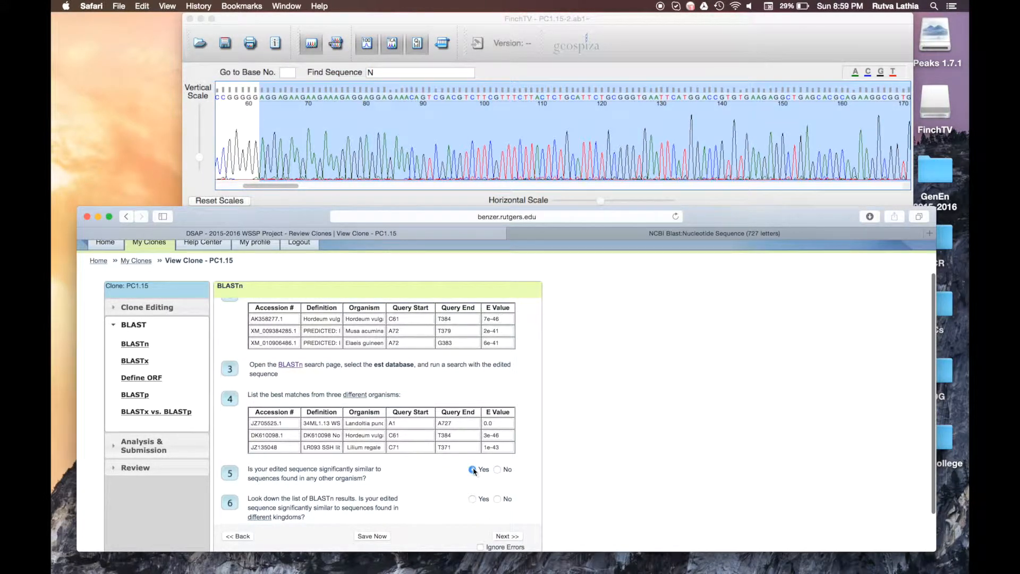
scroll(260, 501, "down", 1)
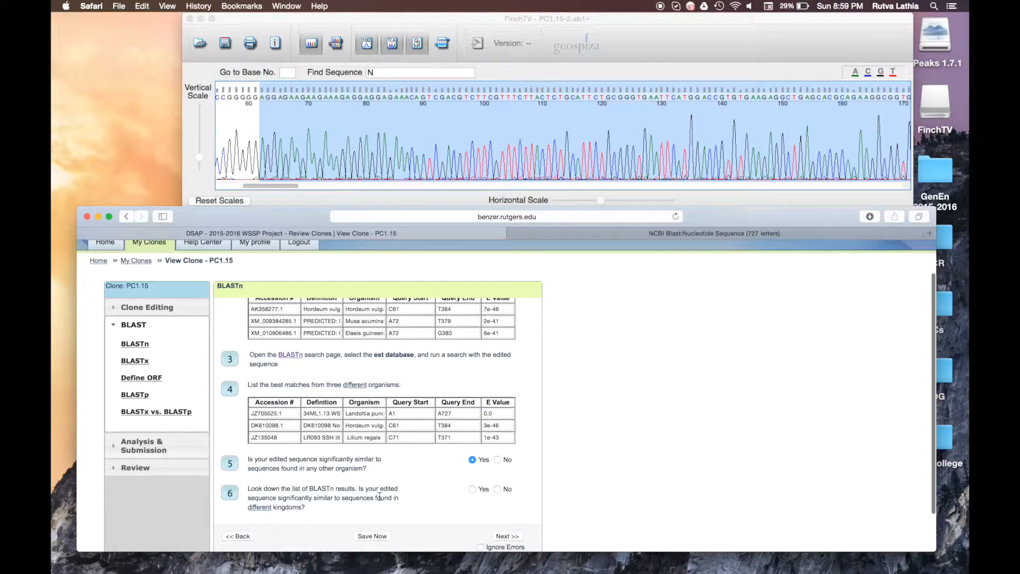
scroll(379, 496, "up", 1)
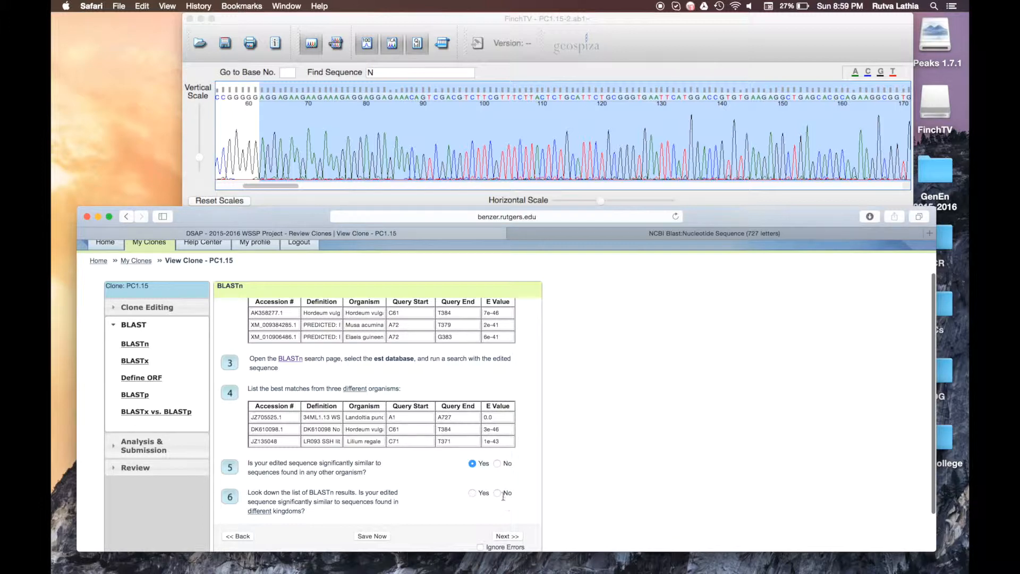
scroll(469, 492, "down", 1)
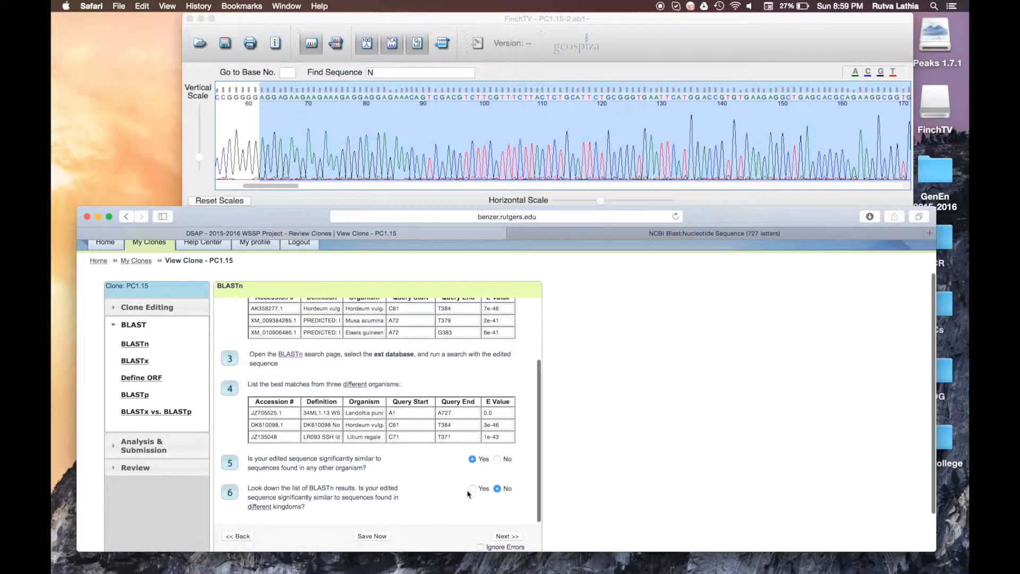
Step: Try advancing to BLASTx, dismiss the unanswered-questions alert, and reopen BLASTn
left_click(514, 533)
left_click(241, 538)
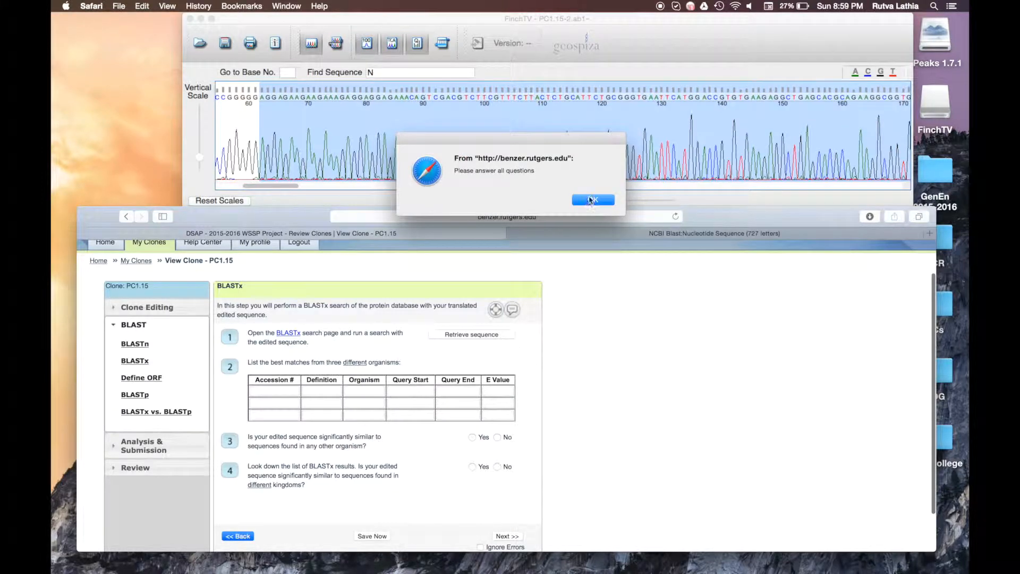
left_click(590, 200)
left_click(139, 345)
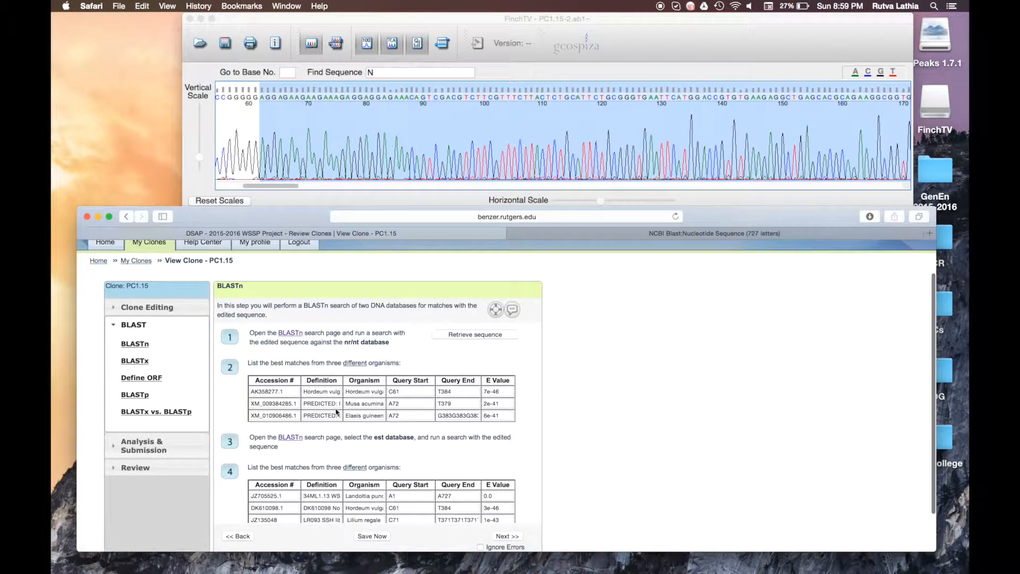
Step: Bring the BLAST results window back from the Dock and review the top hits
left_click(706, 234)
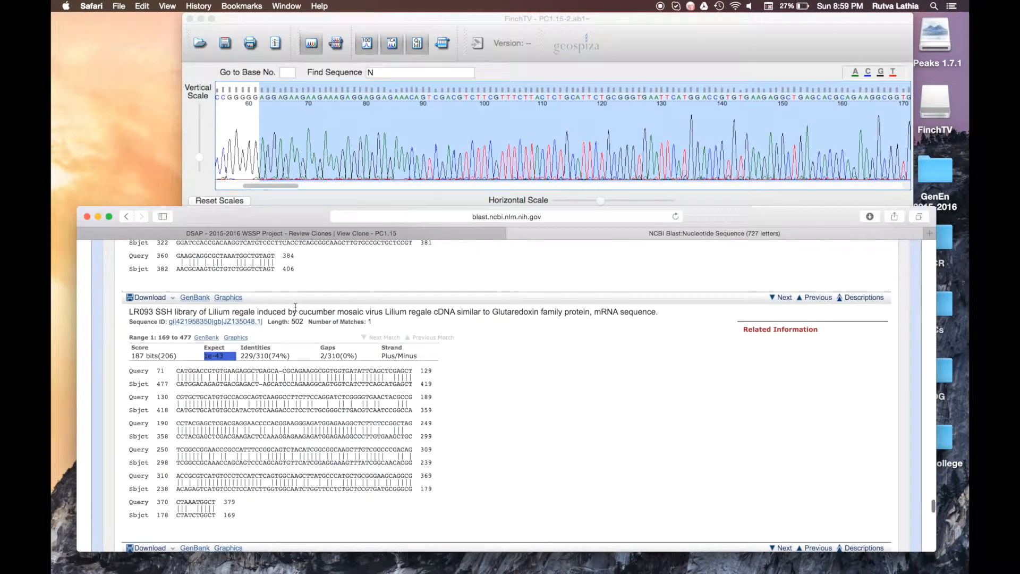
scroll(296, 307, "up", 3)
scroll(295, 307, "down", 3)
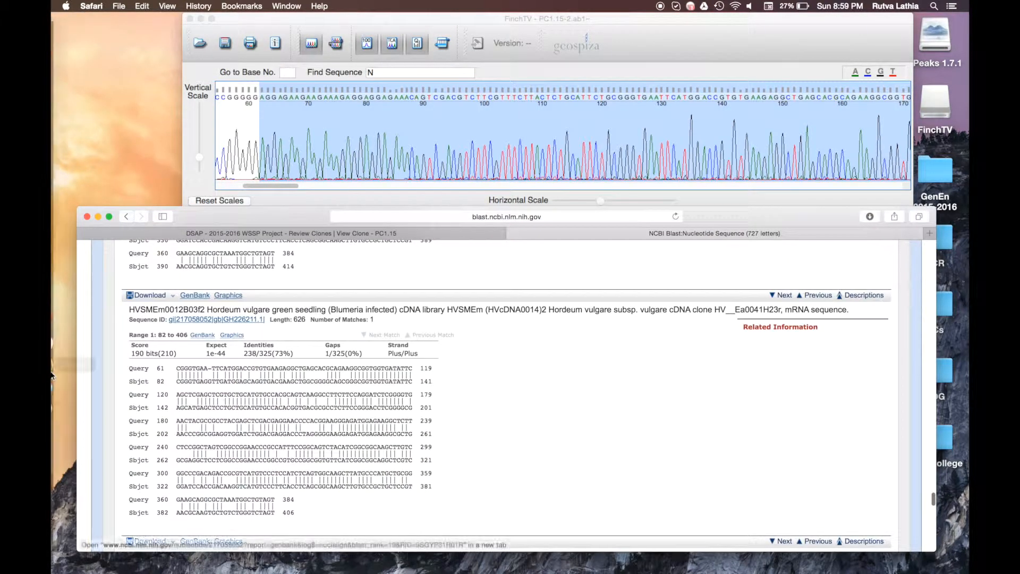
mouse_move(52, 447)
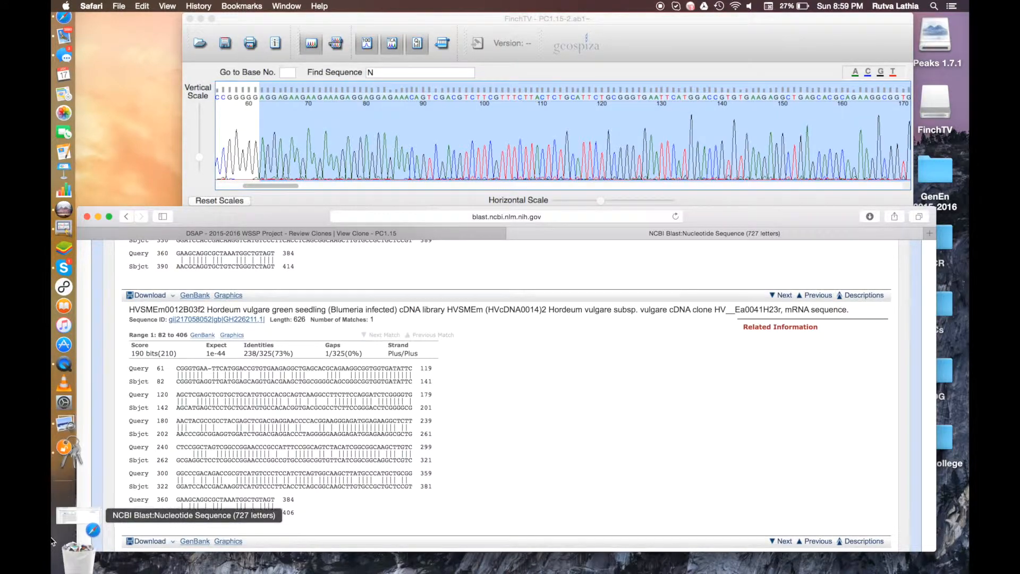
left_click(52, 533)
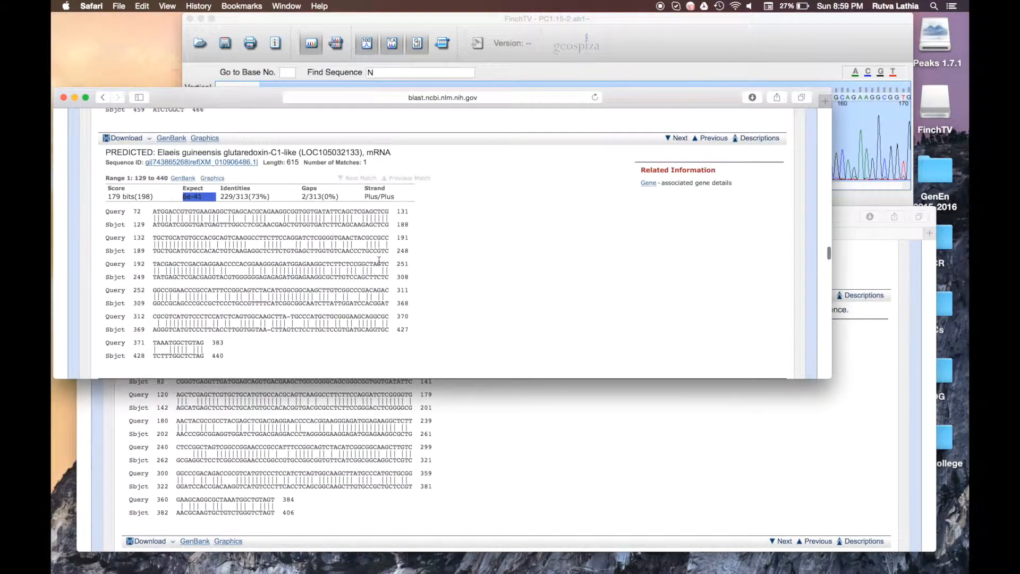
scroll(380, 264, "up", 5)
scroll(379, 264, "up", 15)
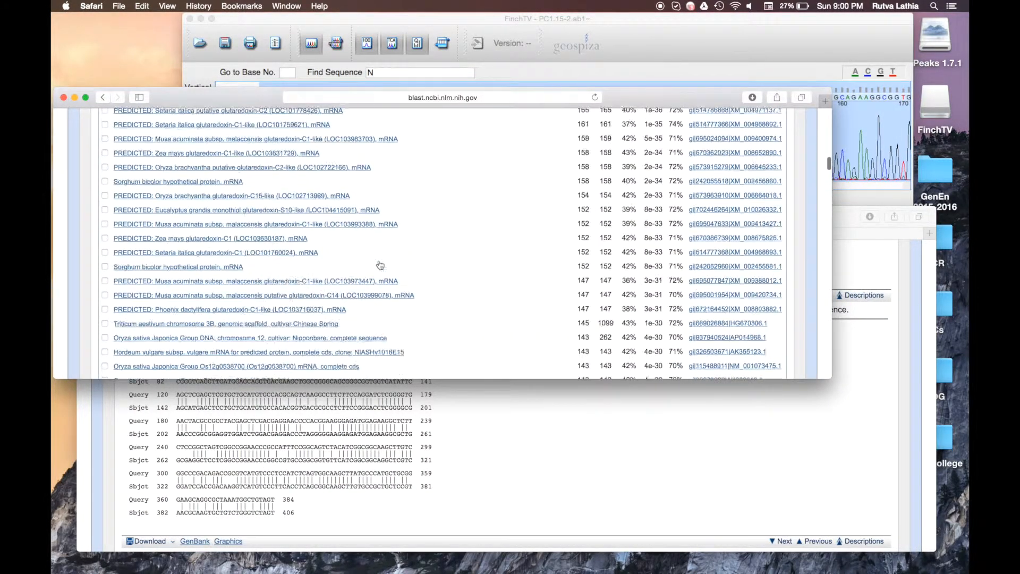
scroll(380, 264, "down", 5)
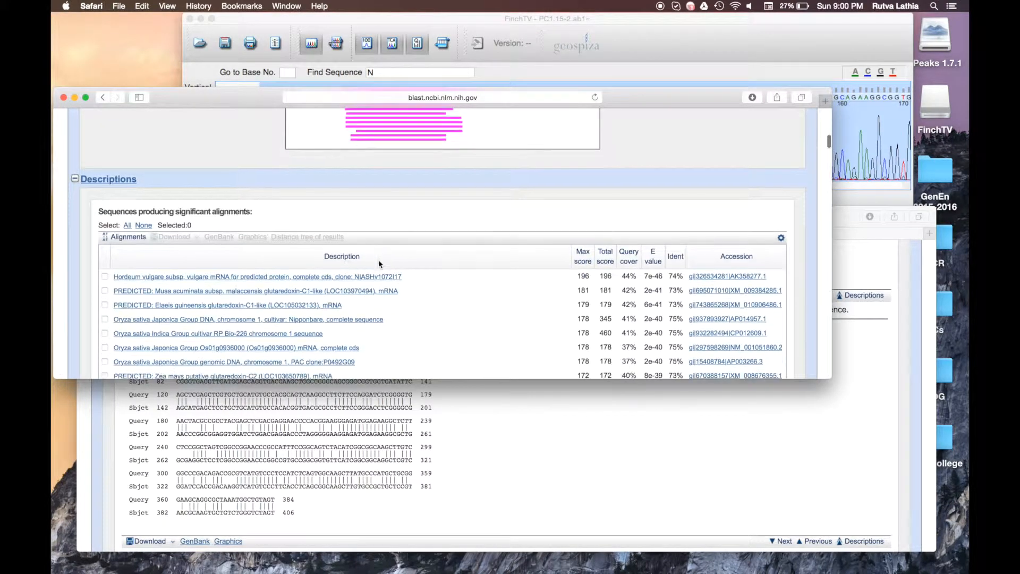
Step: Confirm the Hordeum vulgare GenBank record's lineage lies in Viridiplantae
left_click(363, 277)
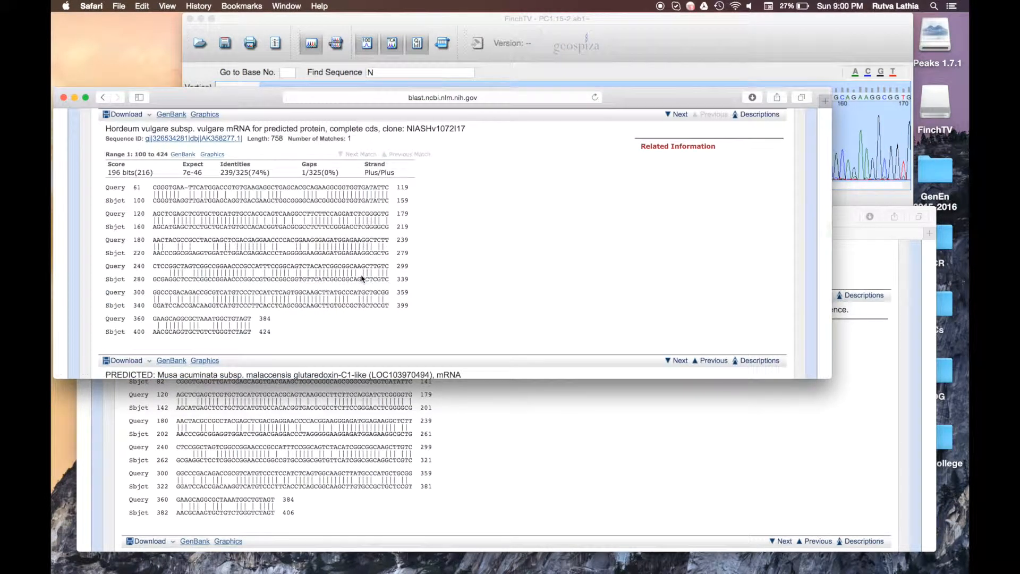
left_click(208, 139)
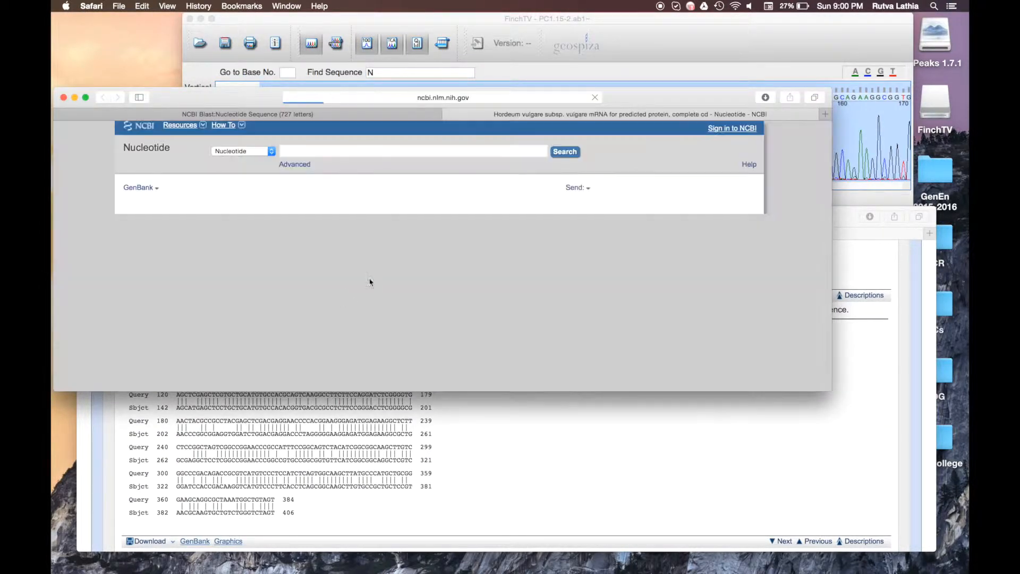
scroll(193, 268, "down", 4)
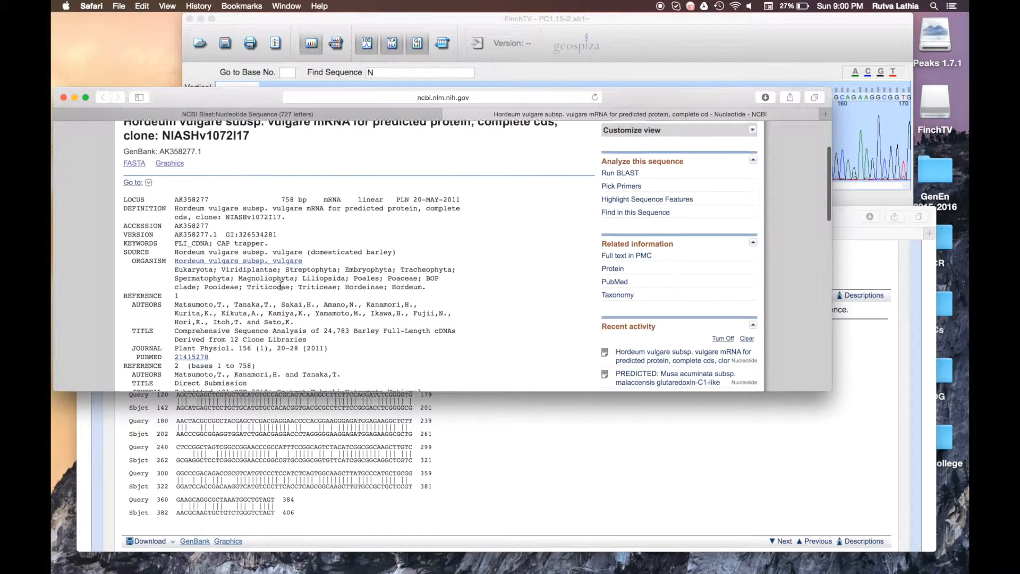
left_click_drag(175, 261, 283, 262)
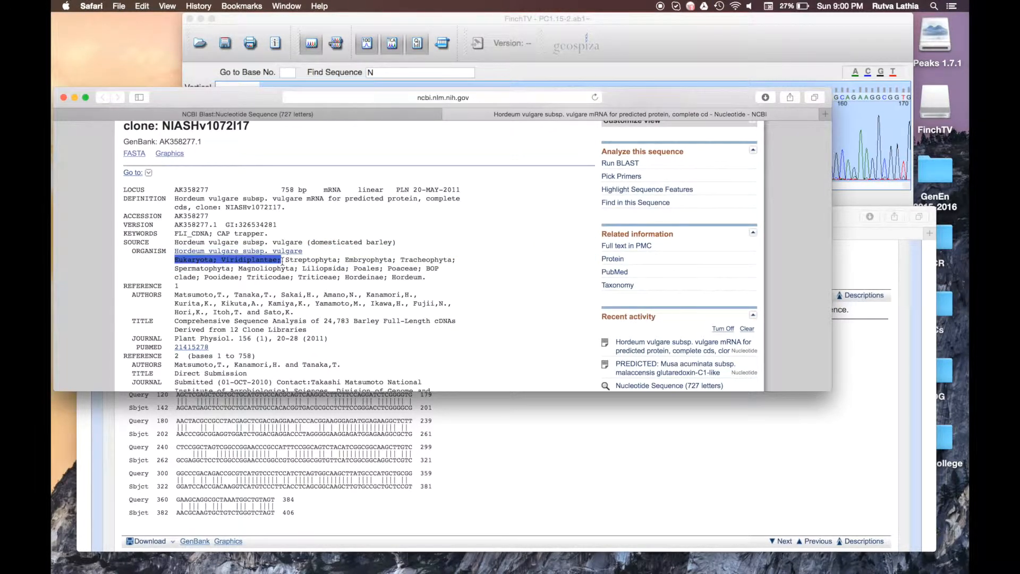
left_click(197, 264)
left_click_drag(175, 260, 214, 261)
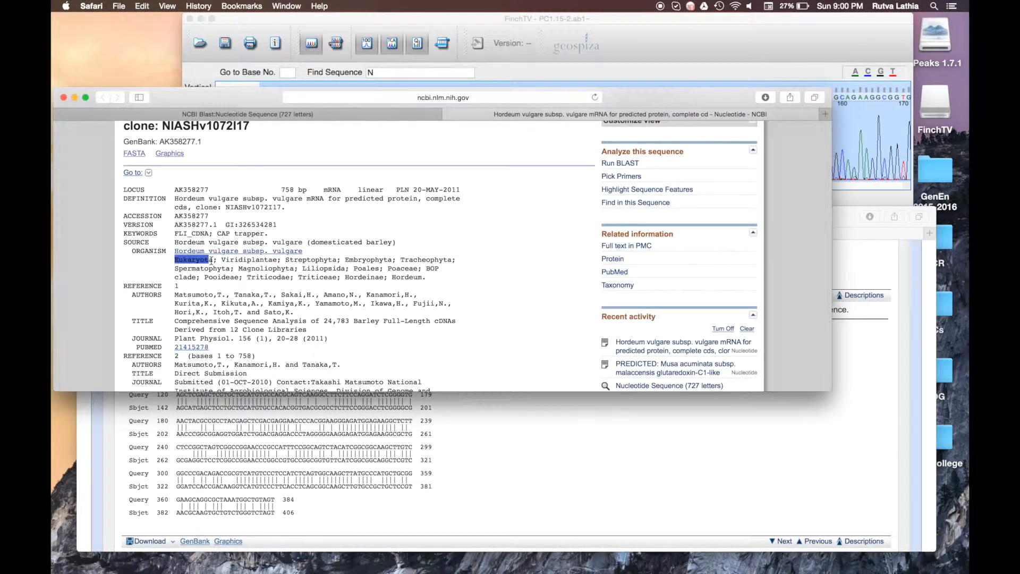
double_click(223, 260)
left_click(248, 260)
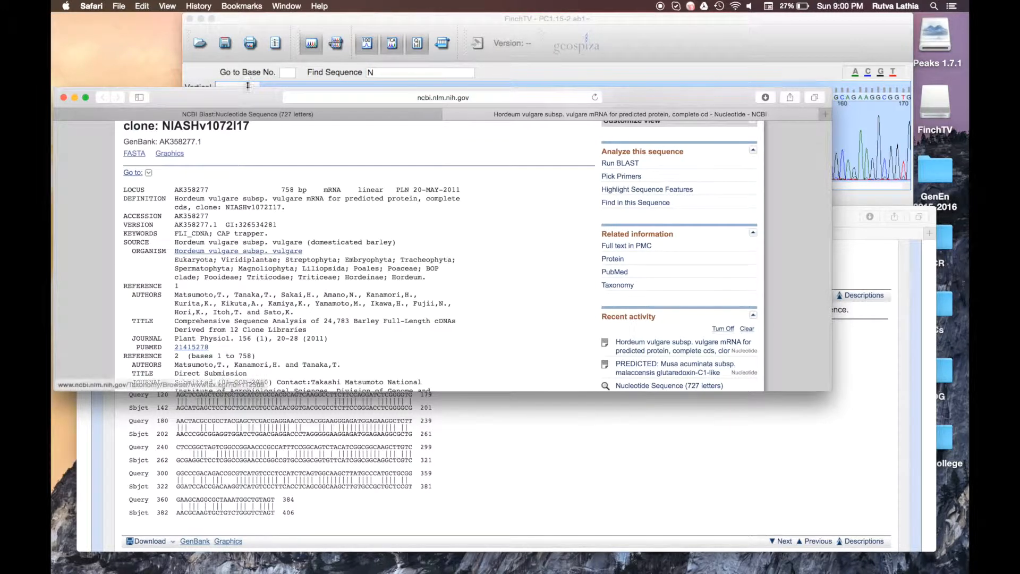
left_click(448, 115)
Step: Check the Musa acuminata hit's GenBank record for its lineage
scroll(311, 283, "up", 20)
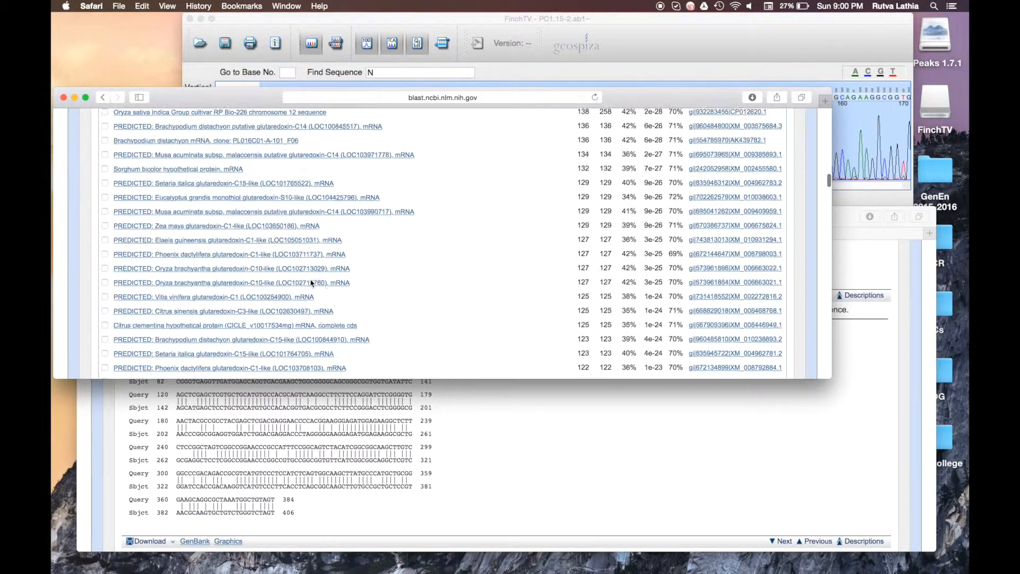
scroll(311, 283, "down", 20)
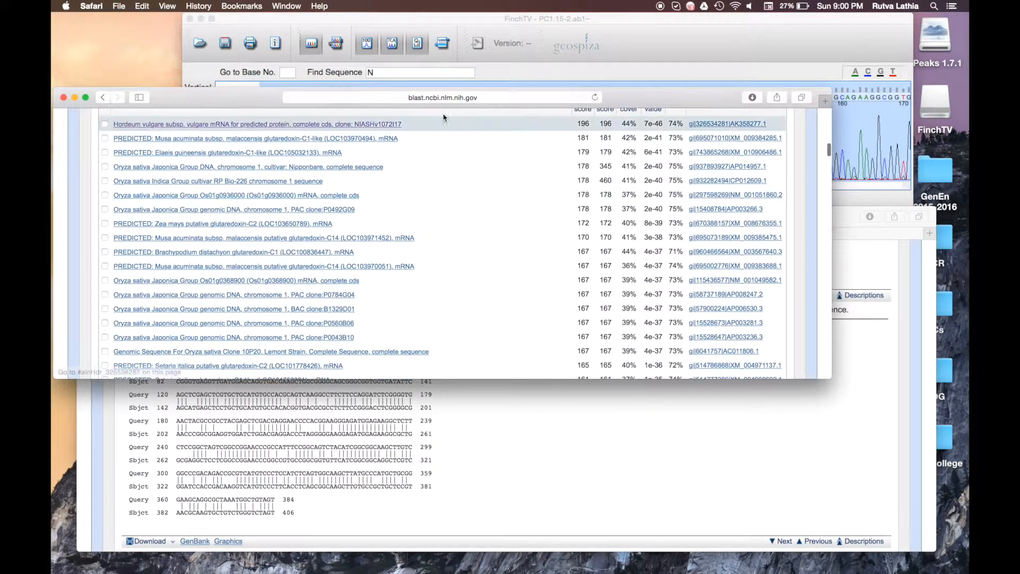
left_click(723, 139)
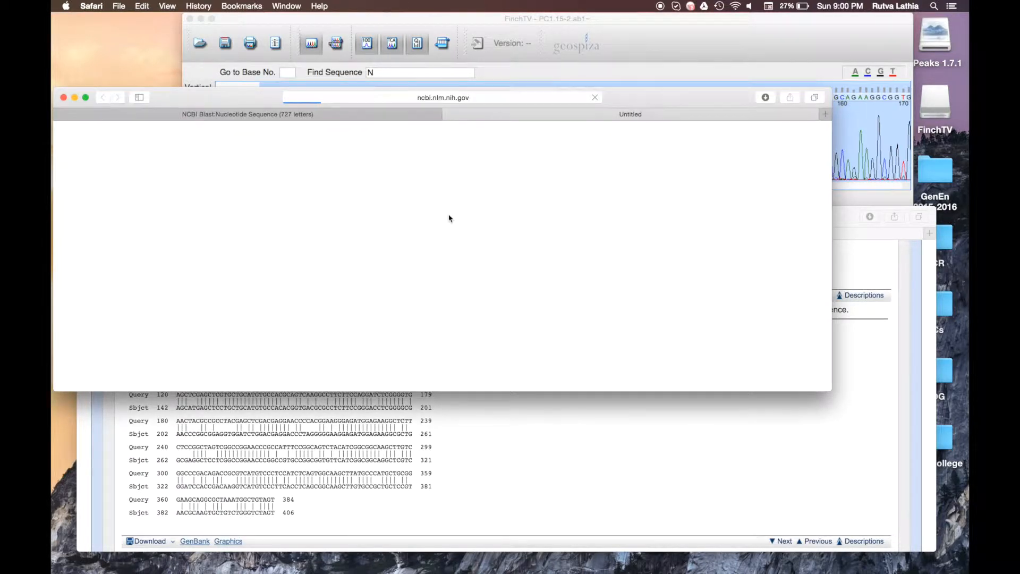
scroll(400, 219, "down", 3)
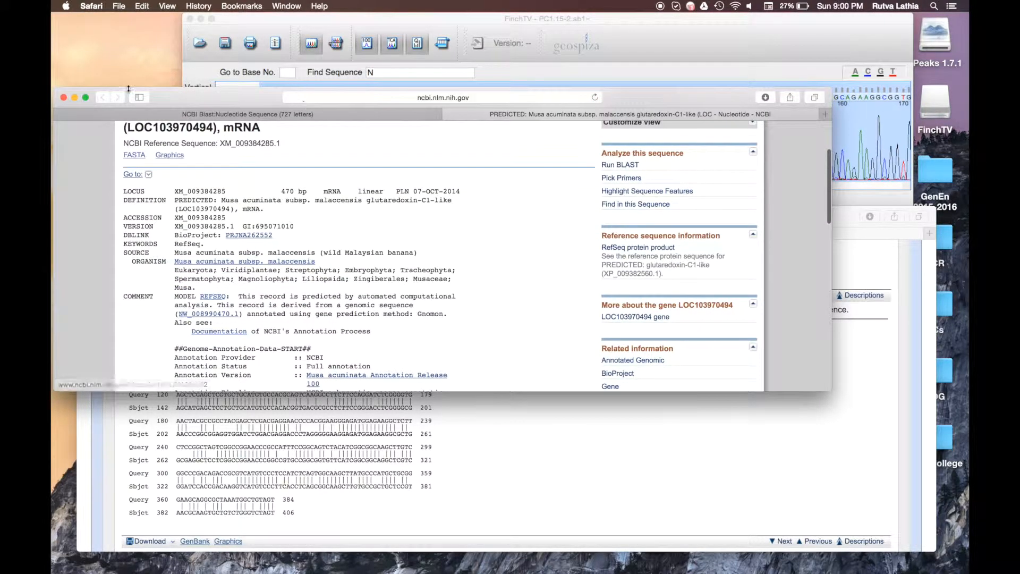
left_click(449, 115)
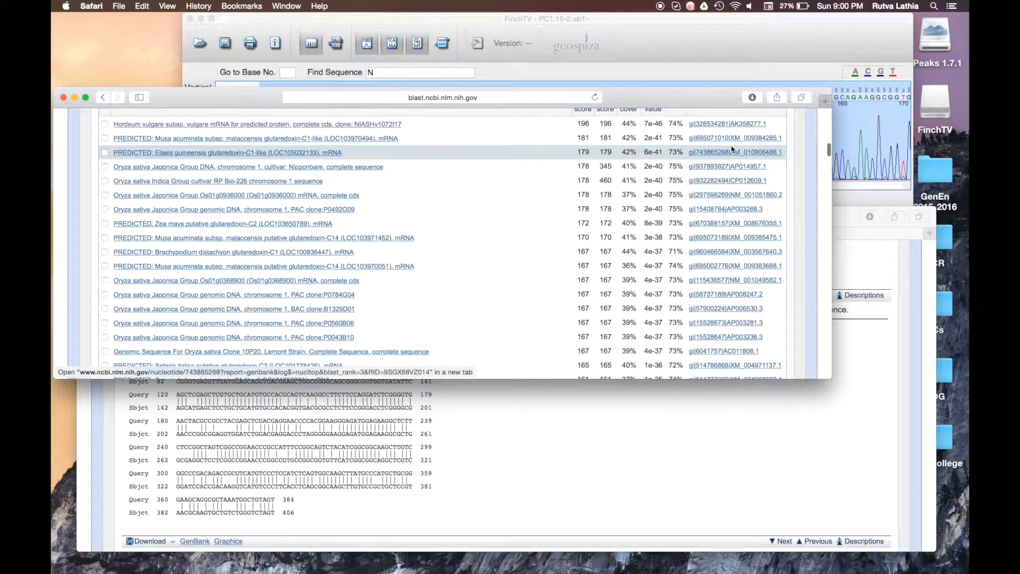
Step: Confirm the Elaeis guineensis record lists Viridiplantae, then return to the DSAP page
left_click(720, 155)
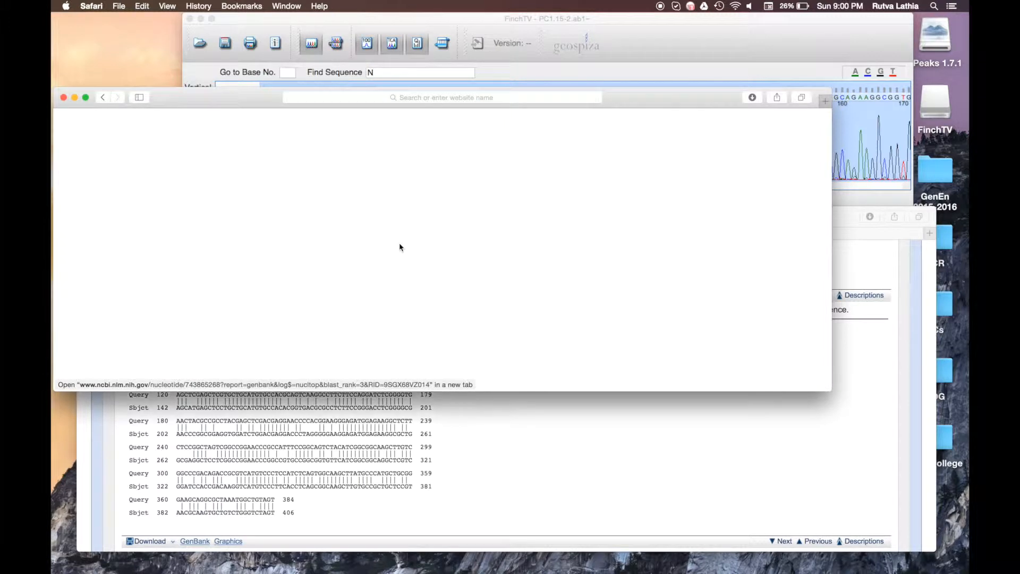
scroll(401, 247, "down", 2)
double_click(254, 311)
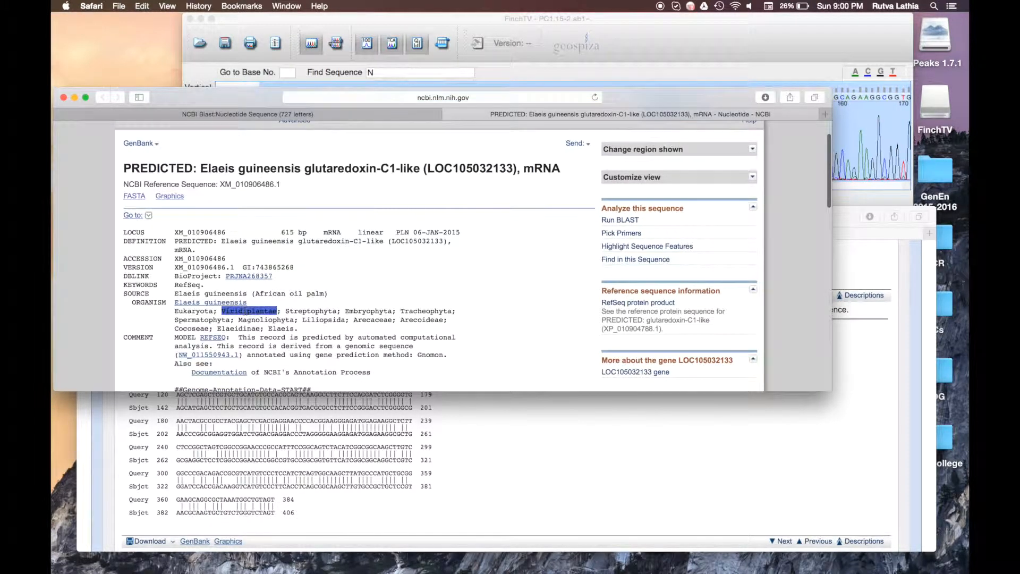
left_click(339, 311)
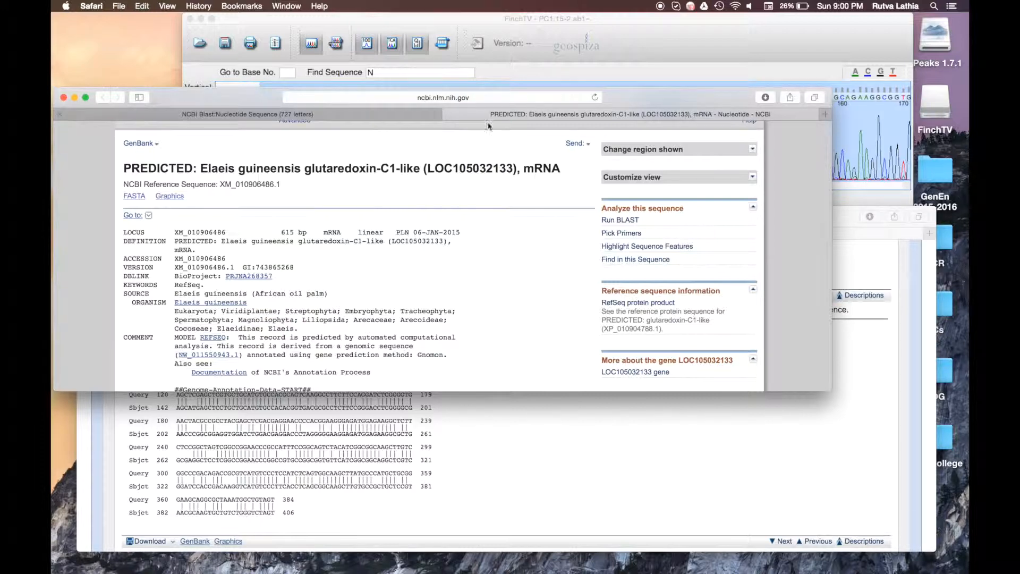
left_click(449, 114)
left_click(363, 482)
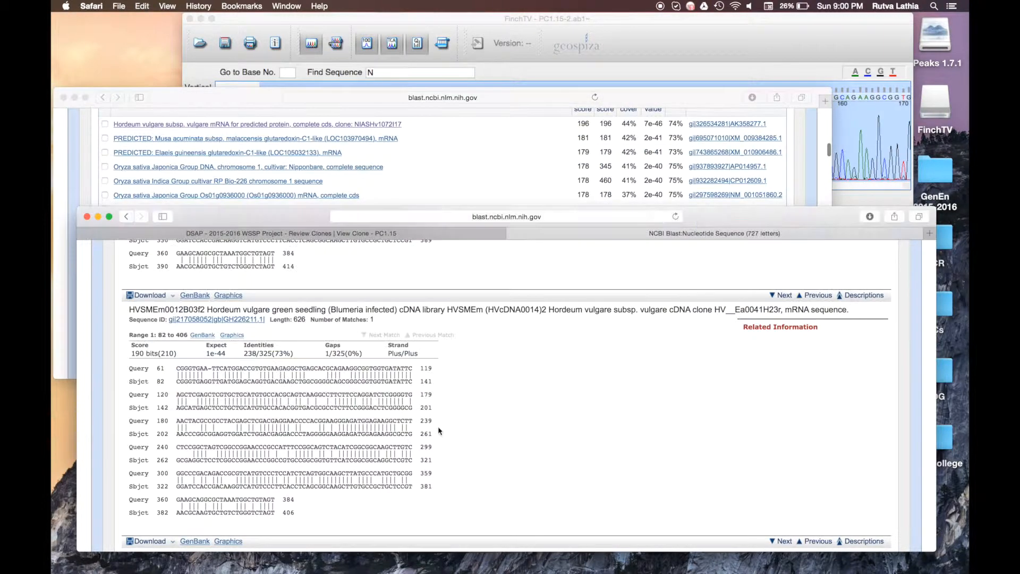
Step: Go to clone PC1.15's BLASTx step and launch NCBI blastx from its step 1 link
left_click(287, 234)
scroll(478, 468, "down", 5)
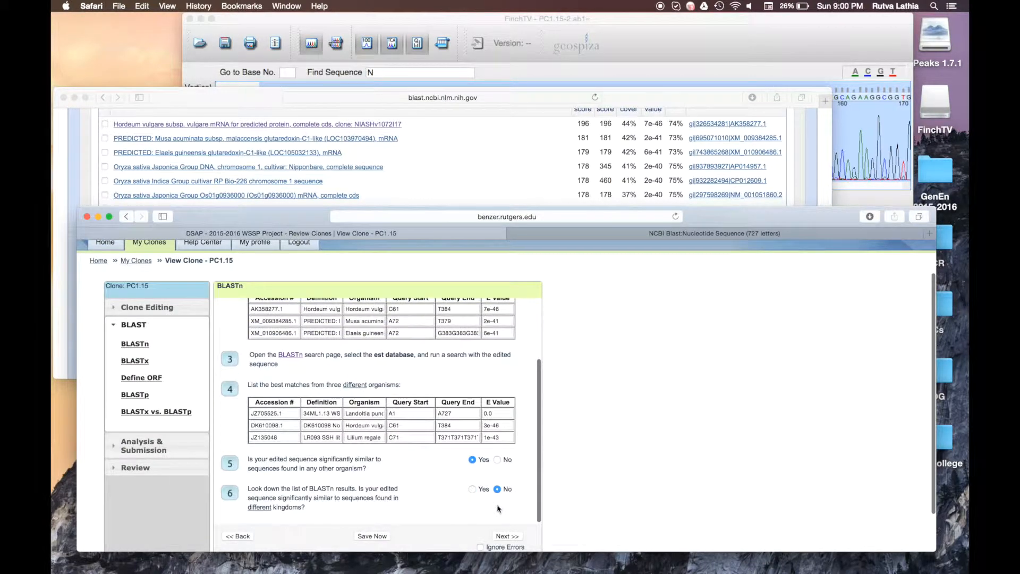
left_click(144, 365)
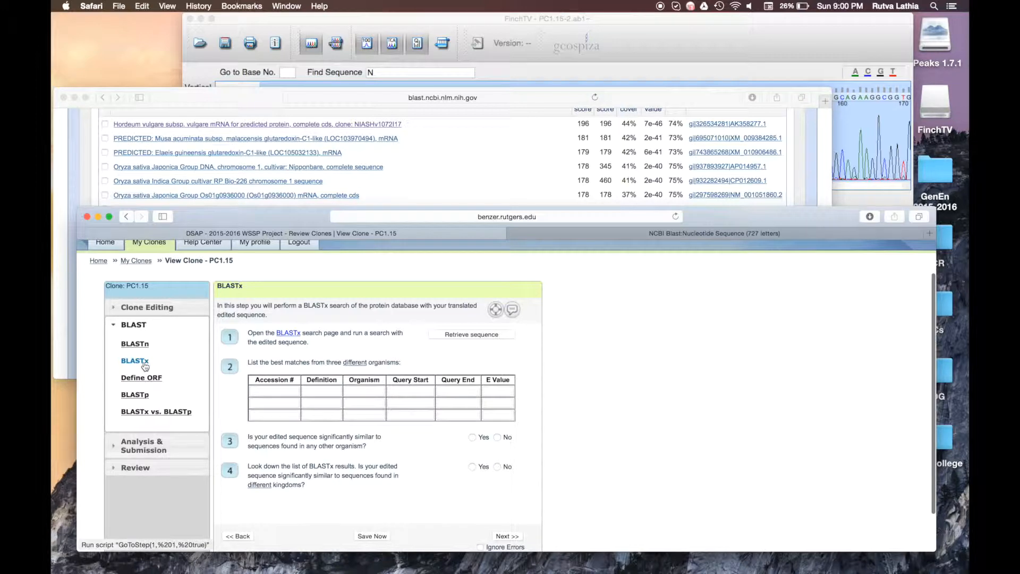
left_click(295, 336)
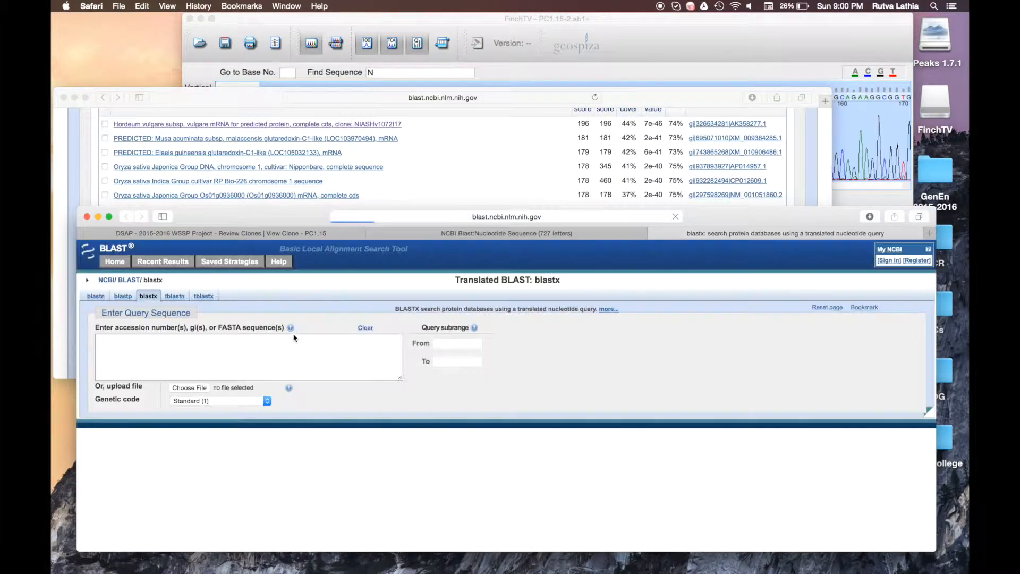
left_click(286, 356)
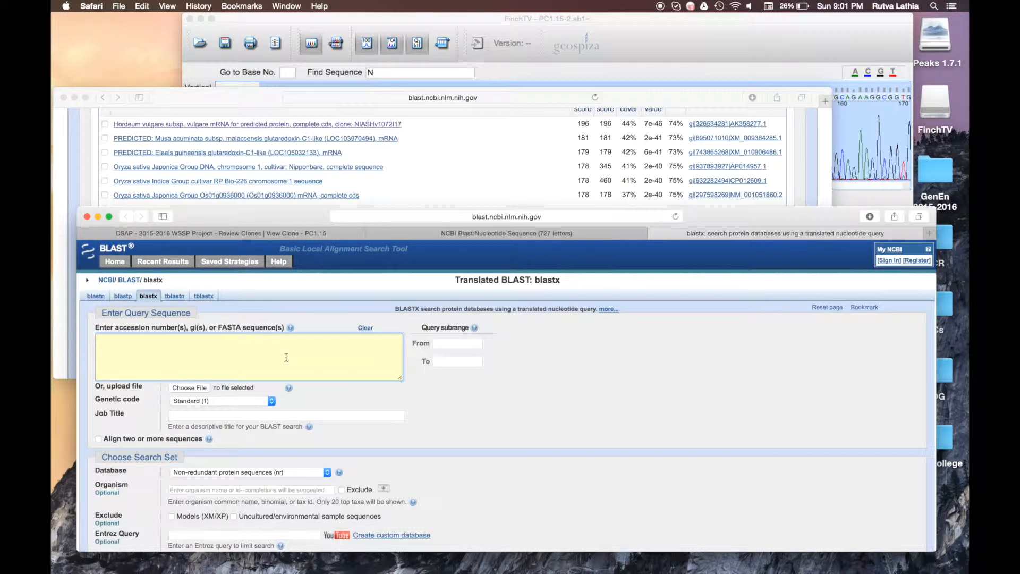
Step: Copy clone PC1.15's edited sequence from DSAP and paste it into the NCBI blastx query box
left_click(444, 234)
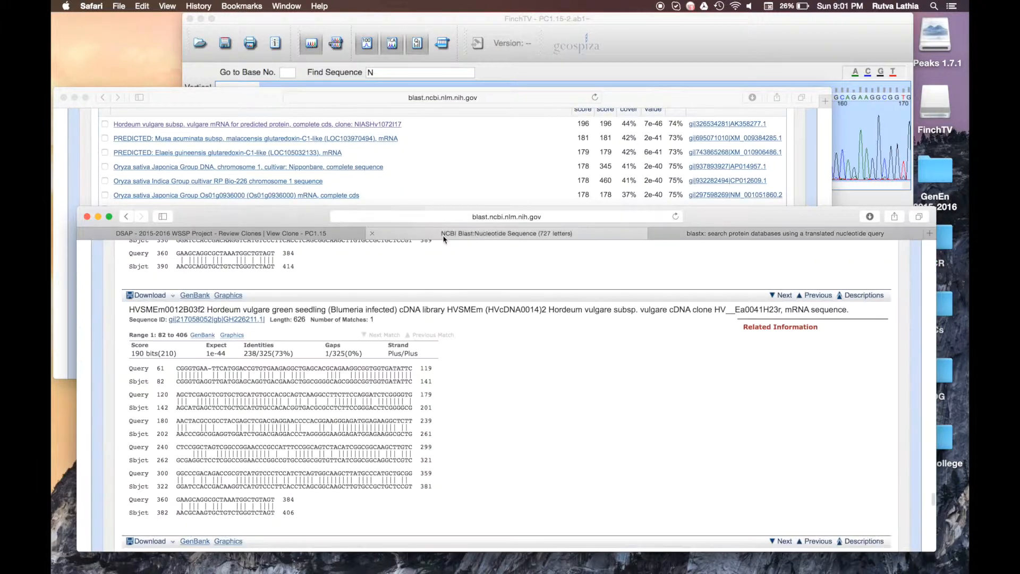
left_click(278, 232)
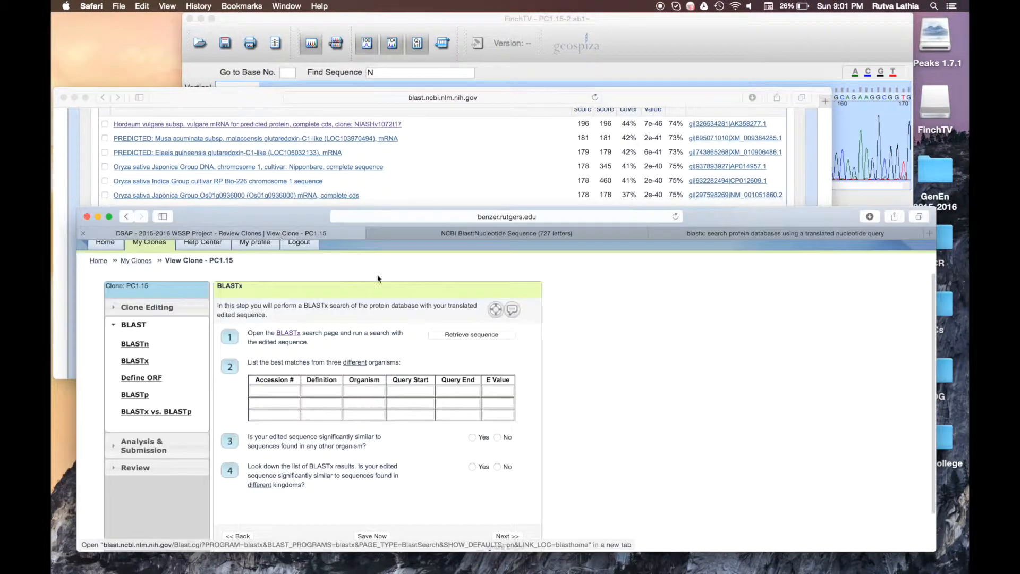
left_click(485, 340)
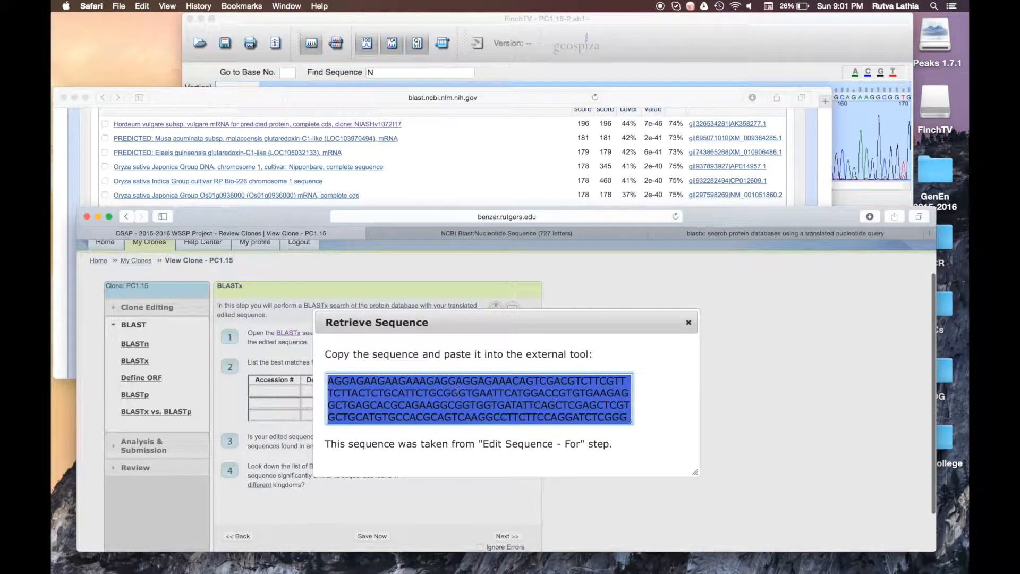
key("super+c")
left_click(688, 323)
left_click(702, 237)
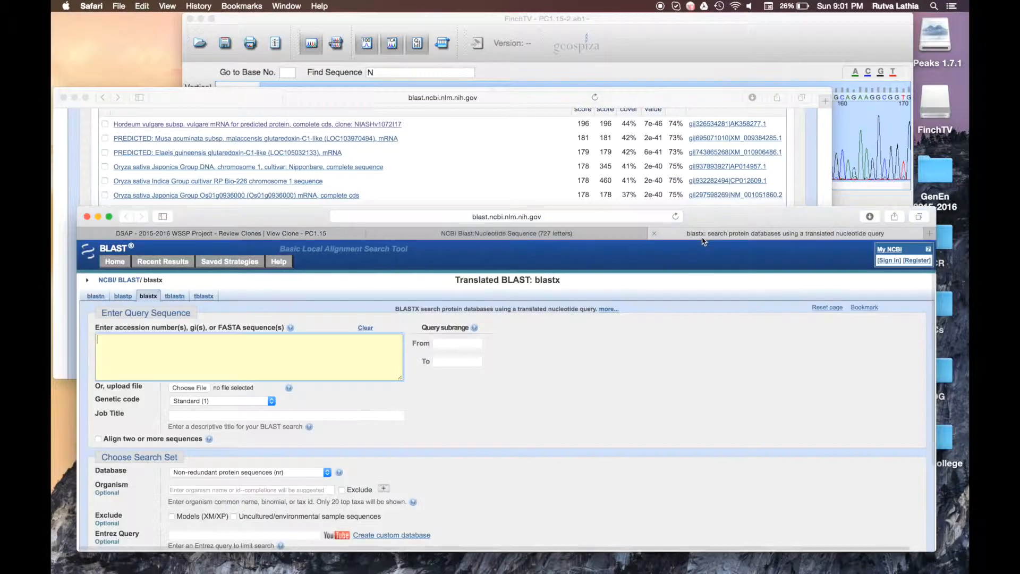
key("super+v")
scroll(320, 360, "down", 3)
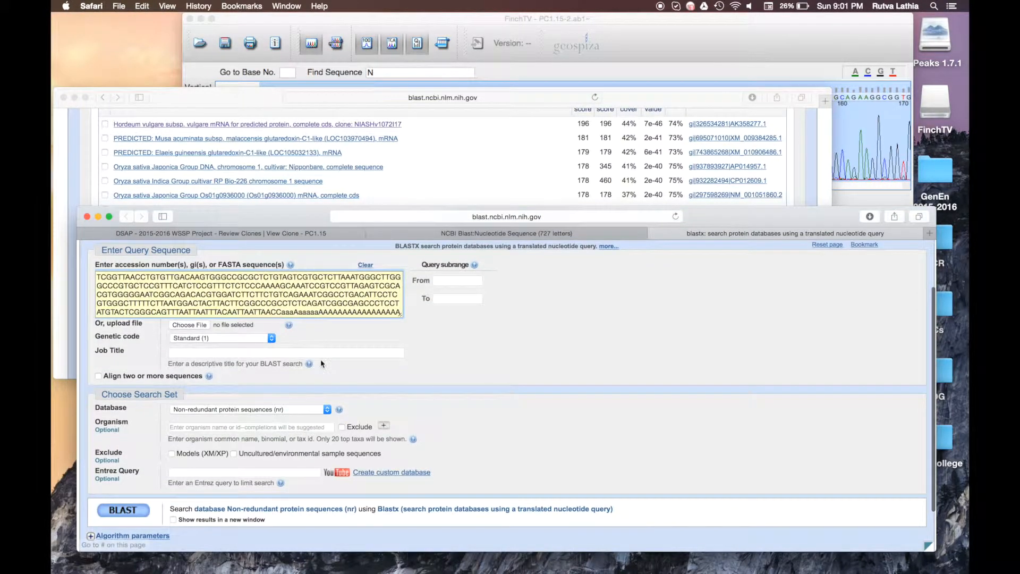
scroll(321, 362, "down", 2)
Step: Submit the blastx search and move the older BLAST result windows out of the way, minimized
left_click(112, 477)
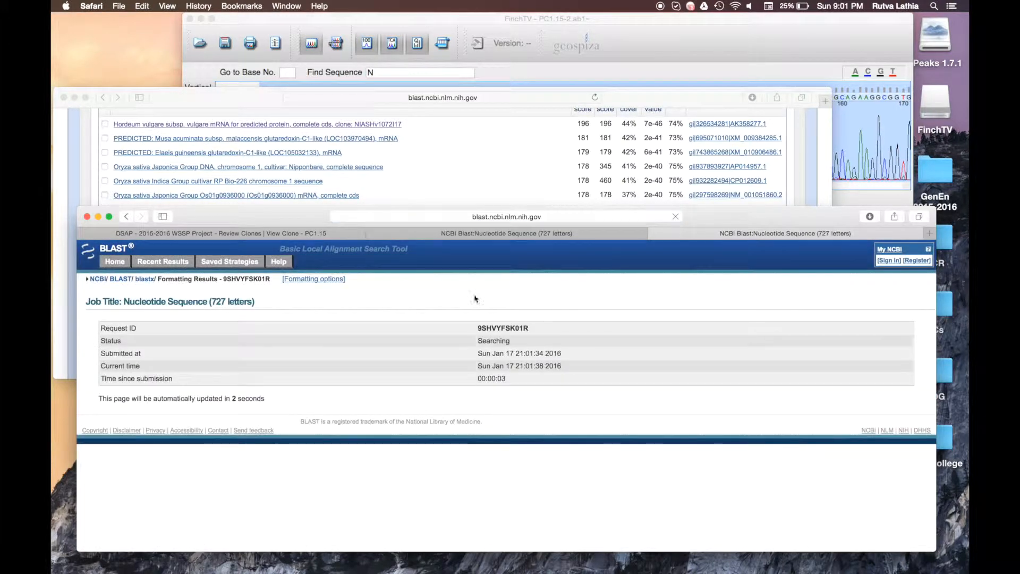
left_click(415, 234)
left_click_drag(415, 237, 333, 301)
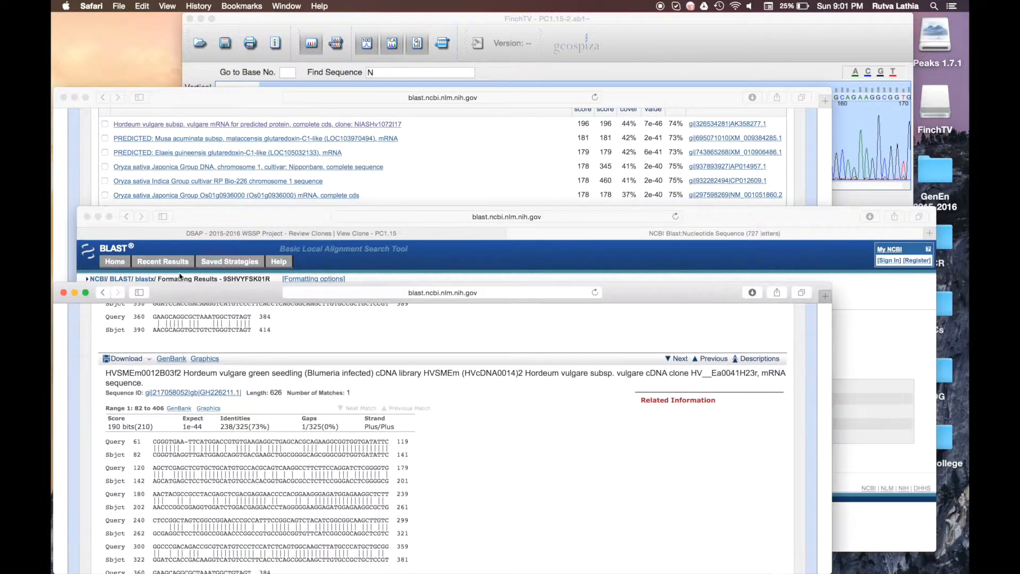
left_click(76, 291)
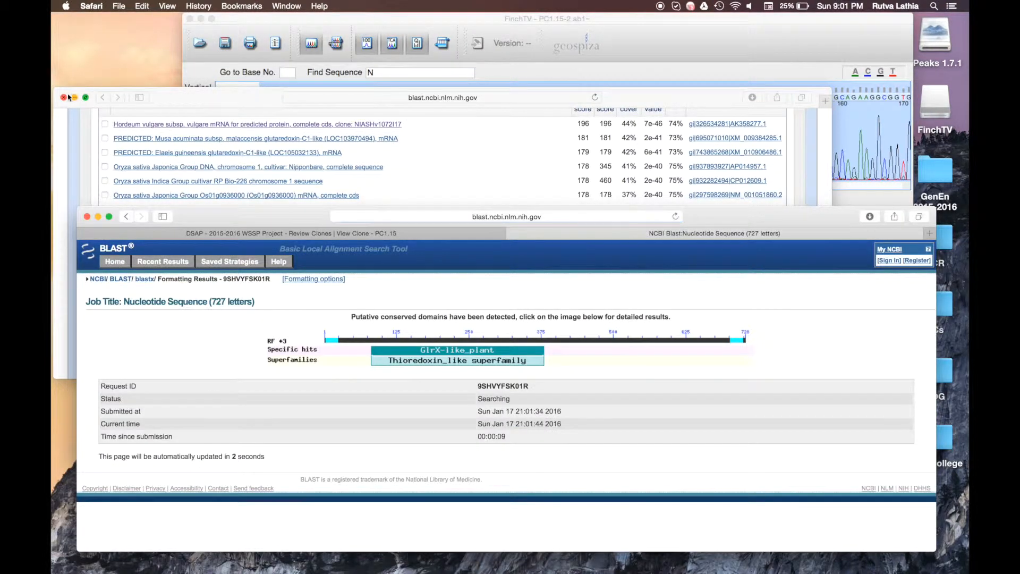
left_click(75, 97)
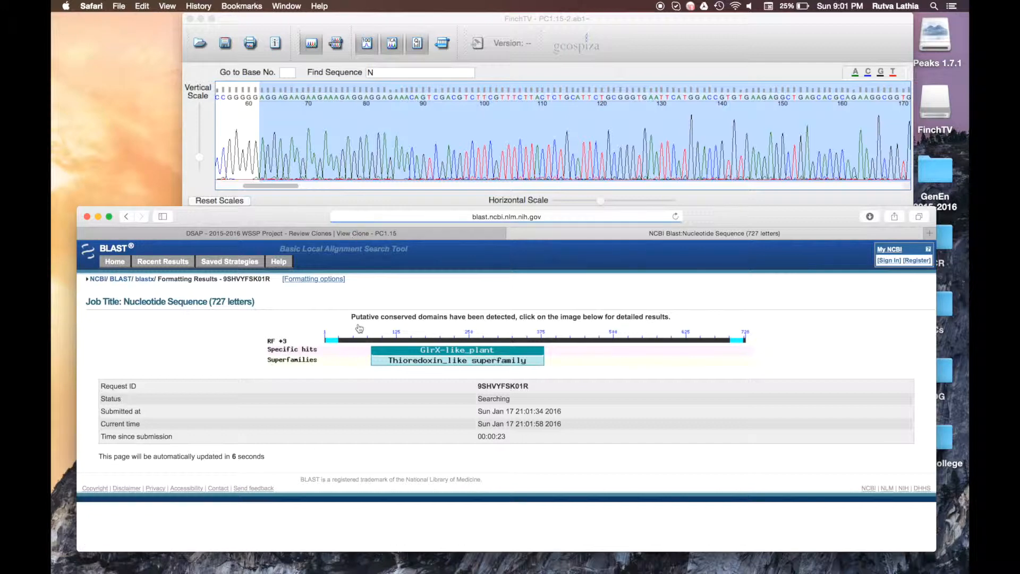
Step: Review DSAP's BLASTx questions and match table while the blastx search runs
left_click(380, 233)
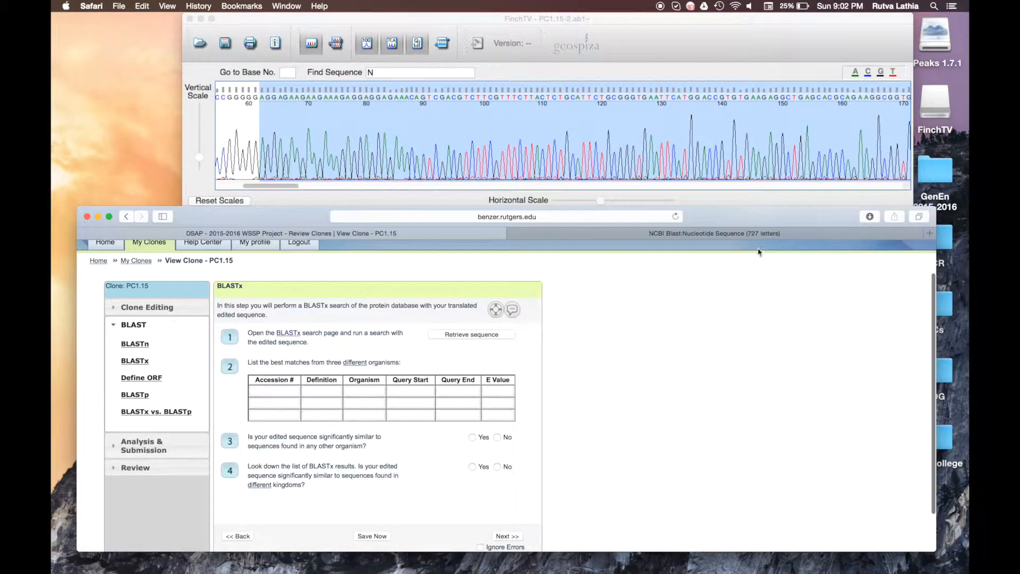
left_click(752, 233)
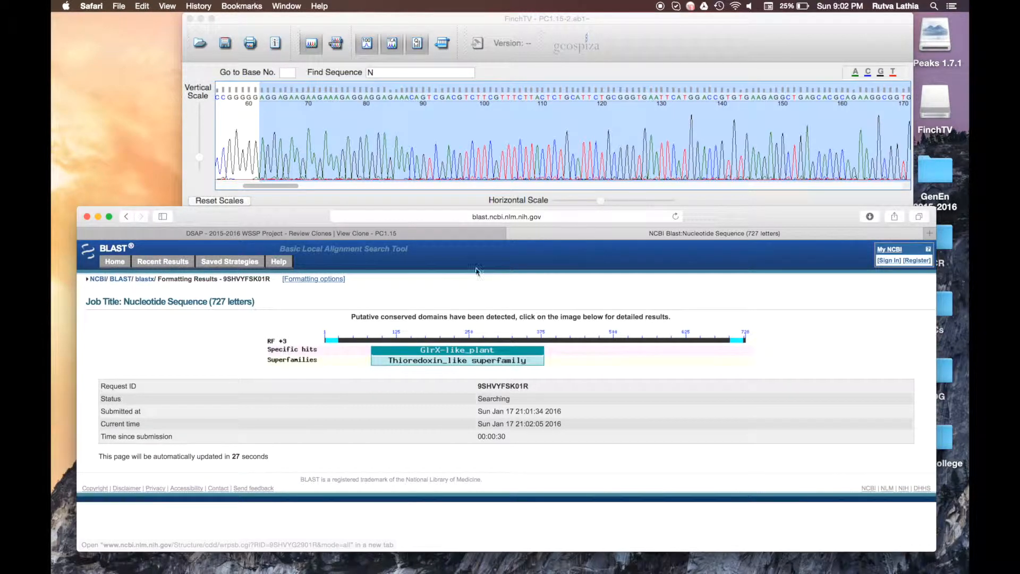
left_click(465, 238)
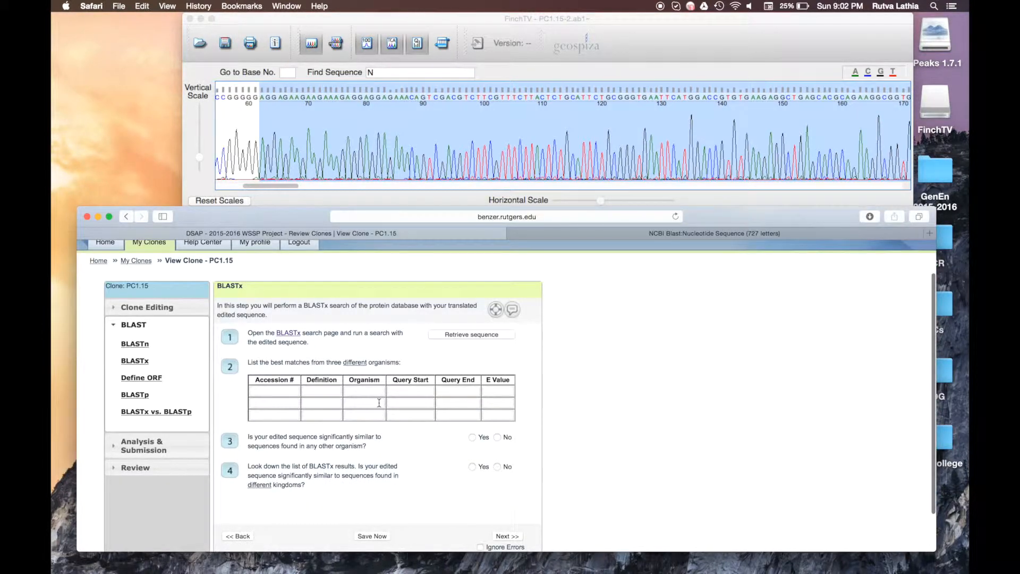
Step: Wait until blastx shows the 102-hit report for the 727-letter query
left_click(615, 235)
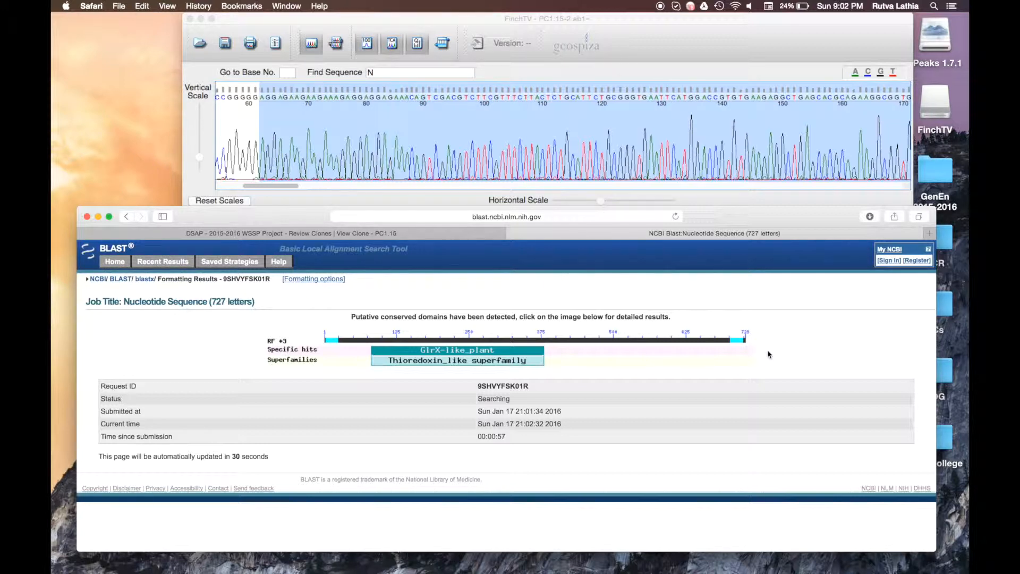
scroll(487, 154, "right", 5)
scroll(486, 154, "right", 10)
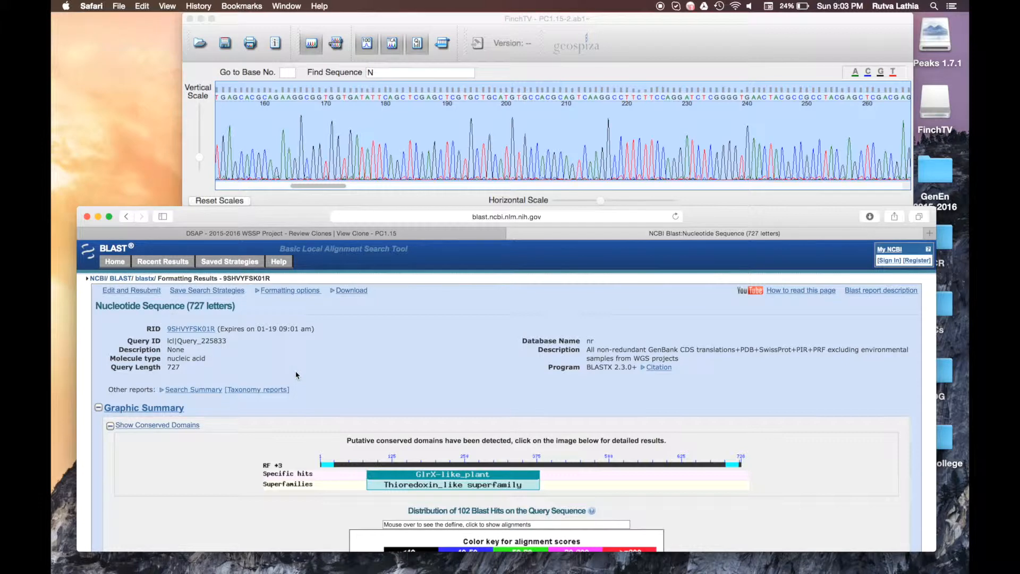
Step: Compare the blastx hit descriptions against DSAP's match table, then scroll toward the Phoenix dactylifera alignment
scroll(296, 375, "down", 15)
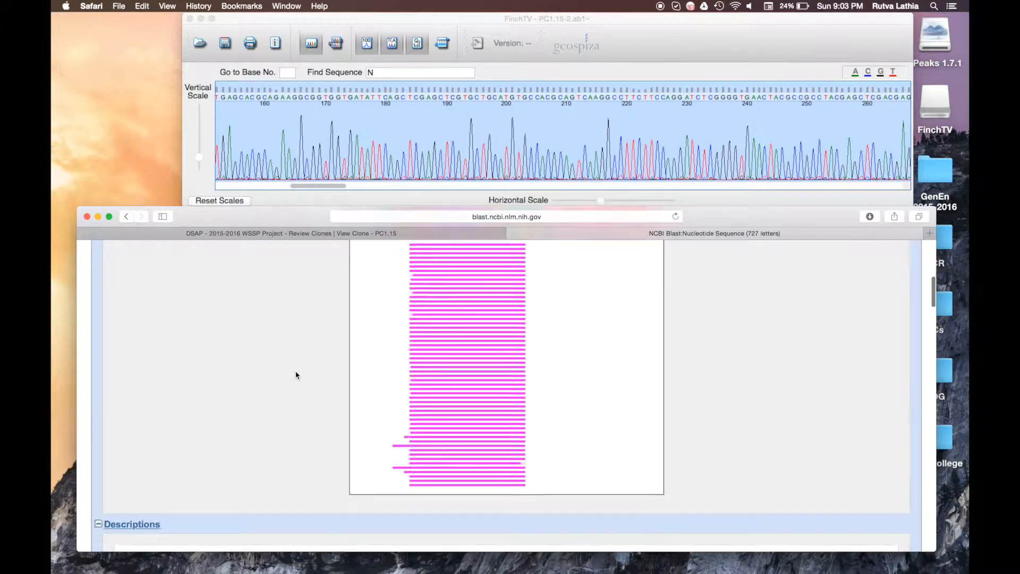
scroll(295, 375, "down", 8)
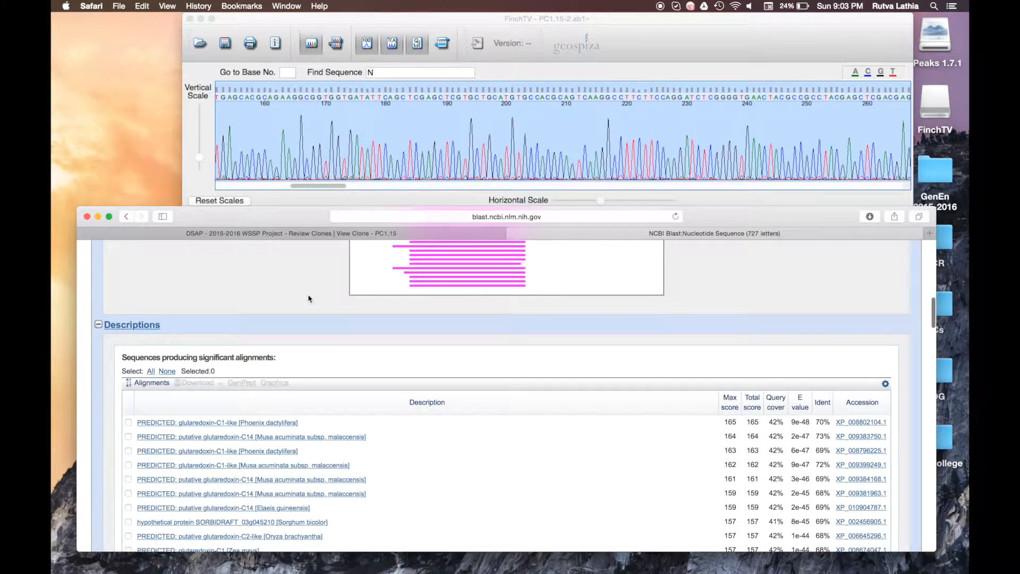
left_click(326, 234)
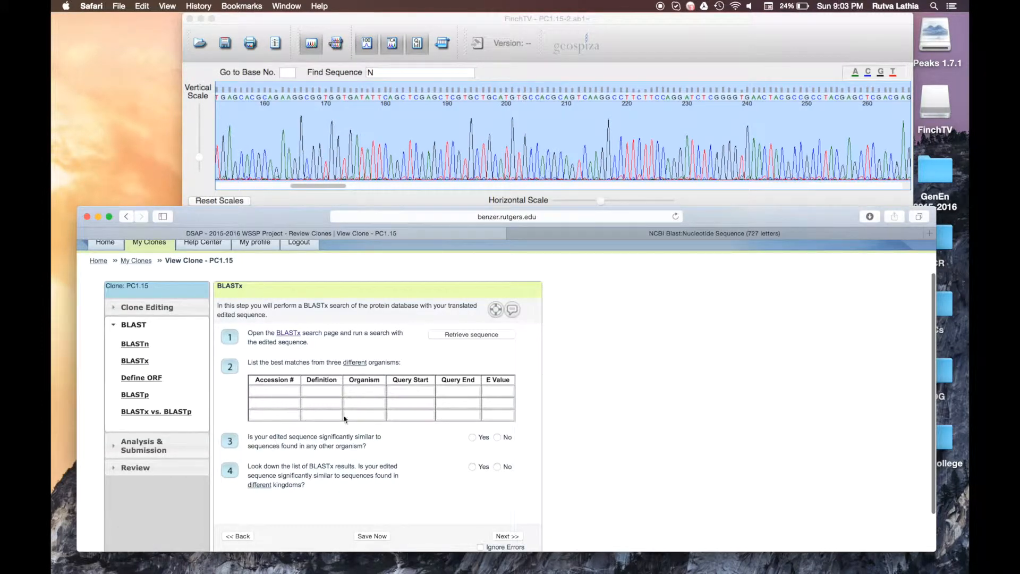
left_click(636, 235)
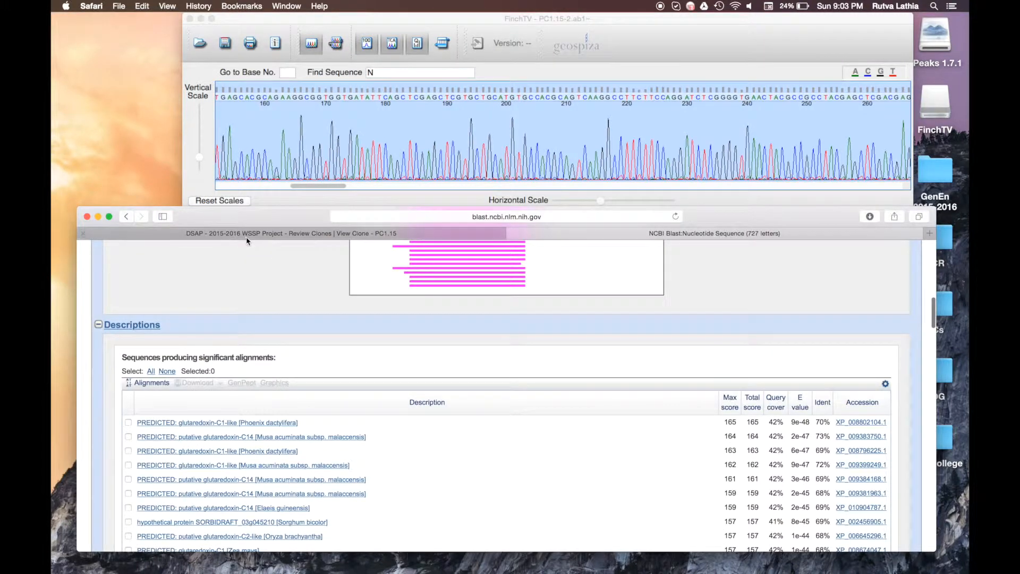
left_click(246, 237)
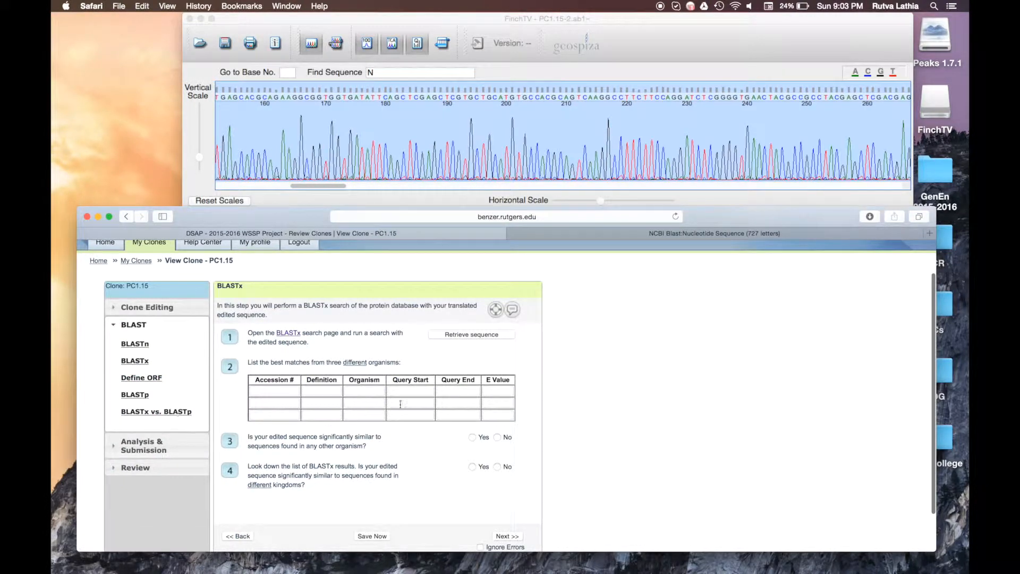
left_click(686, 236)
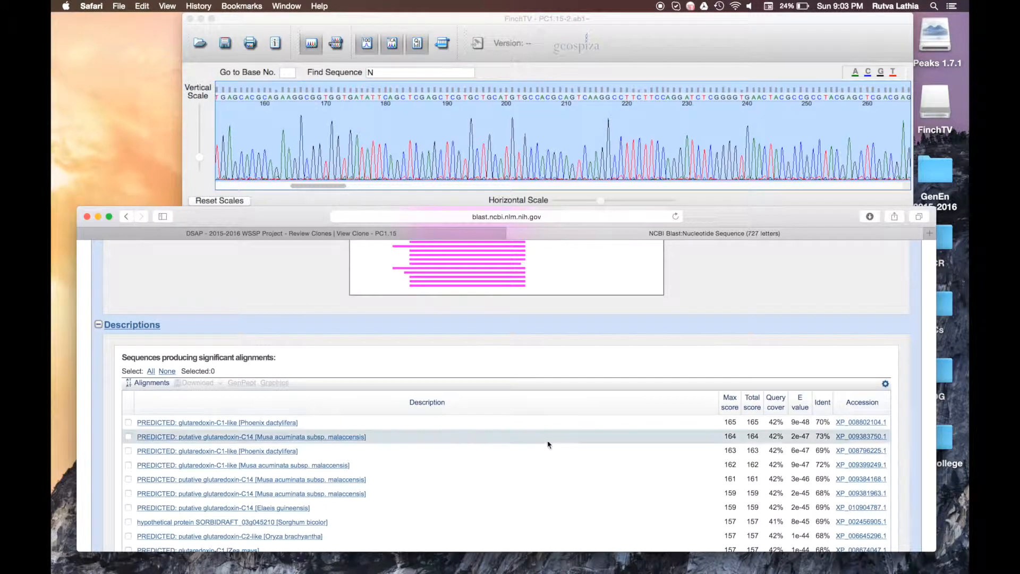
scroll(549, 444, "down", 20)
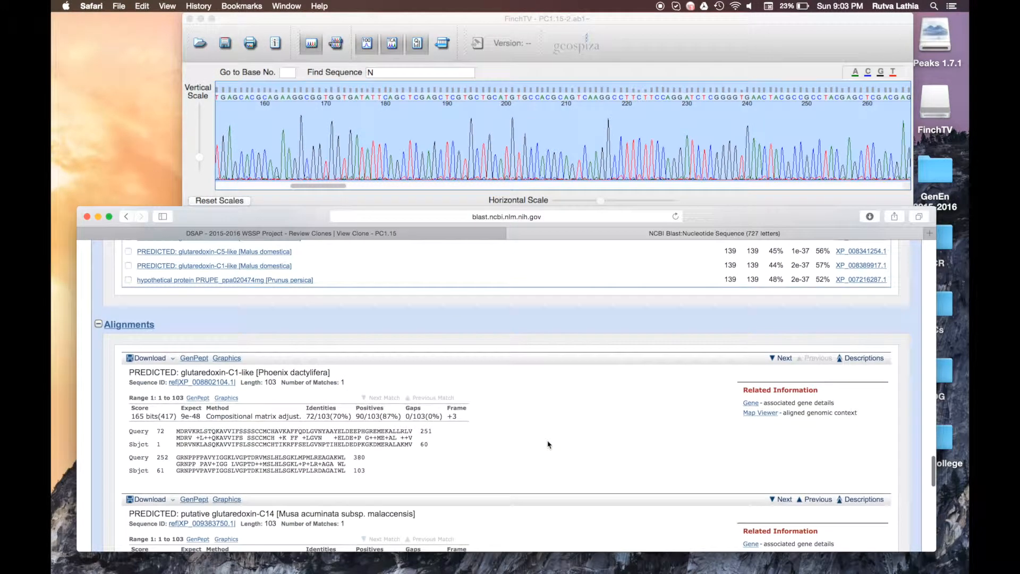
scroll(548, 445, "down", 1)
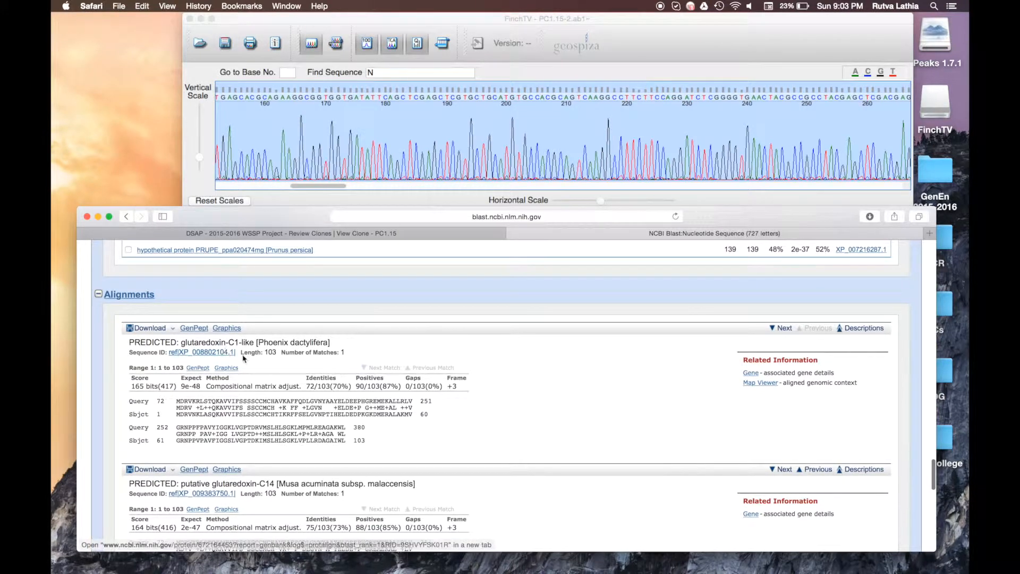
left_click_drag(240, 353, 207, 370)
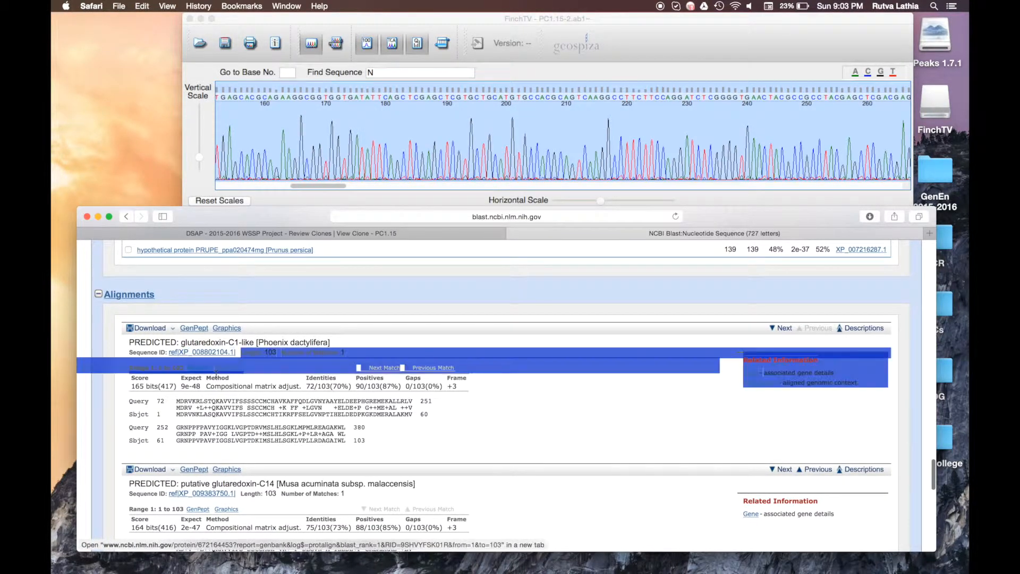
left_click(236, 454)
left_click_drag(176, 400, 227, 401)
left_click(212, 399)
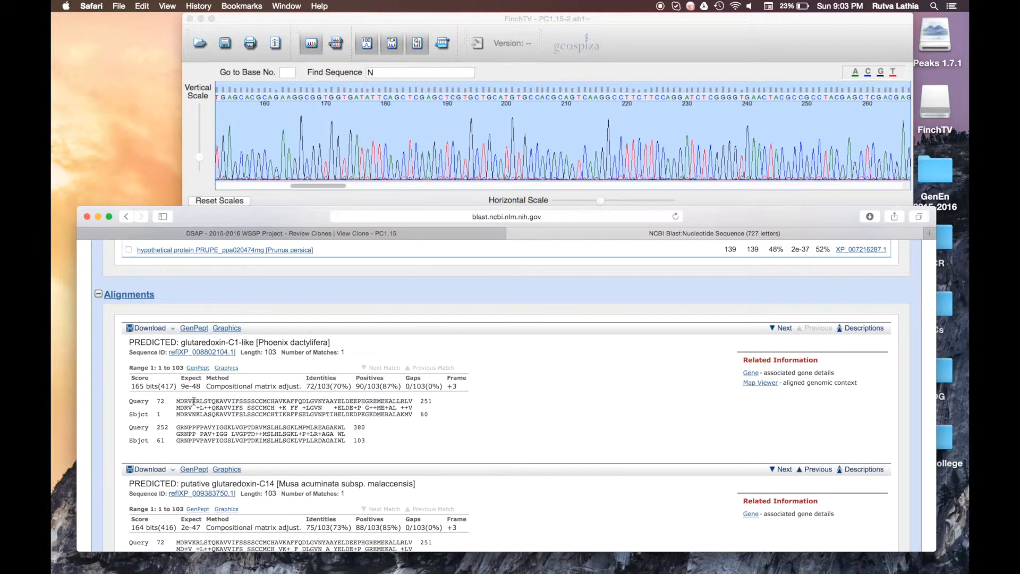
left_click_drag(177, 401, 192, 402)
left_click(192, 402)
left_click_drag(196, 407, 201, 409)
left_click(201, 407)
left_click_drag(195, 413, 201, 398)
left_click(200, 406)
Step: Copy the Phoenix hit's accession XP_008802104.1 and definition line into row one
left_click_drag(239, 354, 177, 352)
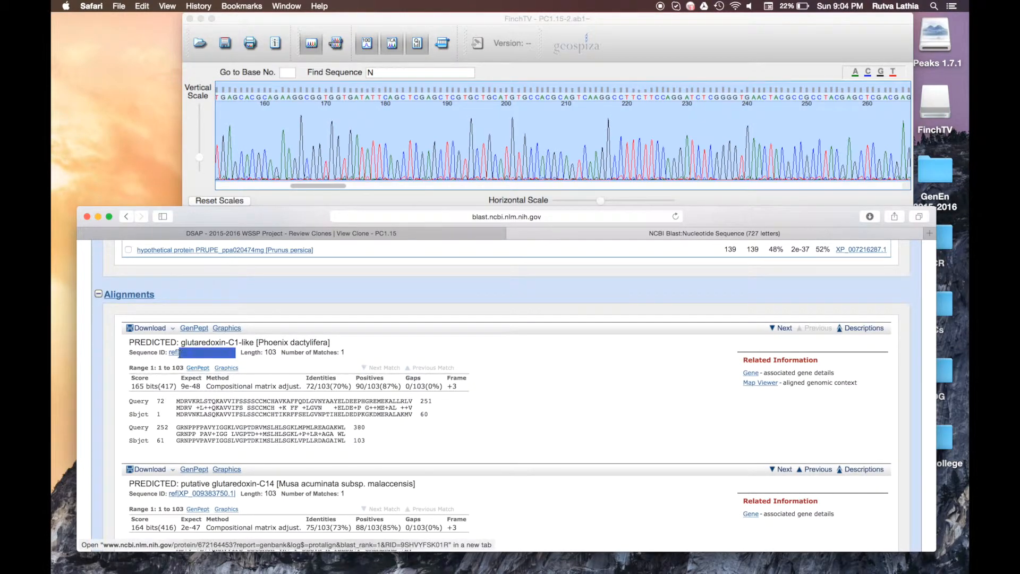
key("super+c")
left_click(340, 234)
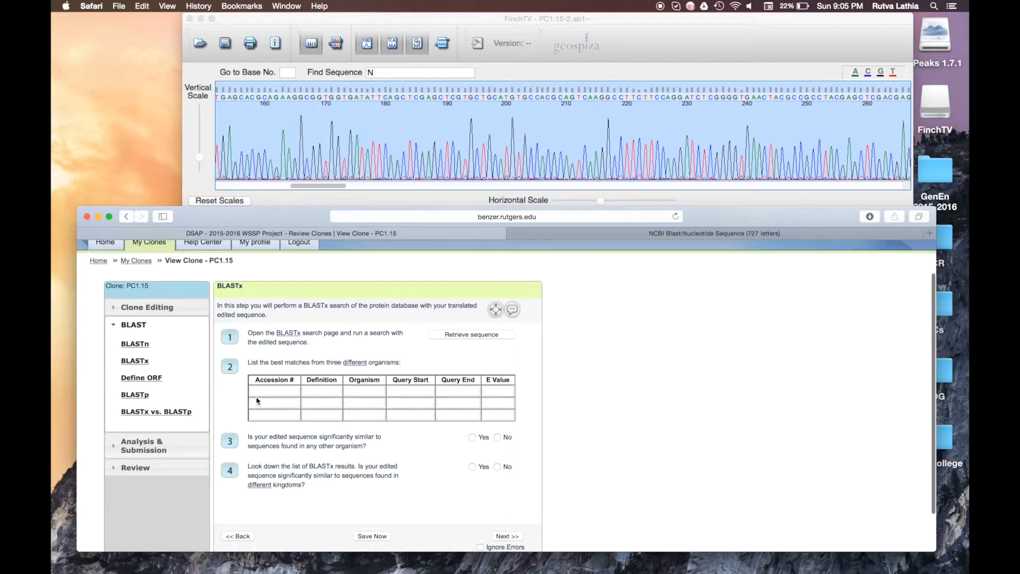
key("super+v")
left_click(601, 233)
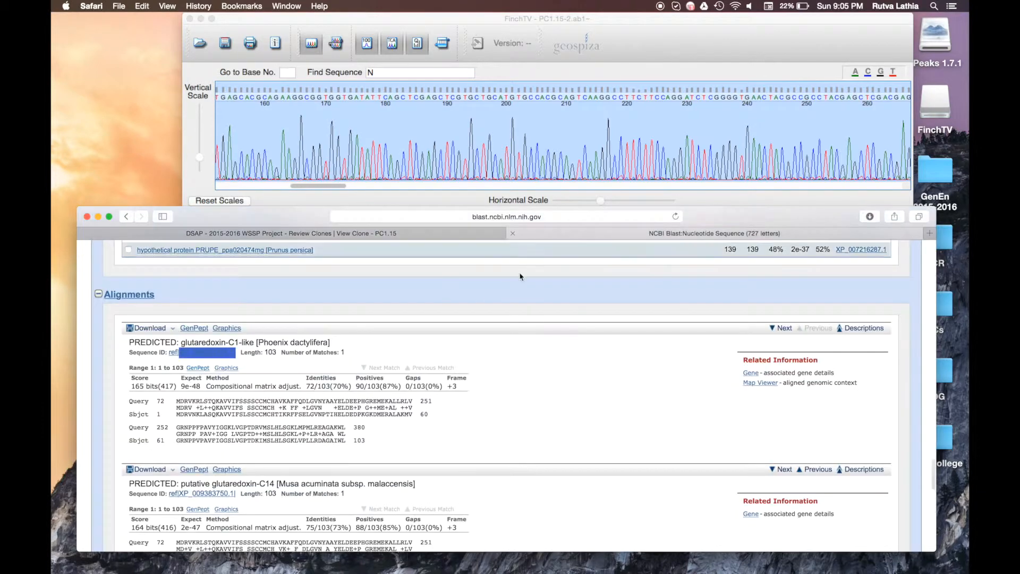
left_click(290, 351)
triple_click(290, 342)
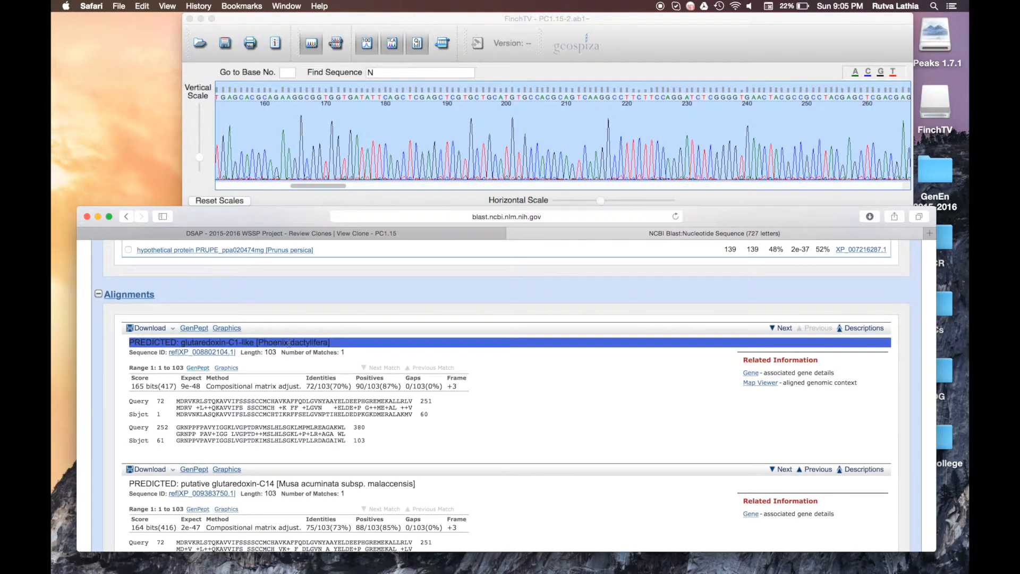
left_click(315, 233)
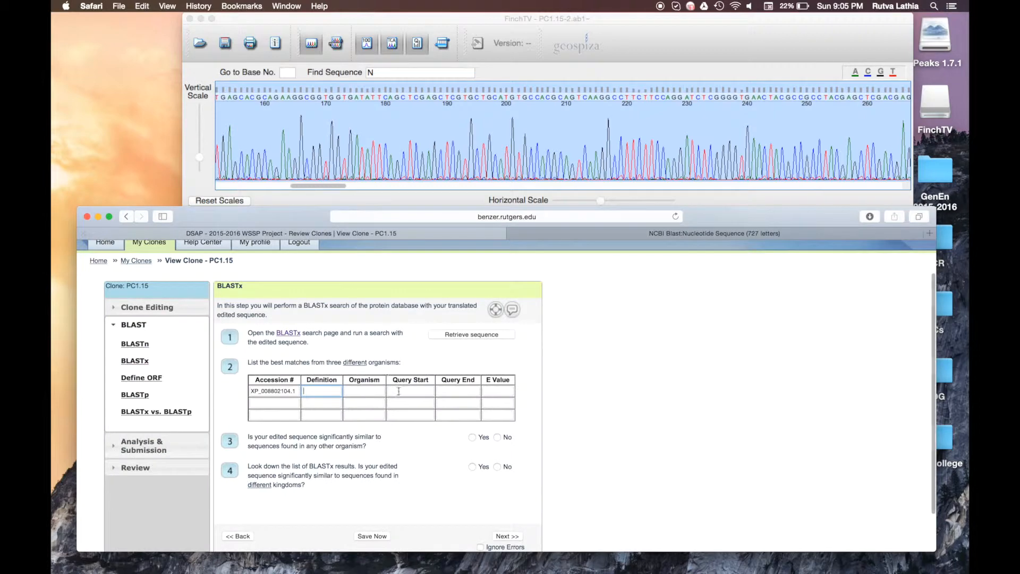
key("super+v")
Step: Enter the organism Phoenix dactylifera in row one
left_click(630, 235)
left_click(268, 341)
left_click_drag(259, 340, 320, 344)
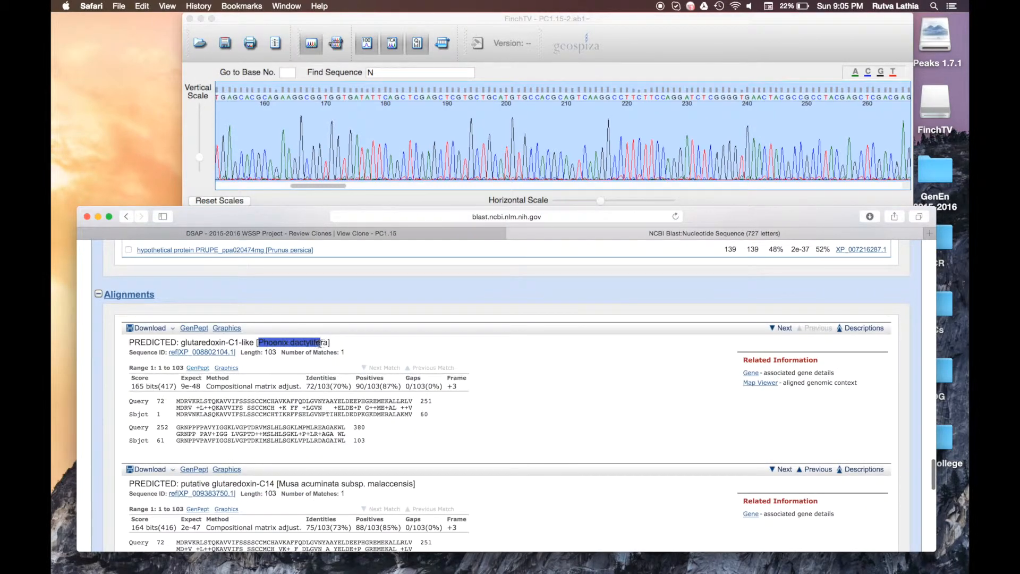
left_click(345, 234)
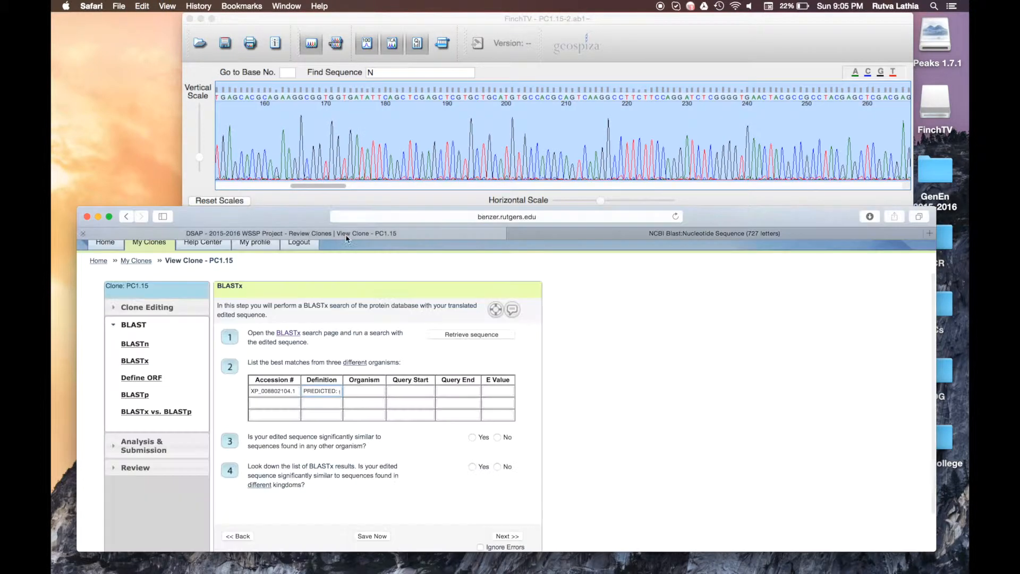
left_click(370, 393)
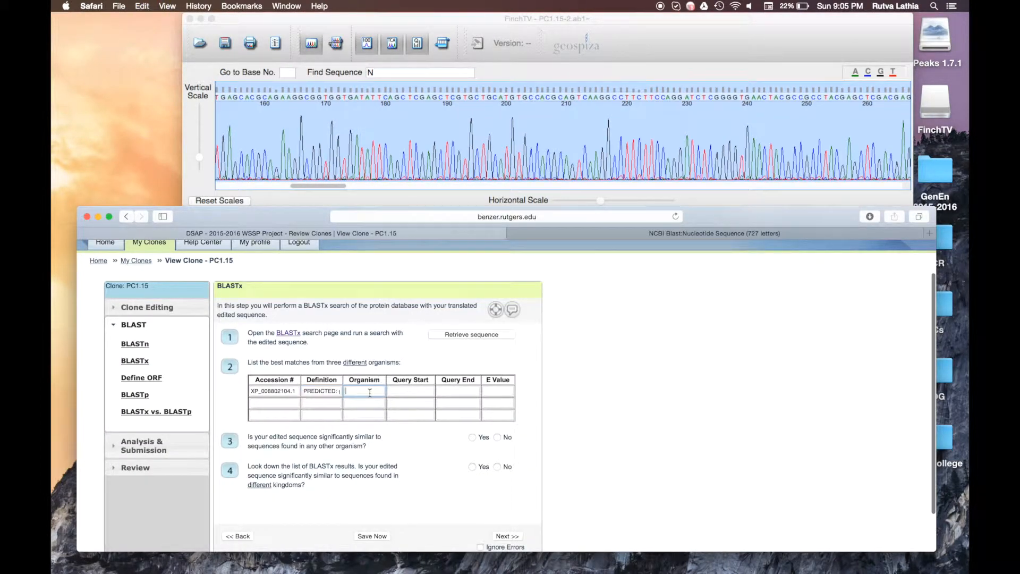
key("super+v")
Step: Enter row one's query start M72 and query end L380
left_click(417, 388)
left_click(571, 236)
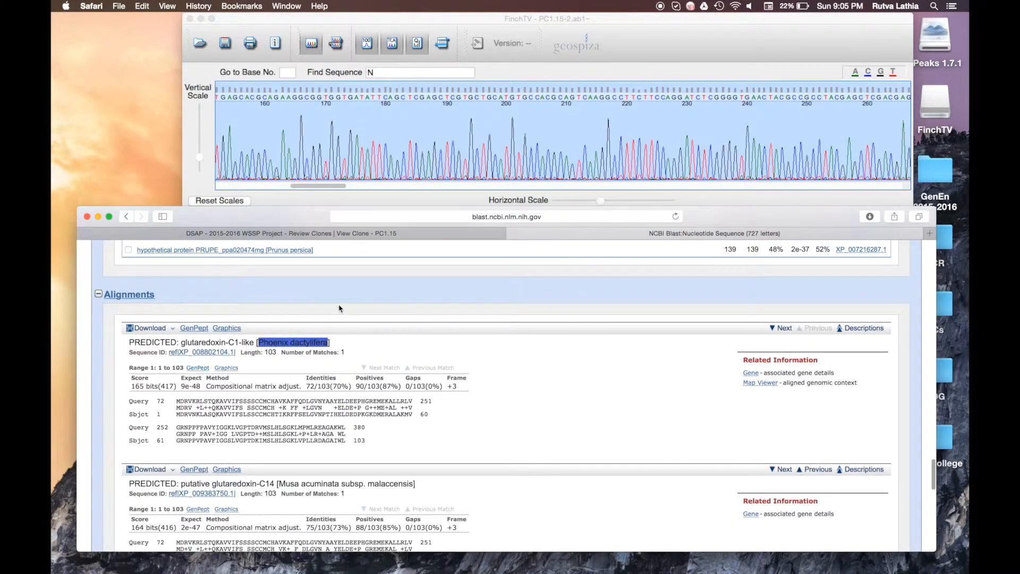
left_click(216, 234)
type("M72")
left_click(452, 389)
left_click(531, 234)
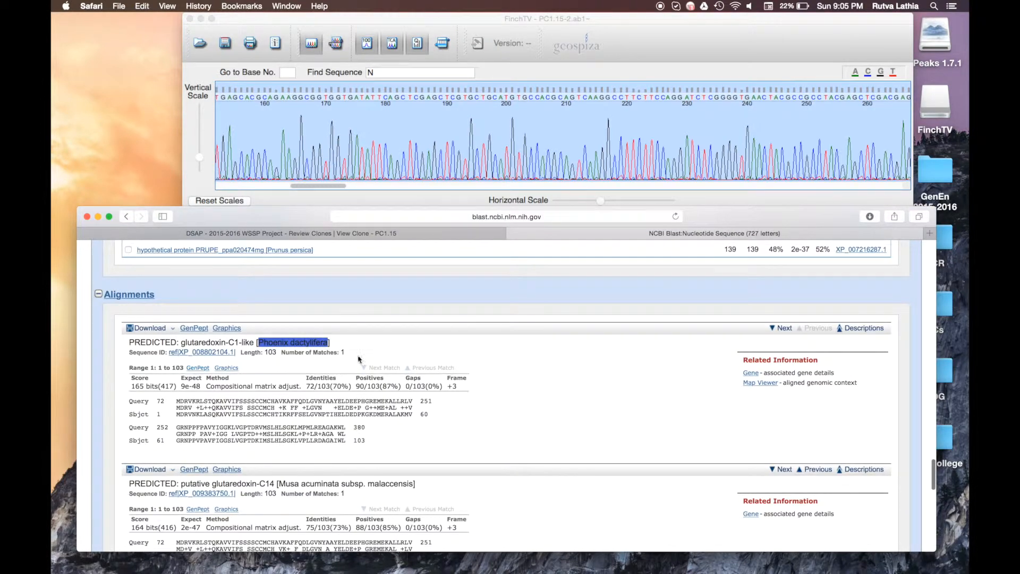
left_click(369, 233)
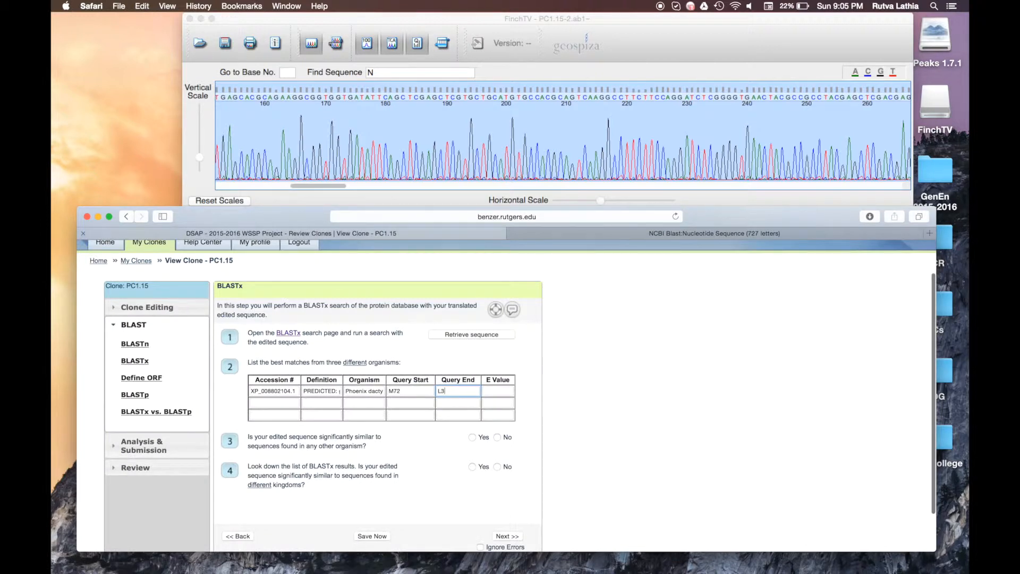
key("Tab")
Step: Copy the Expect value 9e-48 into row one's E Value cell
left_click(588, 235)
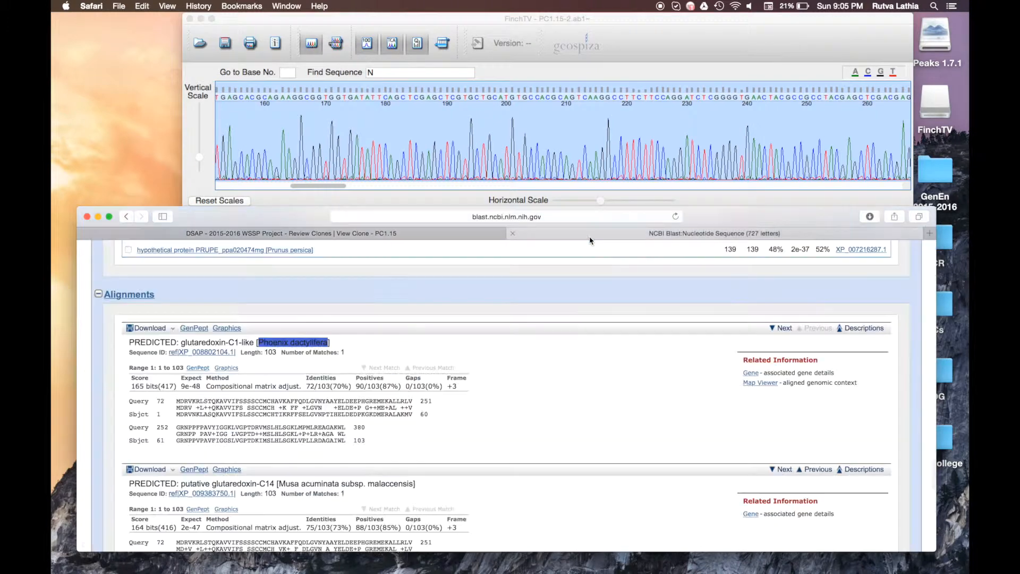
double_click(195, 387)
triple_click(192, 391)
key("super+c")
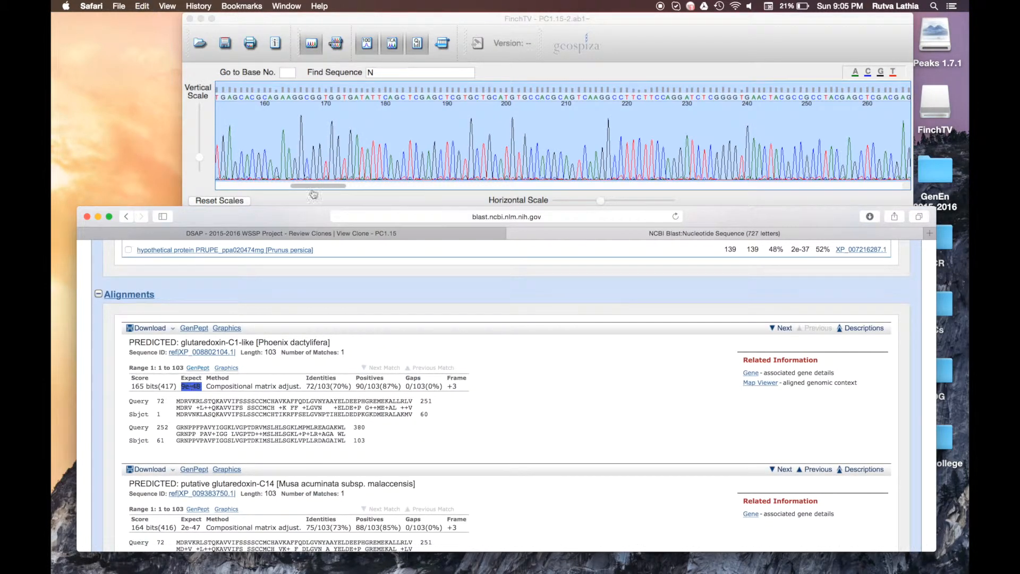
left_click(266, 233)
key("super+v")
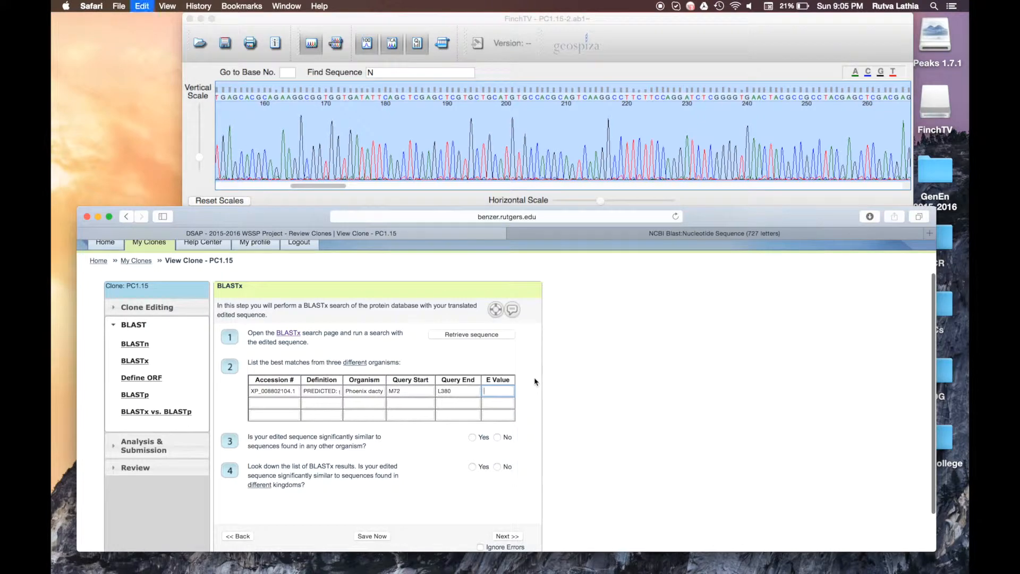
left_click(272, 403)
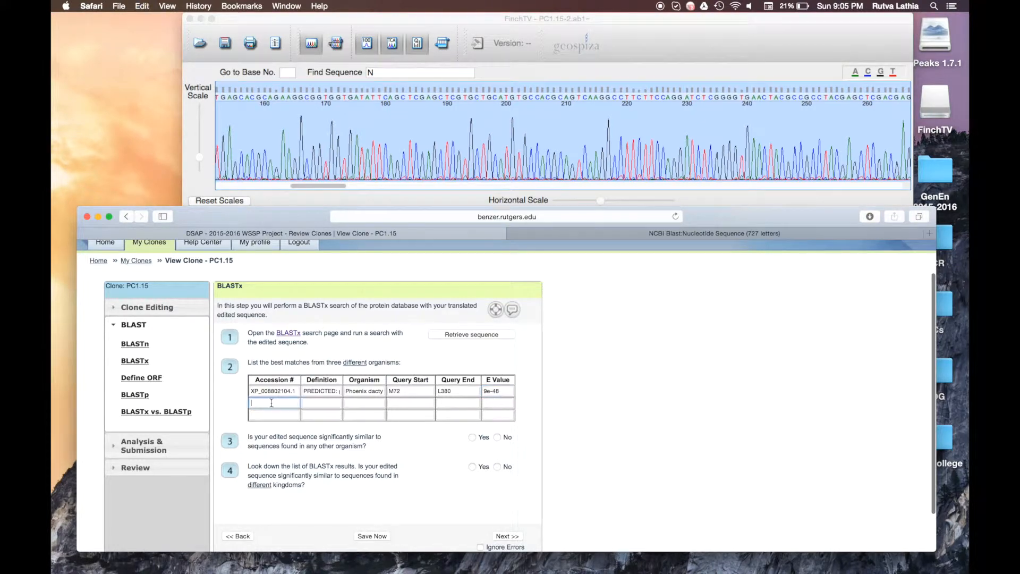
Step: Copy the Musa acuminata hit's accession XP_009383750.1, title and organism into row two
left_click(671, 233)
scroll(287, 372, "down", 2)
left_click_drag(240, 445, 178, 444)
left_click(291, 233)
key("super+v")
left_click(610, 234)
left_click(291, 234)
key("super+v")
left_click_drag(275, 433, 414, 437)
left_click(580, 234)
left_click(404, 233)
key("super+v")
Step: Fill row two's query range M72 to L380 and E value 2e-47
left_click(579, 234)
left_click(403, 234)
type("M72")
left_click(579, 233)
left_click(404, 234)
type("L380")
left_click(579, 233)
left_click_drag(201, 449, 180, 449)
key("super+c")
left_click(403, 232)
left_click(498, 403)
key("super+v")
Step: Enter the third hit's title and organism Elaeis guineensis into row three
left_click(579, 232)
scroll(291, 392, "down", 10)
scroll(355, 315, "down", 8)
triple_click(239, 386)
left_click(415, 233)
key("super+v")
left_click_drag(341, 414, 301, 413)
key("super+v")
Step: Add accession XP_010904787.1 and query range M72 to L380 to row three
left_click(579, 233)
left_click_drag(236, 396, 181, 396)
left_click(403, 233)
key("super+v")
left_click(579, 232)
left_click(403, 233)
type("M72")
left_click(579, 233)
left_click(404, 233)
left_click(474, 413)
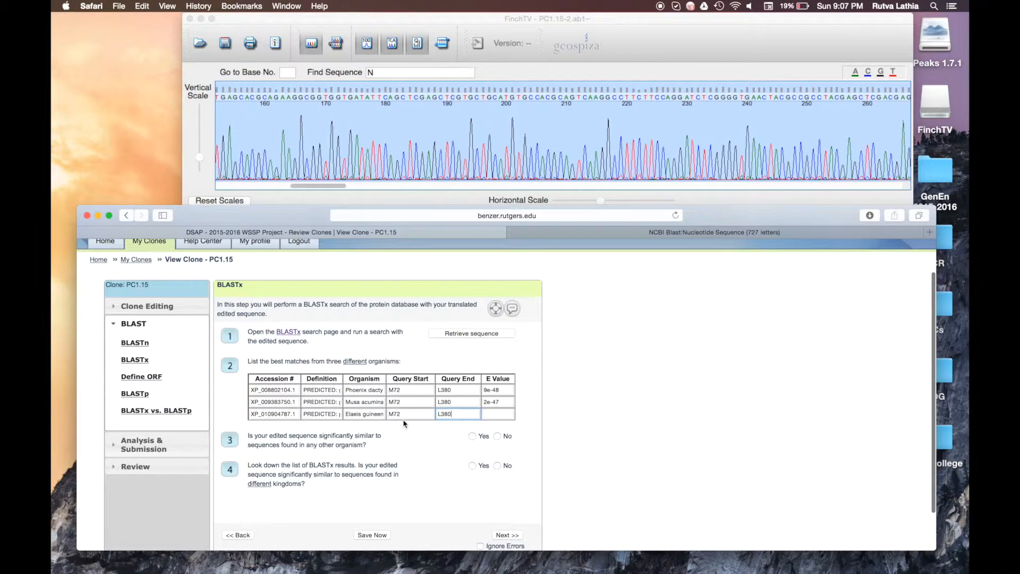
left_click(558, 233)
scroll(512, 347, "up", 1)
scroll(511, 347, "up", 15)
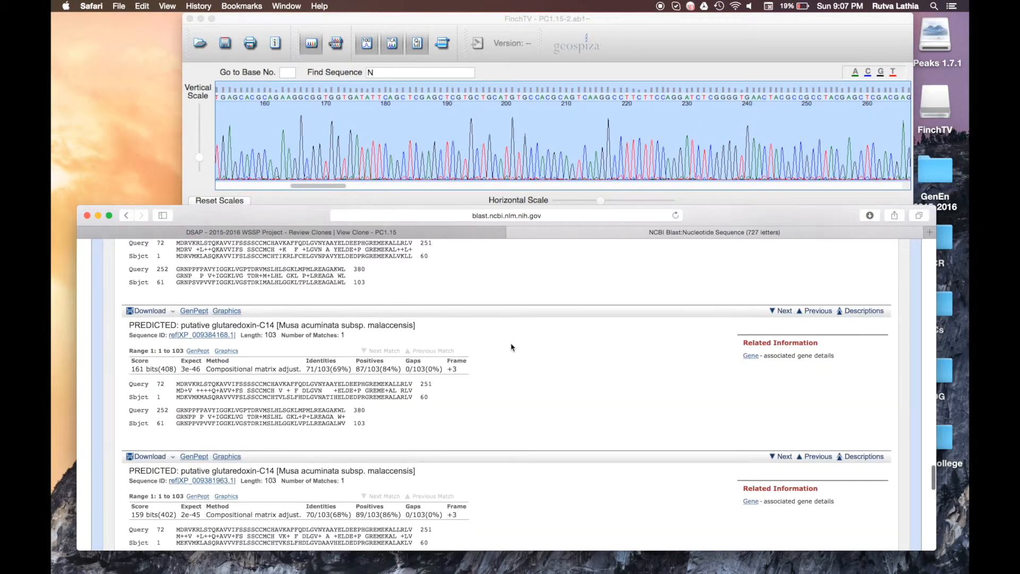
scroll(511, 347, "up", 20)
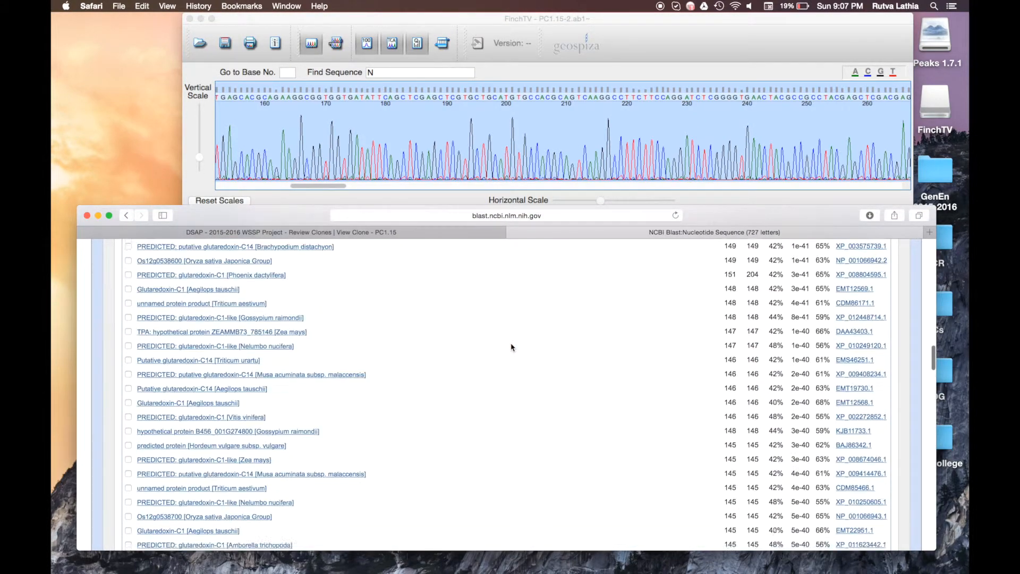
scroll(512, 347, "up", 2)
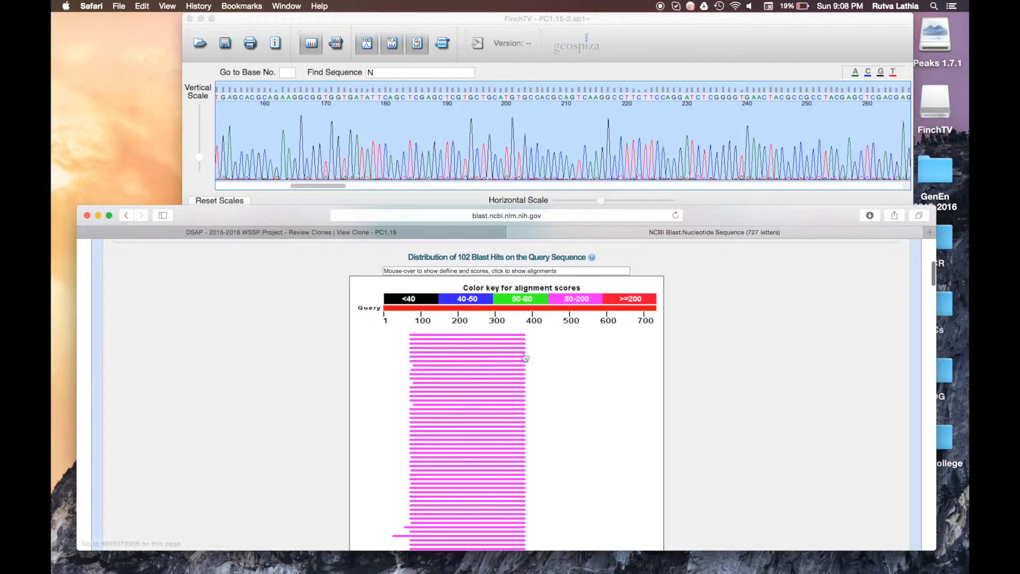
scroll(513, 355, "up", 3)
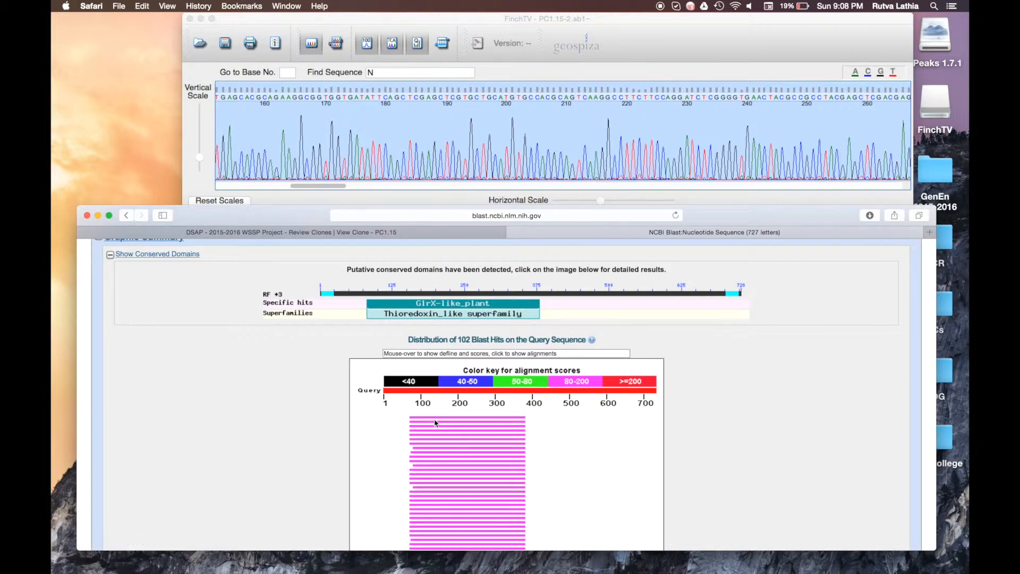
scroll(435, 423, "down", 5)
scroll(434, 423, "up", 4)
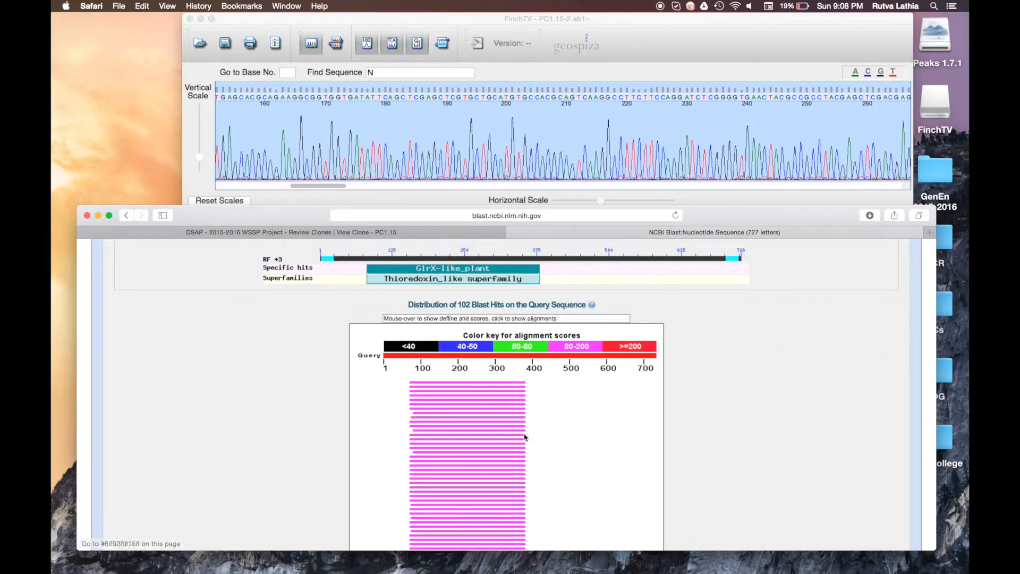
scroll(481, 457, "down", 15)
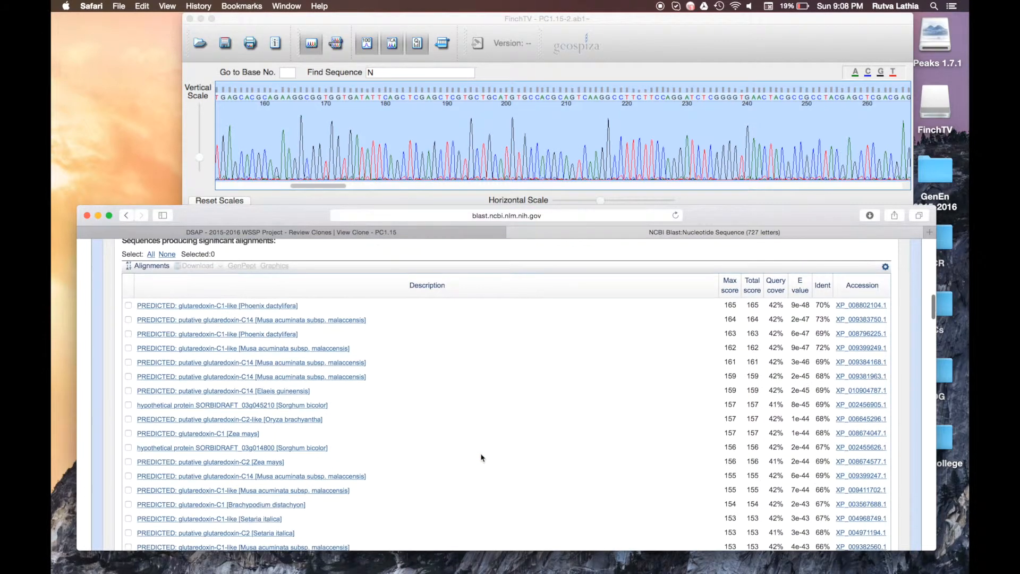
scroll(481, 457, "down", 10)
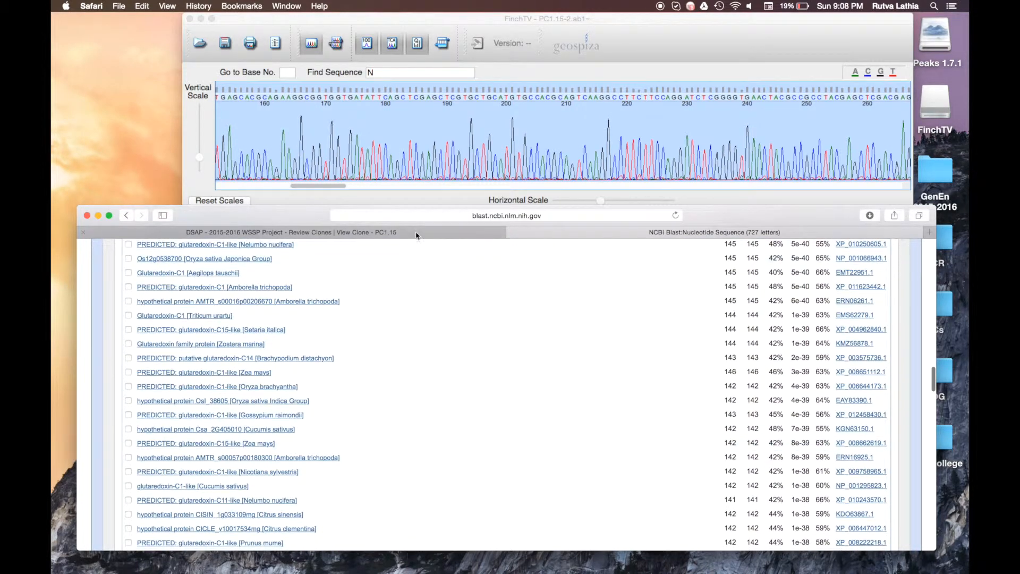
left_click(404, 237)
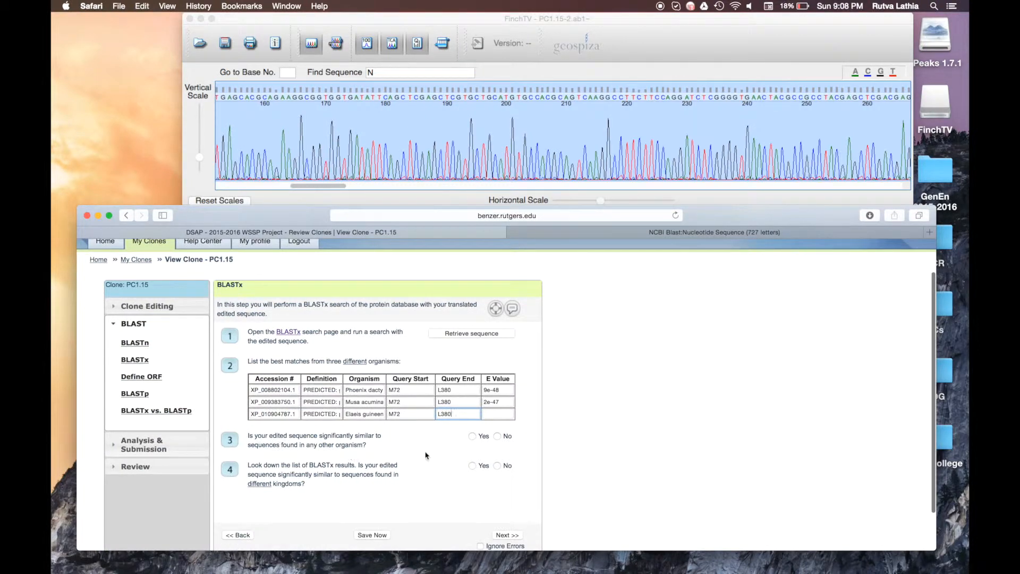
Step: Copy the Elaeis guineensis E value 2e-45 from the BLAST results into row three's E Value cell
left_click(662, 233)
scroll(317, 371, "up", 3)
scroll(317, 370, "up", 15)
scroll(317, 370, "up", 10)
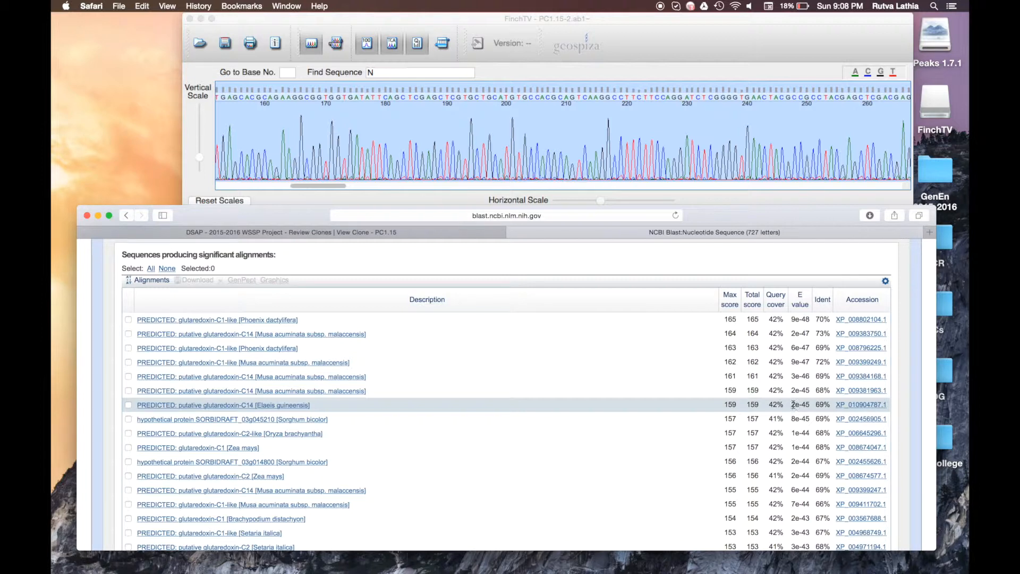
mouse_move(792, 404)
left_mouse_down()
mouse_move(821, 405)
mouse_move(810, 406)
left_mouse_up()
key("super+c")
left_click(274, 231)
left_click(490, 414)
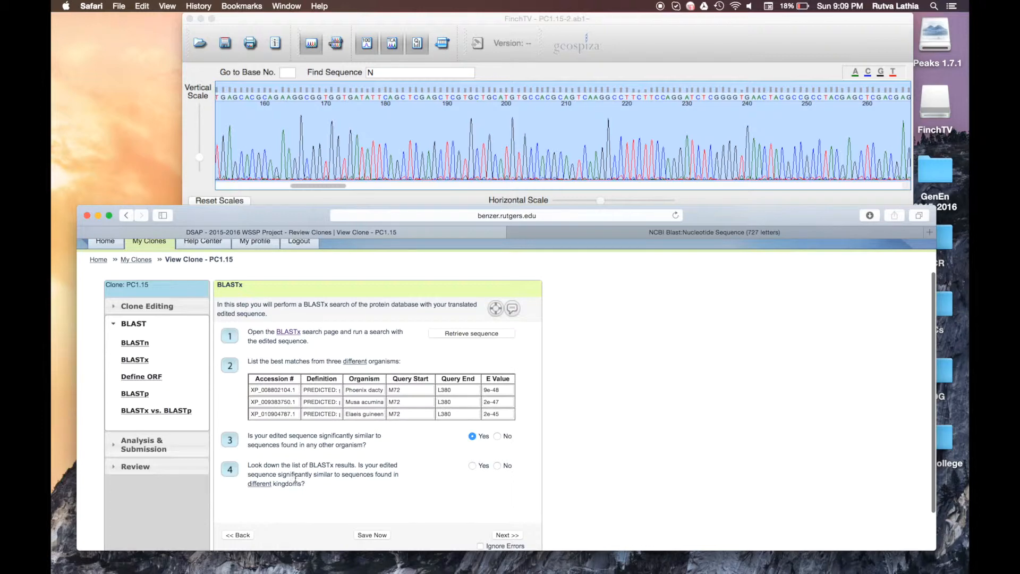
Step: Try opening the top three hits in new tabs, then close the unwanted BLAST pages that appear
left_click(631, 230)
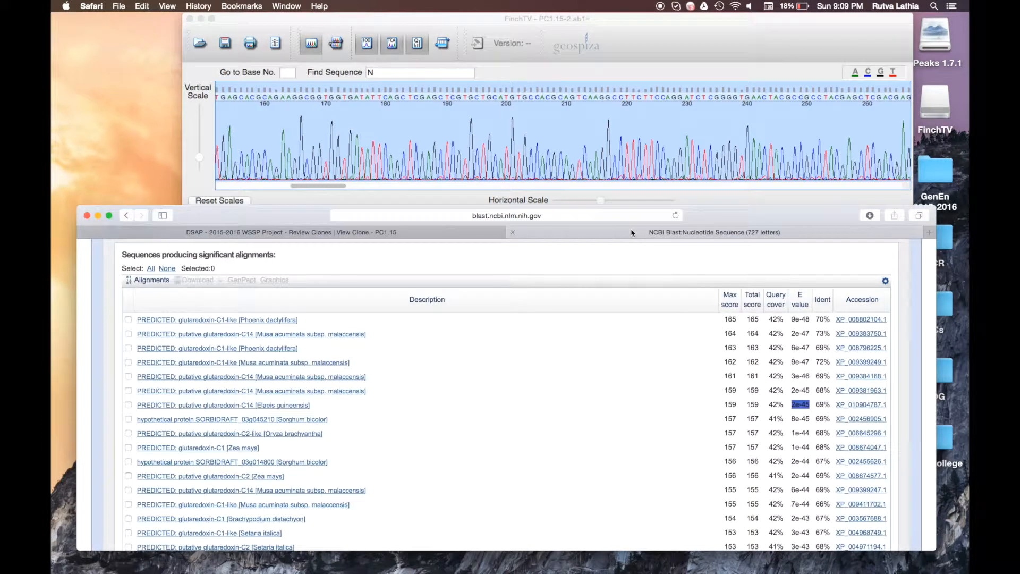
right_click(273, 322)
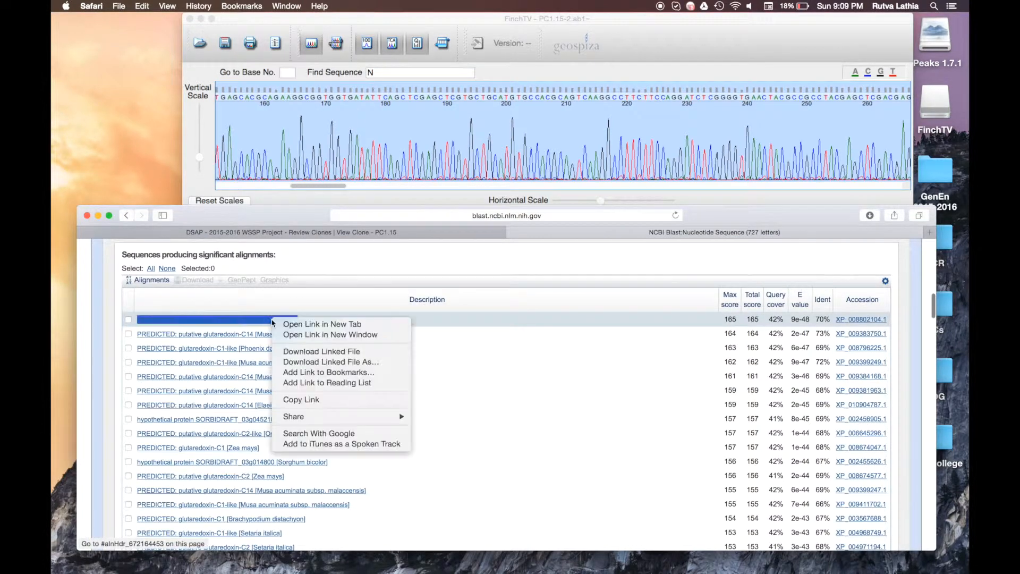
left_click(289, 325)
right_click(287, 334)
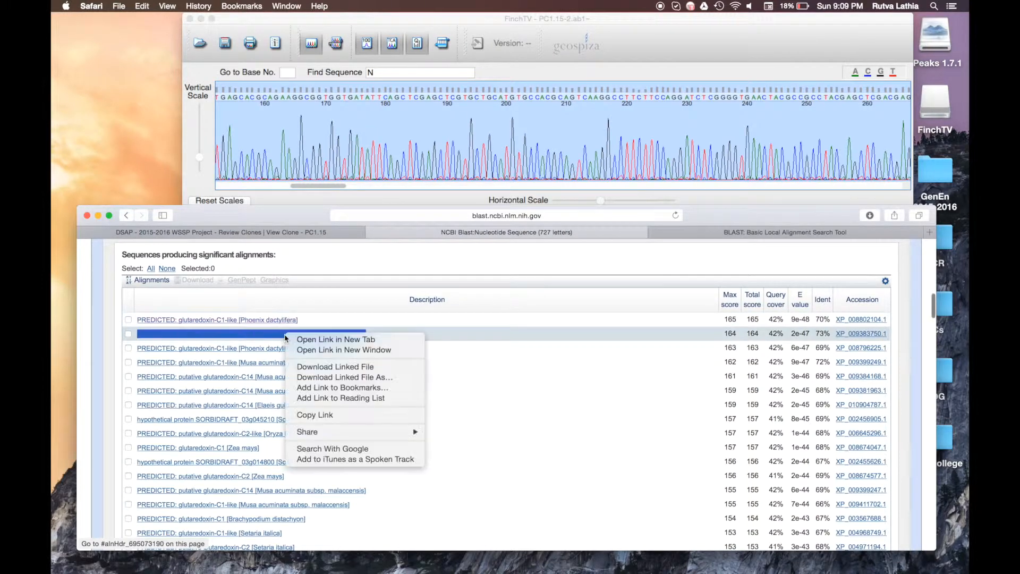
left_click(306, 340)
right_click(267, 405)
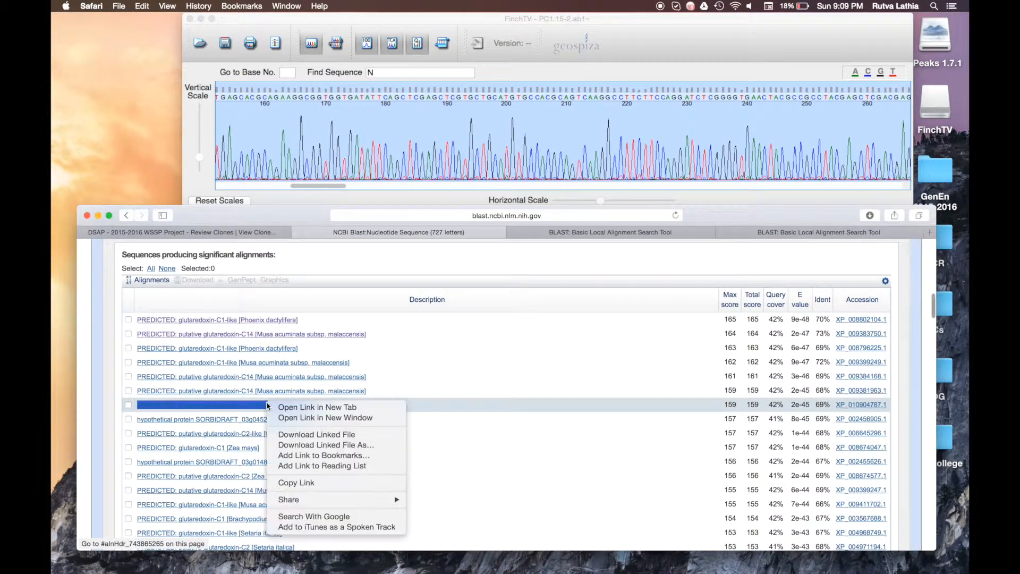
left_click(289, 410)
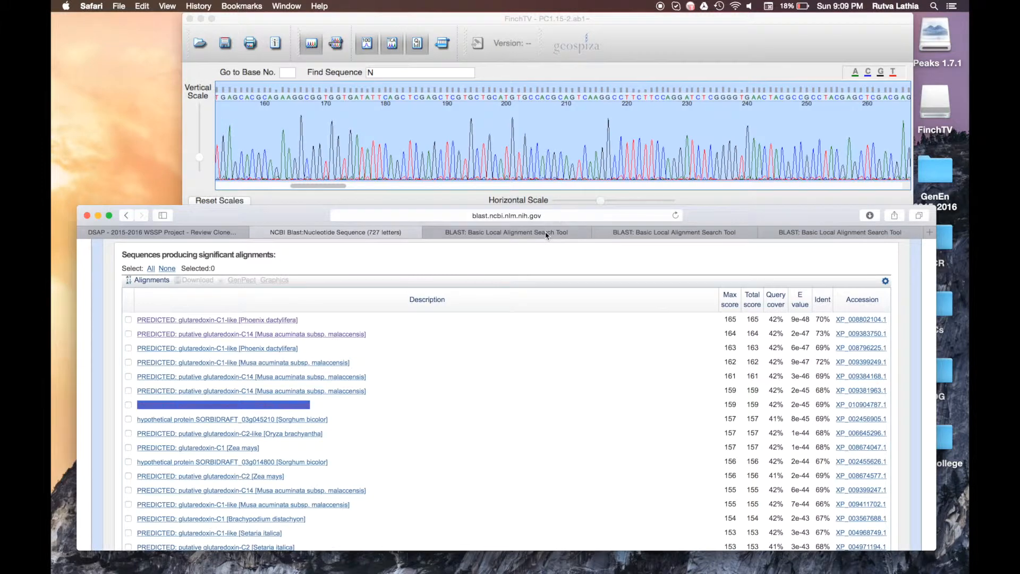
left_click(549, 233)
left_click(428, 232)
left_click(428, 232)
left_click(428, 233)
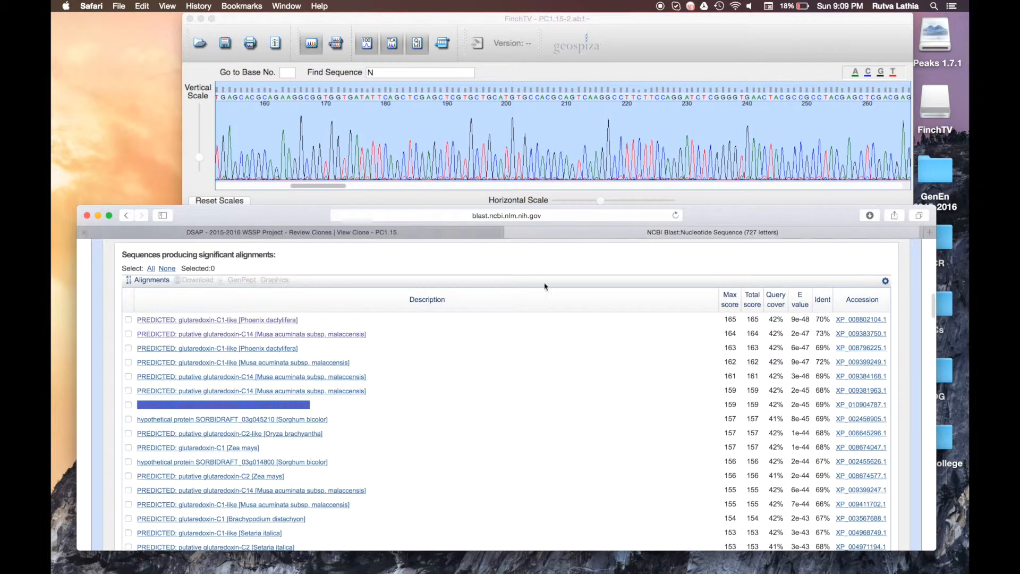
Step: Open the protein records for XP_008802104.1, XP_009383750.1 and the Elaeis guineensis hit in new tabs
right_click(878, 320)
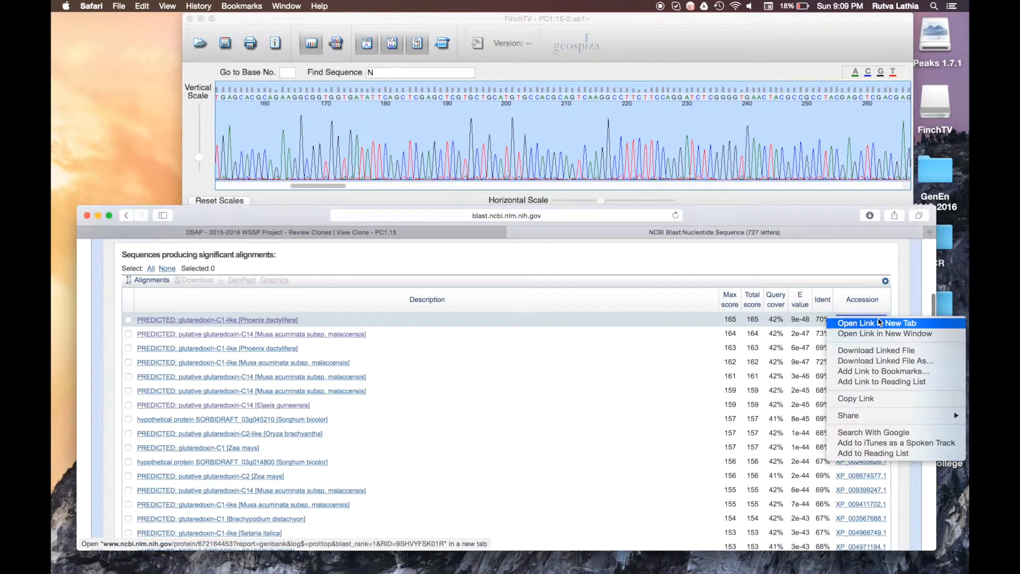
left_click(878, 322)
right_click(865, 335)
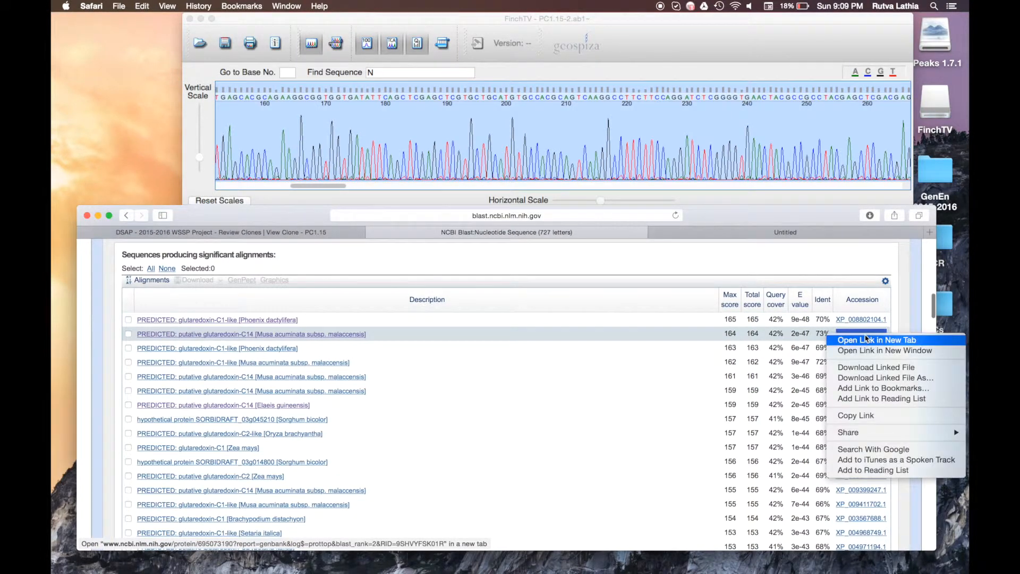
left_click(865, 349)
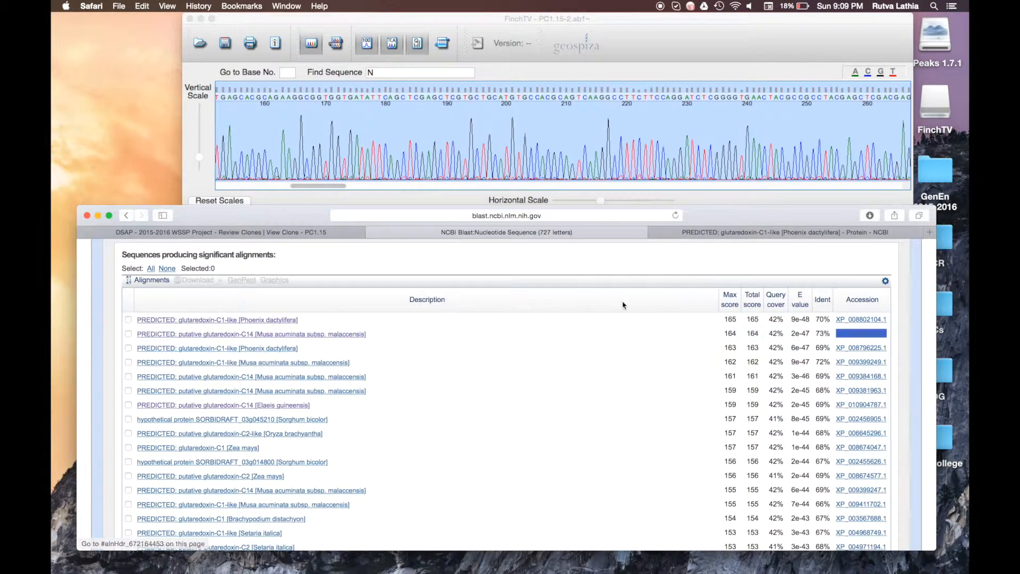
right_click(885, 334)
left_click(886, 337)
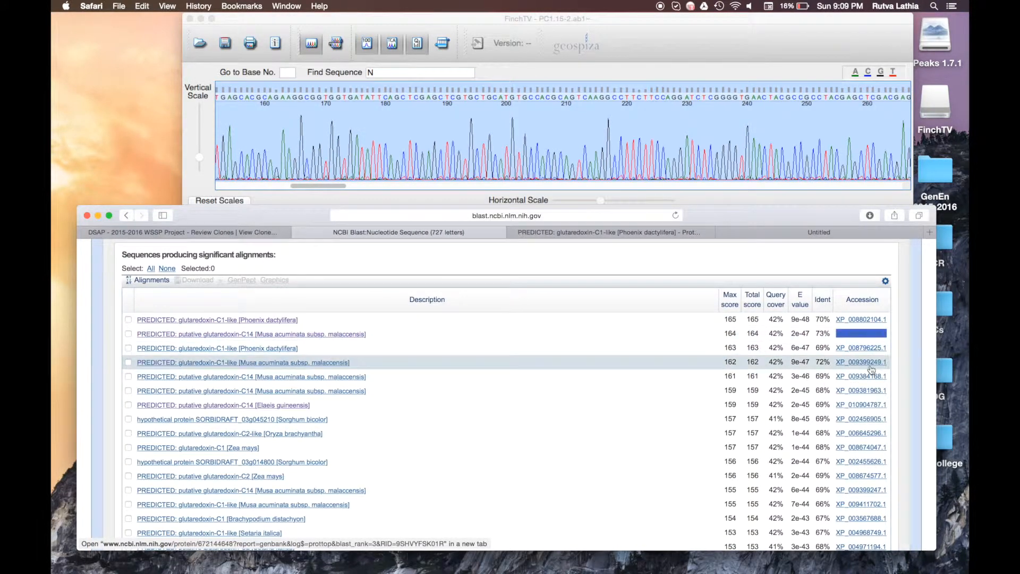
right_click(856, 405)
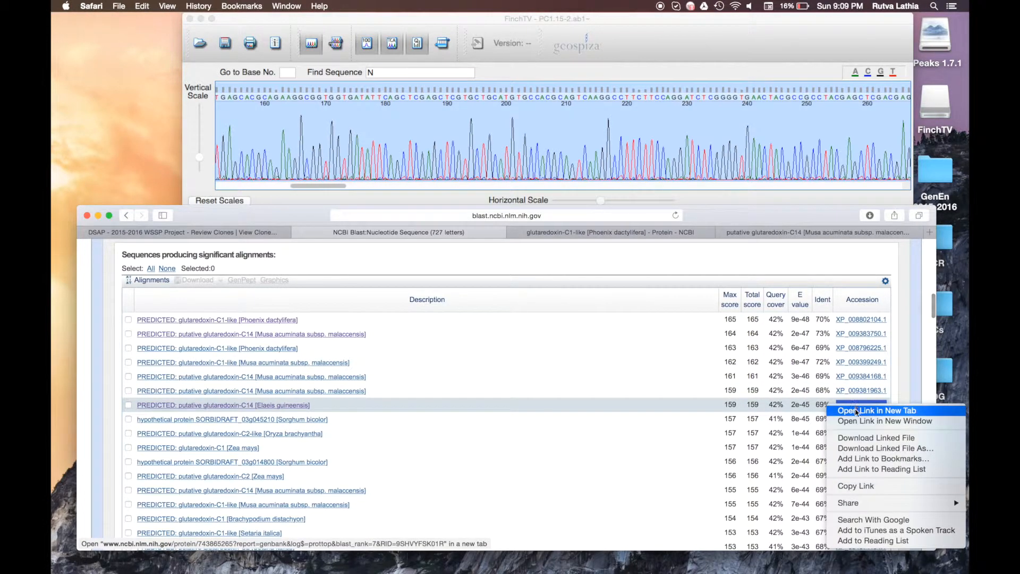
left_click(857, 409)
Step: Review the Phoenix, Musa and Elaeis glutaredoxin records, then close all three
left_click(552, 232)
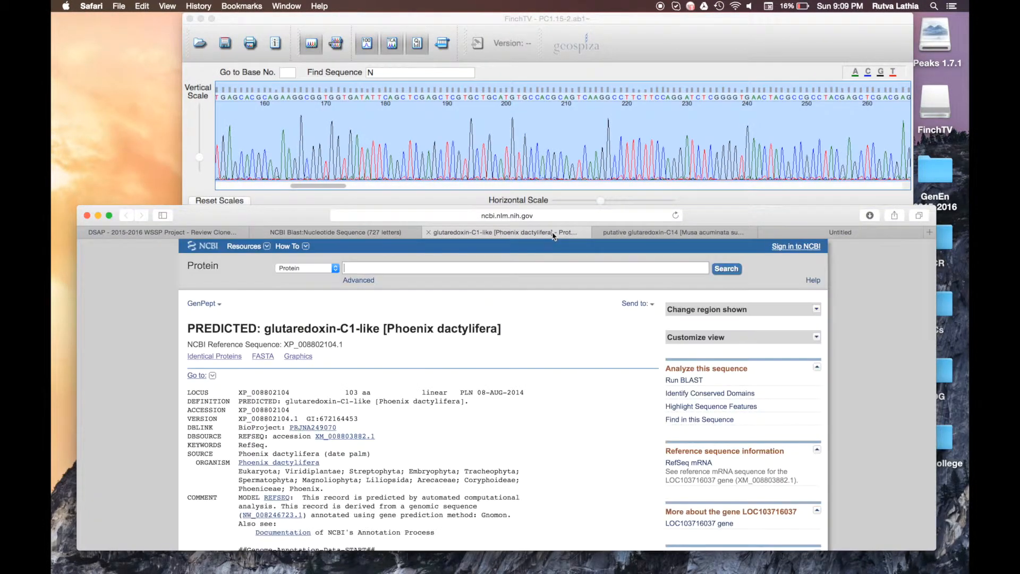
scroll(359, 371, "down", 2)
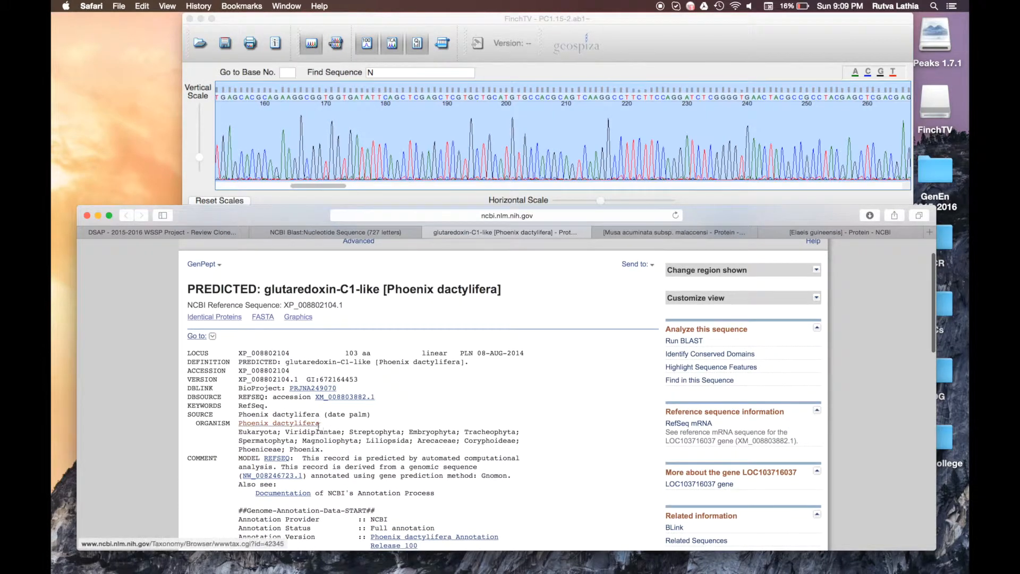
left_click(682, 233)
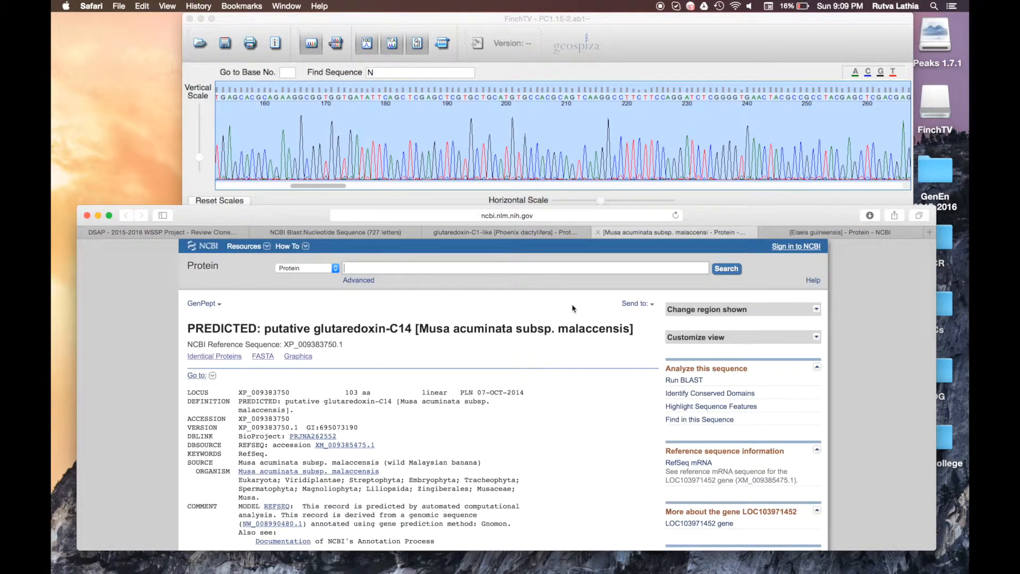
left_click(820, 234)
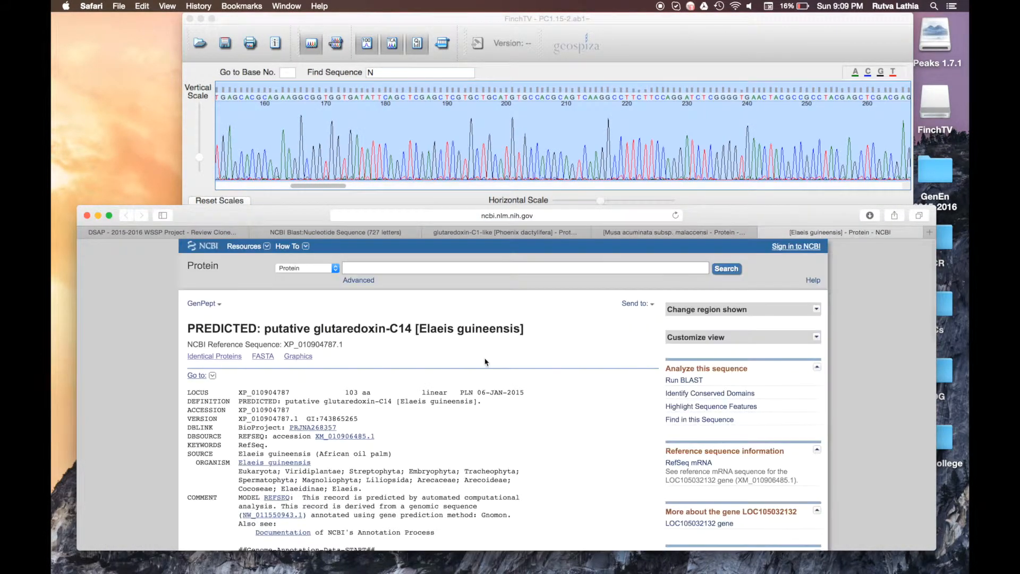
left_click(429, 232)
left_click(428, 232)
left_click(429, 233)
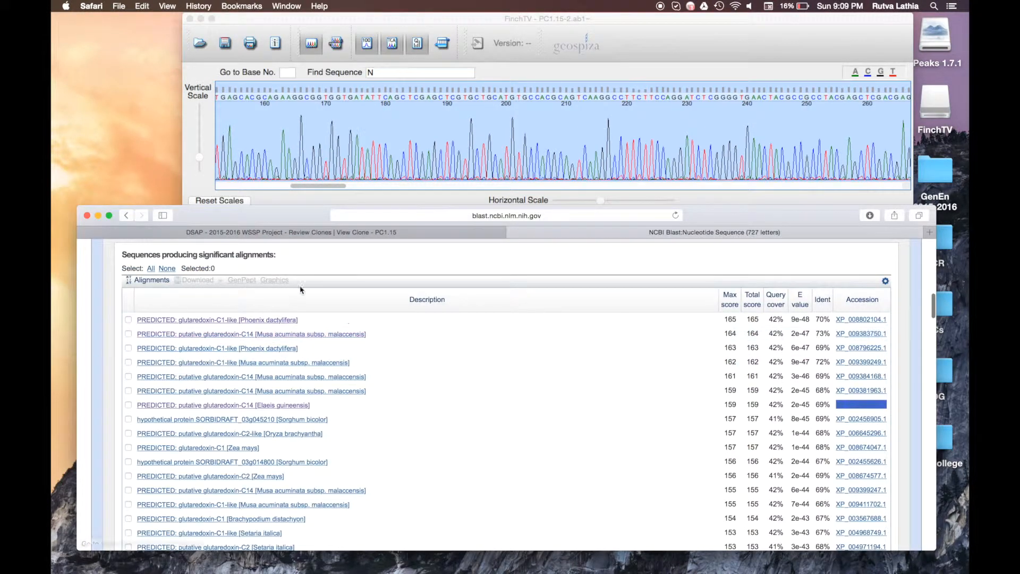
Step: Answer No to the different-kingdoms question and advance to the Define ORF step
left_click(383, 232)
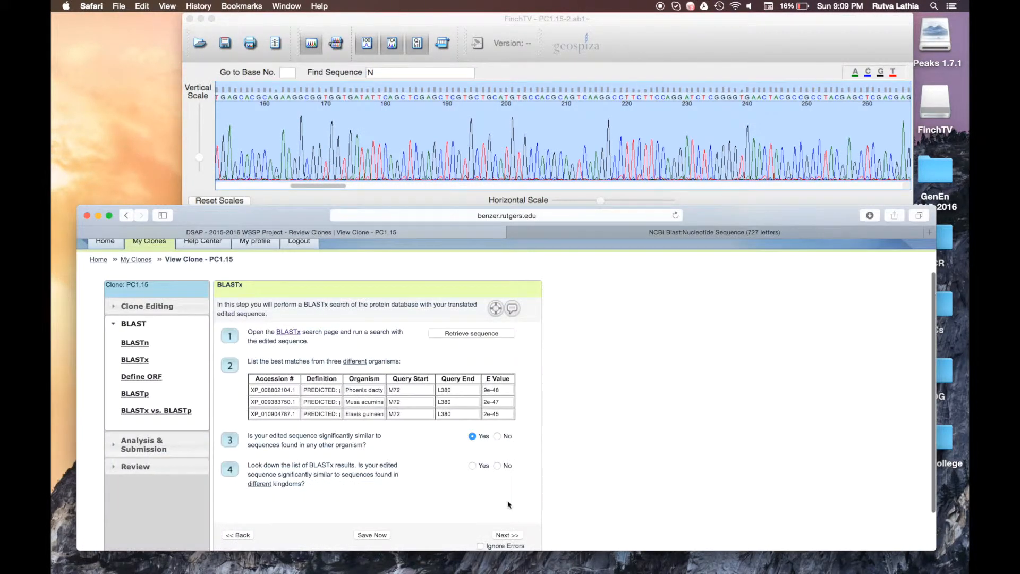
left_click(497, 466)
left_click(507, 535)
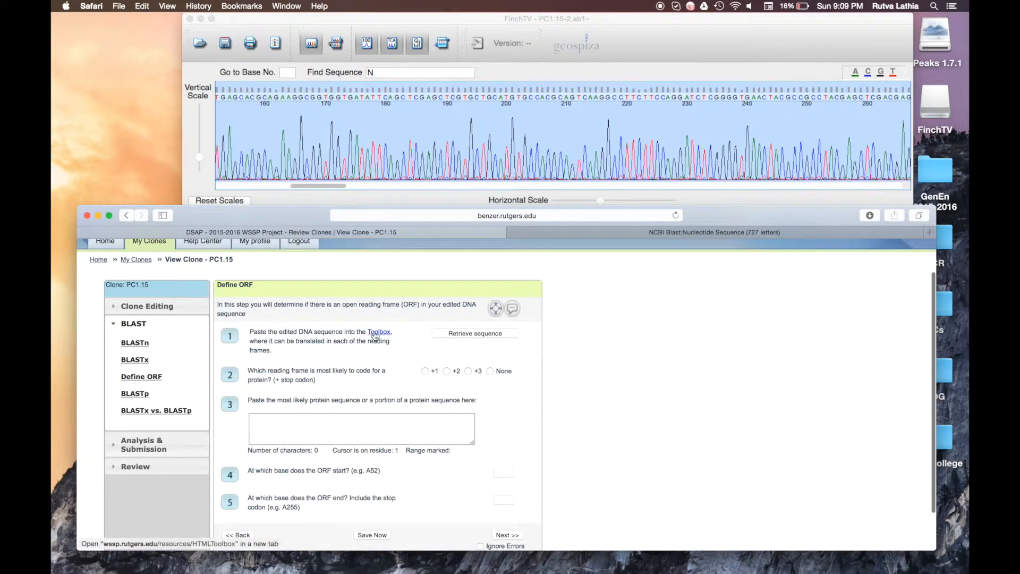
Step: Move the BLAST results into their own minimized window and open the WSSP Toolbox
left_click(711, 232)
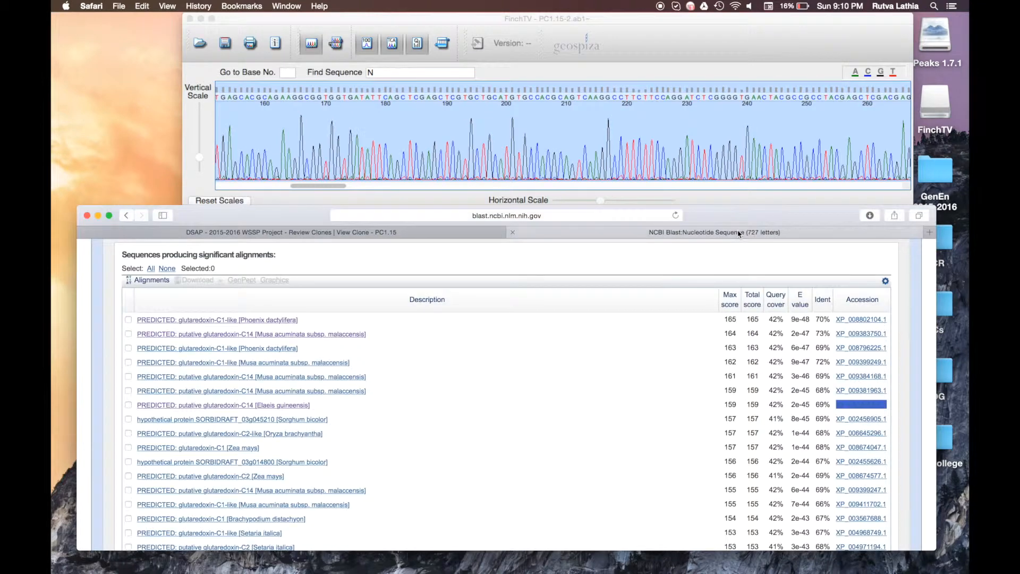
left_click_drag(712, 232, 198, 228)
left_click(74, 292)
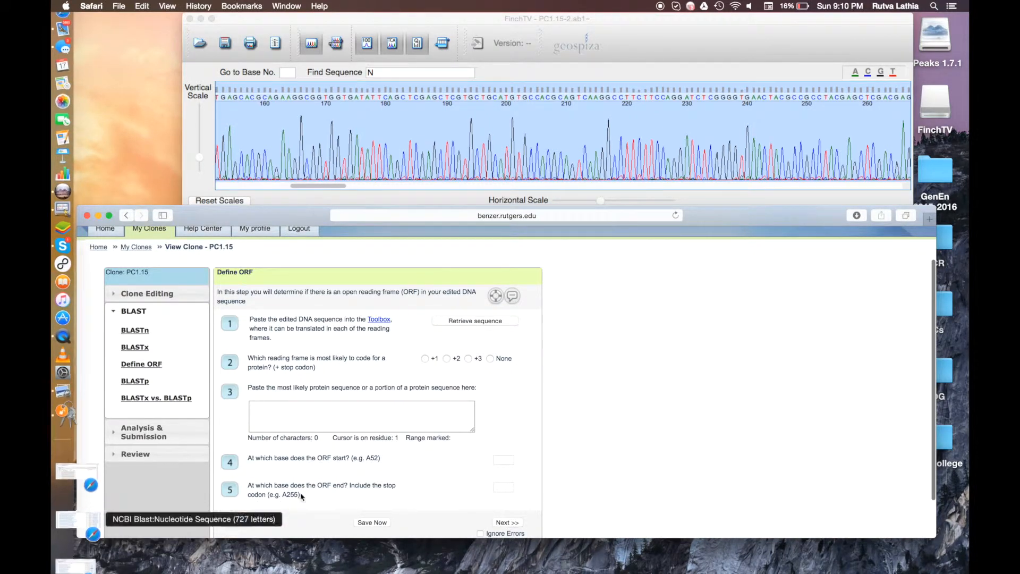
left_click(374, 320)
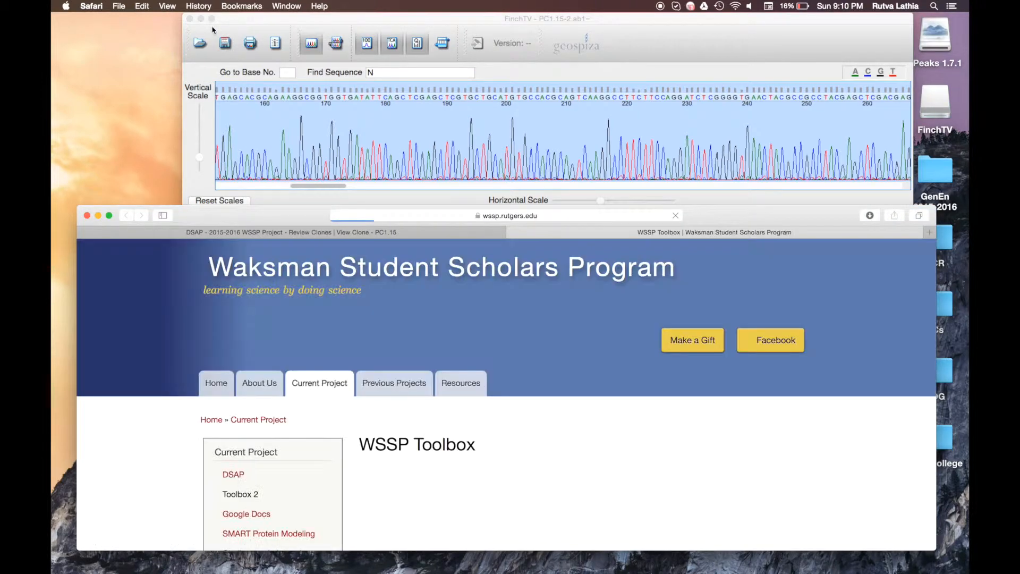
Step: Retrieve clone PC1.15's edited DNA sequence in DSAP and paste it into the Toolbox sequence box
left_click_drag(217, 206, 217, 21)
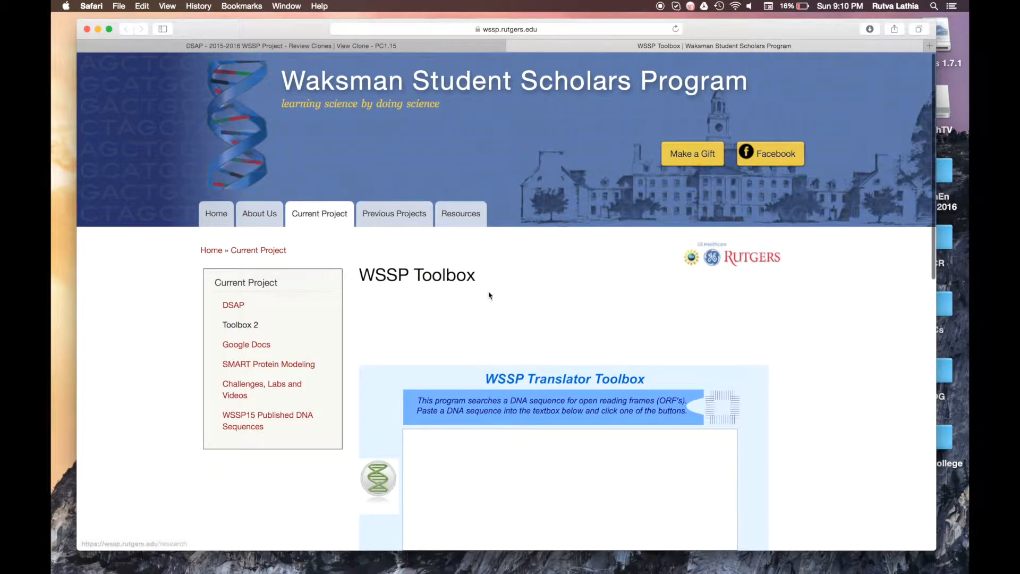
scroll(487, 291, "down", 5)
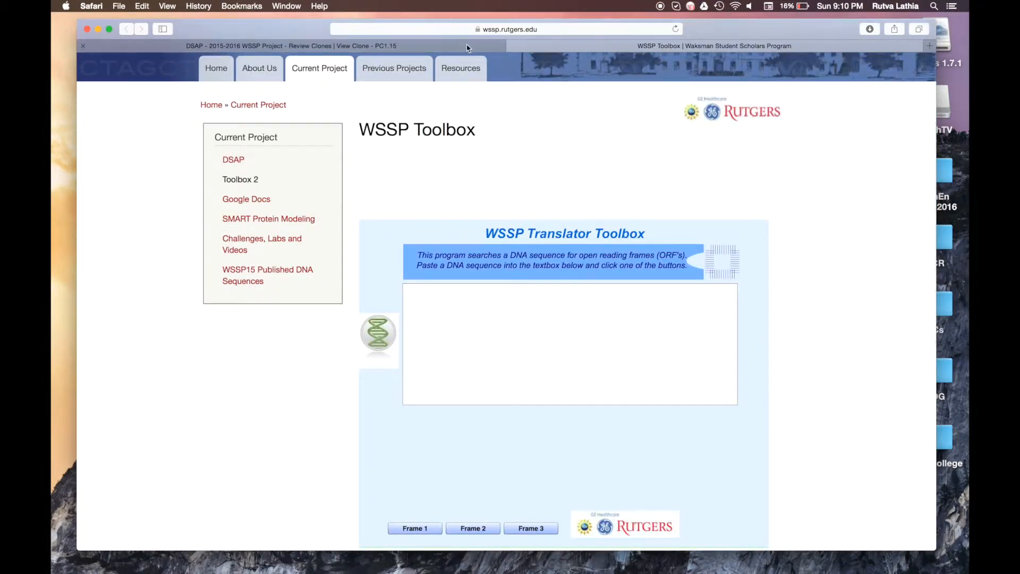
left_click(388, 45)
left_click(470, 188)
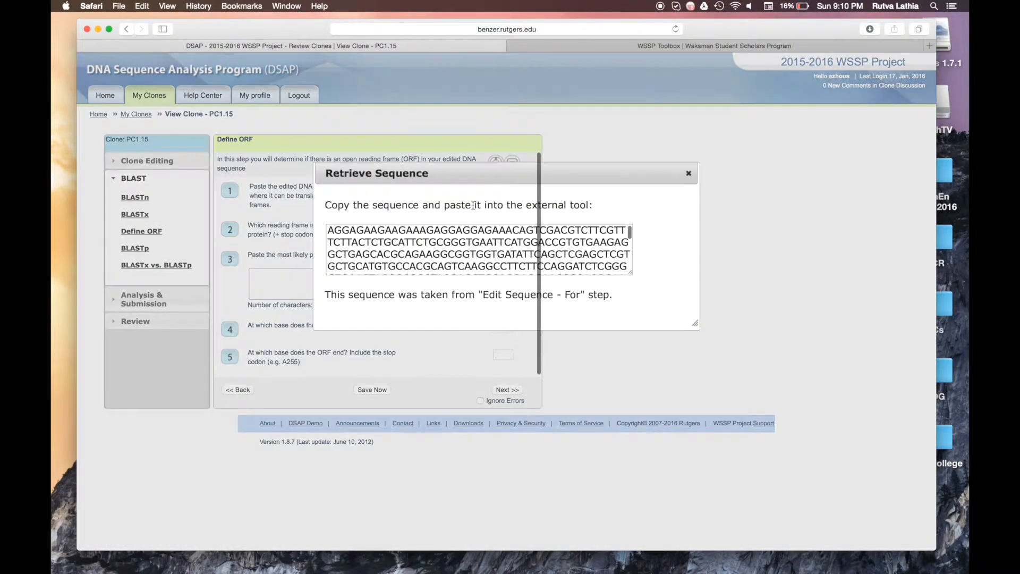
left_click(474, 234)
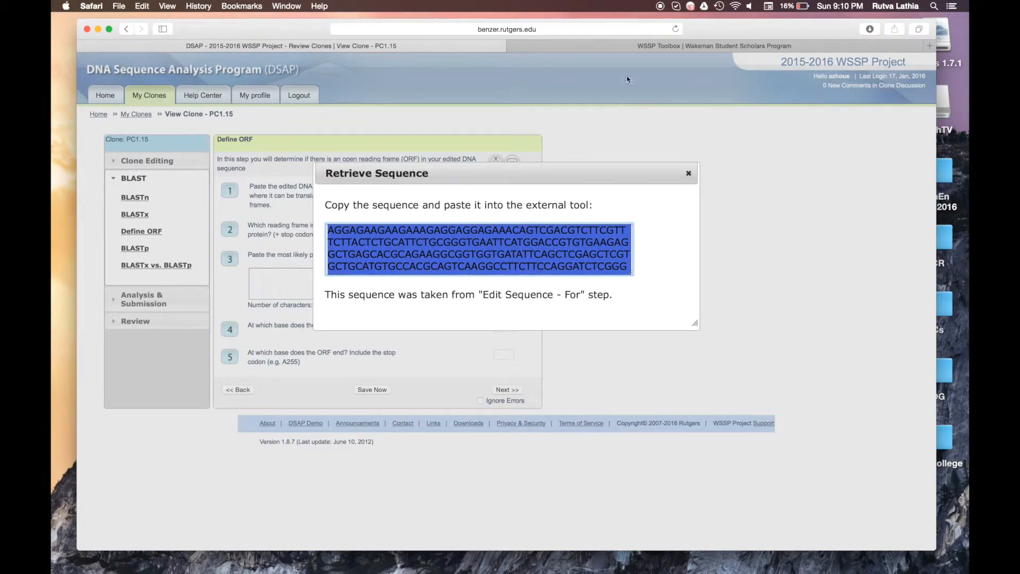
left_click(628, 44)
left_click(554, 323)
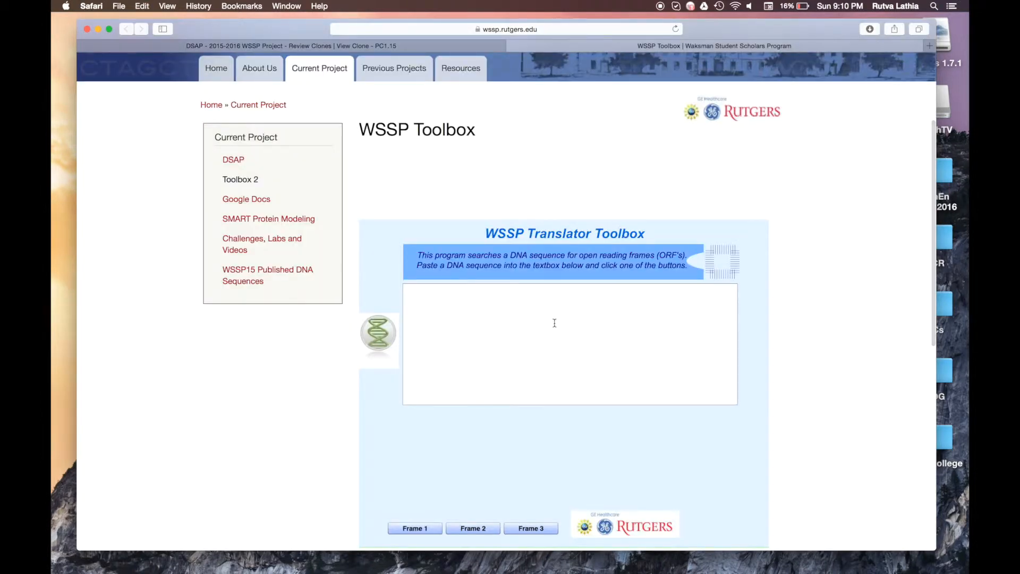
key("super+v")
Step: Restore the NCBI blastx results window and scroll through its results
mouse_move(53, 481)
left_click(53, 502)
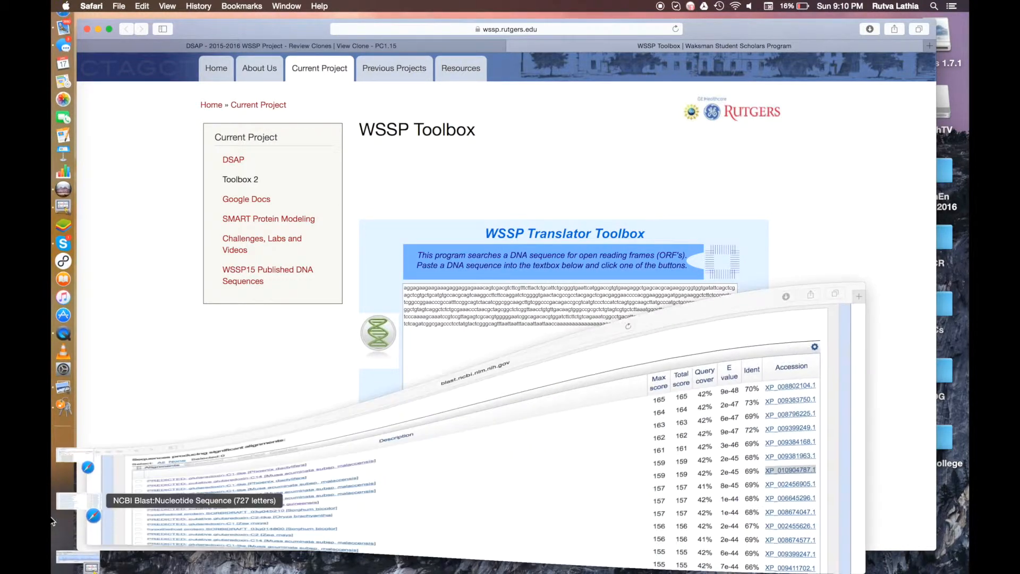
scroll(336, 433, "up", 15)
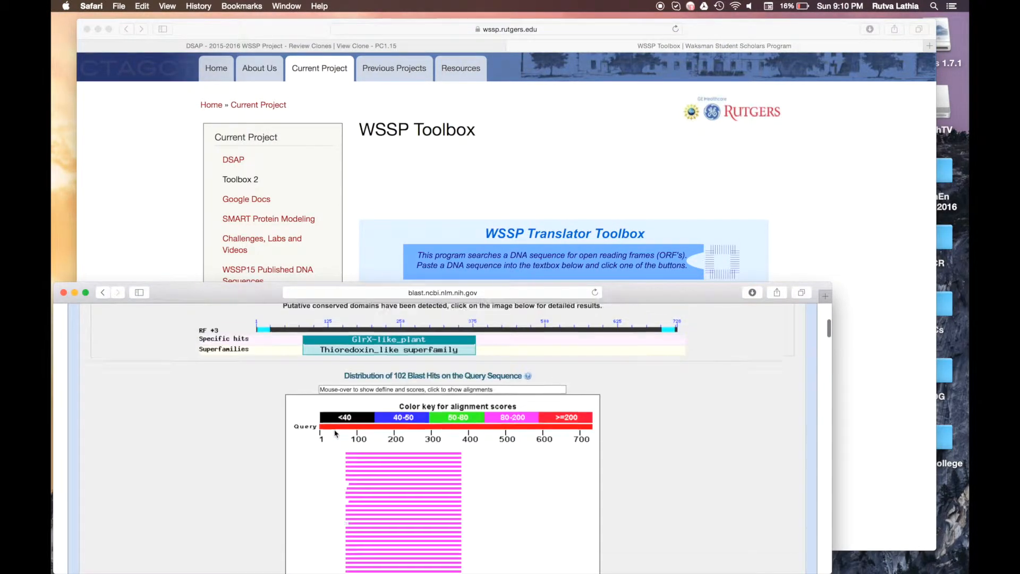
scroll(335, 433, "down", 4)
scroll(335, 433, "down", 15)
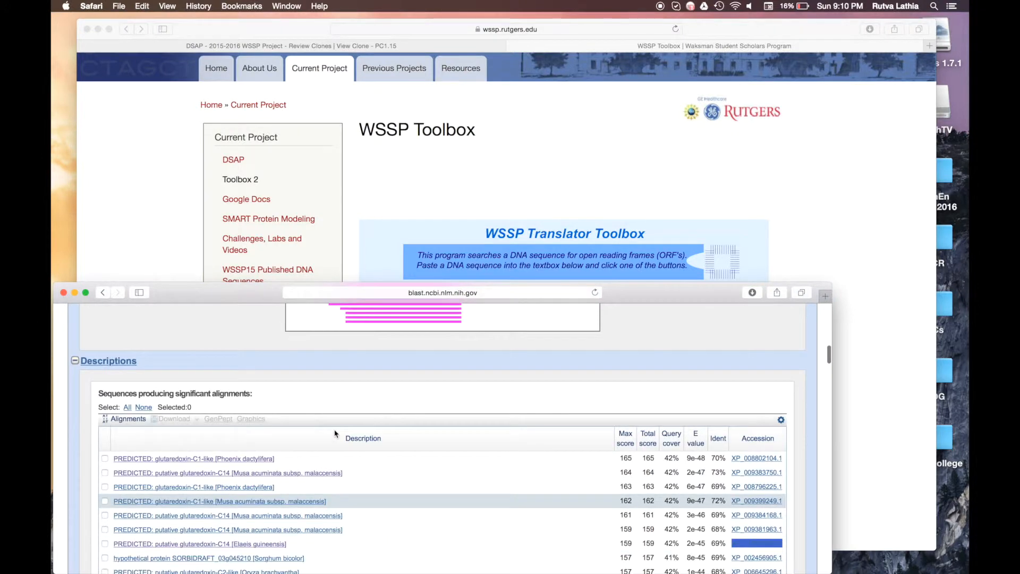
scroll(335, 433, "down", 12)
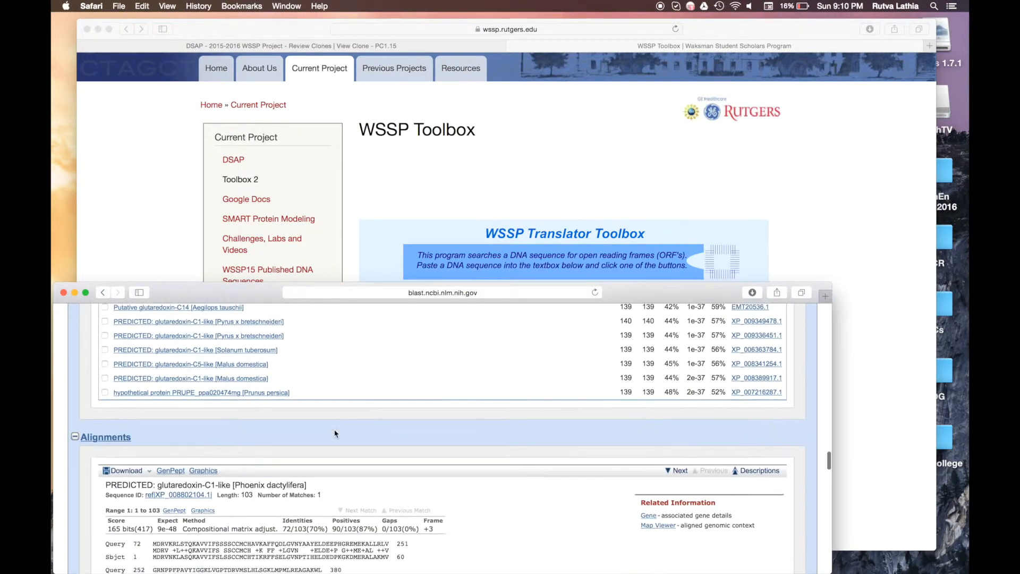
scroll(335, 433, "down", 3)
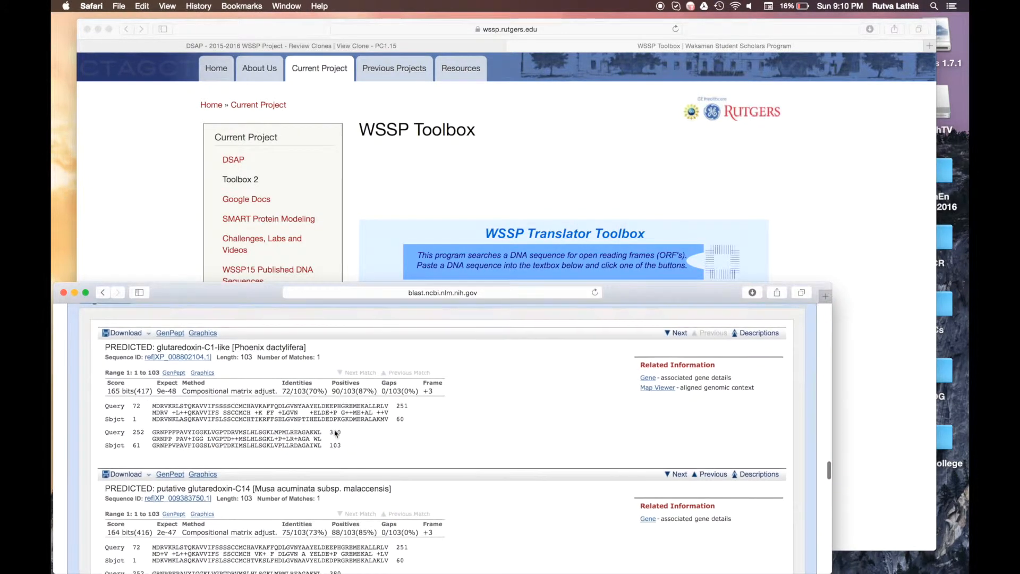
scroll(336, 433, "up", 2)
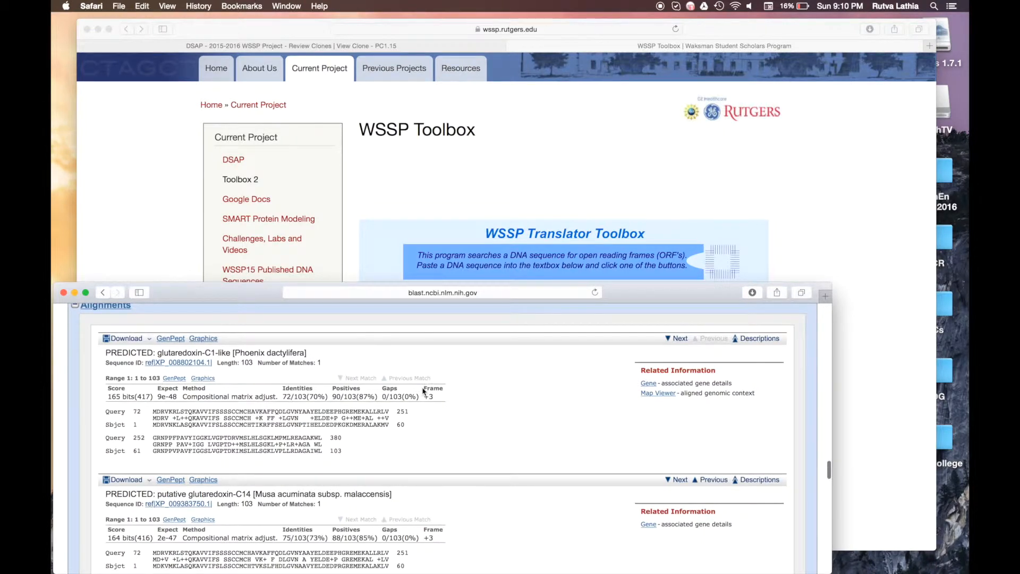
left_click_drag(424, 389, 442, 404)
left_click(442, 403)
scroll(442, 403, "down", 3)
scroll(441, 404, "up", 5)
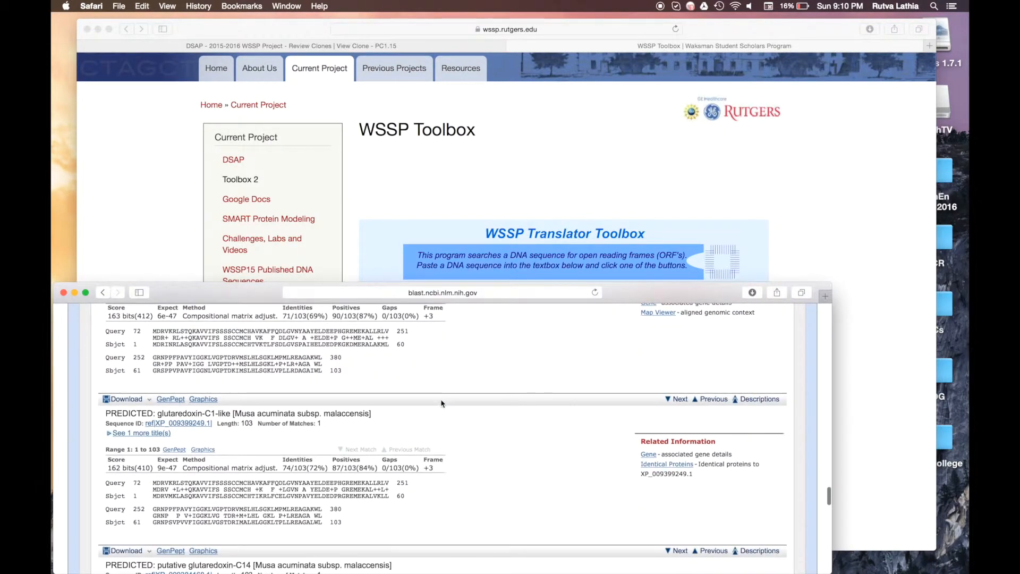
left_click(514, 183)
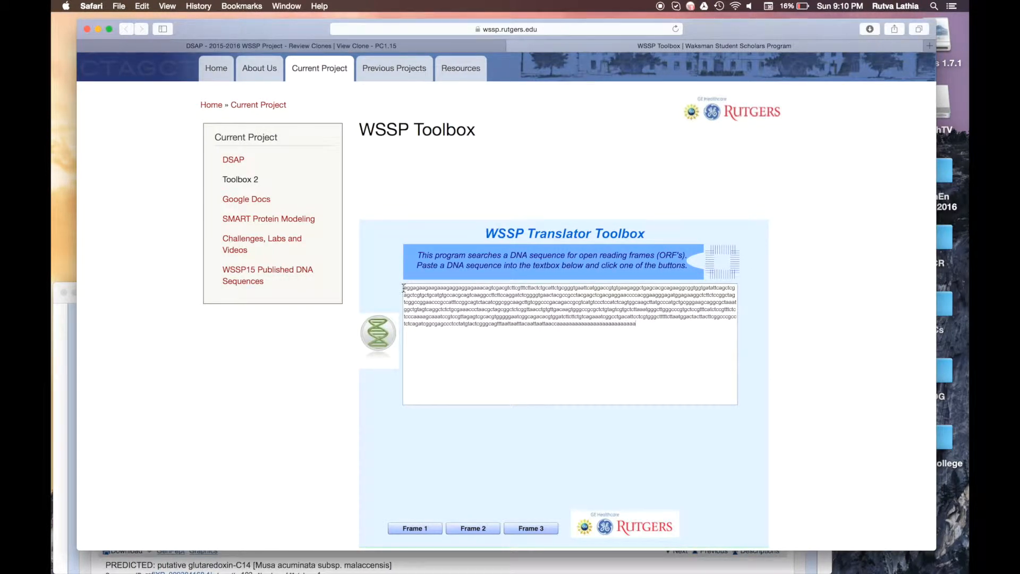
left_click_drag(403, 288, 414, 290)
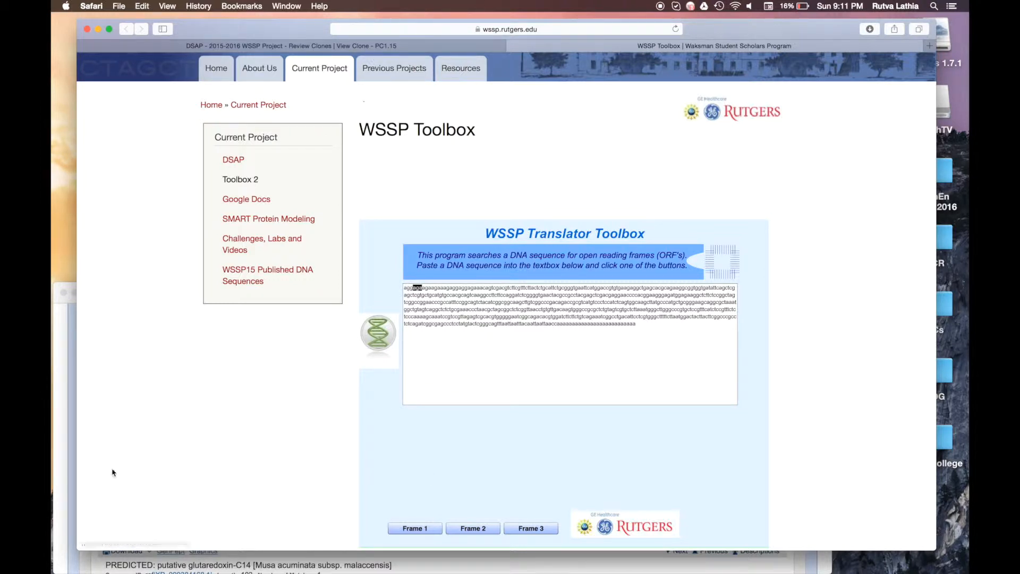
left_click(74, 500)
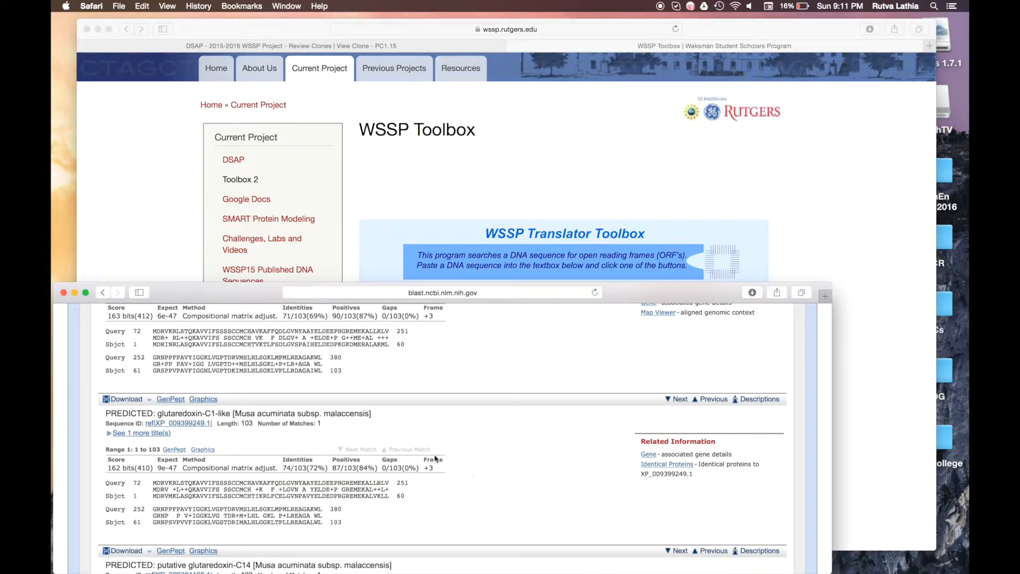
scroll(433, 455, "down", 7)
scroll(433, 456, "down", 12)
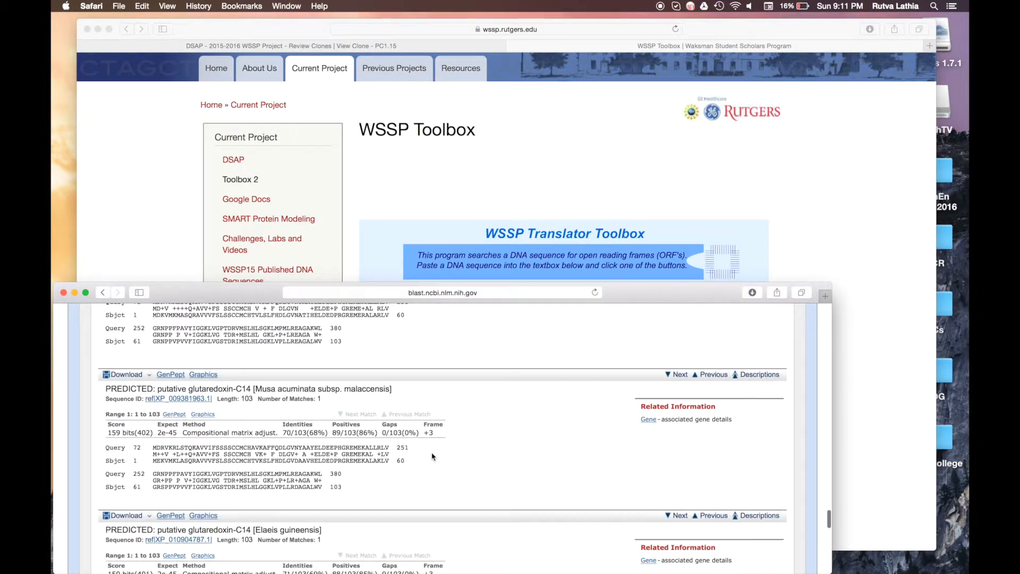
scroll(433, 456, "down", 9)
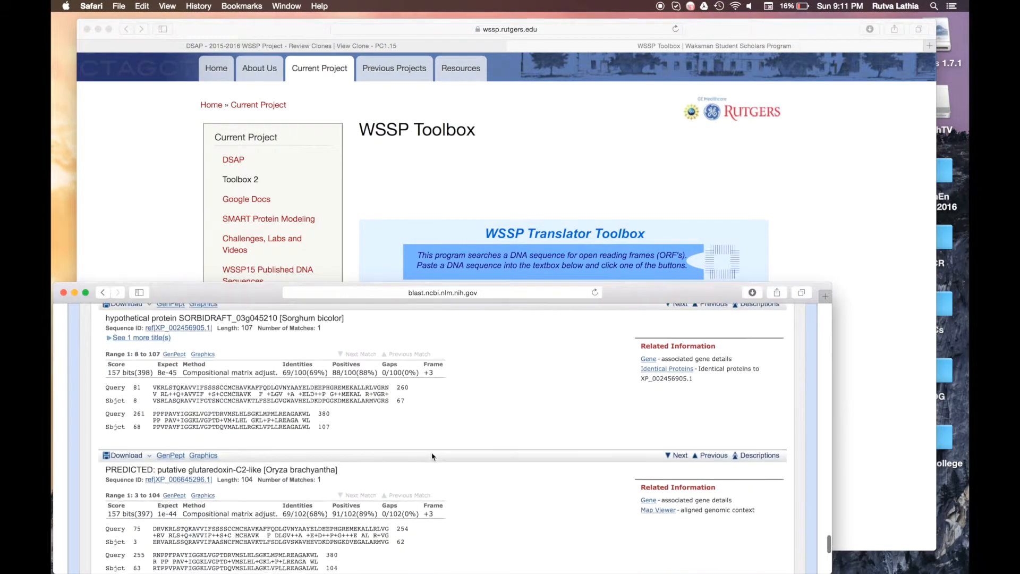
scroll(433, 456, "down", 1)
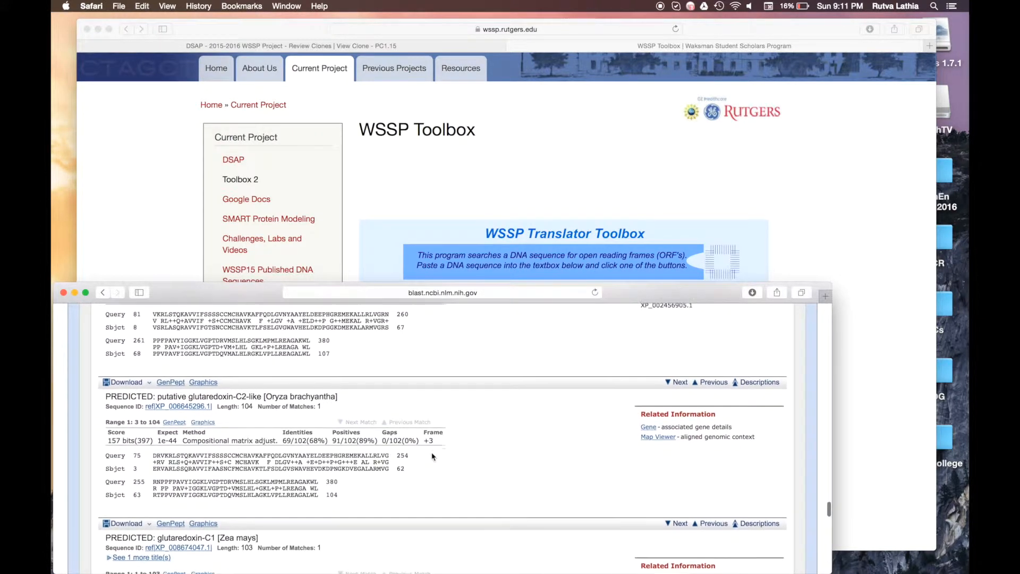
scroll(433, 456, "up", 20)
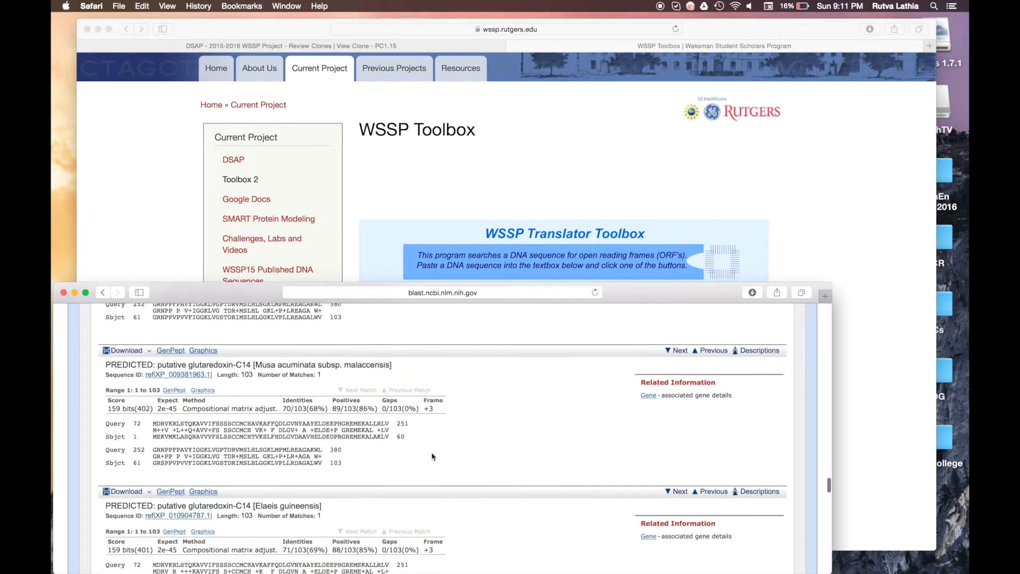
scroll(433, 455, "up", 12)
Step: Translate the DNA in reading frames 1, 2 and 3 and mark the first M in frame 3
left_click(482, 210)
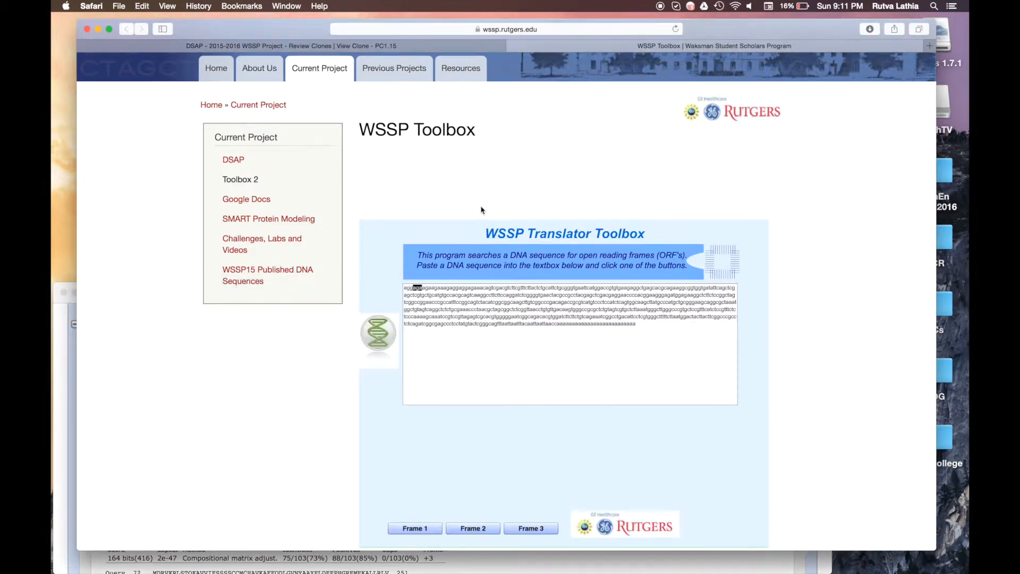
left_click(414, 528)
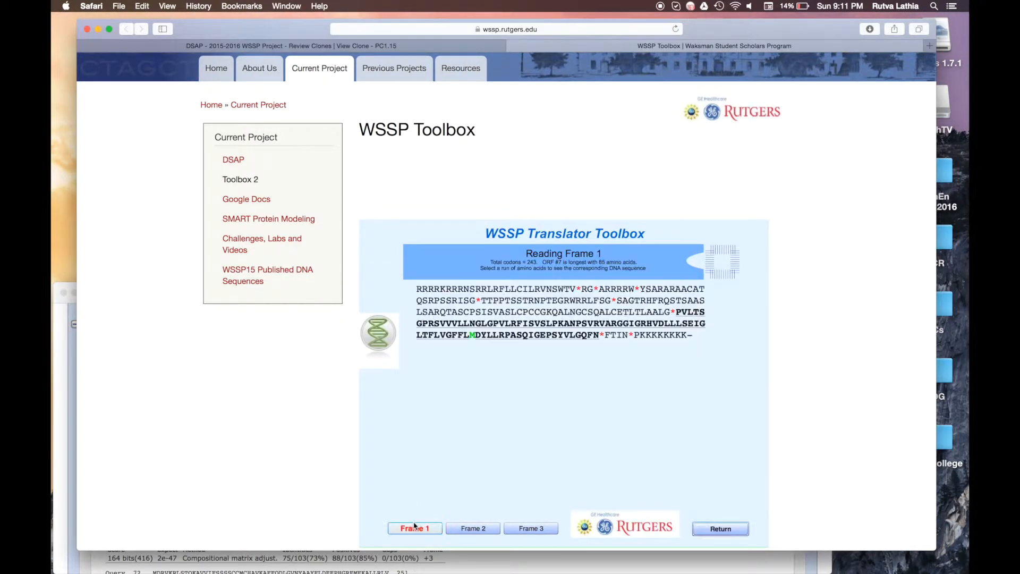
left_click(475, 534)
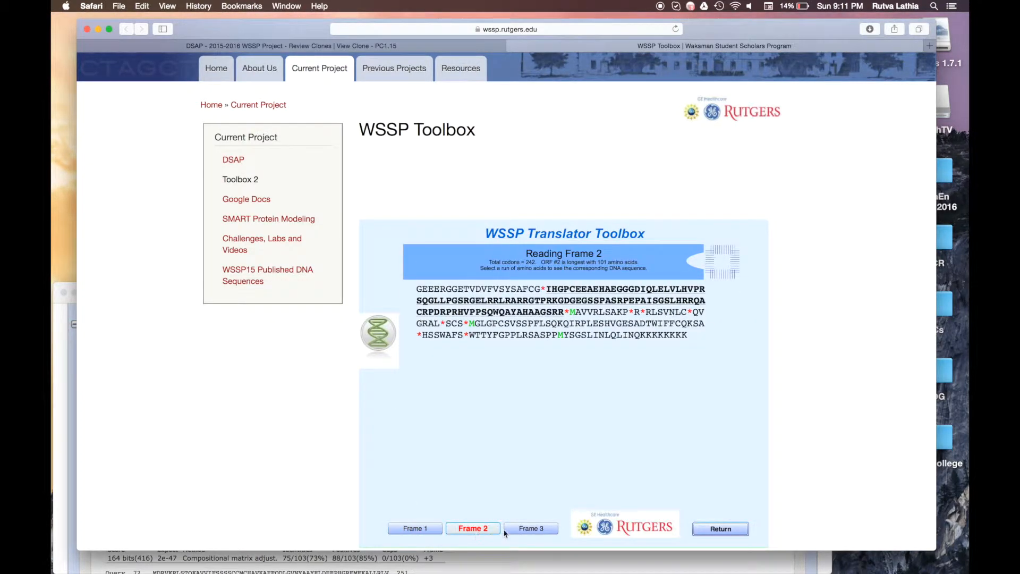
left_click(516, 529)
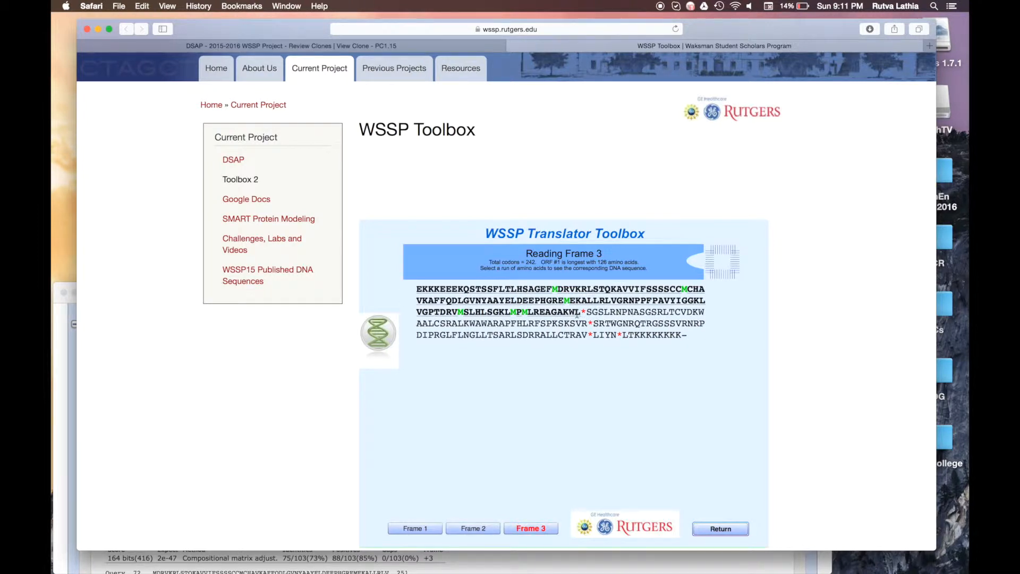
left_click_drag(552, 289, 560, 289)
Step: Start a search for methionine ('methia') in a new browser tab
left_click(929, 46)
type("metu")
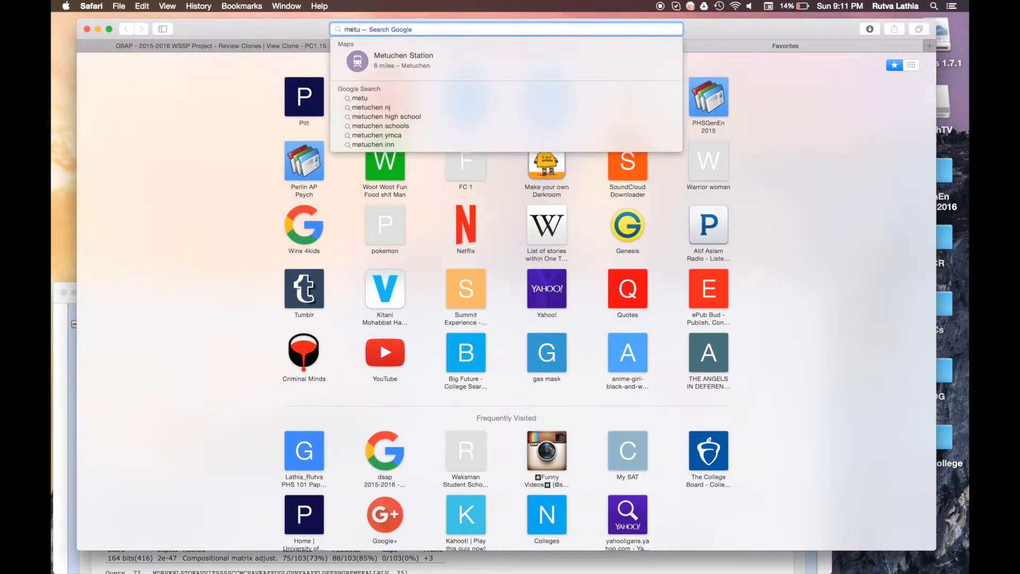
key("BackSpace")
type("hia")
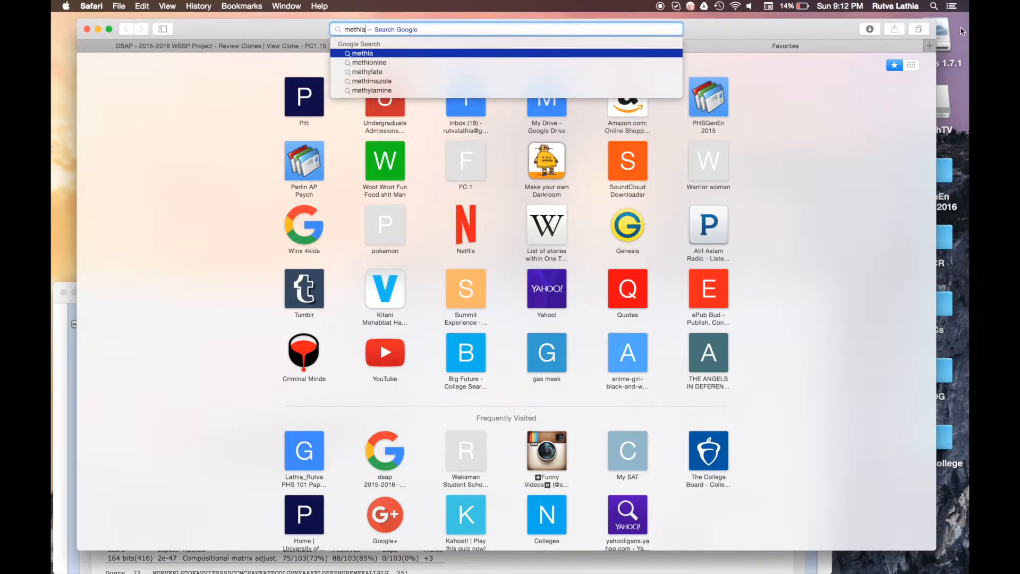
Step: Close the search tab, select Frame 3 from M to AKWL (bases 72–380), and return to DSAP
left_click(721, 47)
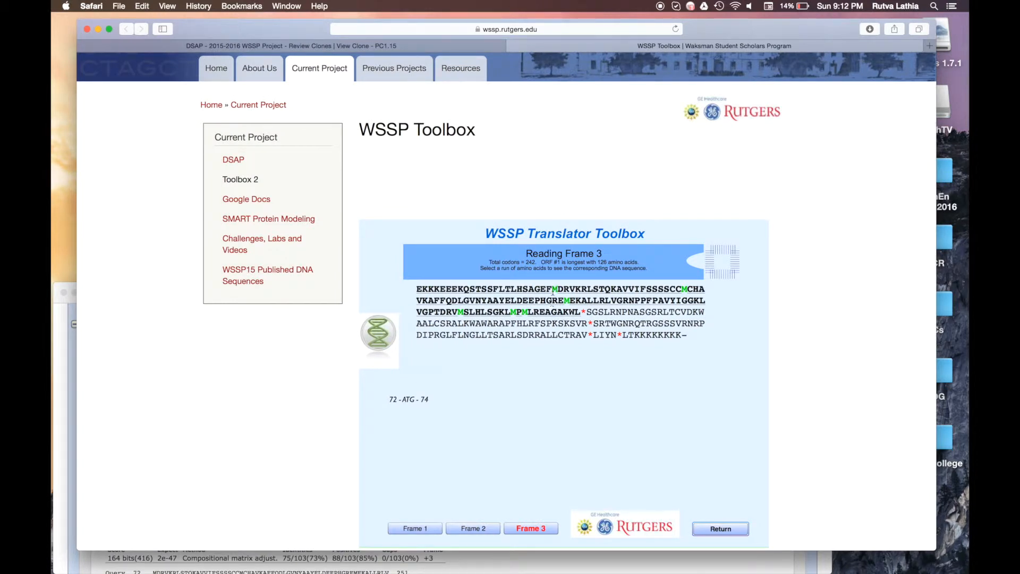
left_click_drag(552, 290, 580, 312)
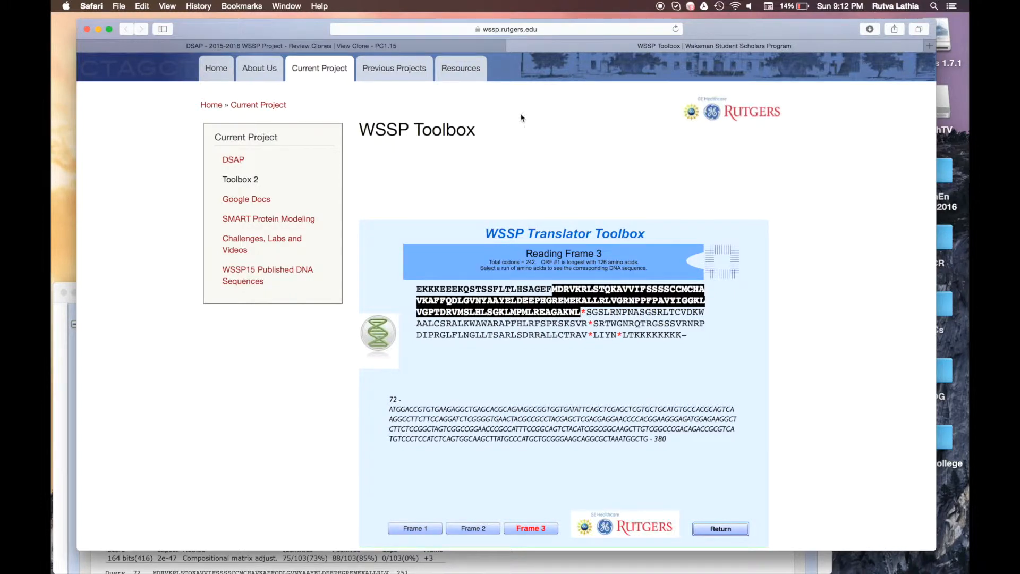
left_click(472, 46)
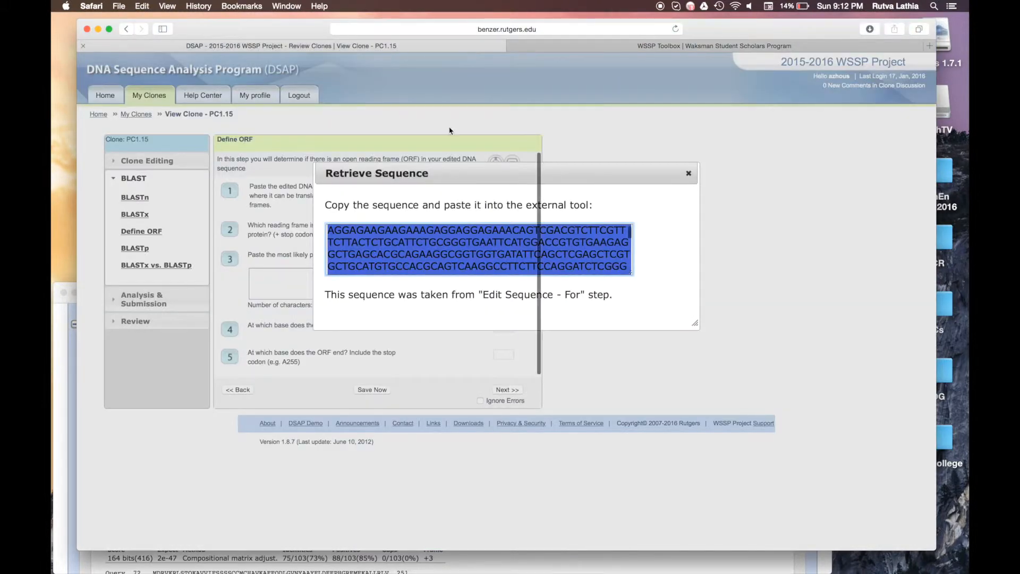
Step: Close DSAP's Retrieve Sequence window and return to the Translator Toolbox
left_click(686, 175)
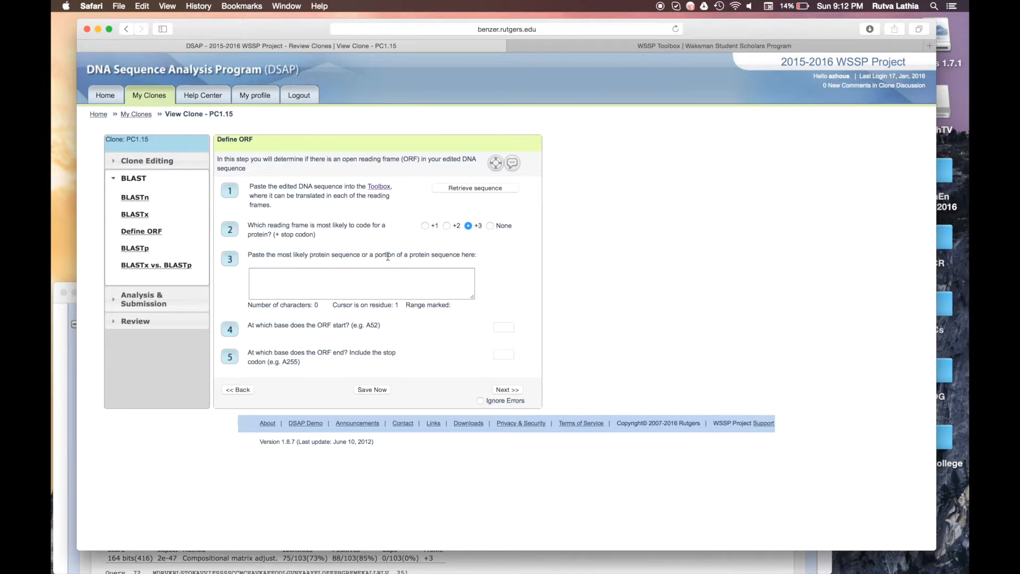
left_click(732, 46)
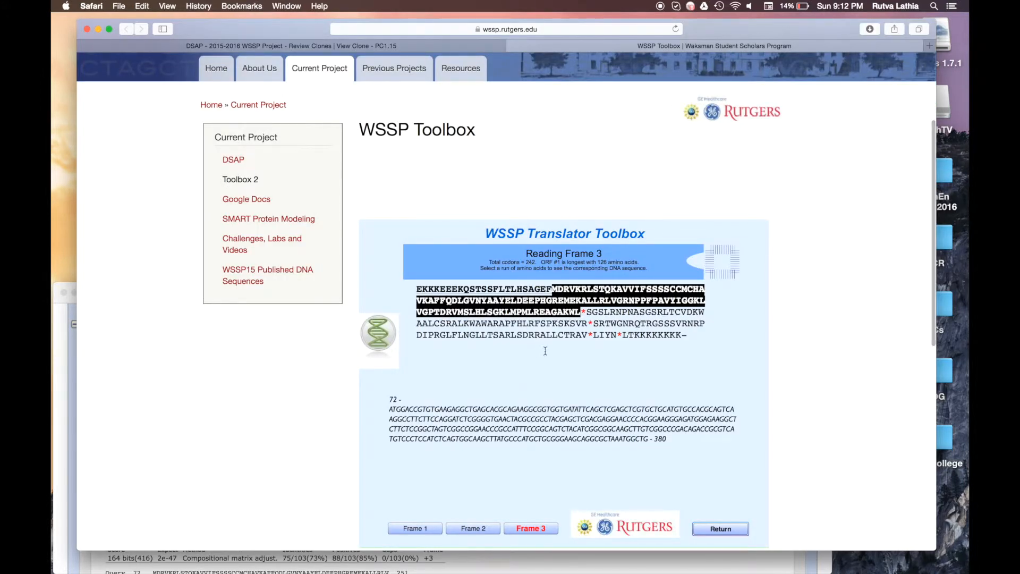
Step: Select Frame 3 from the first E through AKWL to map it to DNA bases 3–380
left_click(554, 289)
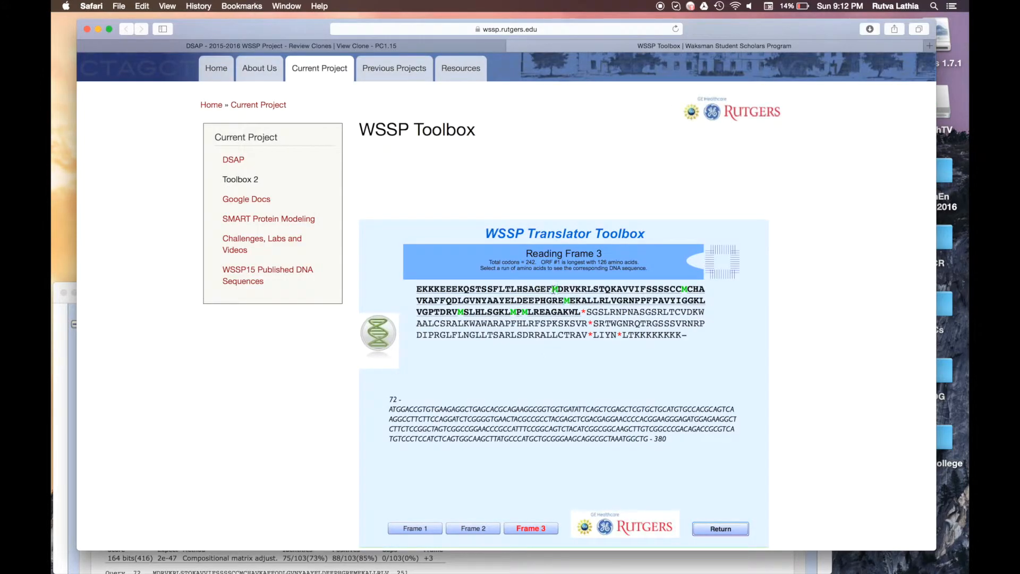
left_click_drag(554, 290, 580, 313)
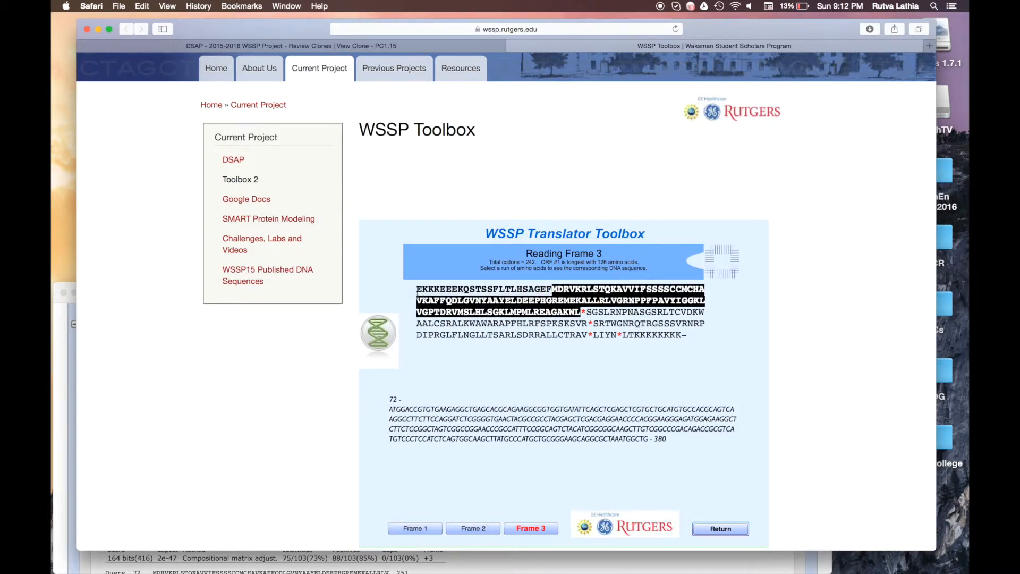
left_click(415, 293)
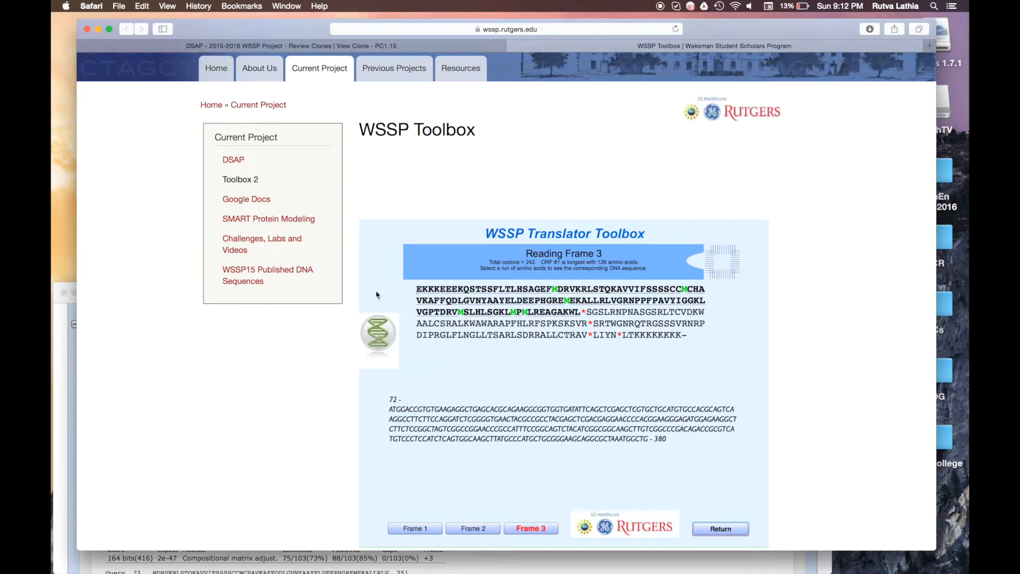
mouse_move(415, 291)
left_mouse_down()
mouse_move(455, 291)
mouse_move(423, 290)
left_mouse_up()
left_click(412, 290)
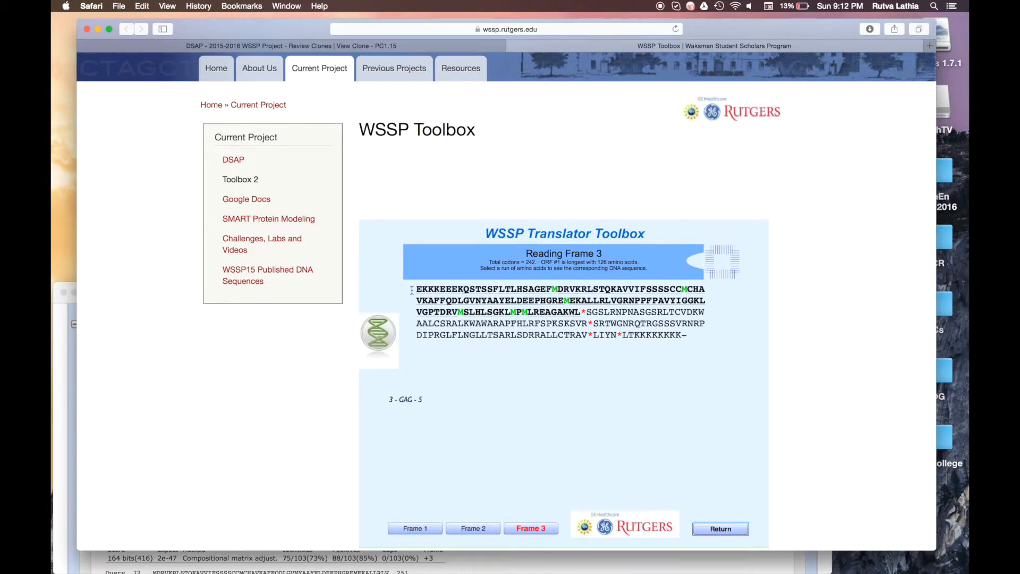
left_click_drag(411, 290, 580, 312)
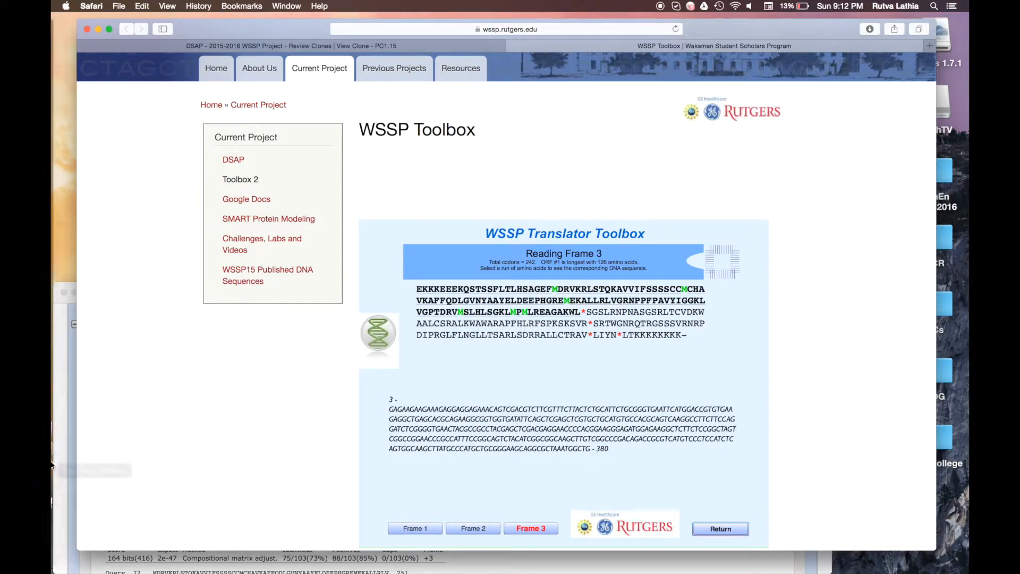
mouse_move(53, 527)
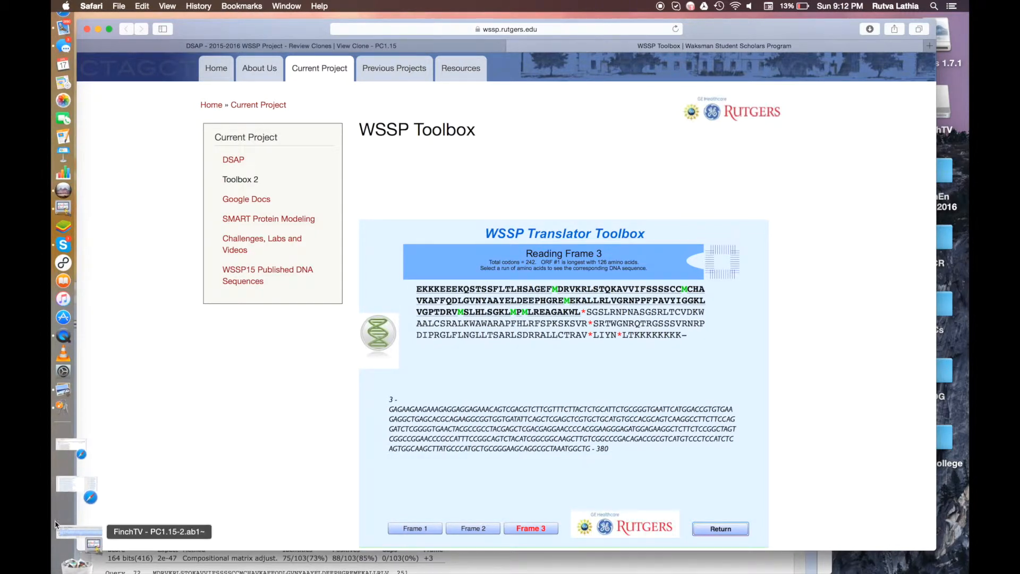
Step: Restore the BLAST results window, move it higher, and scroll through the frame +3 alignments
left_click(59, 531)
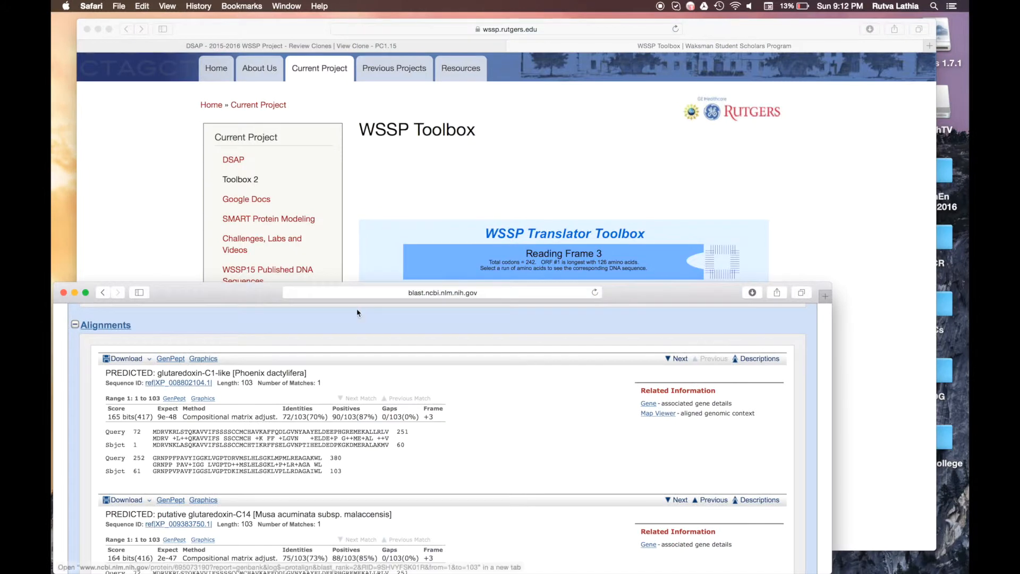
left_click_drag(256, 298, 266, 228)
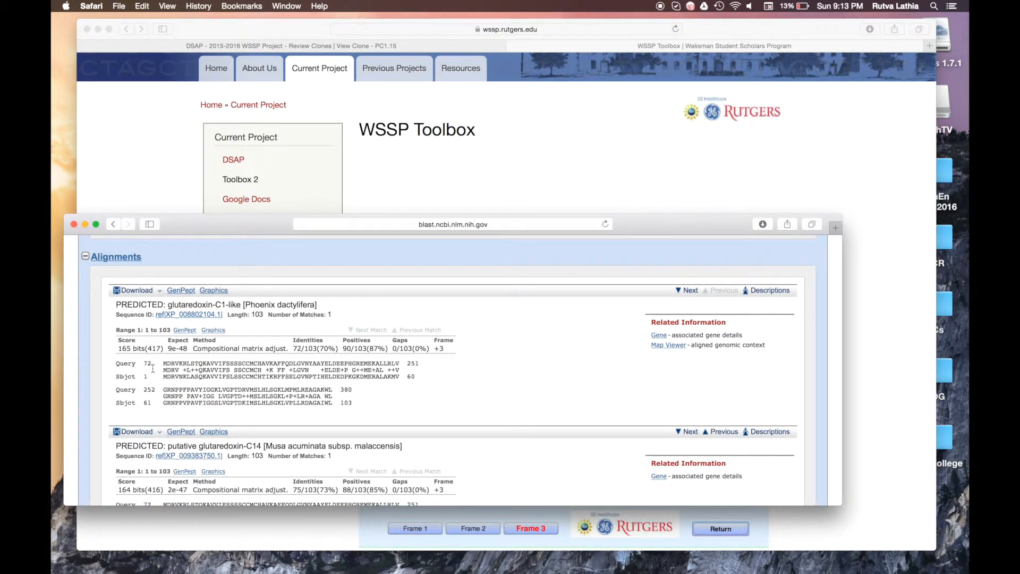
scroll(426, 394, "up", 10)
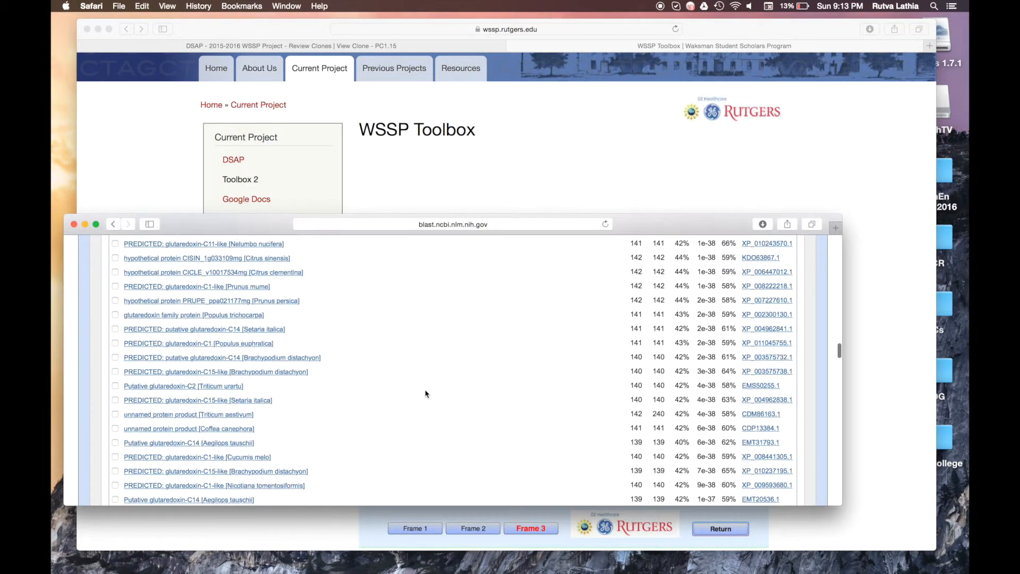
scroll(426, 394, "up", 15)
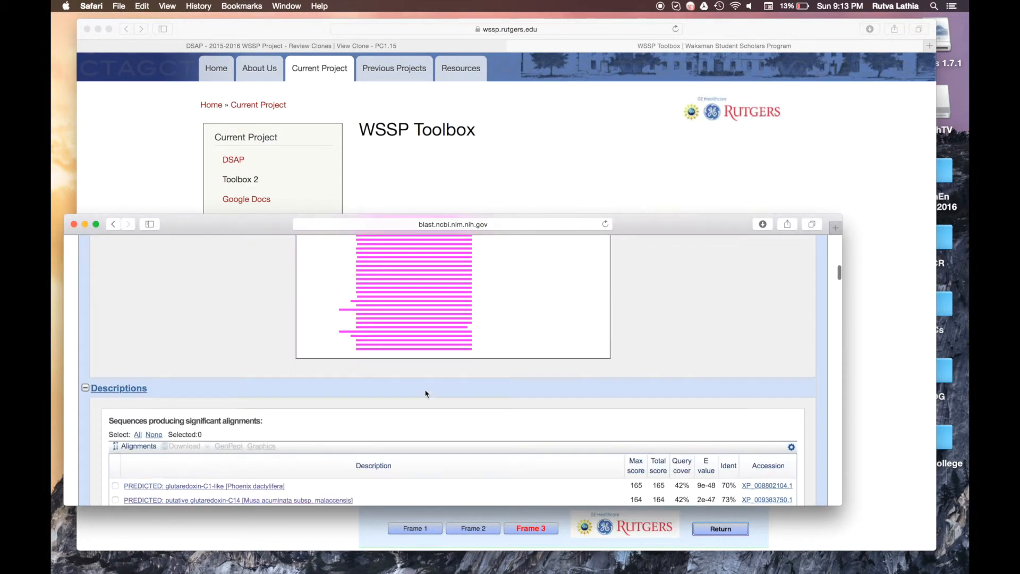
scroll(426, 393, "up", 5)
scroll(425, 392, "down", 15)
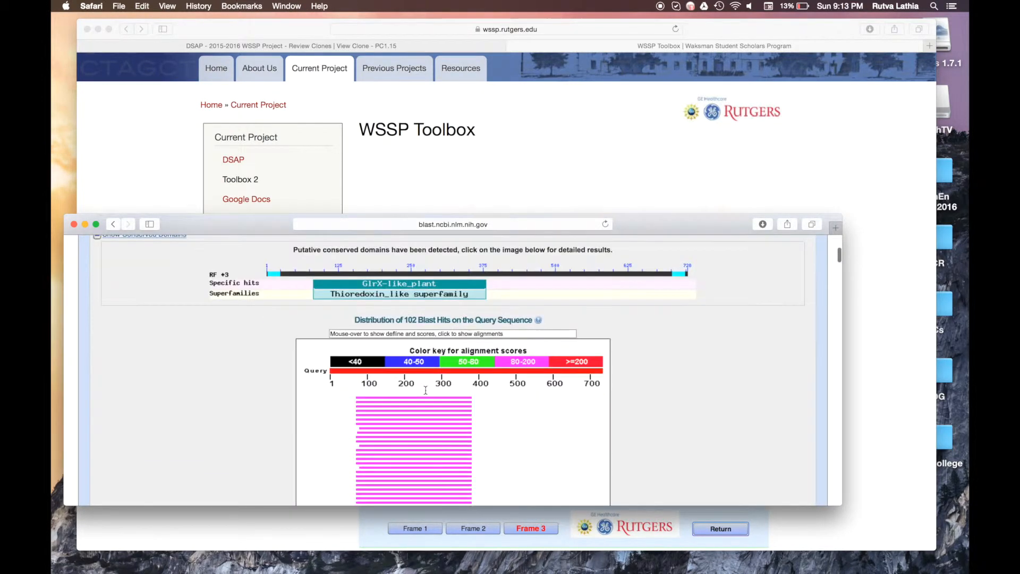
scroll(426, 390, "down", 15)
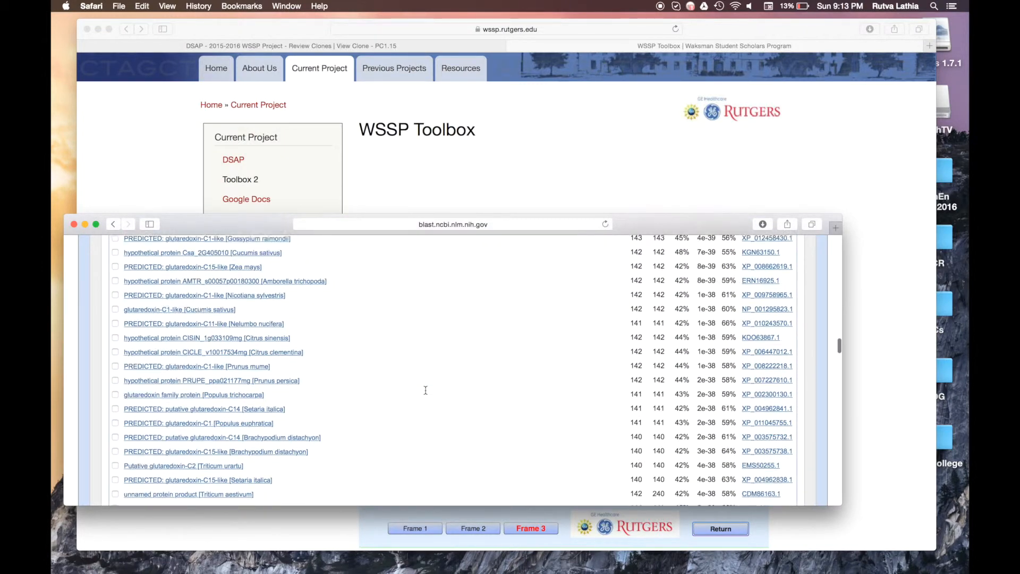
scroll(426, 390, "down", 5)
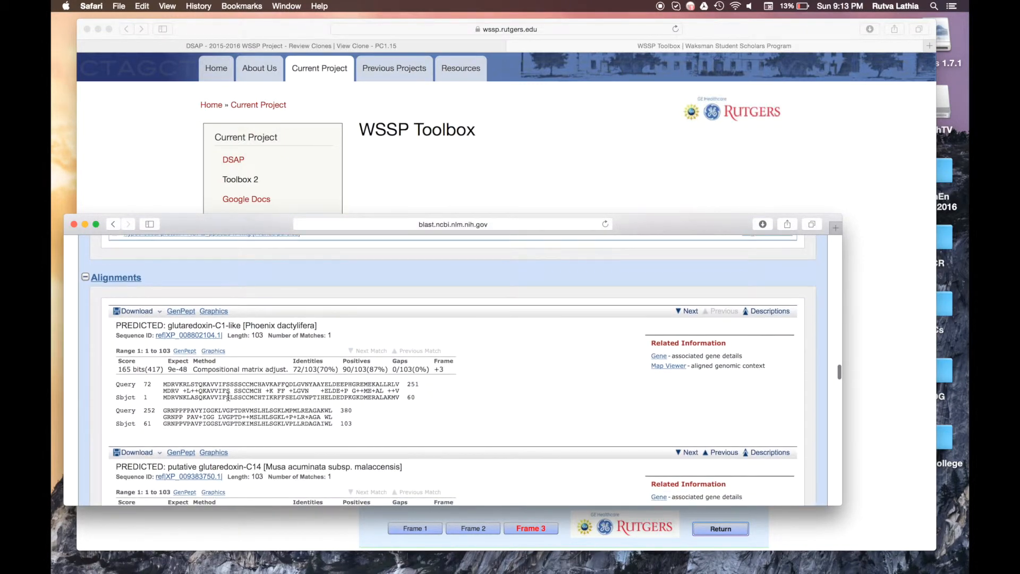
Step: Check the first alignment's start positions: query 72, subject 1, and the first M
left_click_drag(145, 397, 166, 397)
left_click(166, 397)
left_click_drag(166, 384, 149, 384)
left_click(160, 395)
left_click_drag(151, 398, 144, 398)
left_click(145, 398)
left_click_drag(164, 400, 166, 402)
scroll(165, 400, "down", 10)
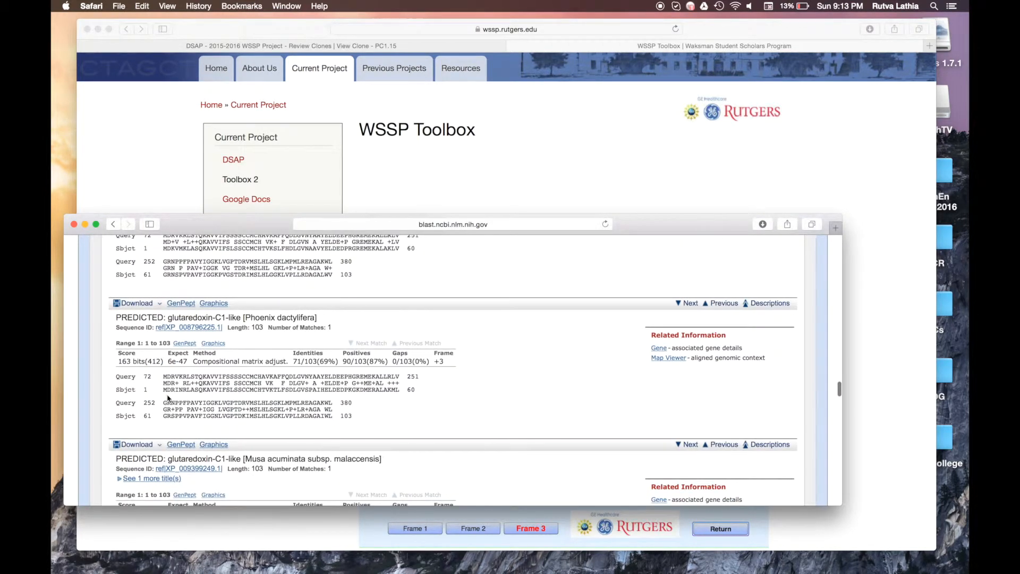
scroll(168, 398, "down", 5)
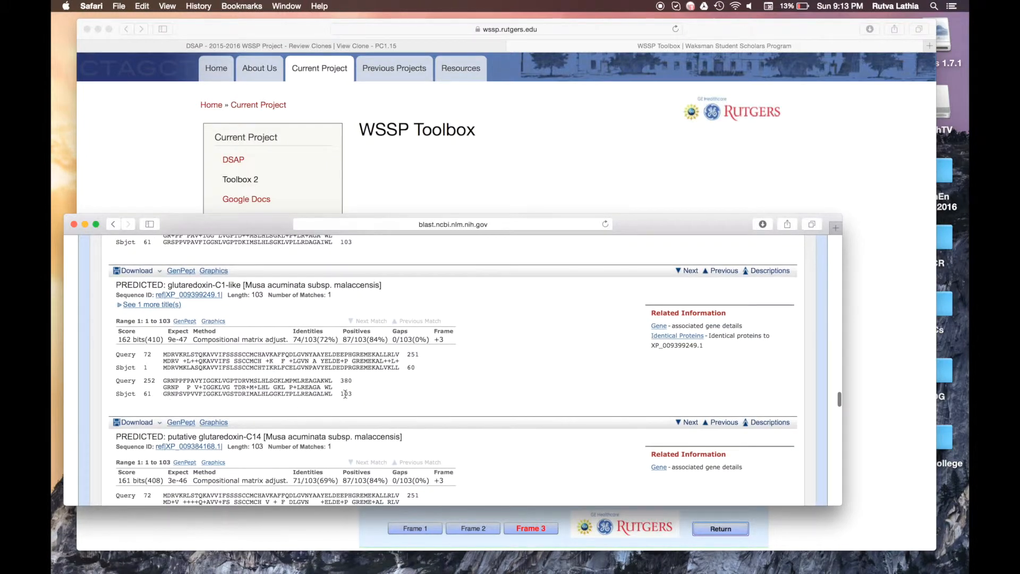
scroll(348, 396, "down", 4)
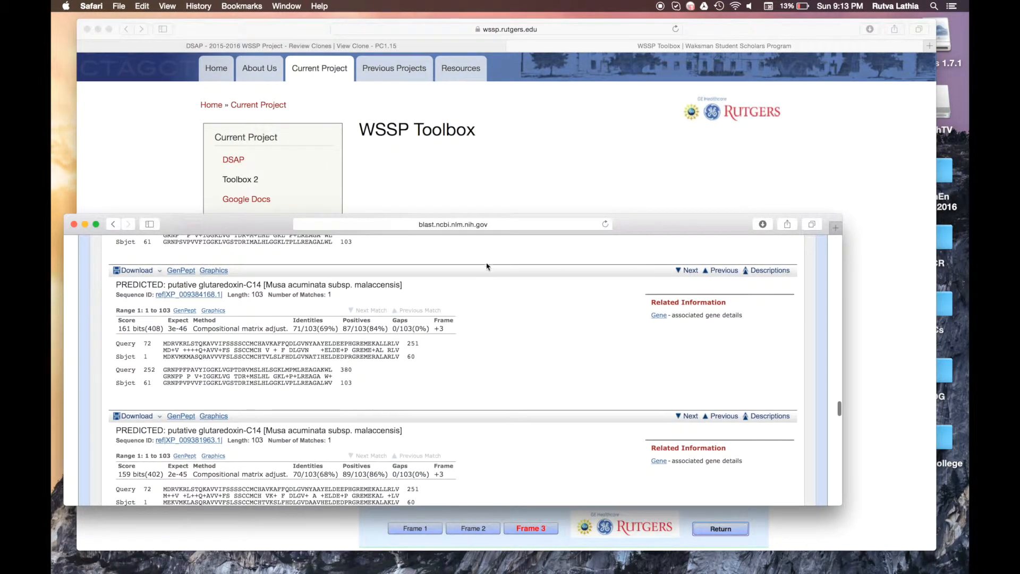
left_click(483, 176)
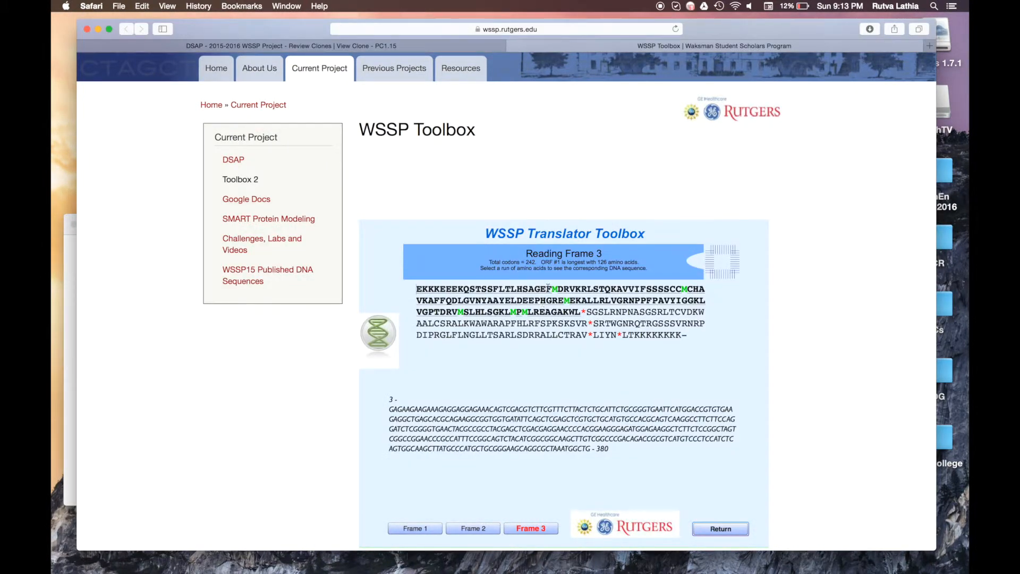
Step: Select the Frame 3 ORF from the M after HSAGEF through AGAKWL and copy it
left_click_drag(550, 288, 555, 289)
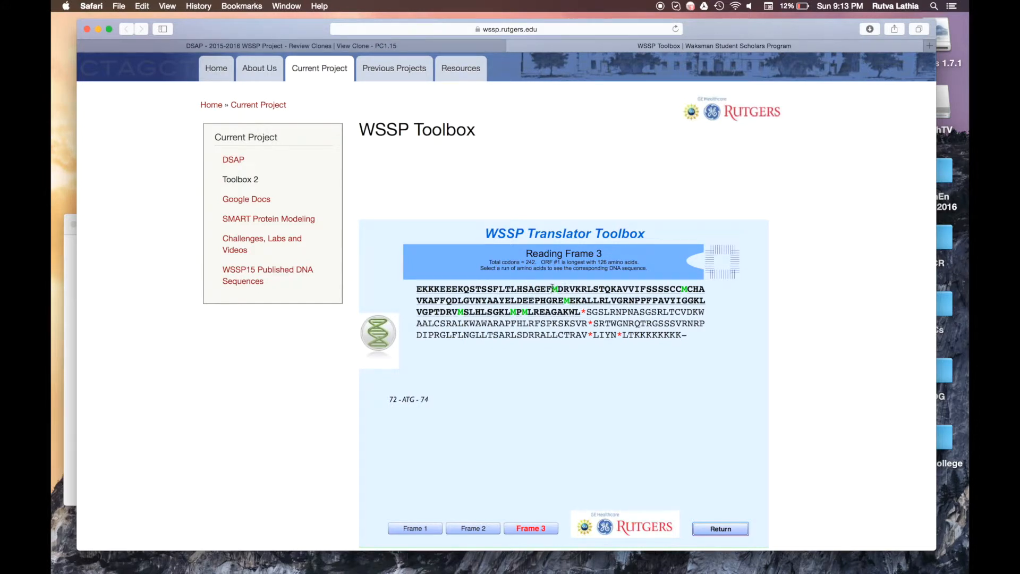
left_click_drag(554, 289, 582, 311)
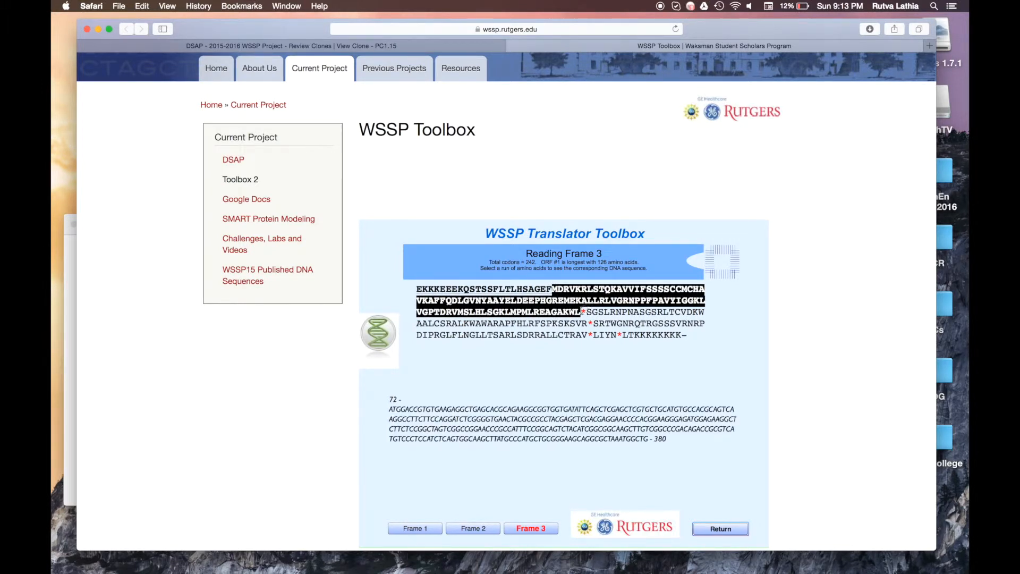
right_click(563, 288)
left_click(569, 301)
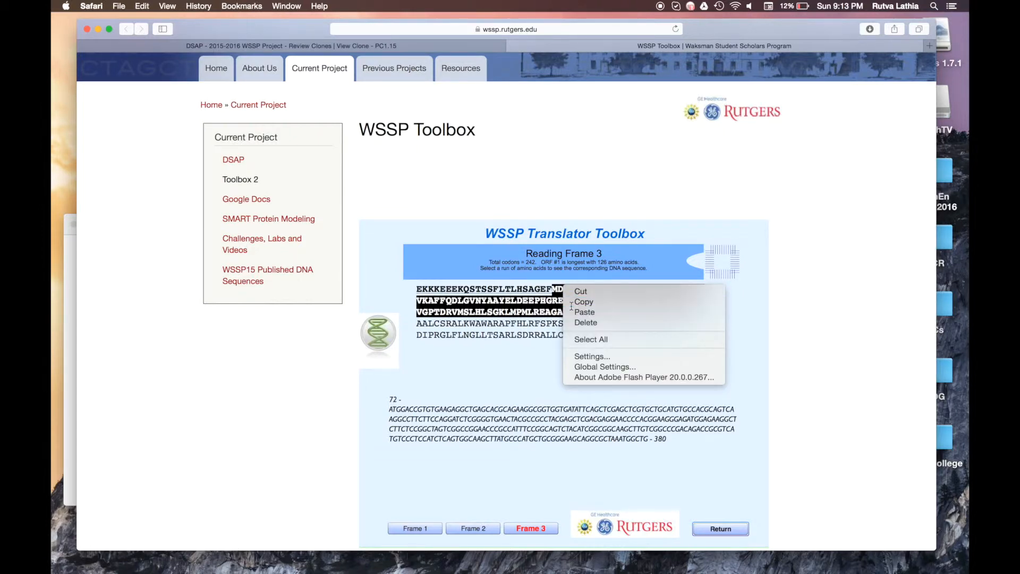
Step: Paste the copied 103-residue protein sequence into DSAP's step 3 box
left_click(379, 47)
left_click(347, 275)
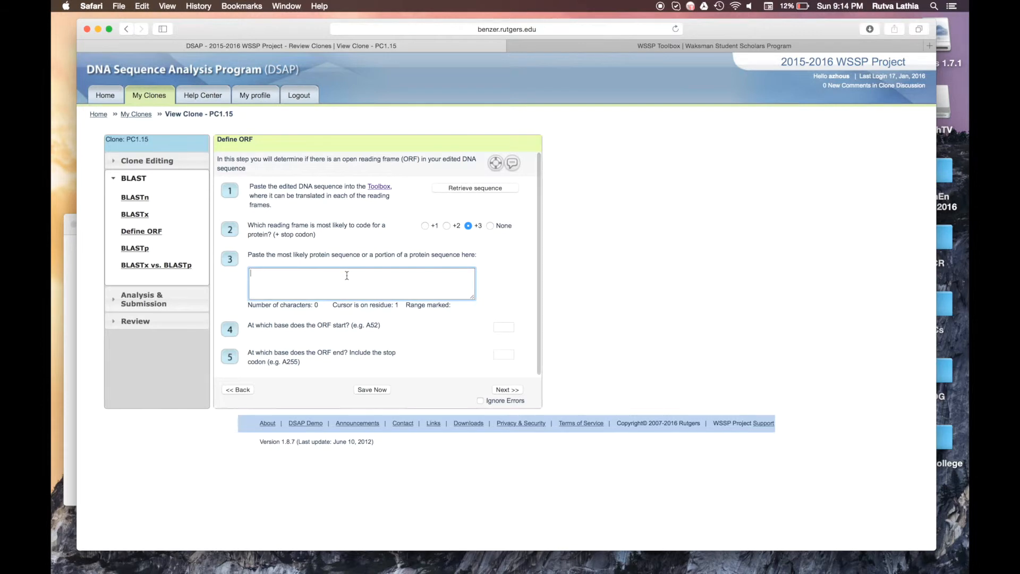
key("super+v")
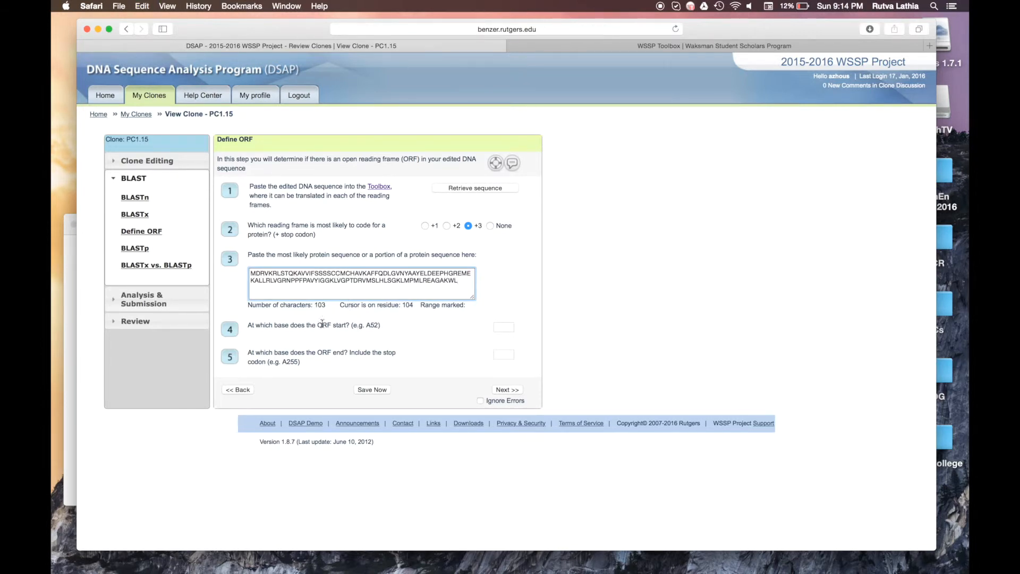
Step: Confirm the starting M sits at base 72 and enter A72 as the ORF start
left_click(629, 45)
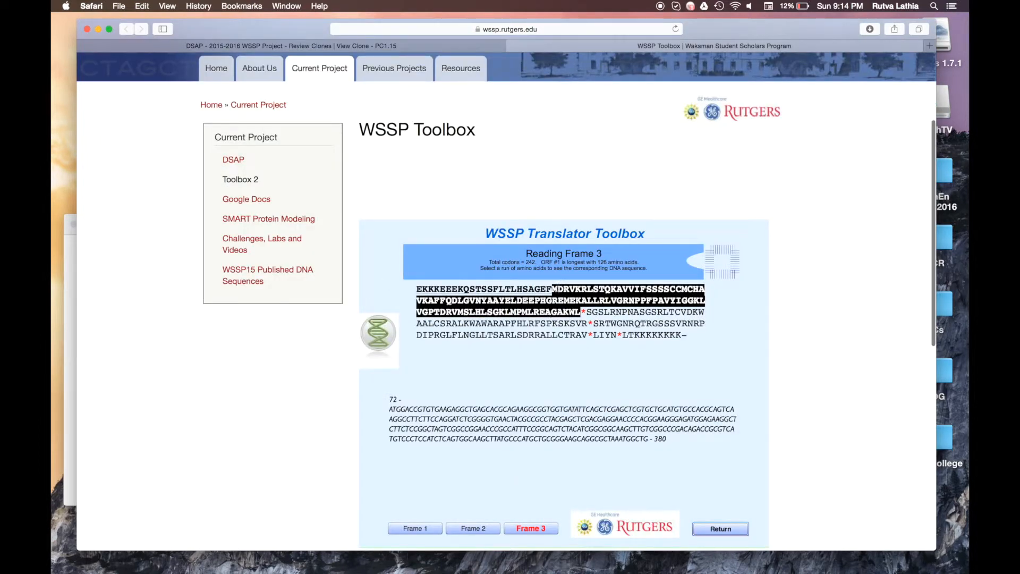
left_click(556, 289)
left_click_drag(553, 289, 583, 311)
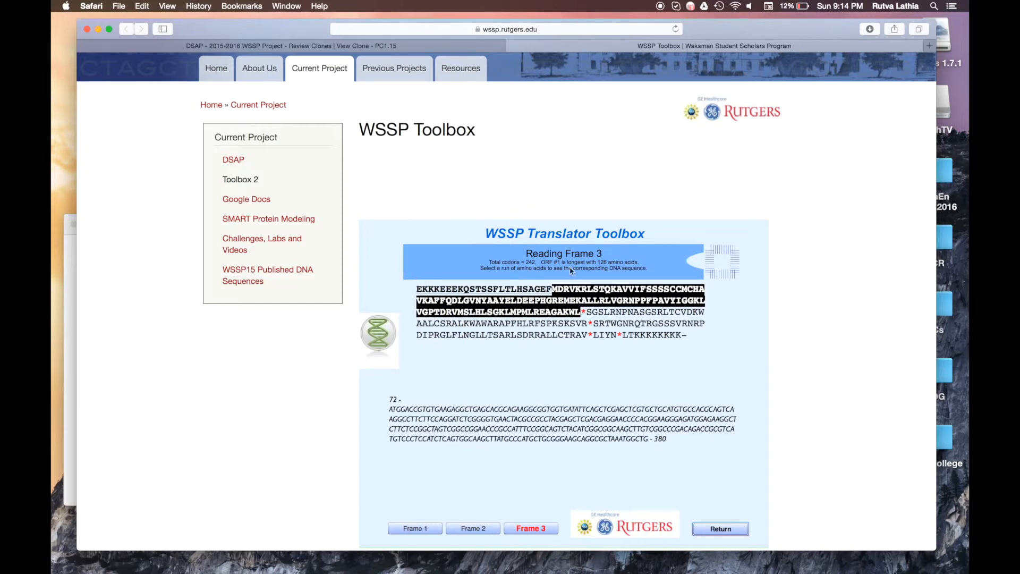
left_click(555, 289)
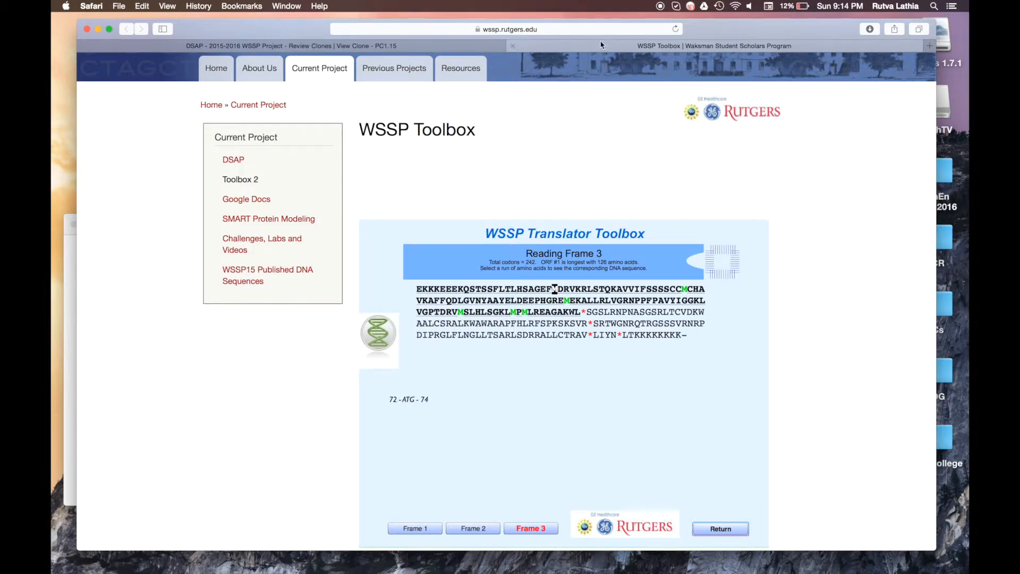
left_click(483, 47)
left_click(502, 327)
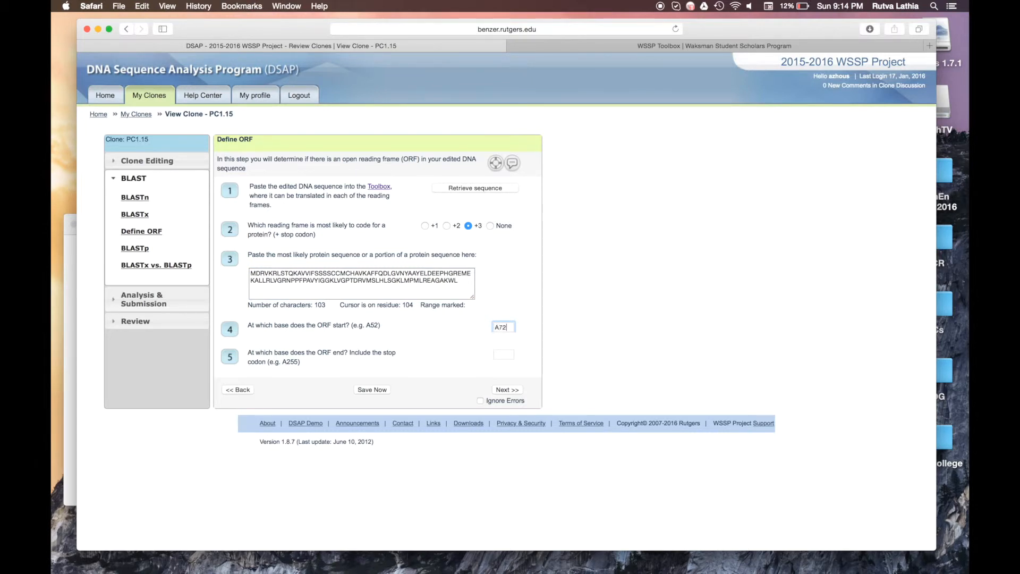
left_click(500, 355)
Step: Select the ORF through its stop codon to find base 383, enter G383, and continue
left_click(648, 45)
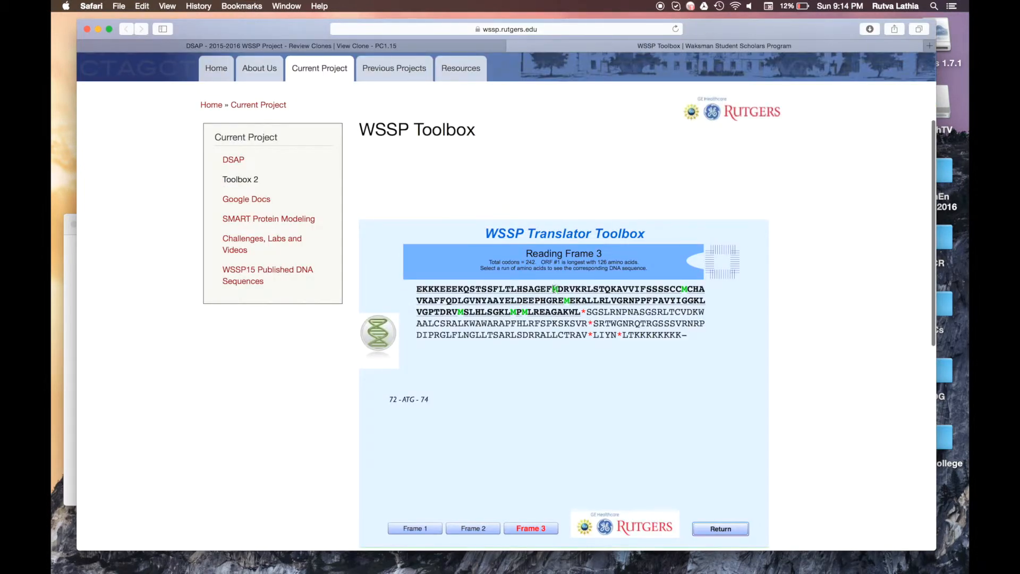
left_click_drag(553, 289, 583, 301)
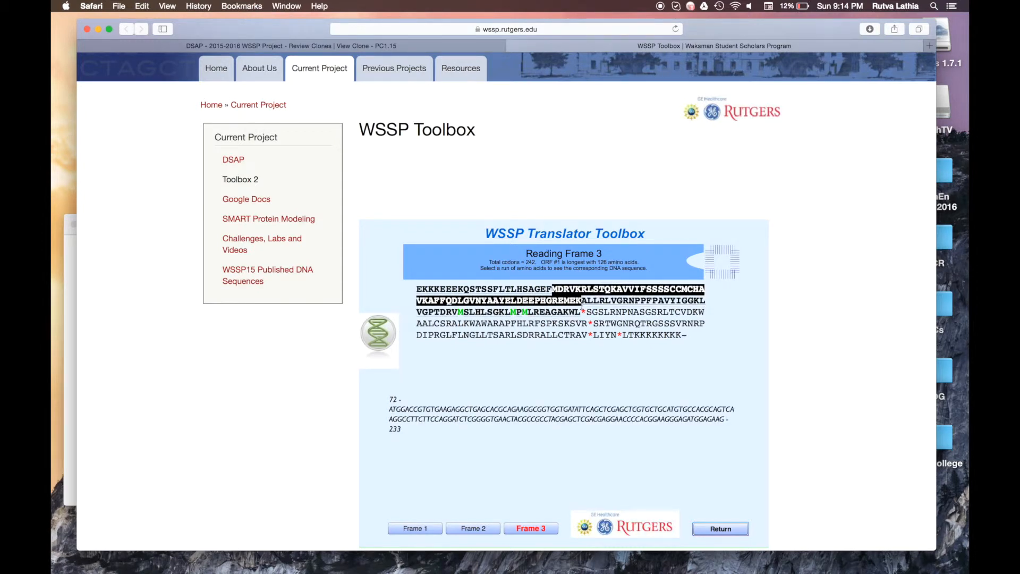
left_click_drag(553, 288, 587, 312)
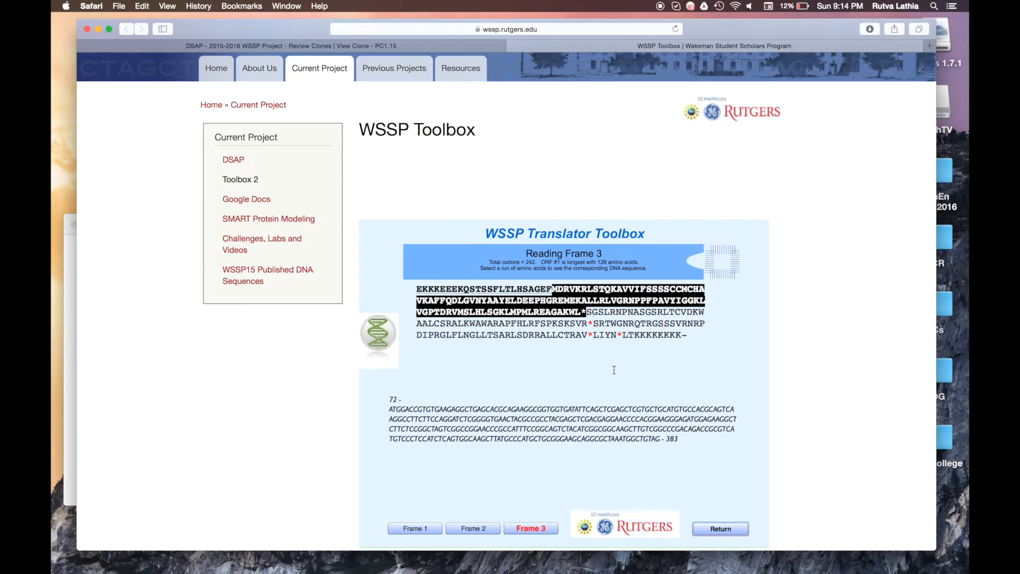
left_click(473, 46)
type("G383")
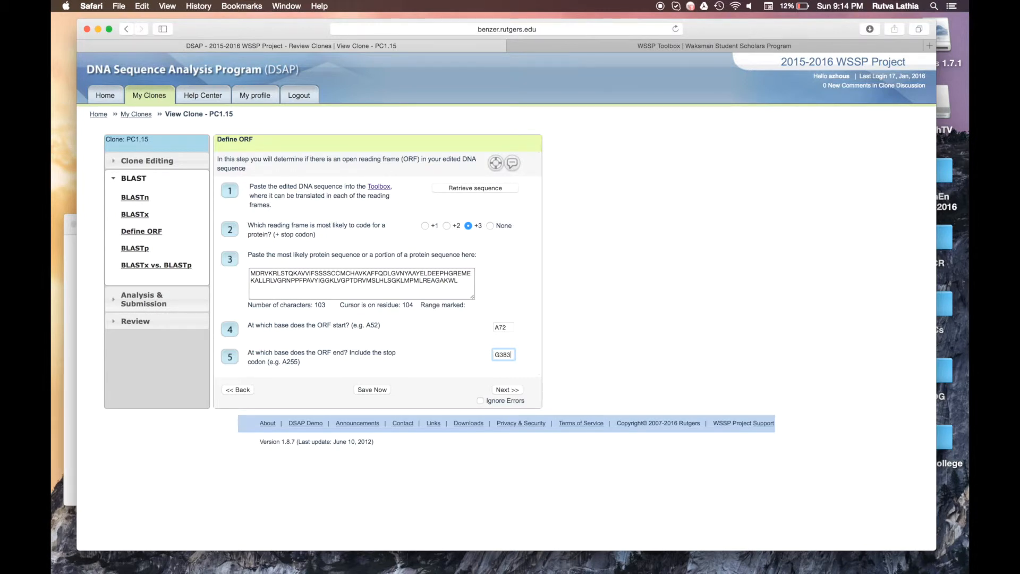
left_click(507, 391)
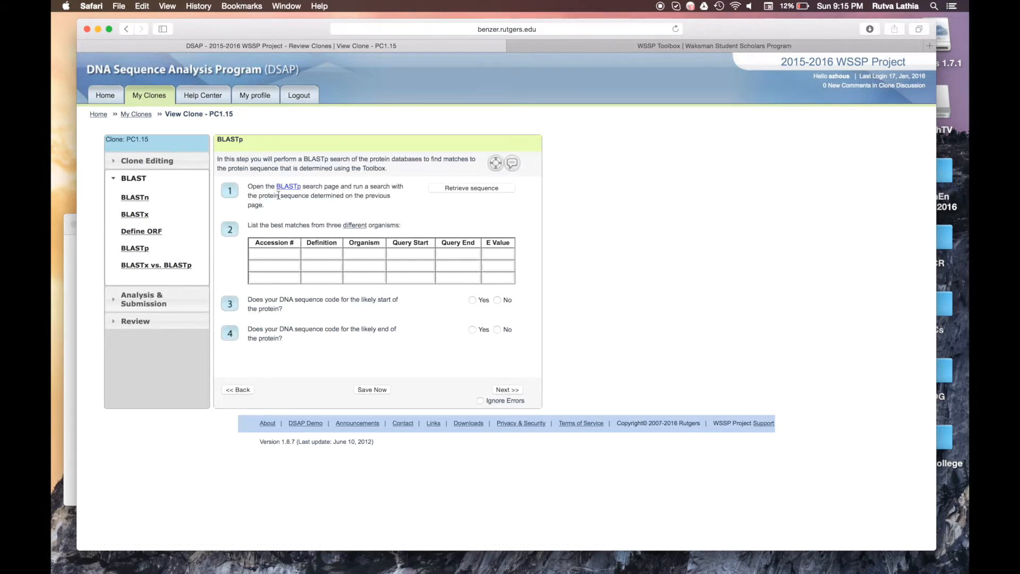
Step: Open the BLASTp page in a new tab, minimize the old BLAST window, and place the tab second
left_click(287, 186)
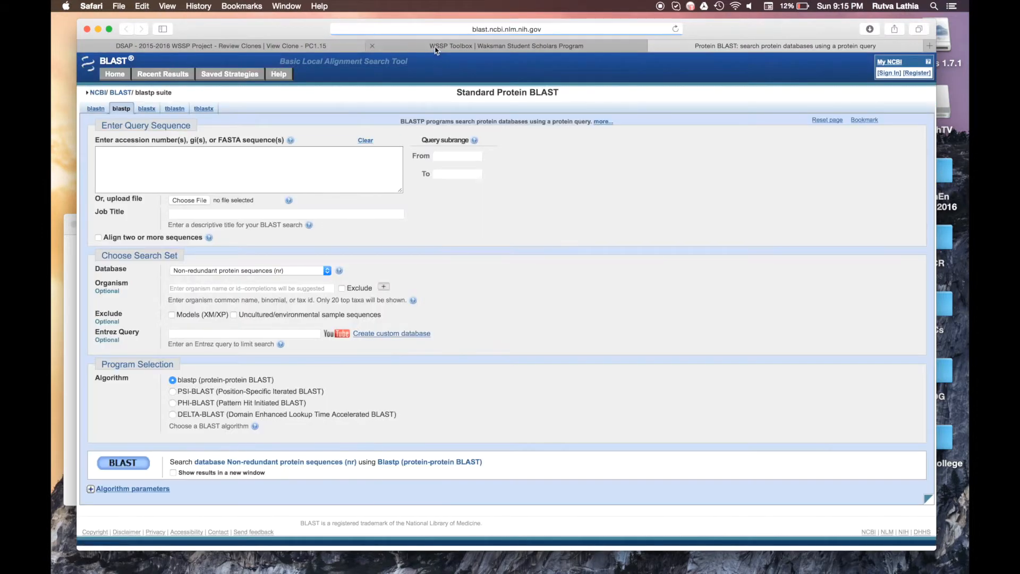
left_click(435, 47)
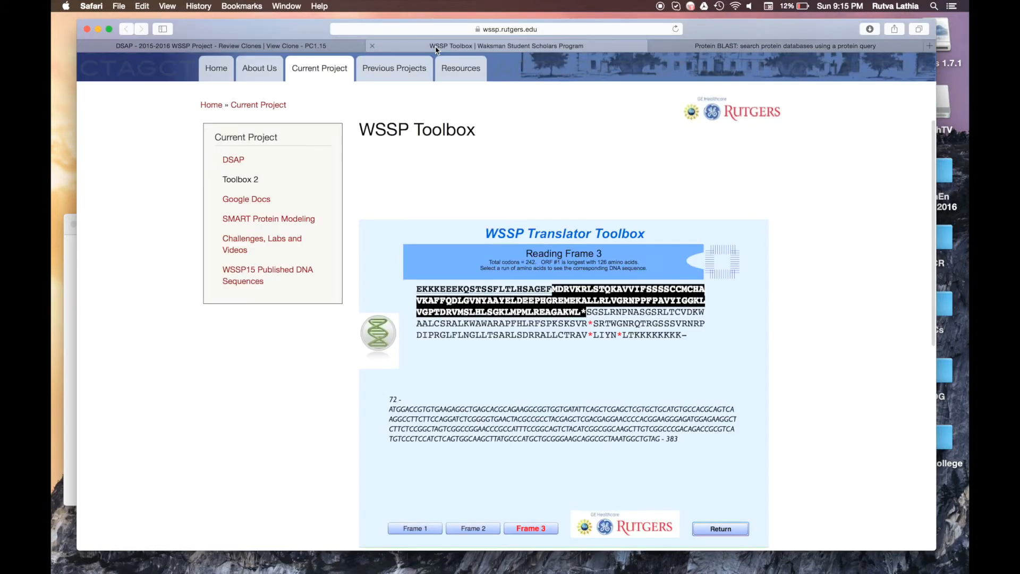
left_click(322, 46)
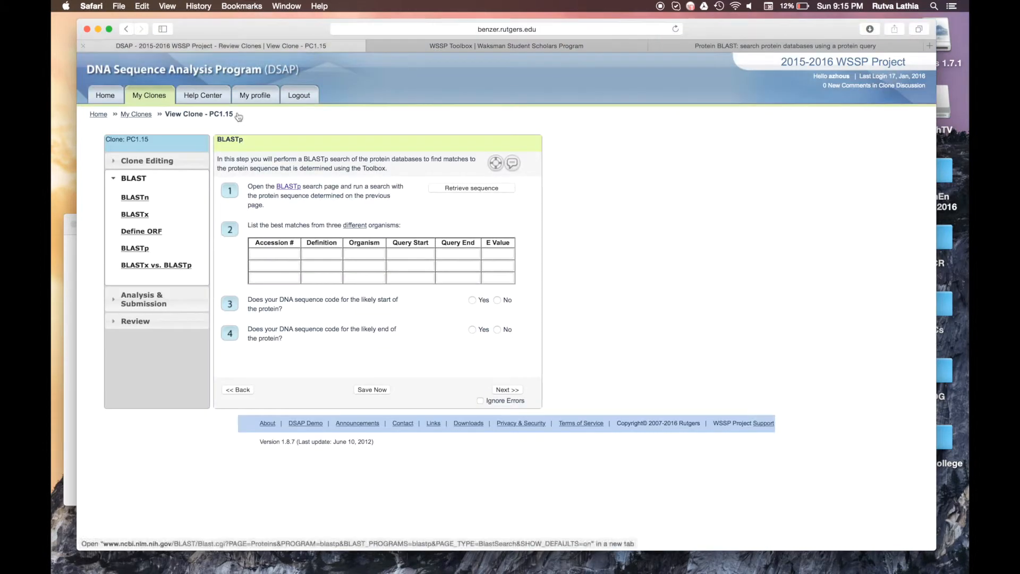
left_click(75, 250)
left_click(85, 225)
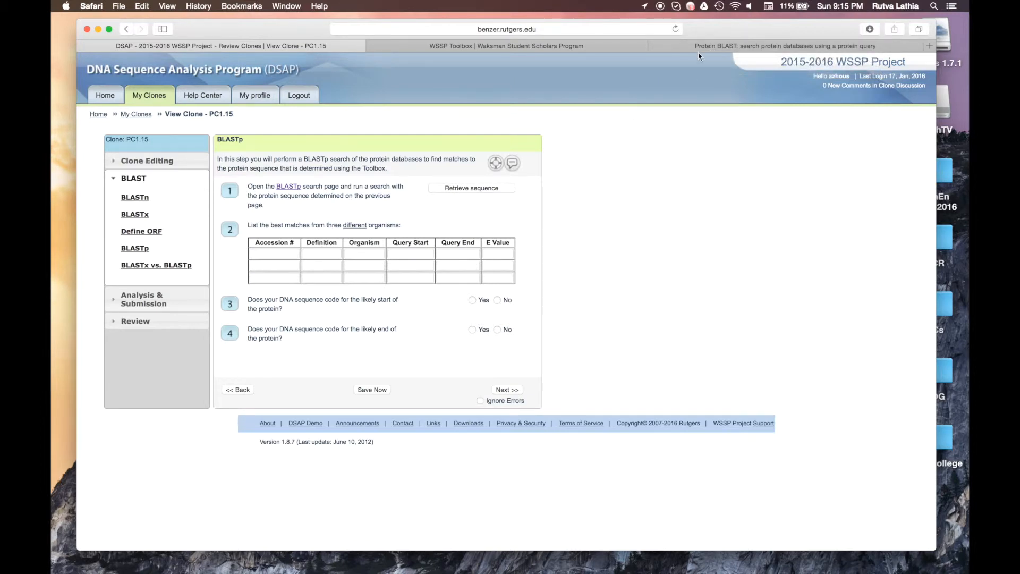
left_click_drag(699, 48, 423, 78)
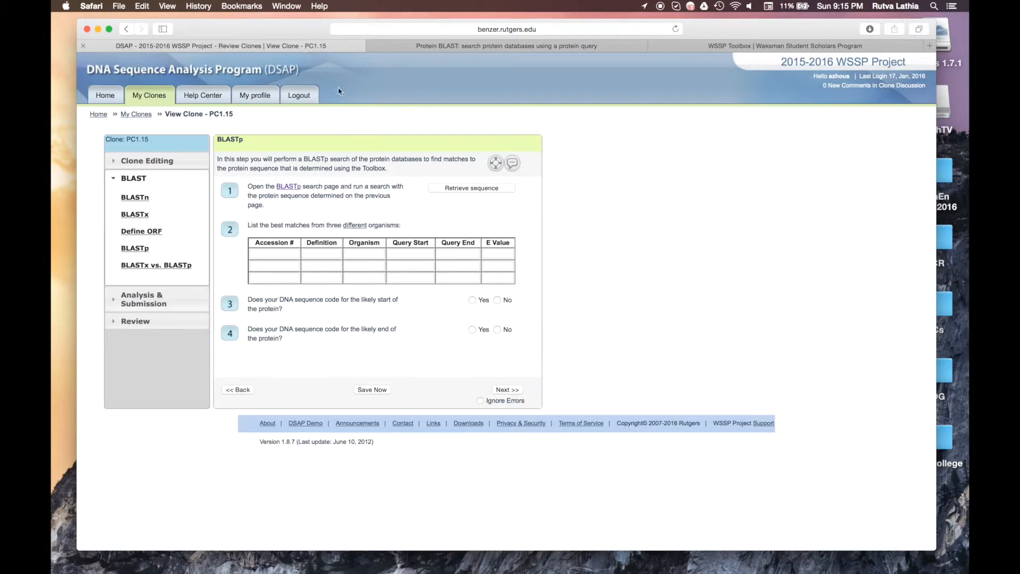
Step: Copy DSAP's retrieved 103-residue protein into NCBI blastp, run the search, and close the Retrieve Sequence dialog
left_click(308, 47)
left_click(472, 188)
triple_click(405, 231)
key("super+c")
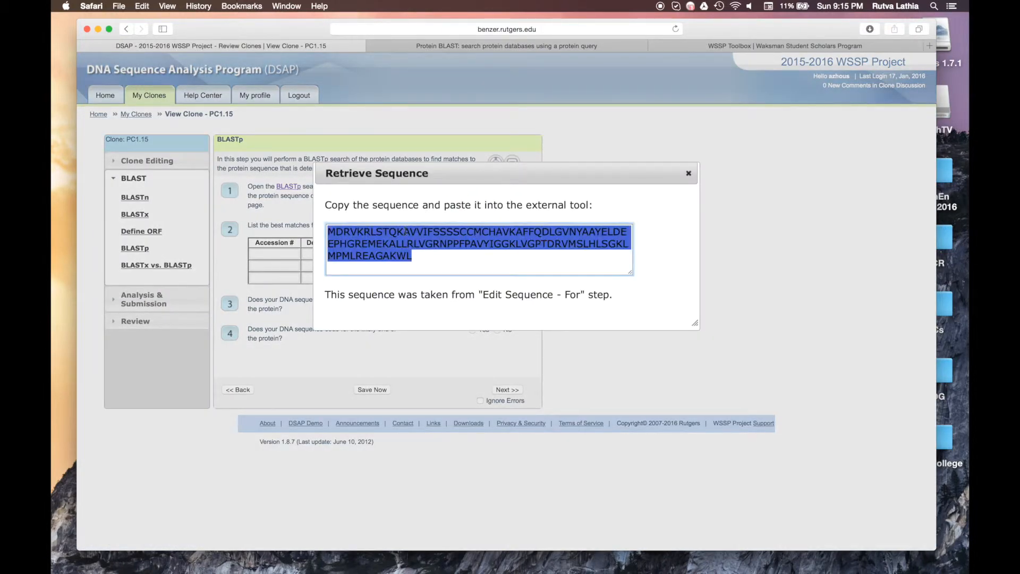
left_click(462, 48)
left_click(287, 183)
key("super+v")
left_click(140, 463)
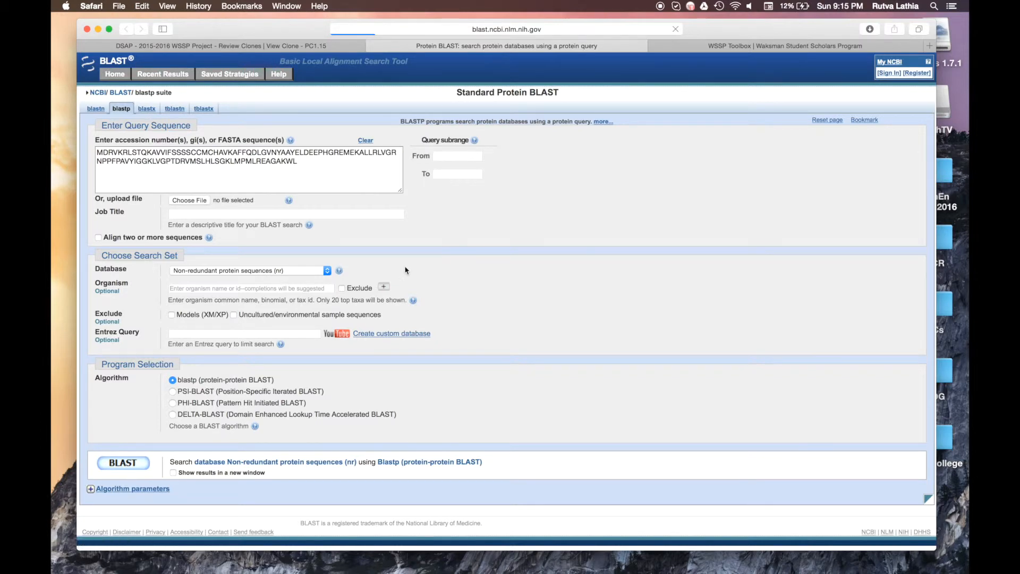
left_click(318, 46)
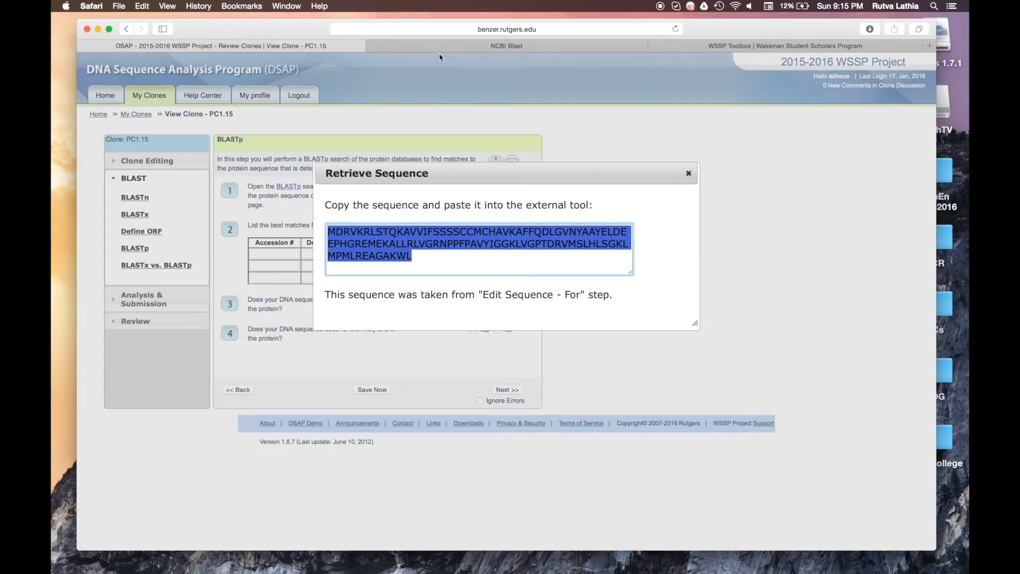
left_click(689, 175)
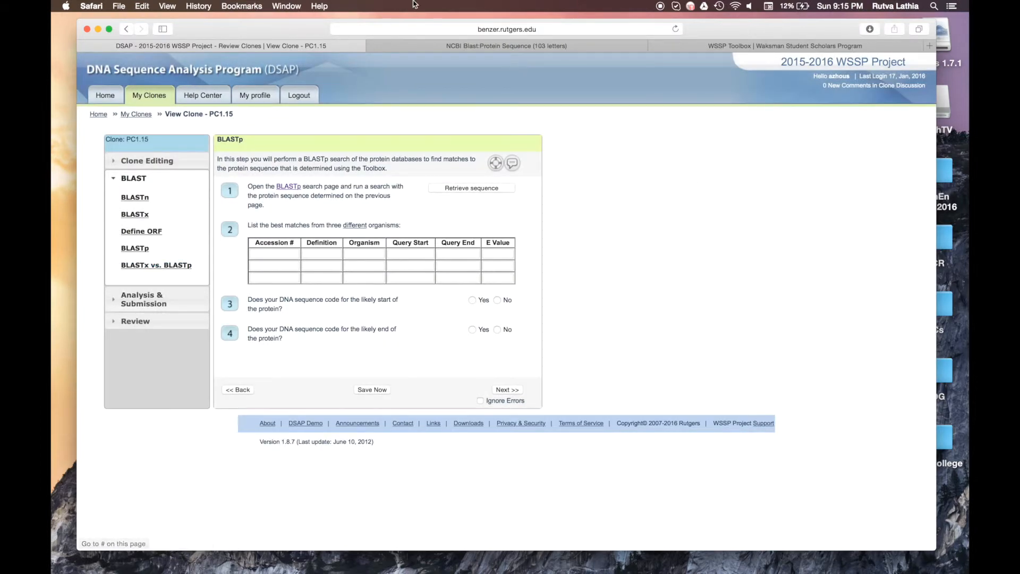
Step: Check the finished blastp results and select the top hit's accession XP_008802104.1
left_click(473, 49)
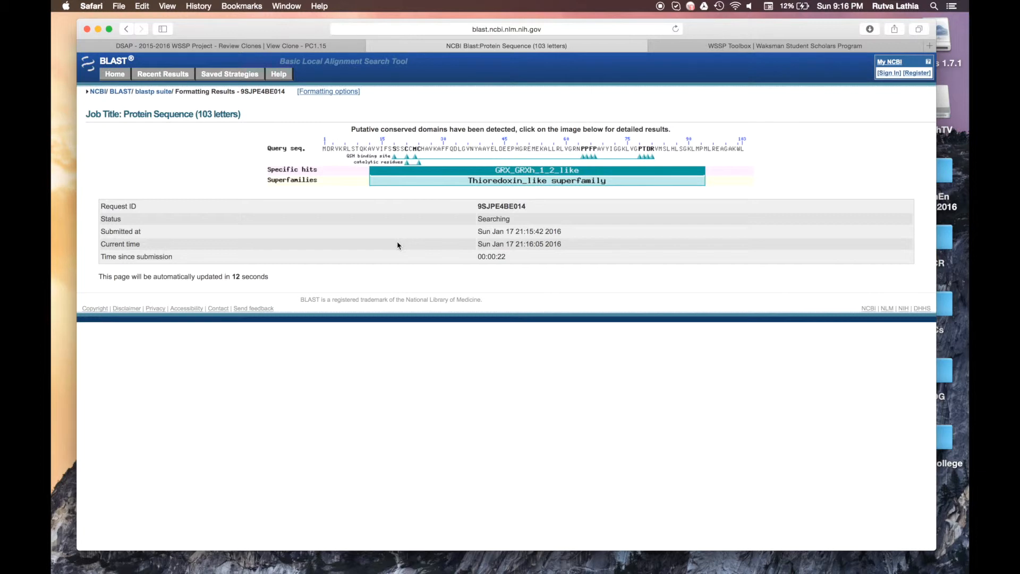
left_click(316, 47)
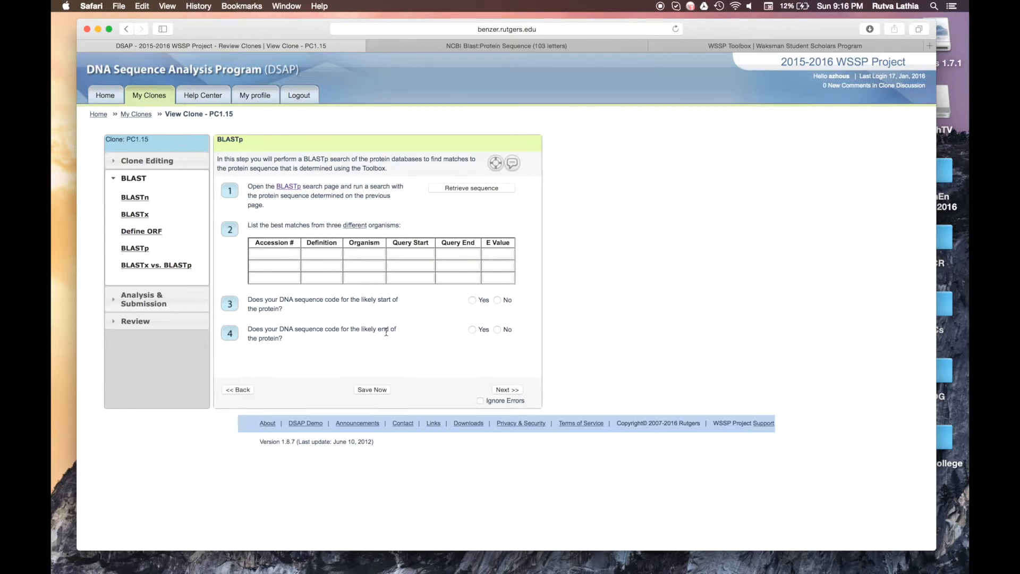
left_click(594, 46)
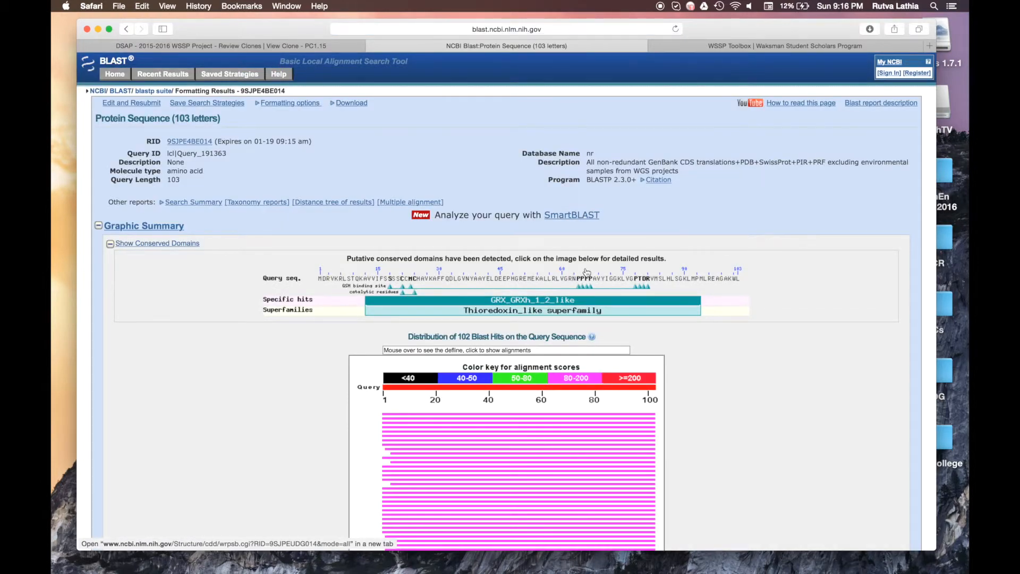
scroll(587, 272, "down", 10)
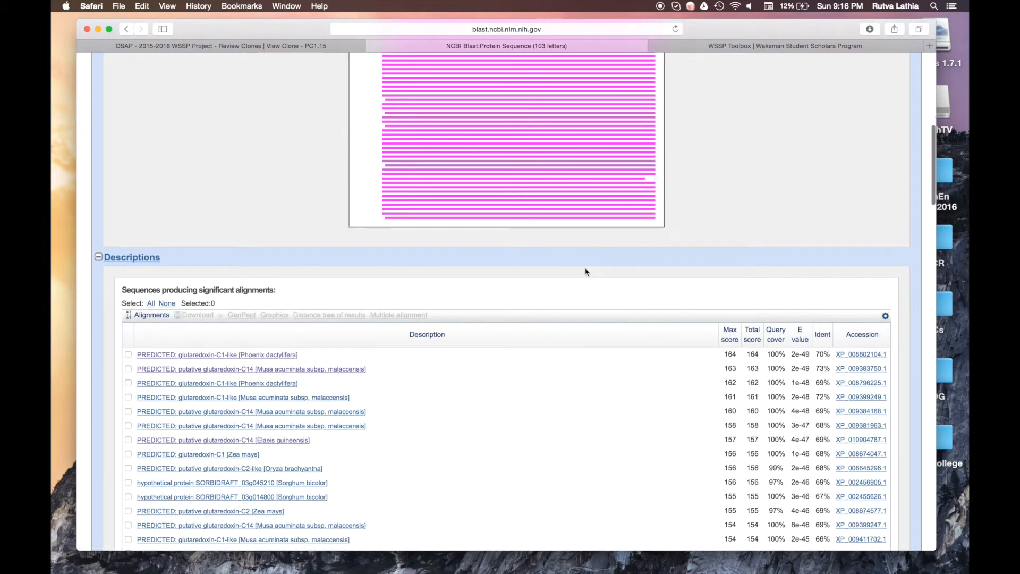
scroll(586, 272, "down", 15)
scroll(586, 272, "down", 15)
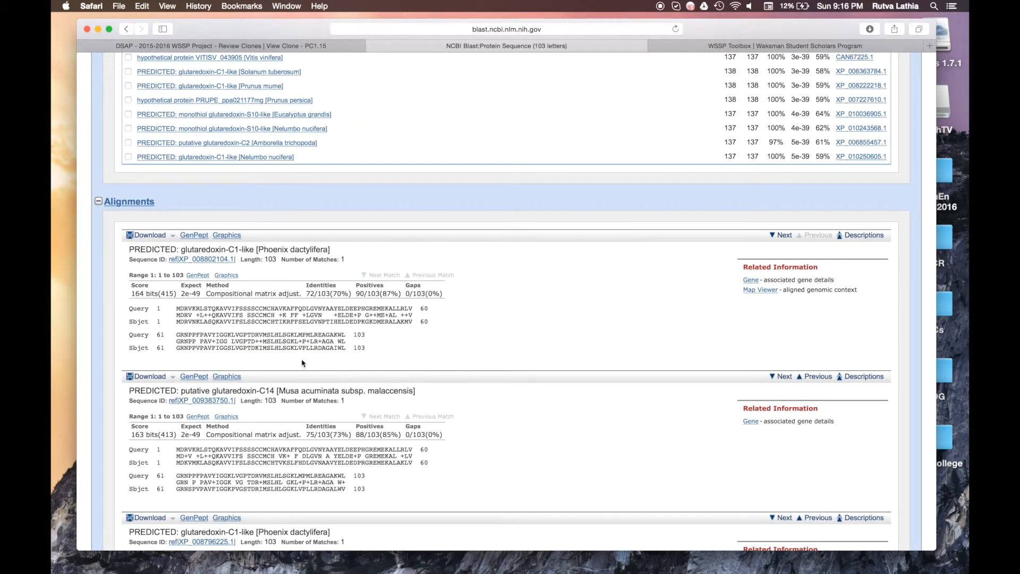
left_click_drag(236, 259, 183, 262)
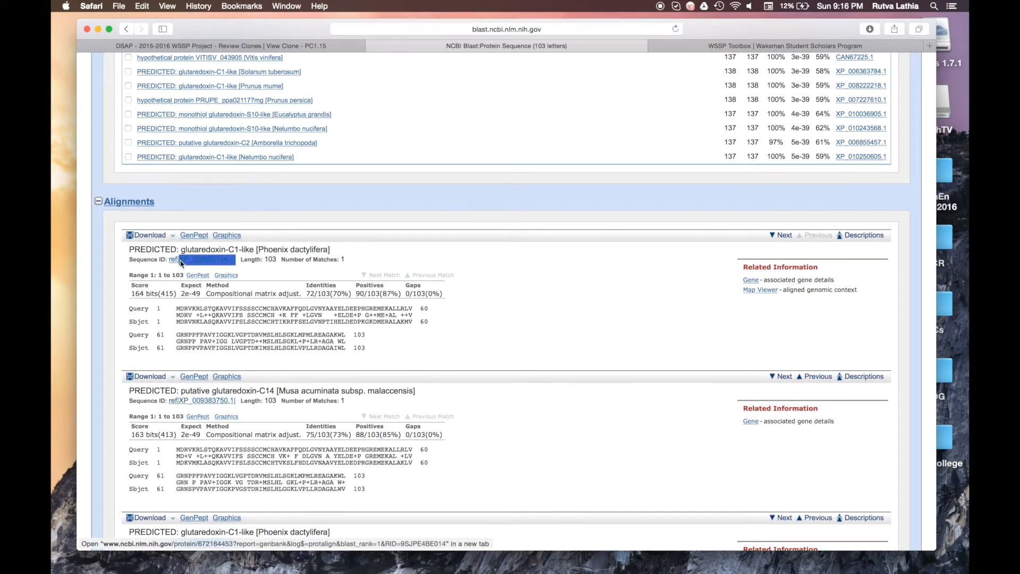
left_click(329, 46)
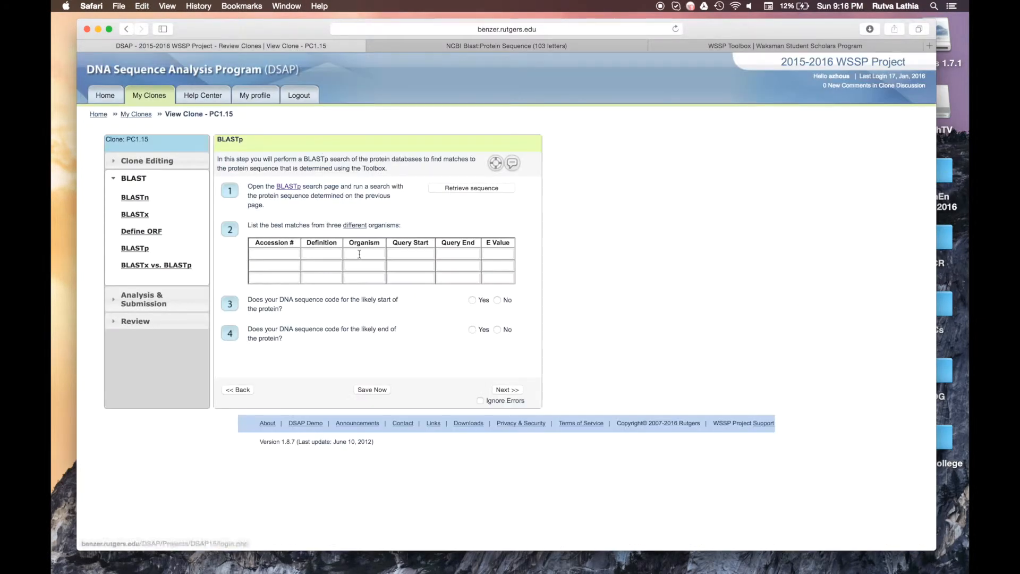
Step: Fill row 1's Accession with XP_008802104.1 and its Definition with the top match's title
left_click(281, 256)
type("XP_008802104.1")
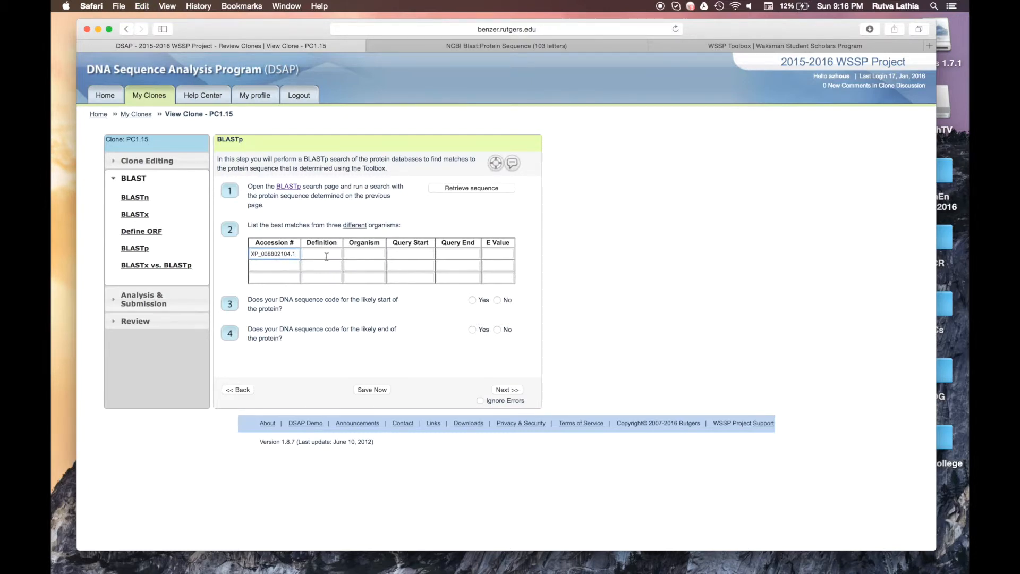
left_click(465, 48)
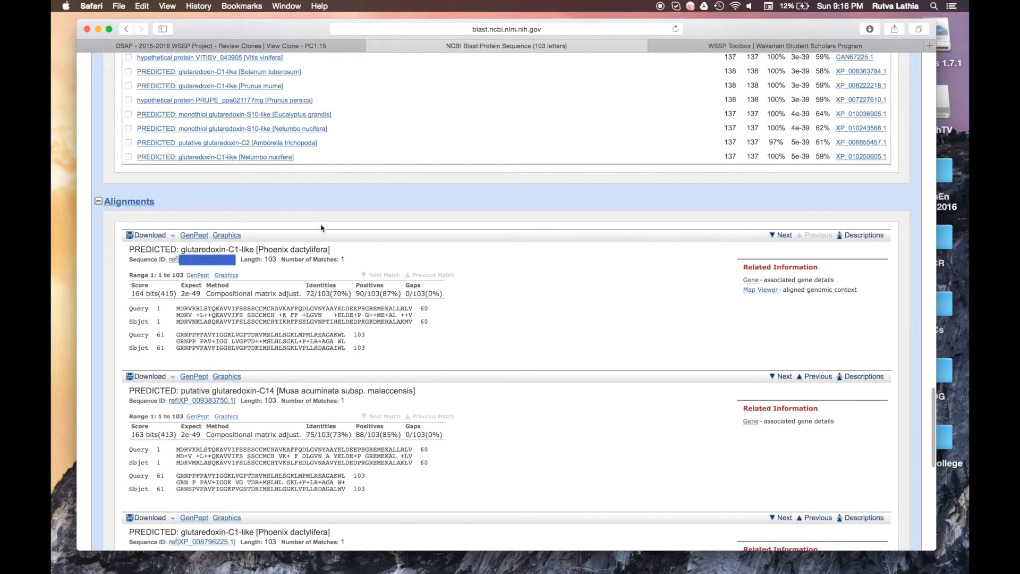
triple_click(291, 251)
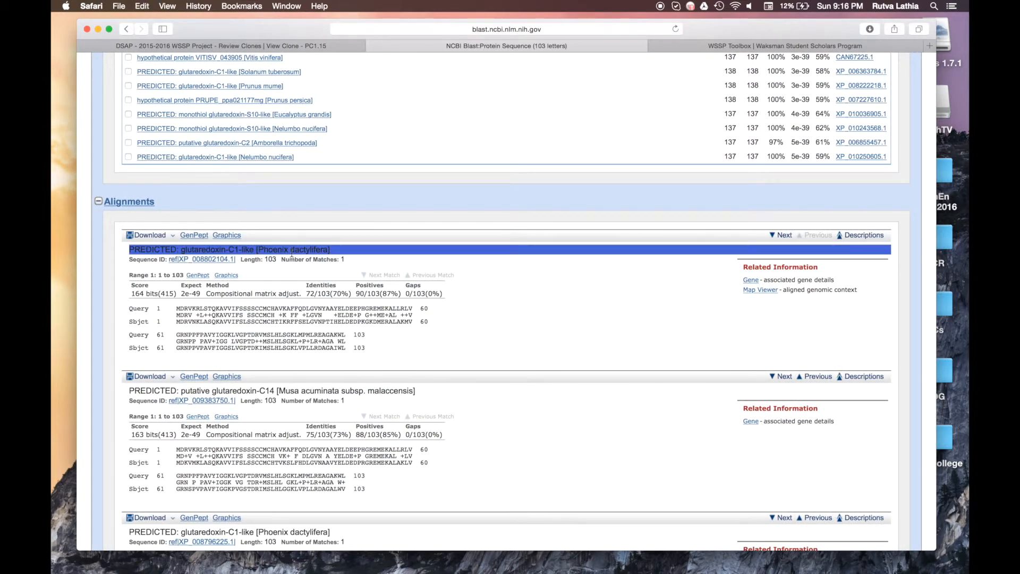
left_click(304, 44)
key("super+v")
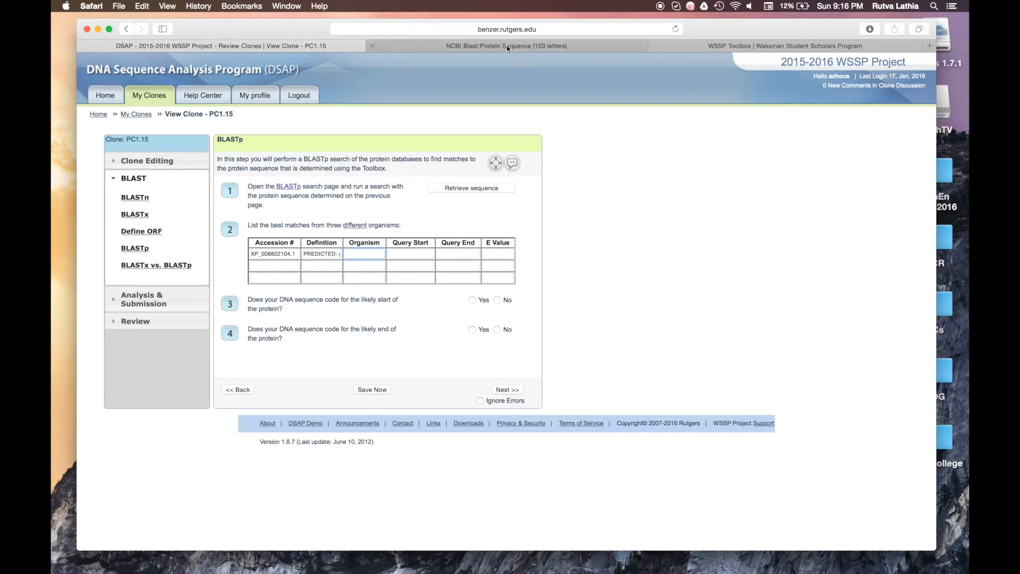
Step: Enter the organism Phoenix dactylifera in row 1
left_click(478, 46)
left_click(275, 250)
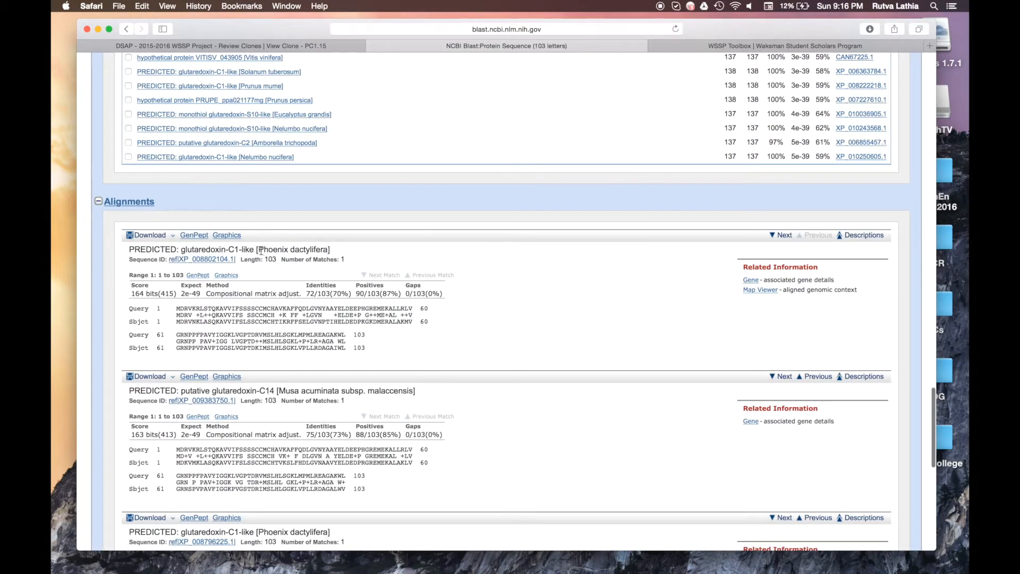
left_click_drag(259, 250, 326, 247)
key("super+c")
left_click(310, 45)
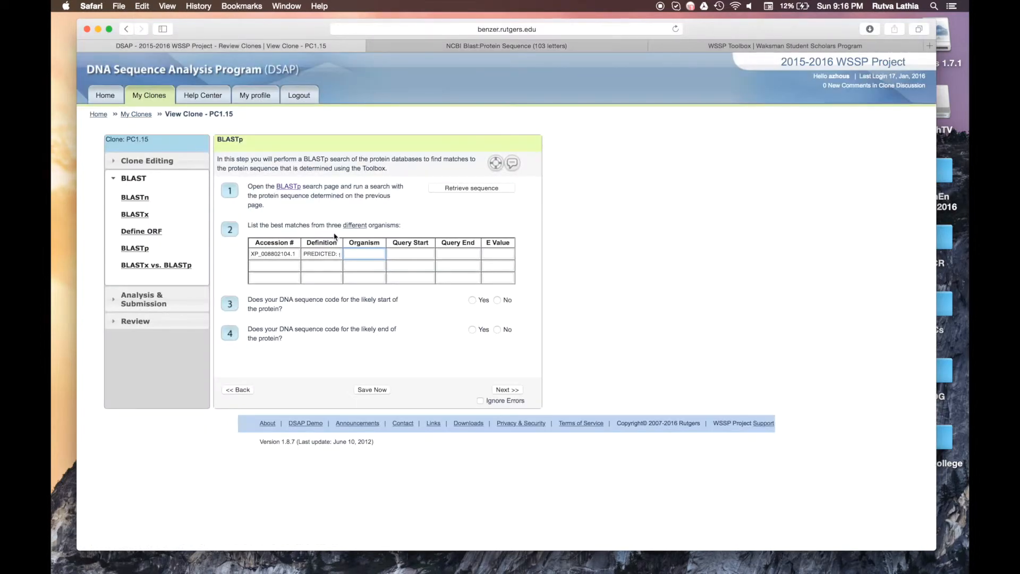
key("super+v")
Step: Check the alignment's query range, M1 to L103, for row 1's Query Start and End
left_click(418, 256)
left_click(451, 47)
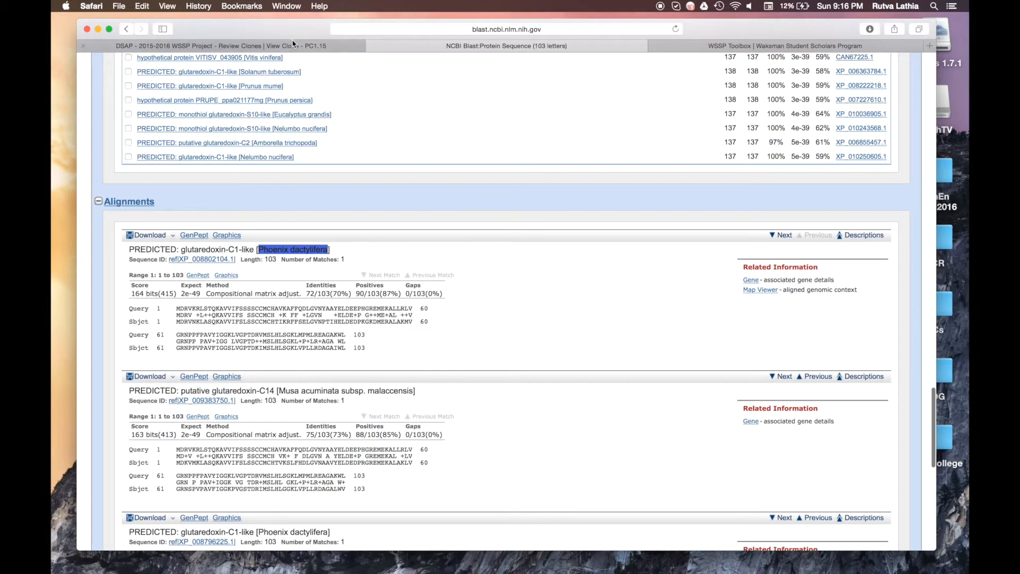
left_click(292, 44)
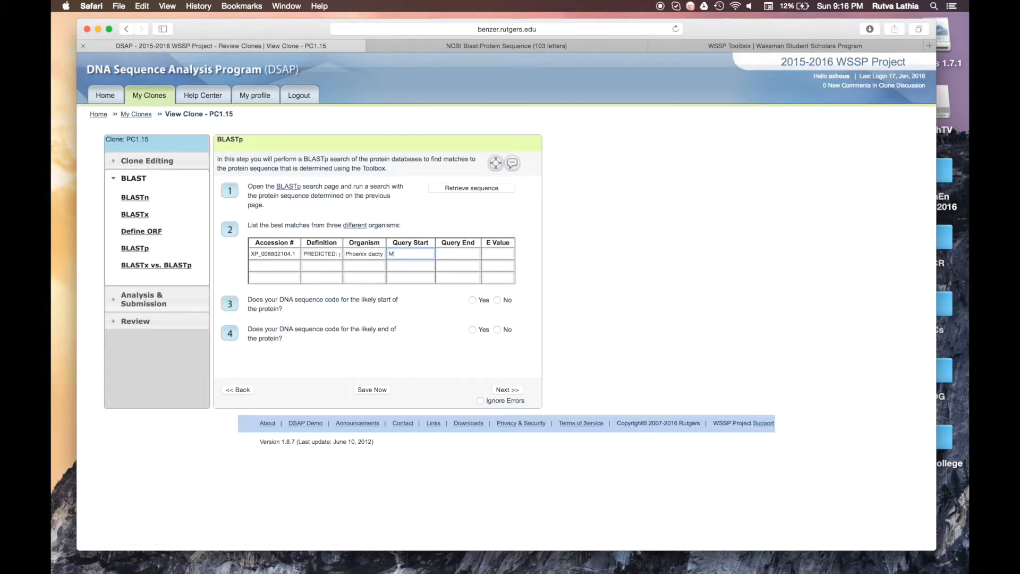
left_click(435, 43)
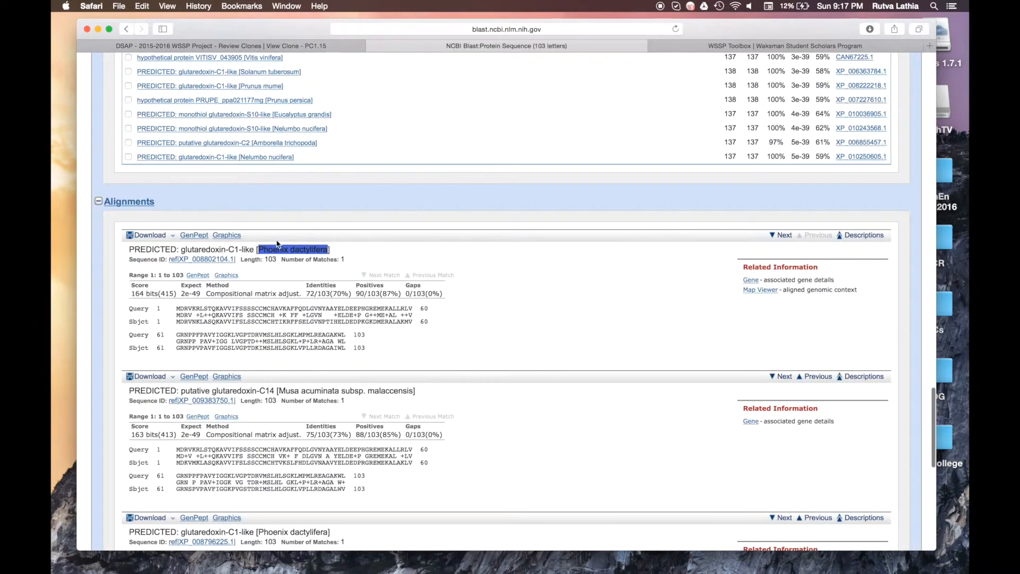
left_click(226, 45)
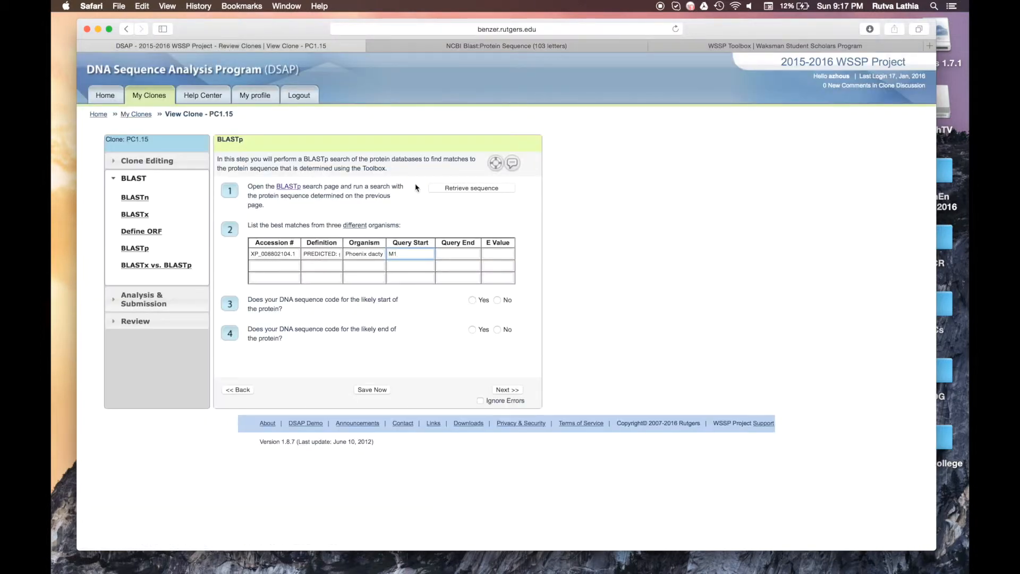
left_click(463, 255)
Step: Copy the top match's Expect value 2e-49 into row 1's E Value cell
left_click(503, 253)
left_click(456, 44)
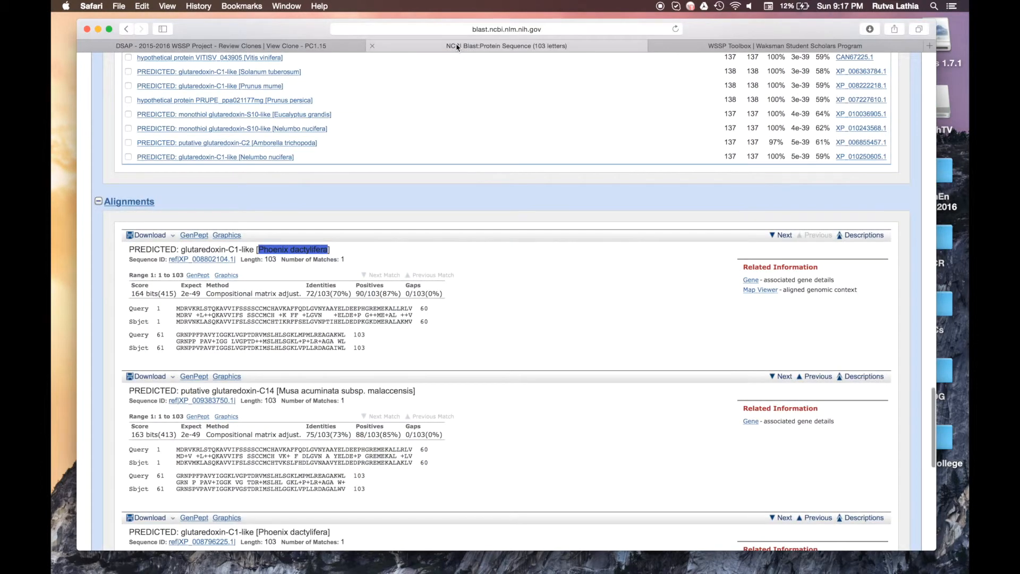
double_click(196, 293)
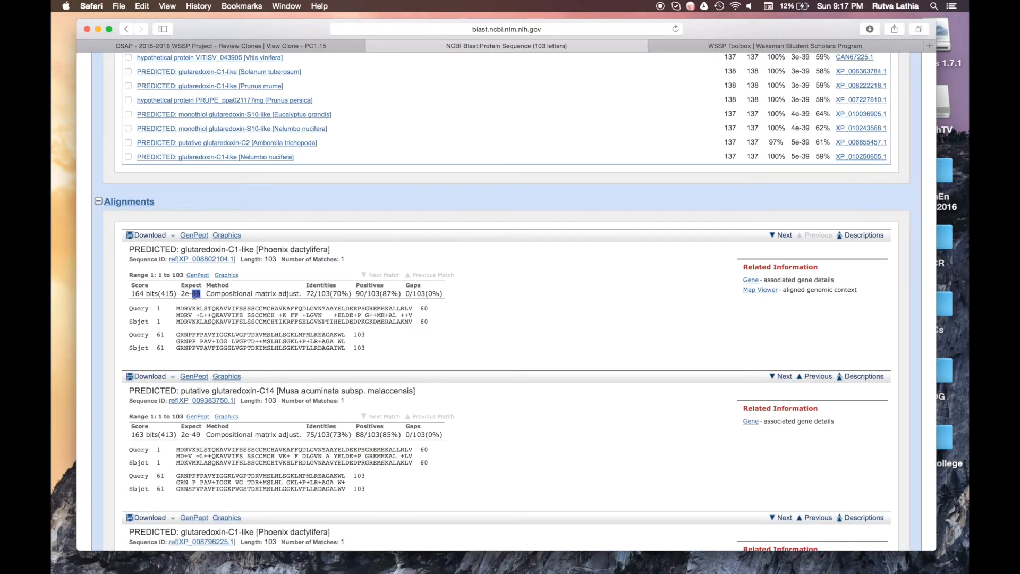
triple_click(194, 293)
left_click(245, 46)
key("super+v")
left_click(290, 263)
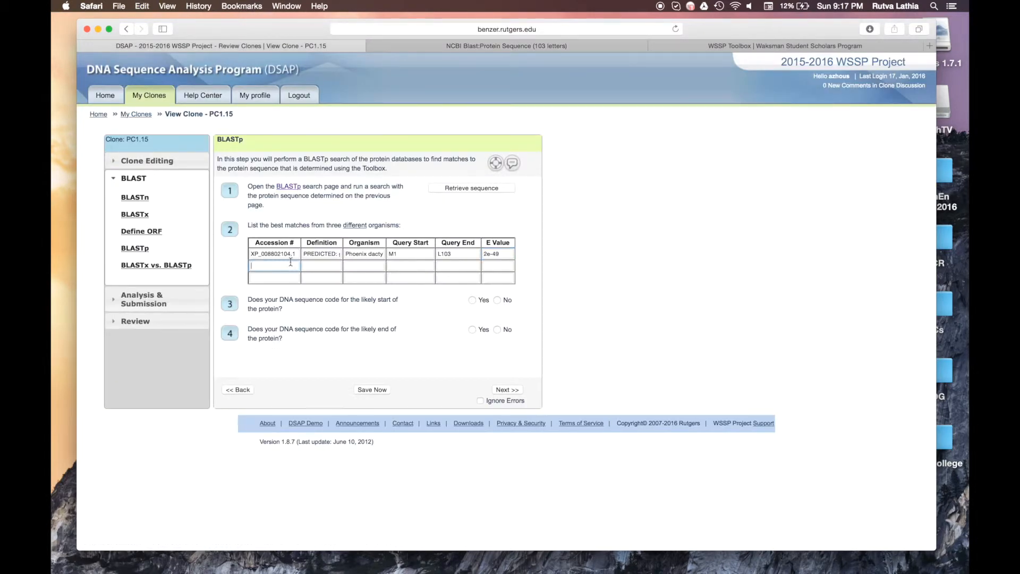
left_click(433, 49)
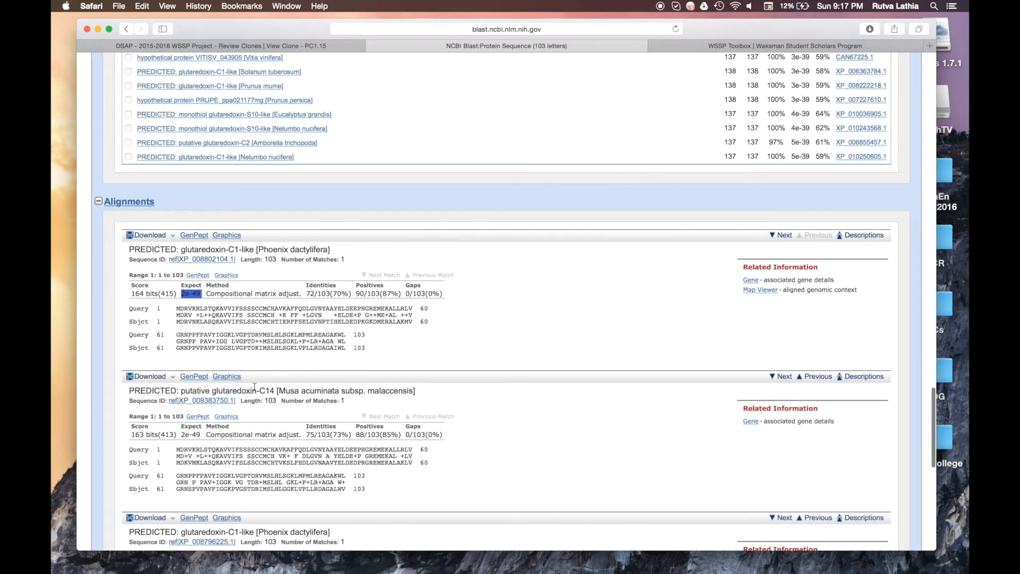
Step: Copy the second match's accession XP_009383750.1 into row 2
left_click(234, 402)
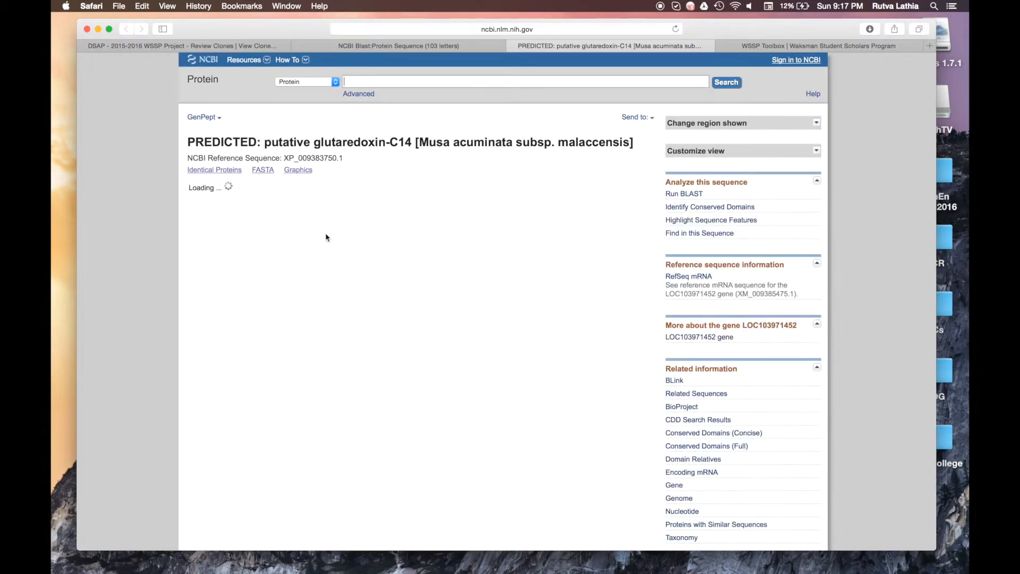
left_click_drag(344, 158, 285, 159)
key("super+c")
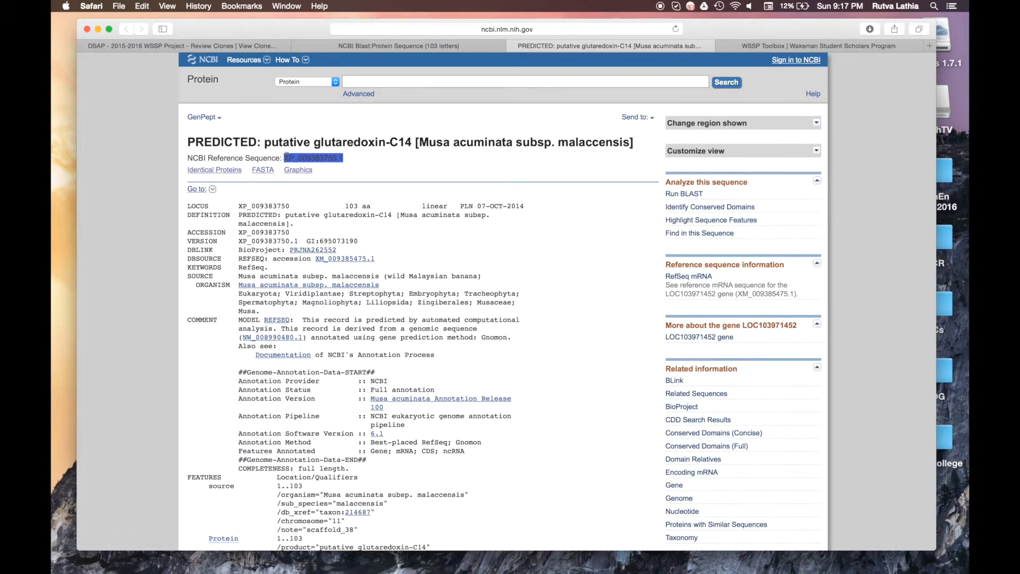
left_click(262, 46)
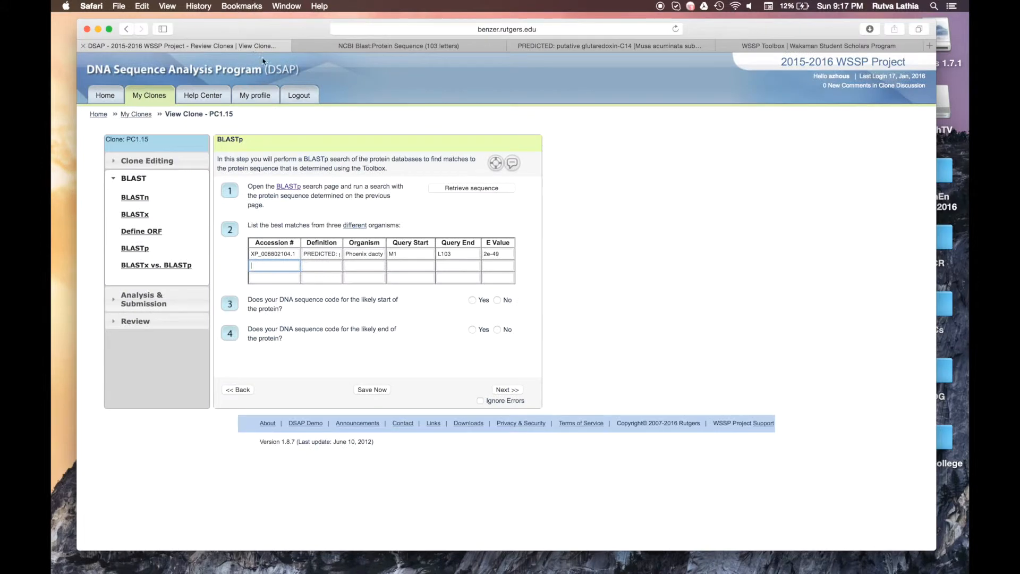
key("super+v")
left_click(335, 264)
Step: Paste the glutaredoxin-C14 record's title as row 2's definition
left_click(550, 46)
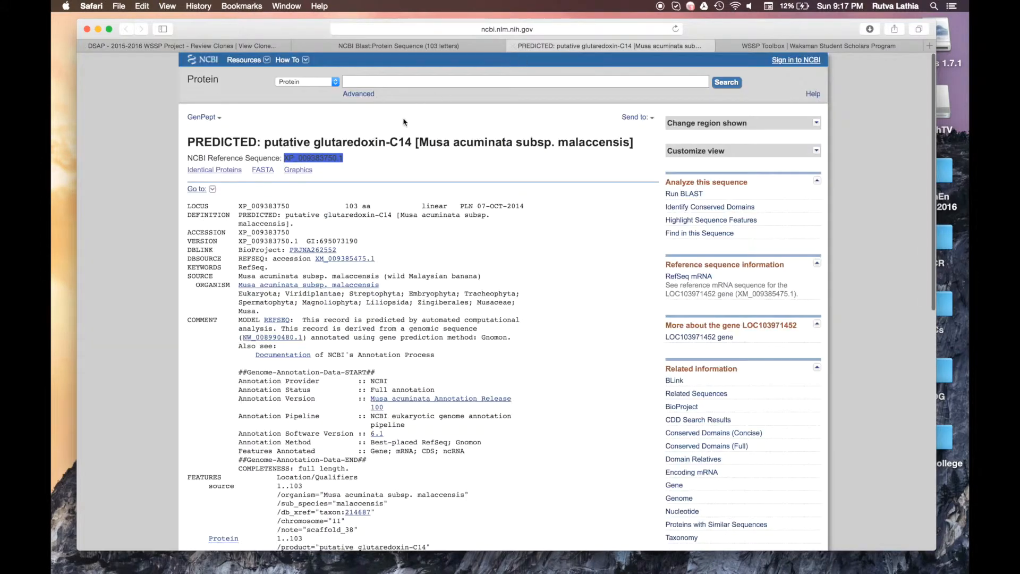
triple_click(390, 139)
key("super+c")
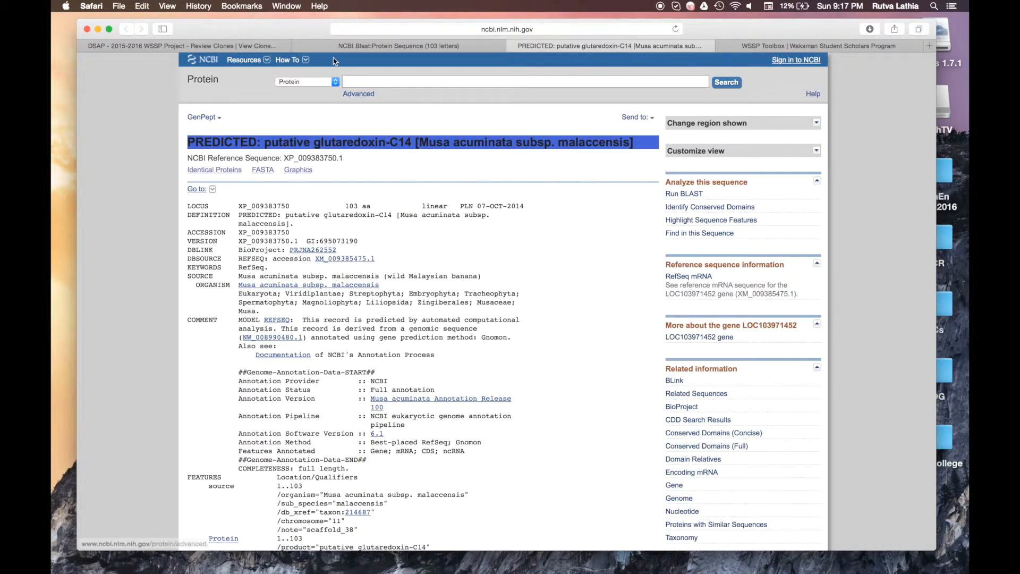
left_click(254, 45)
key("super+v")
left_click(370, 268)
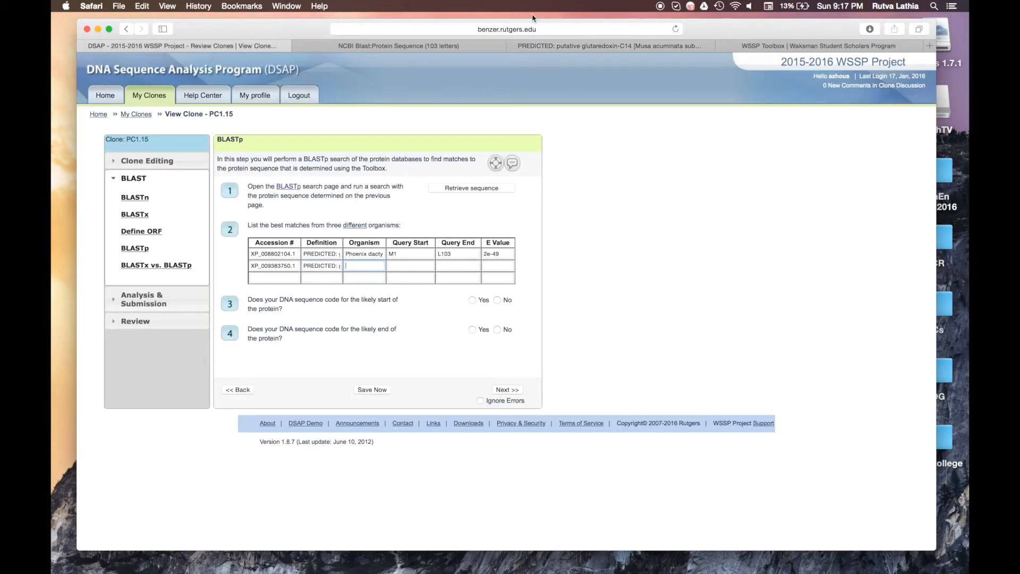
Step: Enter the organism Musa acuminata subsp. malaccensis in row 2
left_click(584, 46)
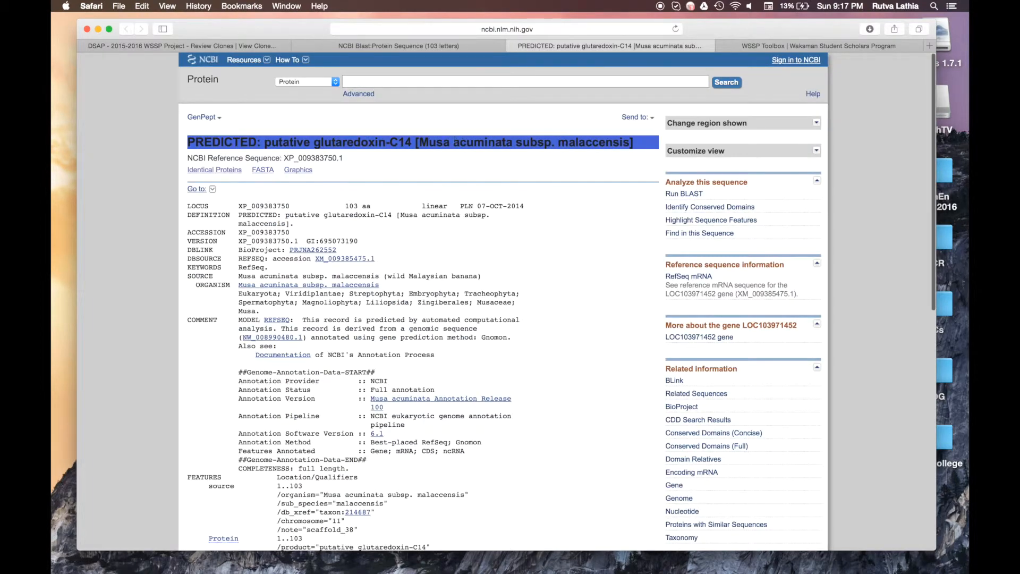
left_click(432, 142)
left_click_drag(418, 143, 630, 142)
key("super+c")
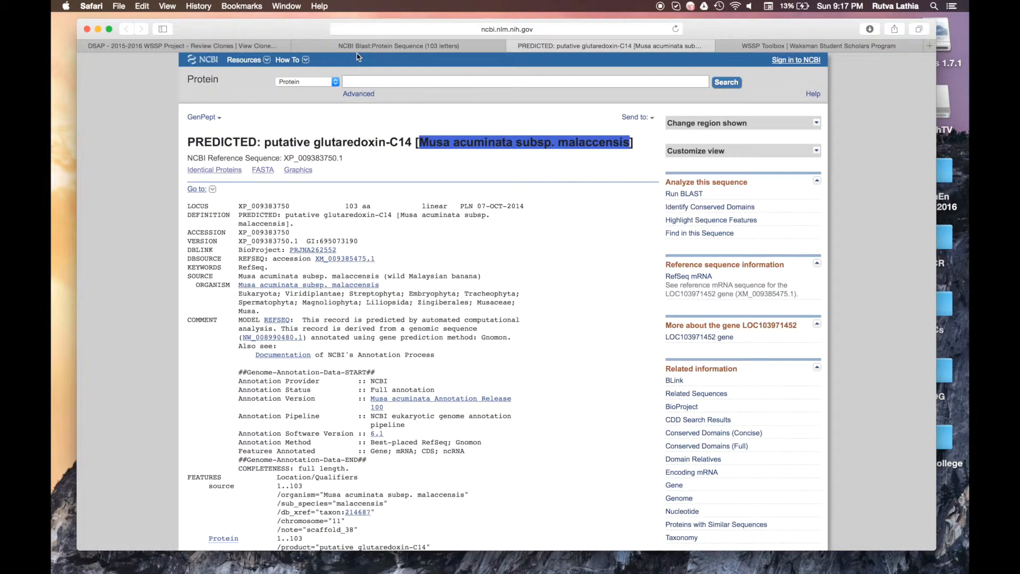
left_click(250, 47)
key("super+v")
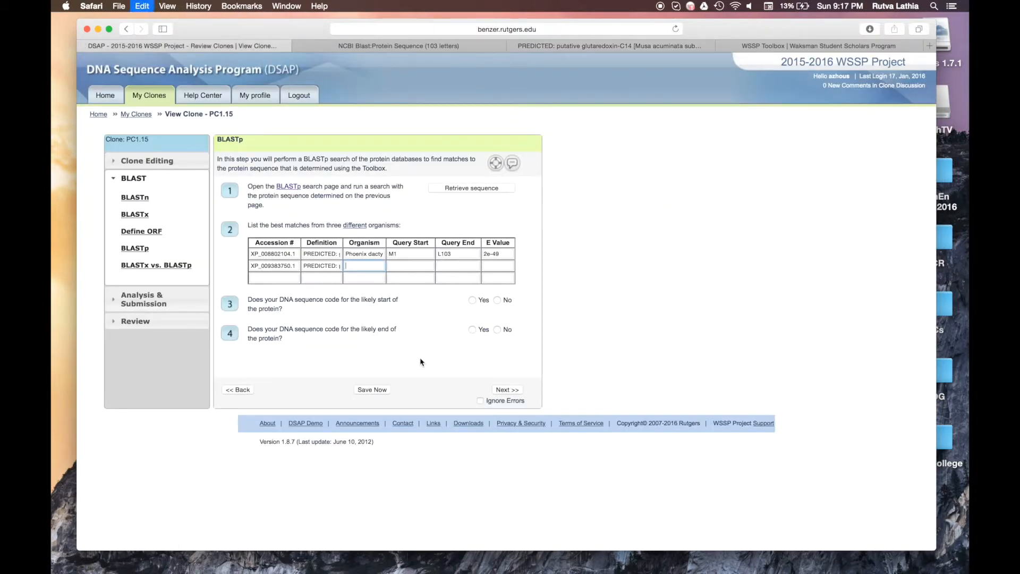
left_click(412, 268)
Step: Close the glutaredoxin-C14 record and scroll back through the BLAST alignments
left_click(512, 46)
left_click(512, 45)
left_click(302, 322)
scroll(302, 323, "down", 2)
scroll(302, 323, "down", 3)
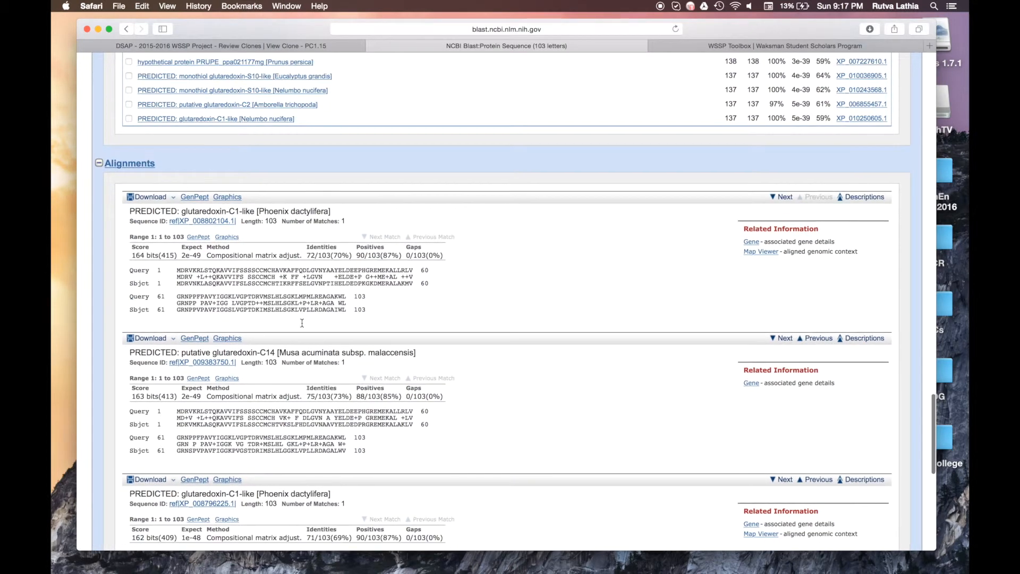
Step: Enter query start M1 and query end L103 in row 2
left_click(335, 44)
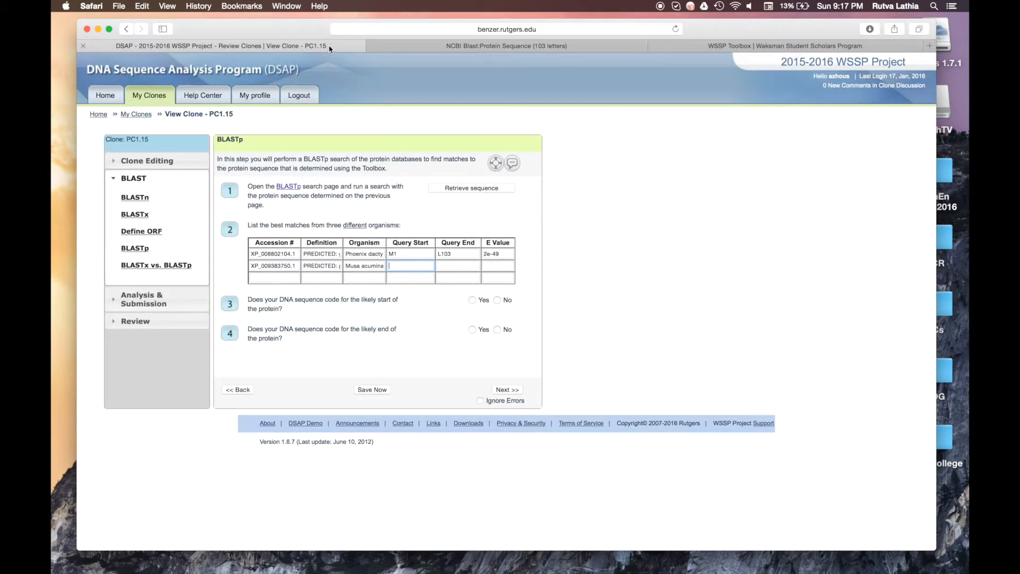
left_click(420, 254)
type("M1")
left_click(414, 267)
type("M1")
double_click(453, 254)
left_click(453, 260)
left_click(454, 264)
left_click(494, 265)
Step: Pick up the second match's E value 2e-49 from the alignments for row 2
left_click(458, 44)
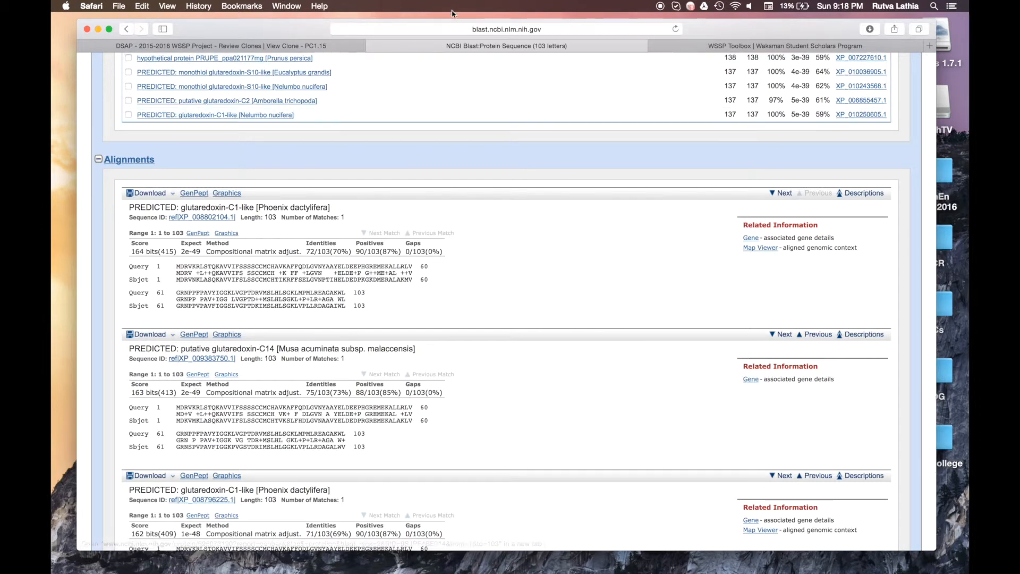
double_click(186, 393)
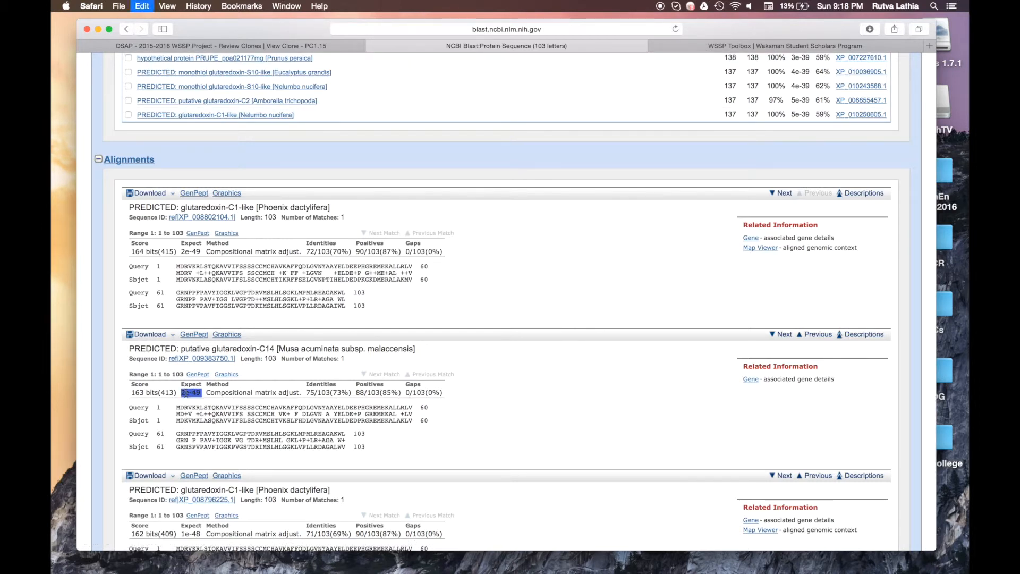
left_click(298, 45)
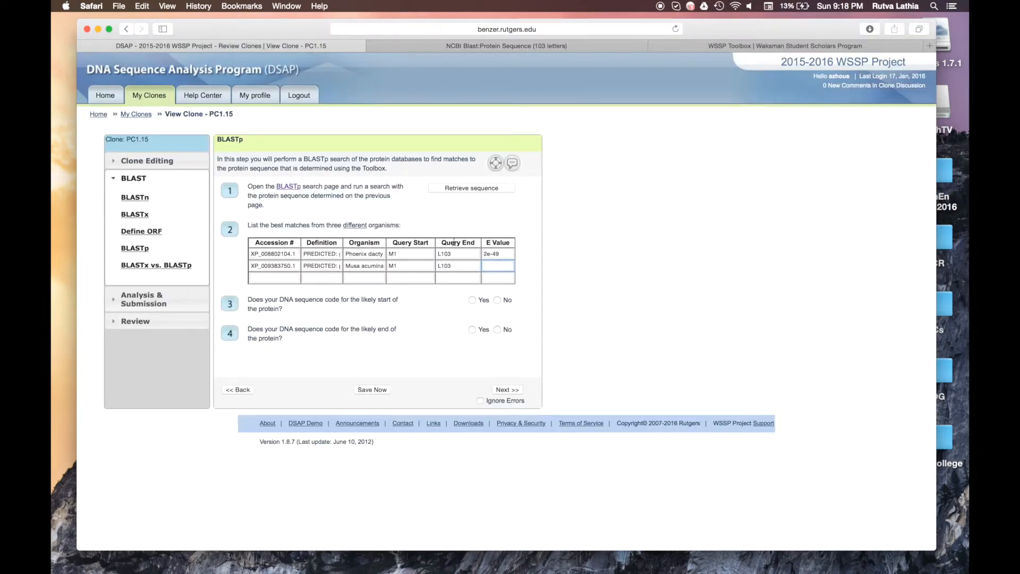
left_click(274, 278)
left_click(480, 47)
Step: Paste the Elaeis guineensis hit's description into row 3's Definition
scroll(315, 308, "down", 3)
scroll(314, 309, "down", 5)
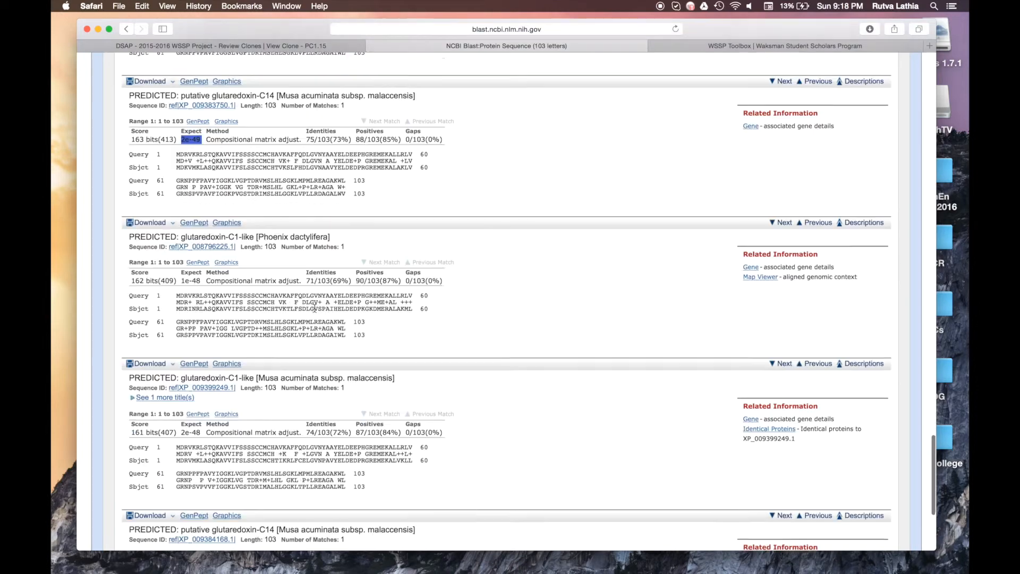
scroll(315, 308, "down", 12)
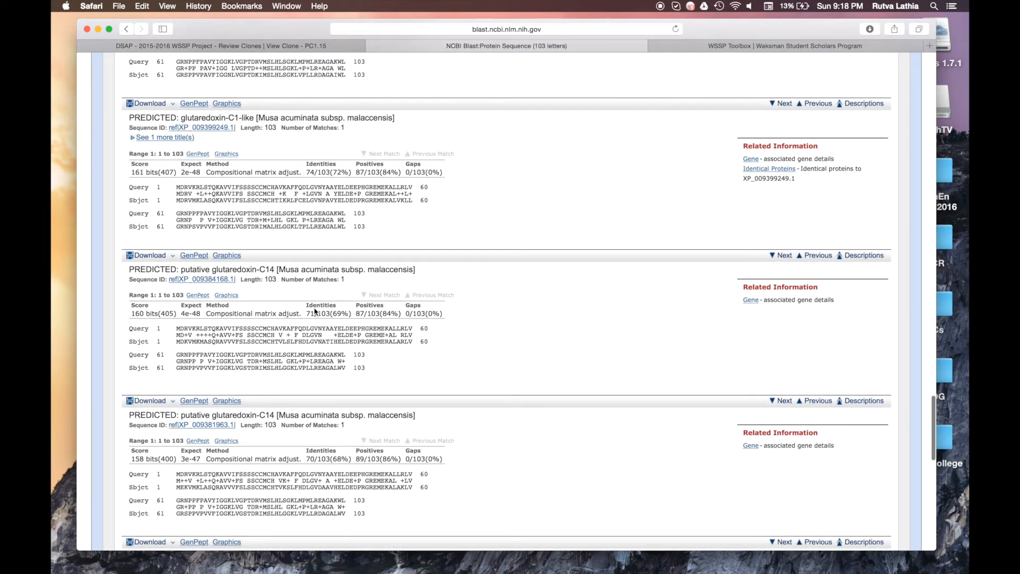
triple_click(306, 277)
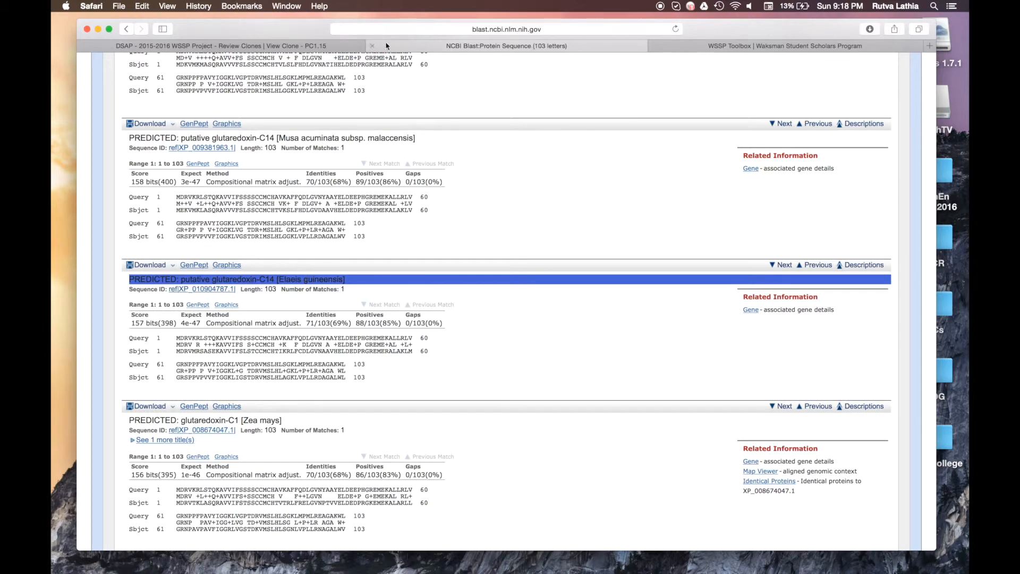
left_click(346, 43)
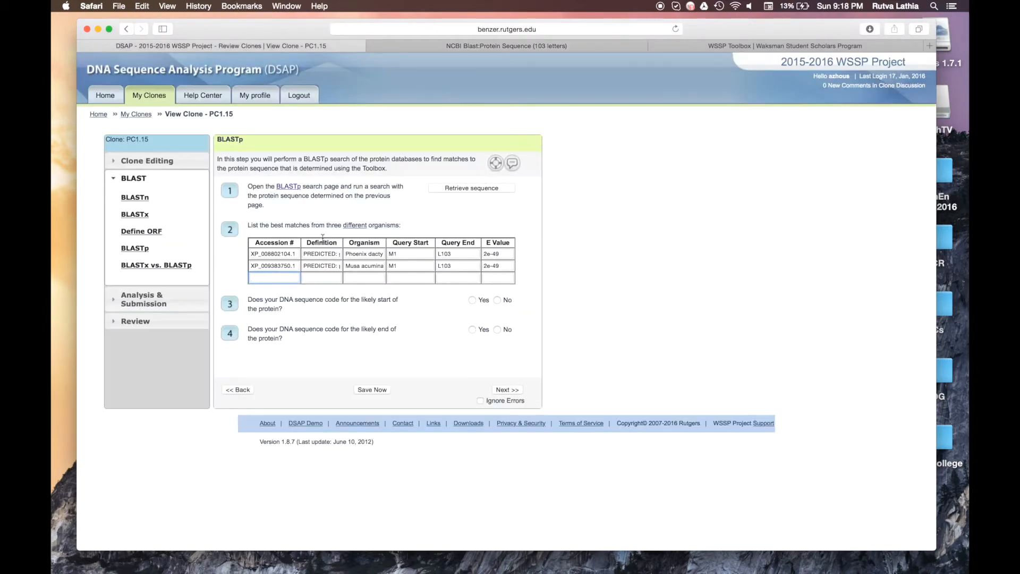
left_click(323, 279)
key("super+v")
Step: Paste accession XP_010904787.1 into row 3's Accession cell
left_click(281, 277)
left_click(573, 44)
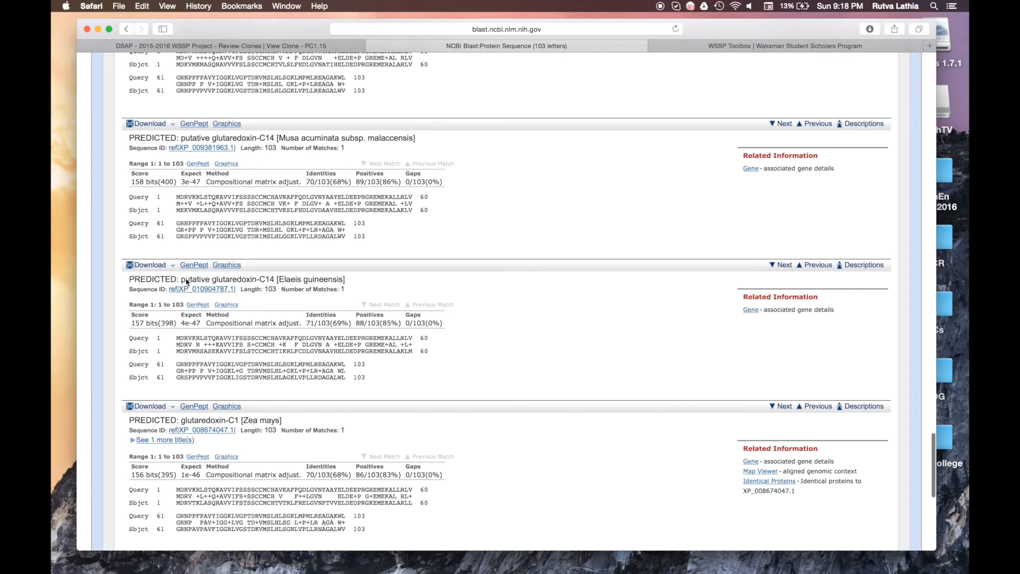
left_click_drag(240, 290, 181, 292)
key("super+c")
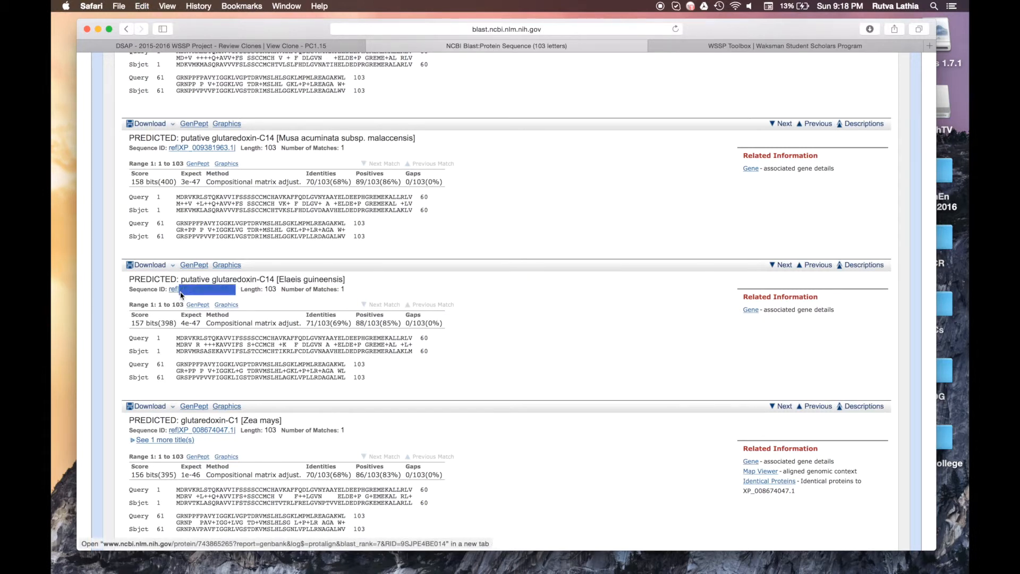
left_click(287, 47)
key("super+v")
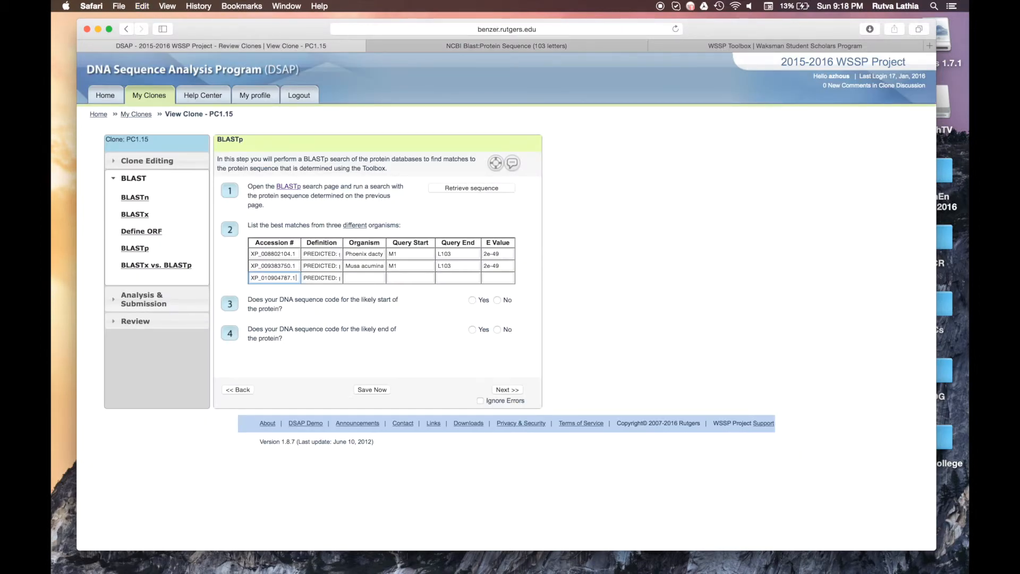
Step: Enter the organism Elaeis guineensis in row 3
left_click(359, 278)
left_click(475, 47)
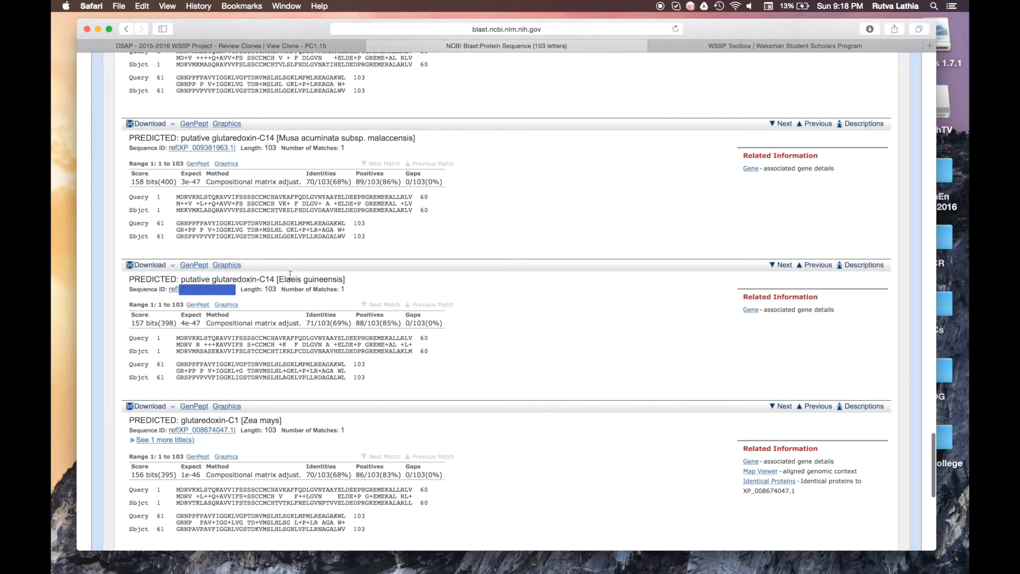
left_click_drag(281, 277, 343, 279)
key("super+c")
left_click(319, 47)
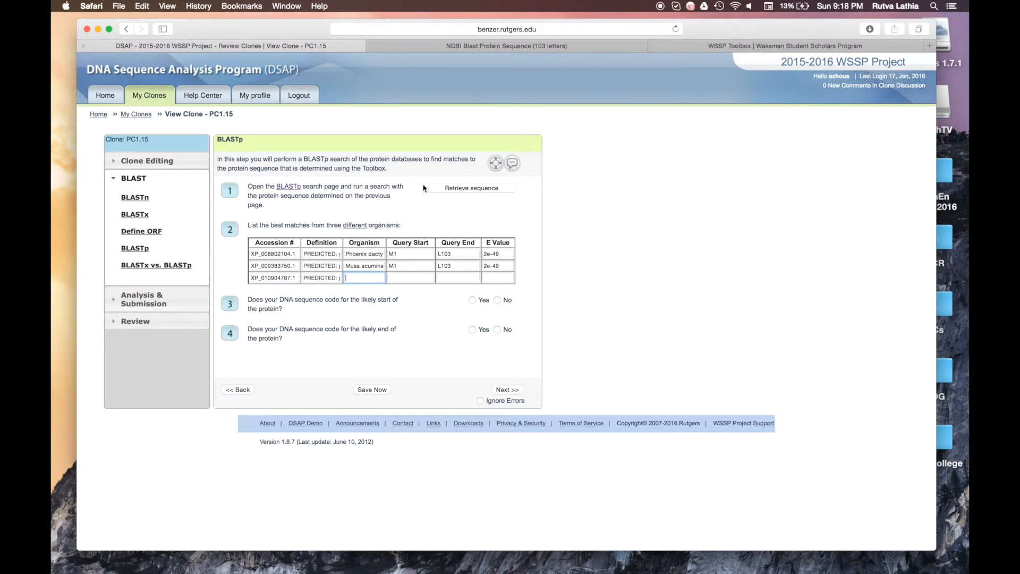
key("super+v")
Step: Fill row 3's query range as M1 to L103, matching row 2
left_click(403, 279)
left_click(473, 46)
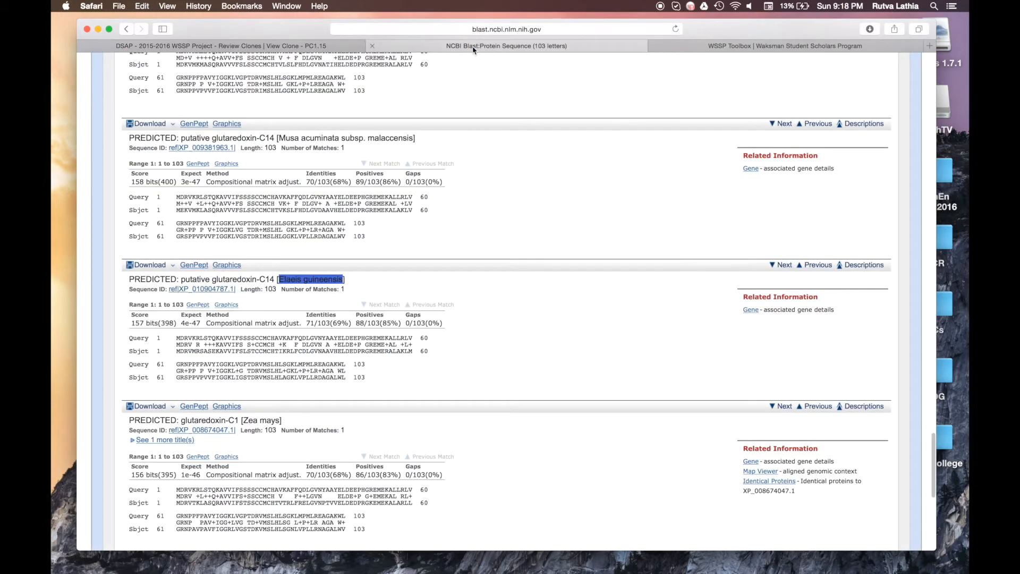
left_click(381, 281)
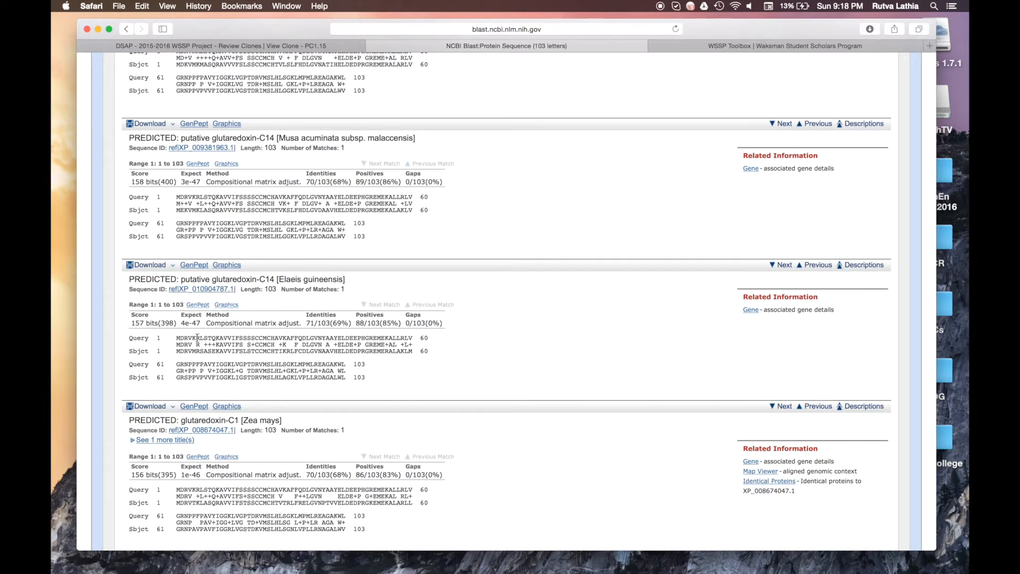
left_click(321, 45)
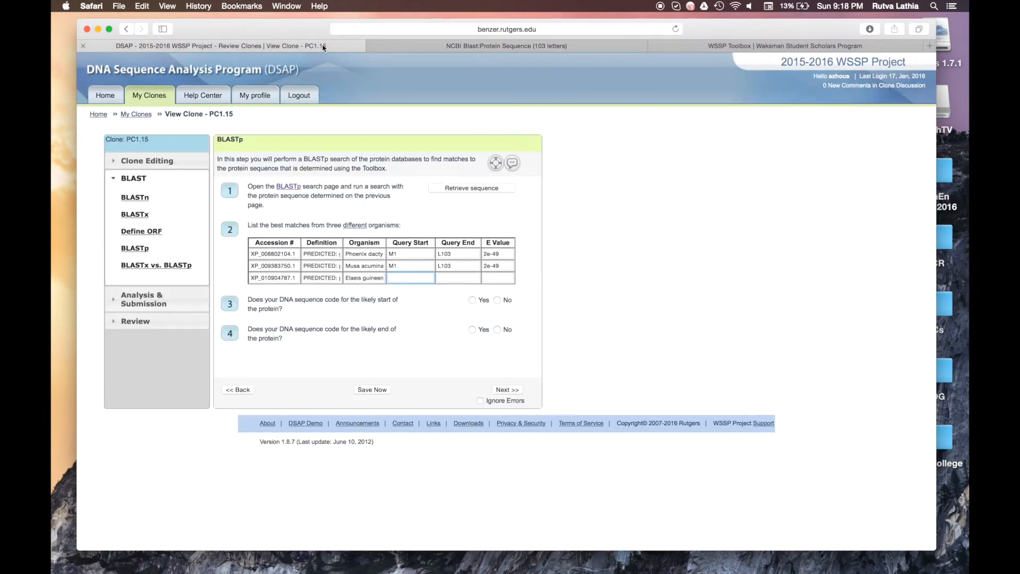
type("M1")
left_click(466, 273)
double_click(462, 267)
left_click(461, 280)
left_click(497, 267)
left_click_drag(496, 266, 483, 266)
Step: Enter E value 4e-47 in row 3 and recheck it against the BLAST hit
left_click(465, 47)
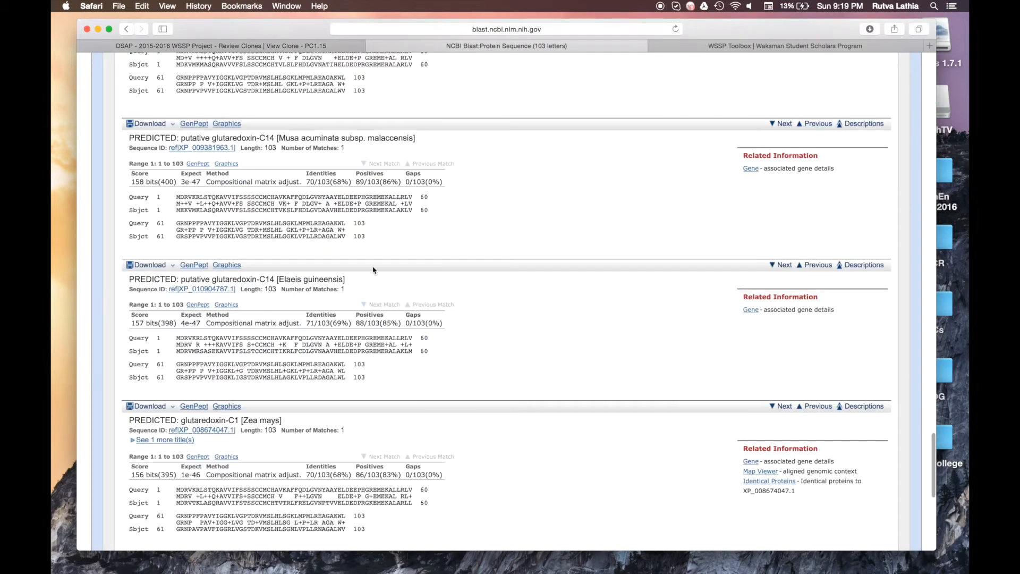
double_click(194, 322)
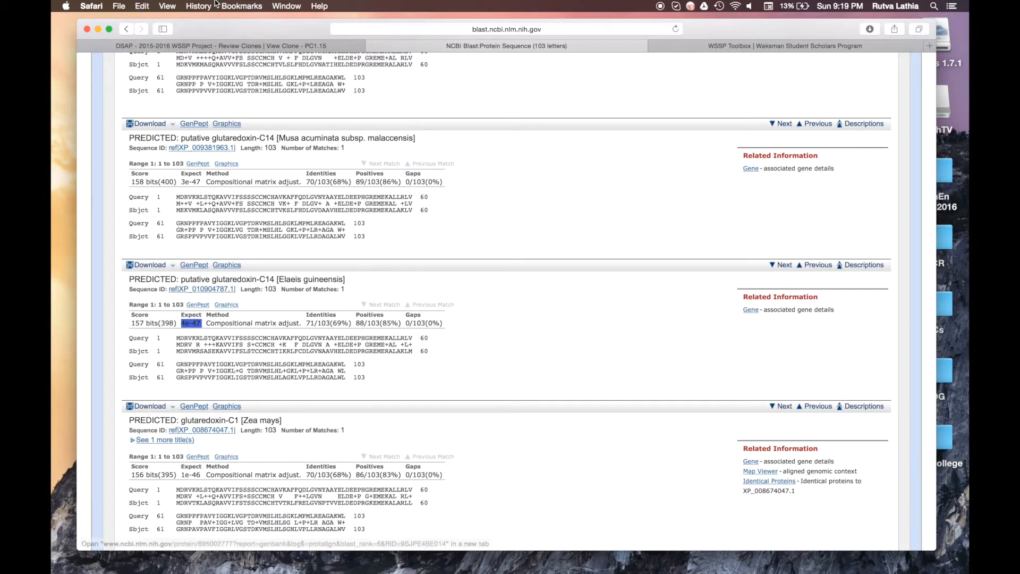
left_click(218, 46)
left_click(503, 278)
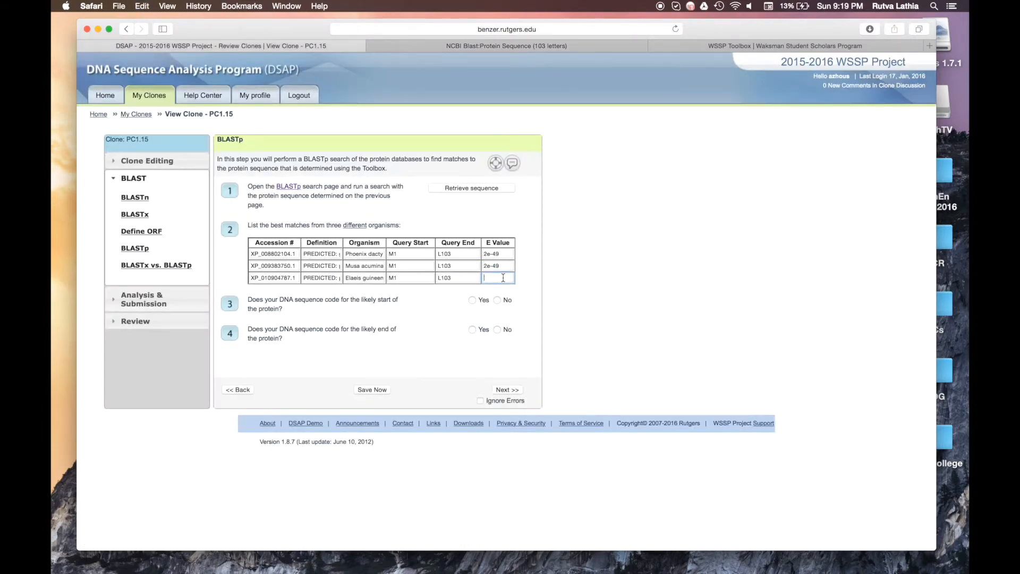
key("super+v")
left_click(434, 47)
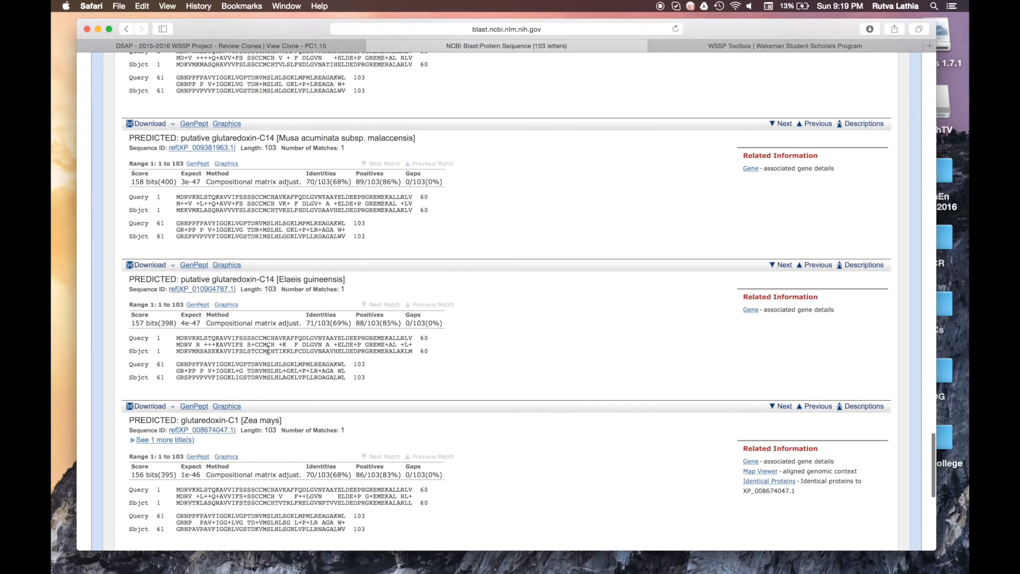
left_click_drag(178, 322, 203, 323)
left_click(203, 323)
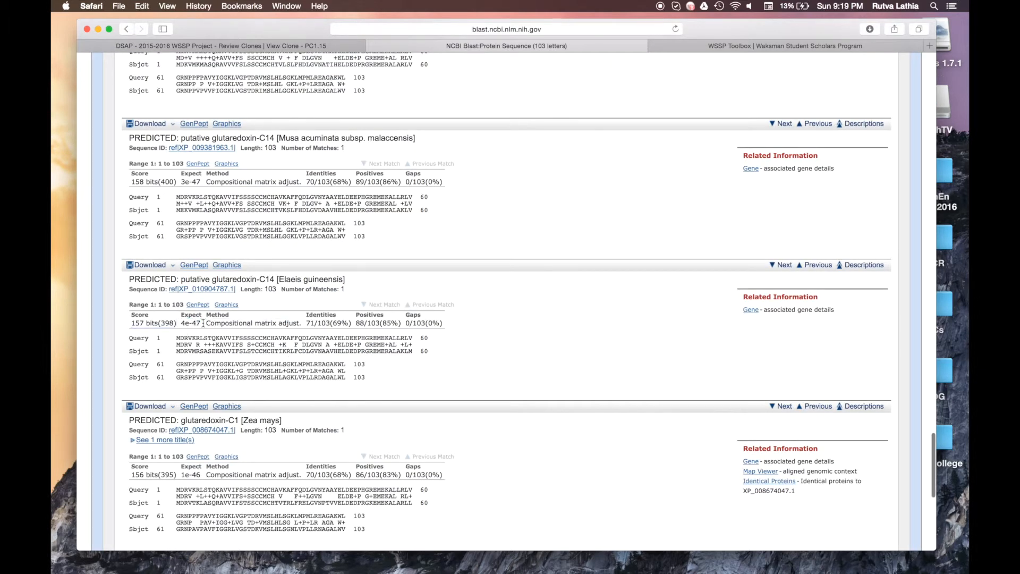
left_click(260, 46)
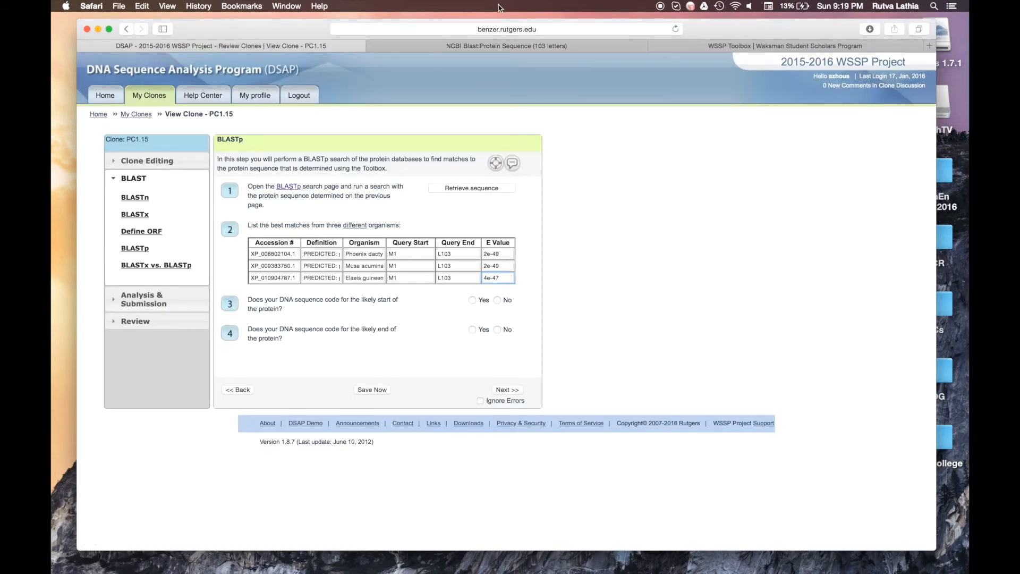
left_click(485, 46)
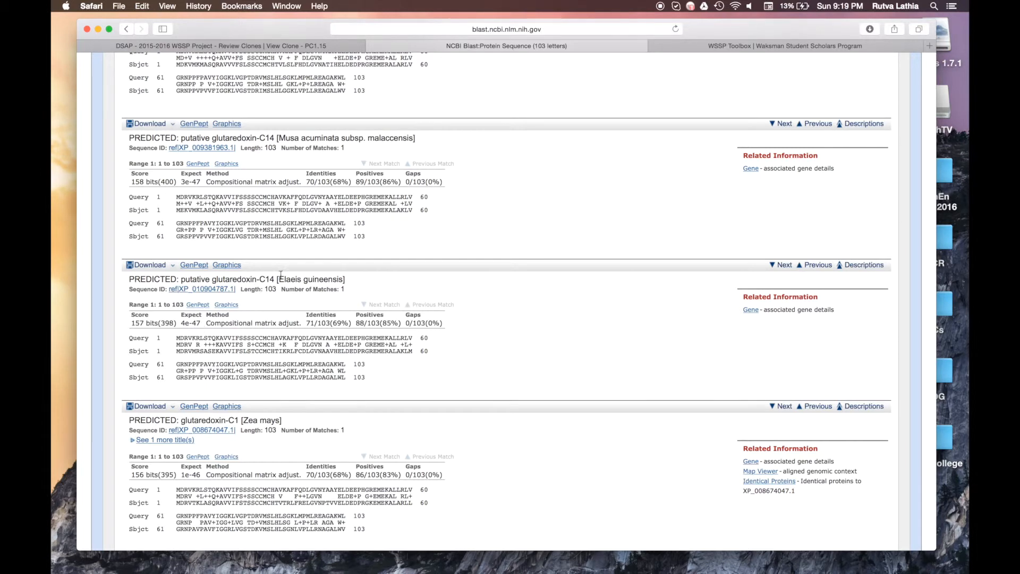
Step: Review the BLAST results once more, then advance DSAP to the BLASTx vs. BLASTp comparison step
left_click(340, 46)
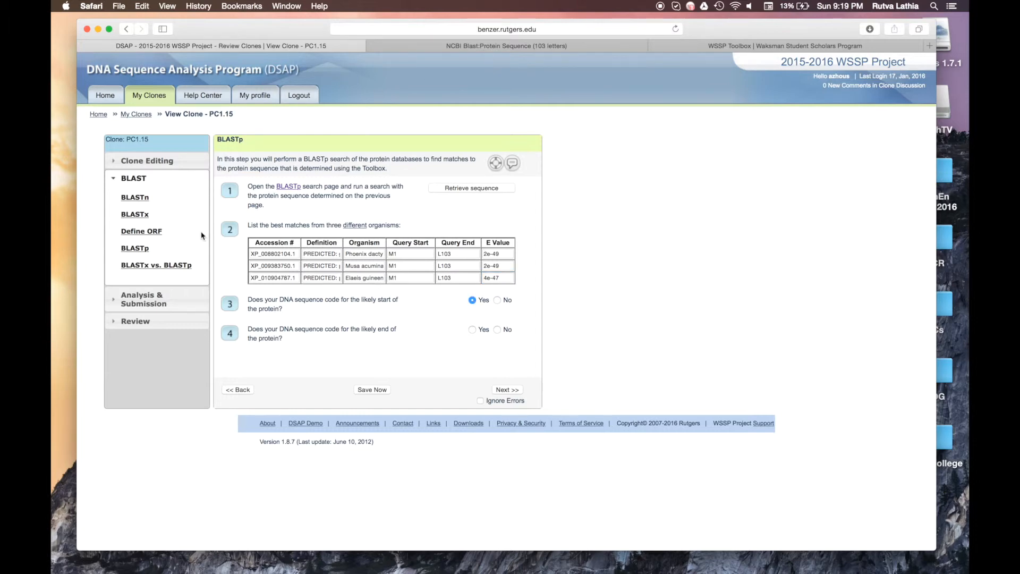
left_click(470, 48)
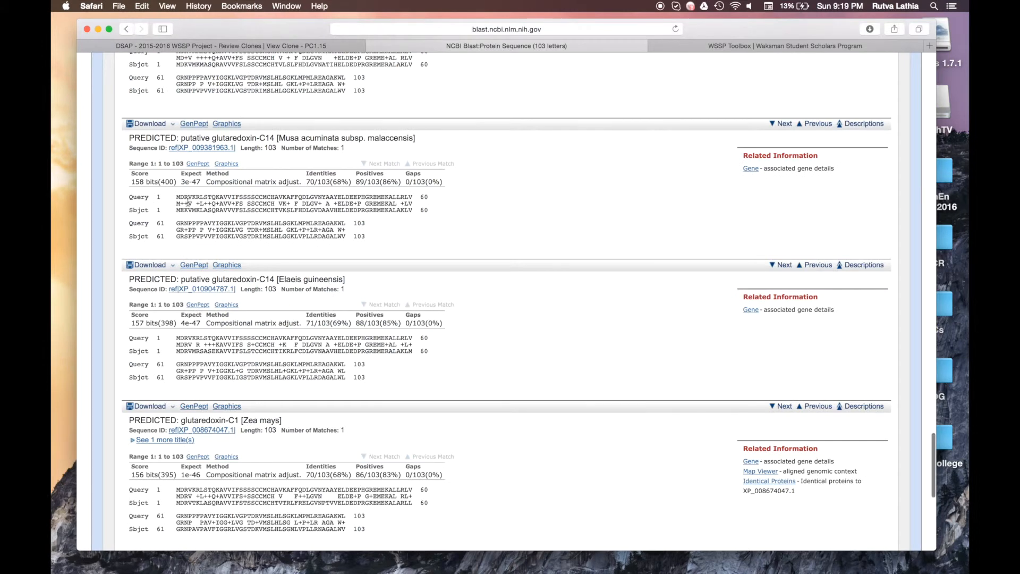
scroll(180, 222, "up", 5)
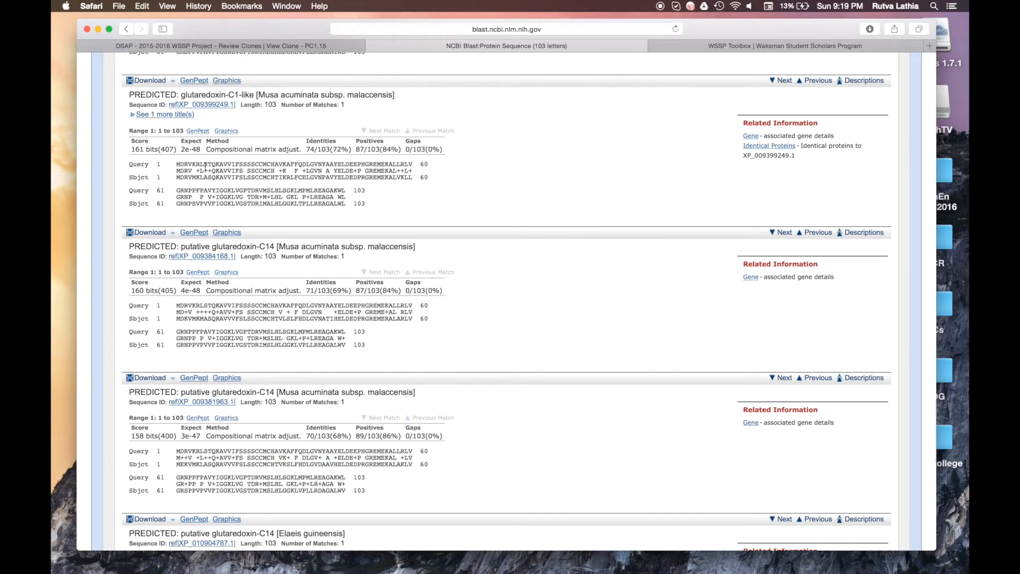
left_click(207, 46)
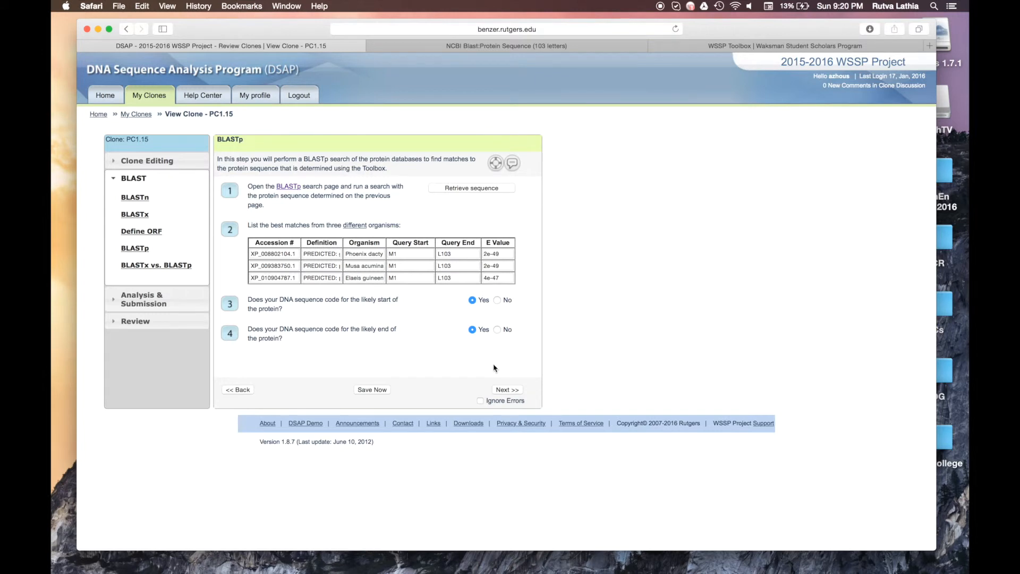
left_click(508, 389)
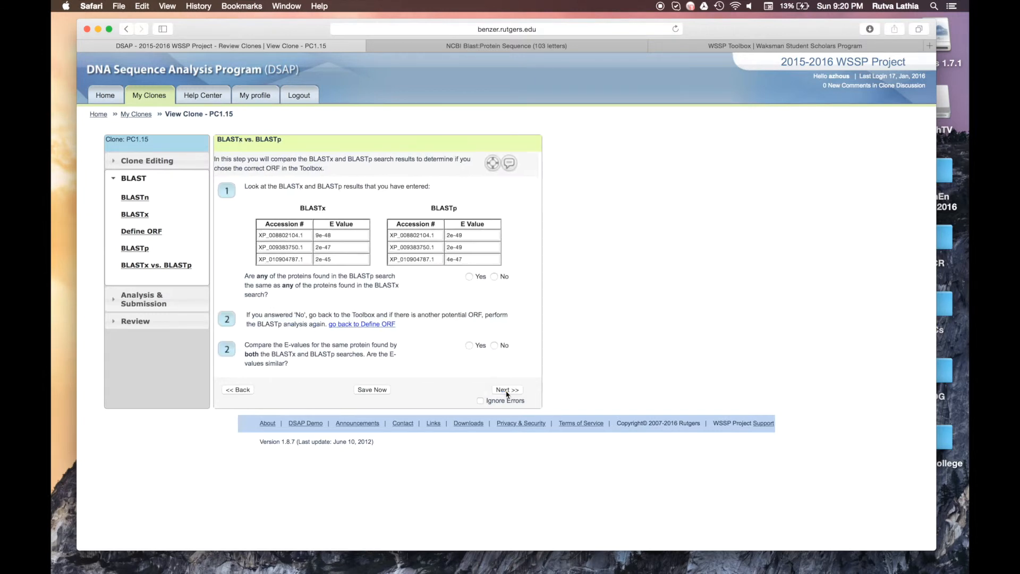
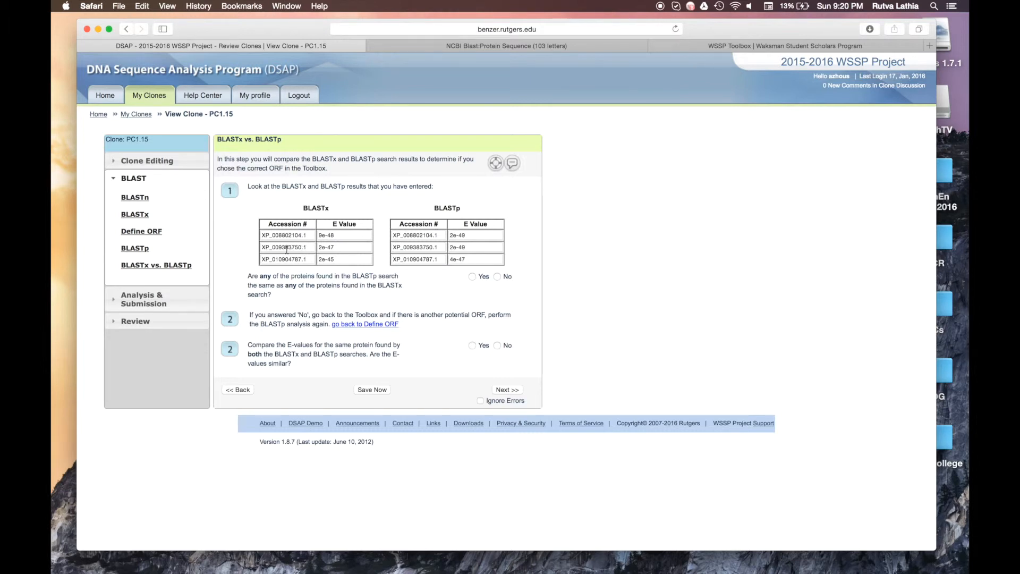
Step: Answer Yes that the BLASTx and BLASTp proteins match and E-values are similar, then revisit BLASTx
left_click(472, 276)
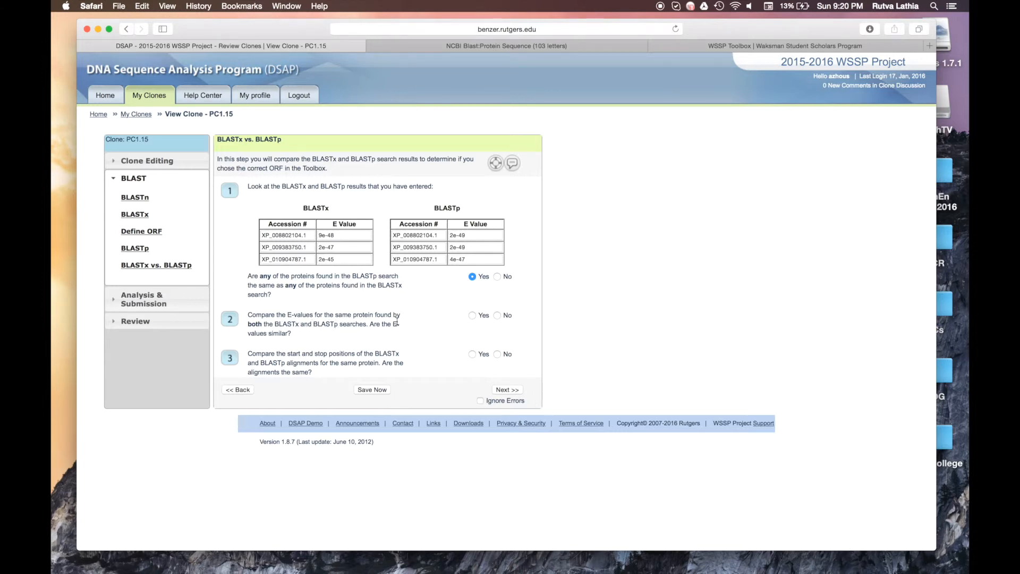
left_click(472, 316)
scroll(472, 316, "down", 1)
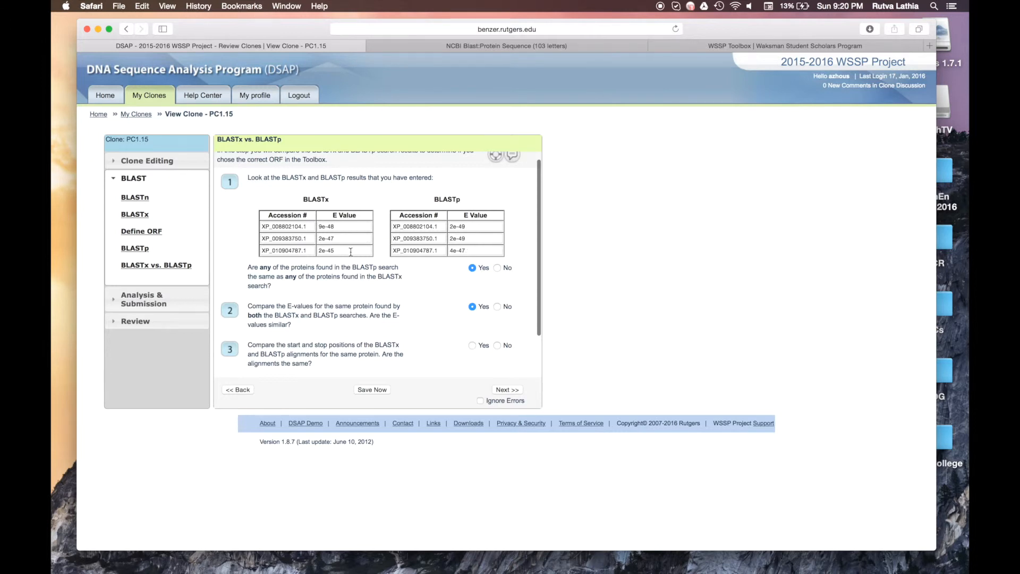
scroll(351, 251, "down", 3)
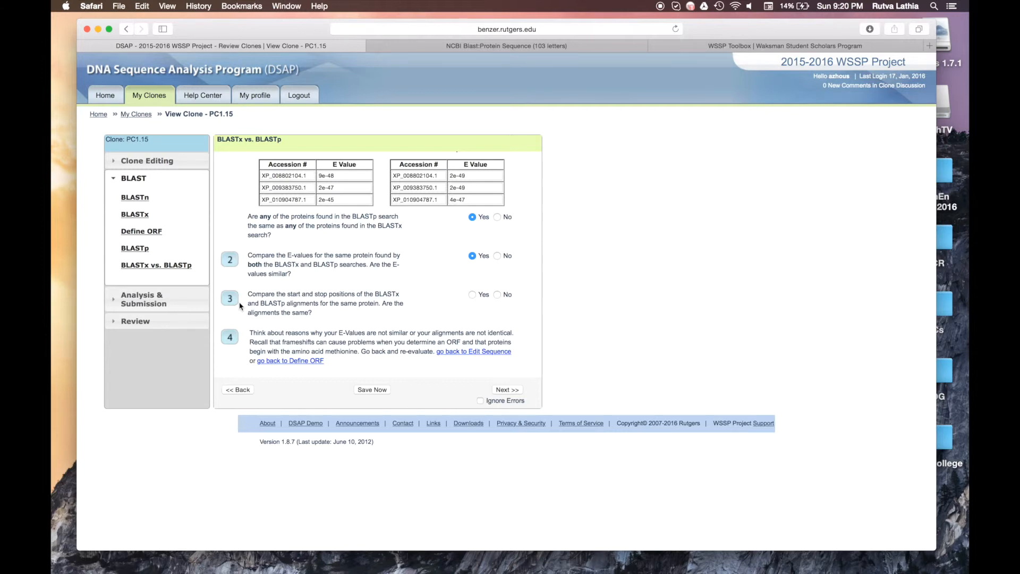
left_click(142, 215)
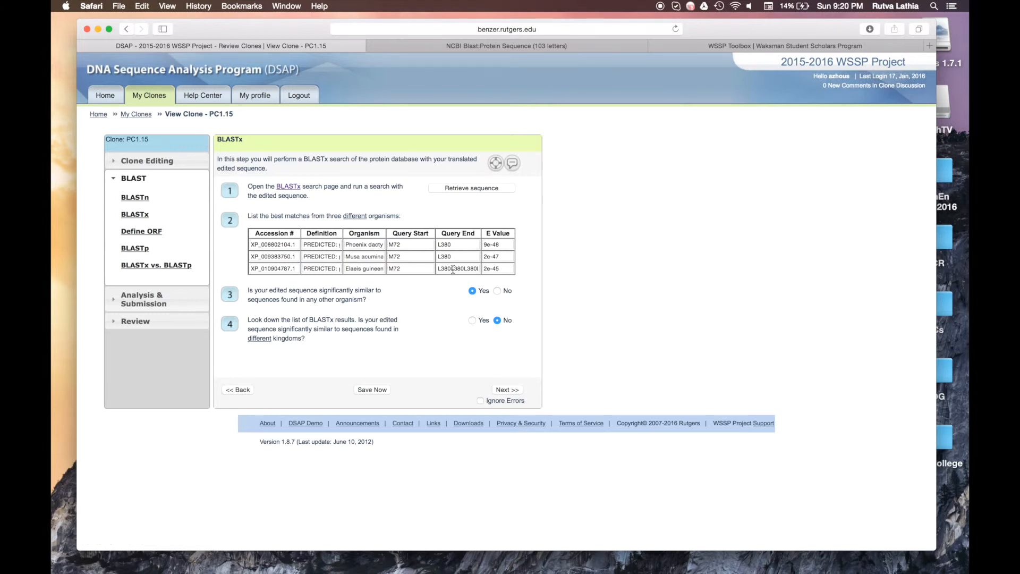
Step: Trim the third BLASTx Query End entry from L380L380 to L380
left_click_drag(451, 269, 555, 265)
left_click(582, 264)
left_click(452, 270)
key("BackSpace")
left_click_drag(451, 269, 480, 269)
key("BackSpace")
Step: Trim the third BLASTp Query End entry to L103 and continue to the comparison step
left_click(140, 249)
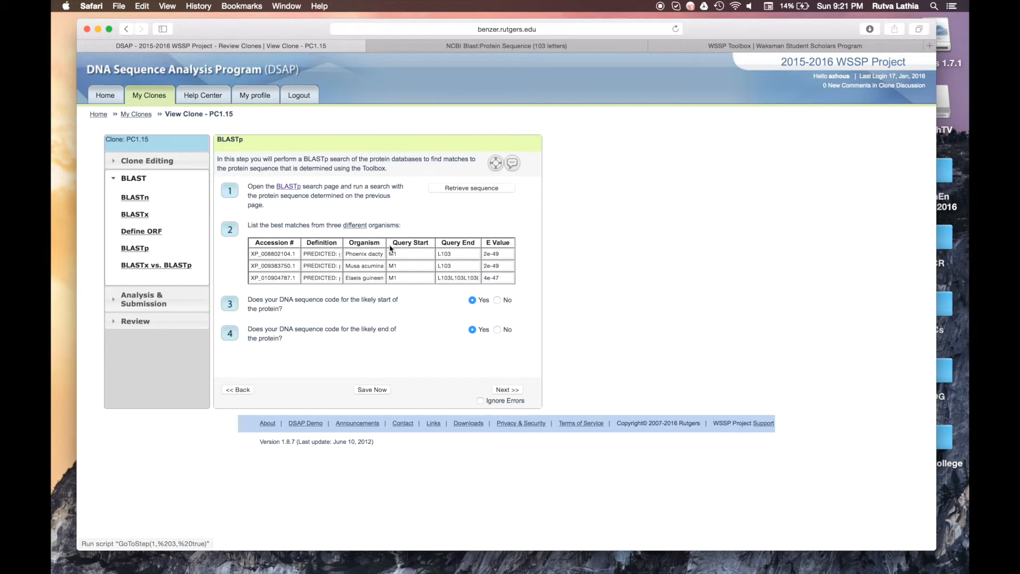
left_click_drag(451, 278, 496, 278)
key("BackSpace")
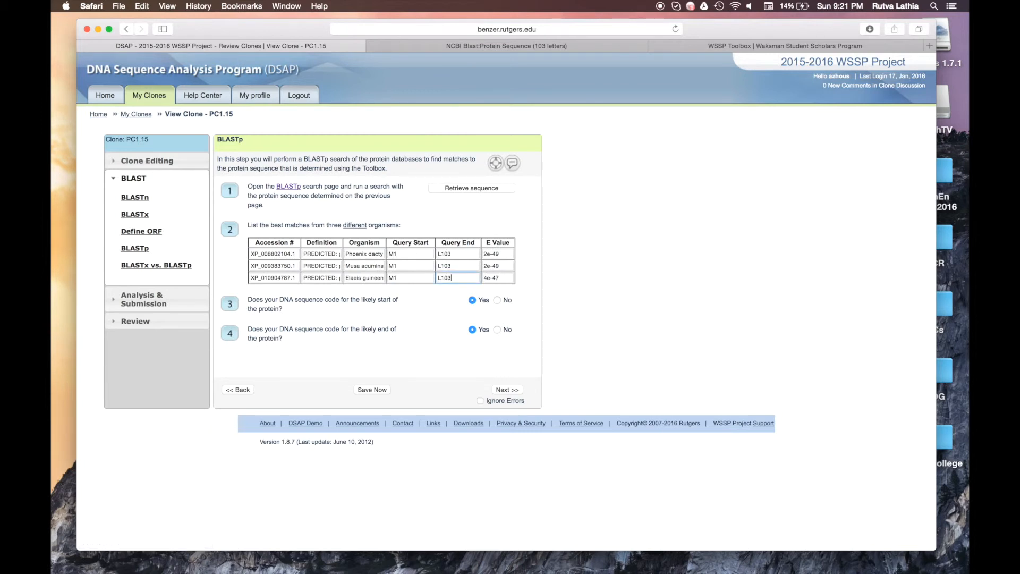
left_click(505, 389)
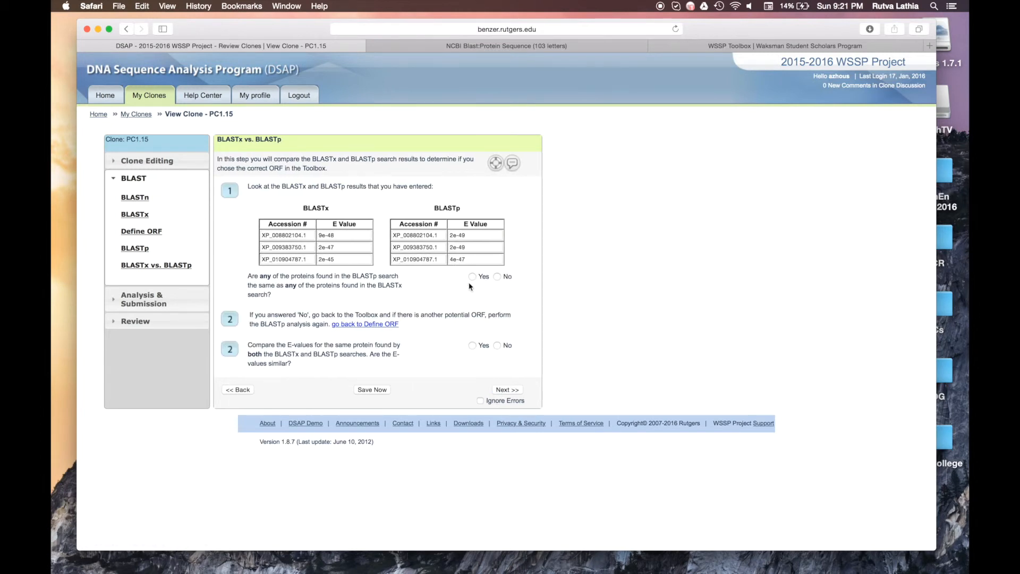
Step: Answer Yes that proteins match, E-values are similar and alignments are the same
left_click(471, 277)
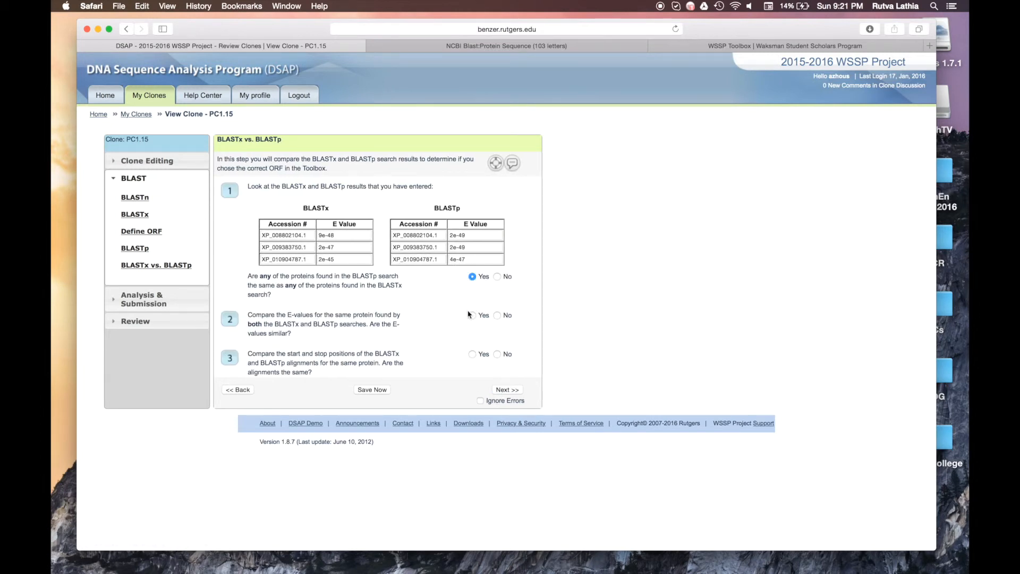
left_click(471, 316)
scroll(477, 353, "down", 1)
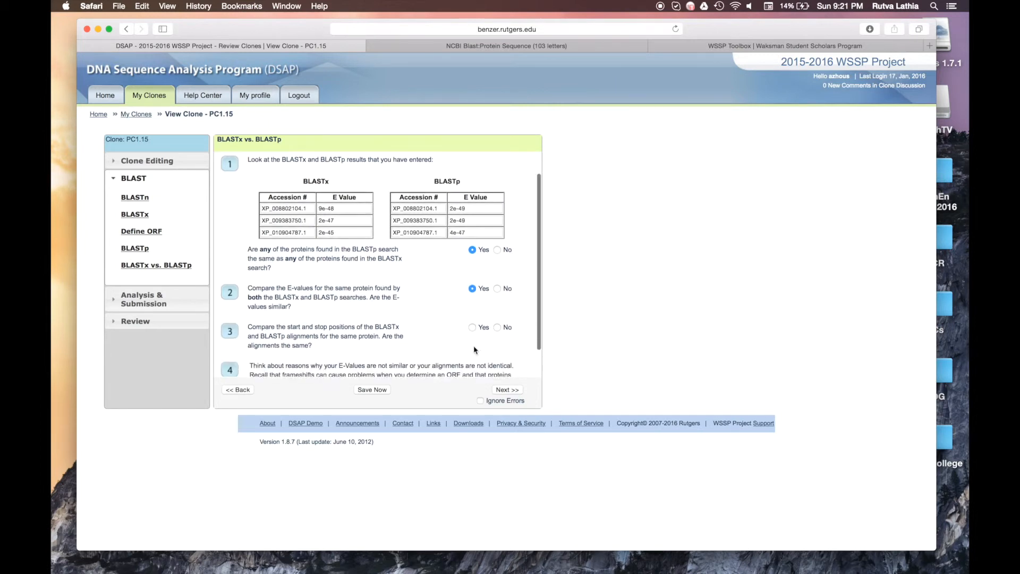
left_click(472, 327)
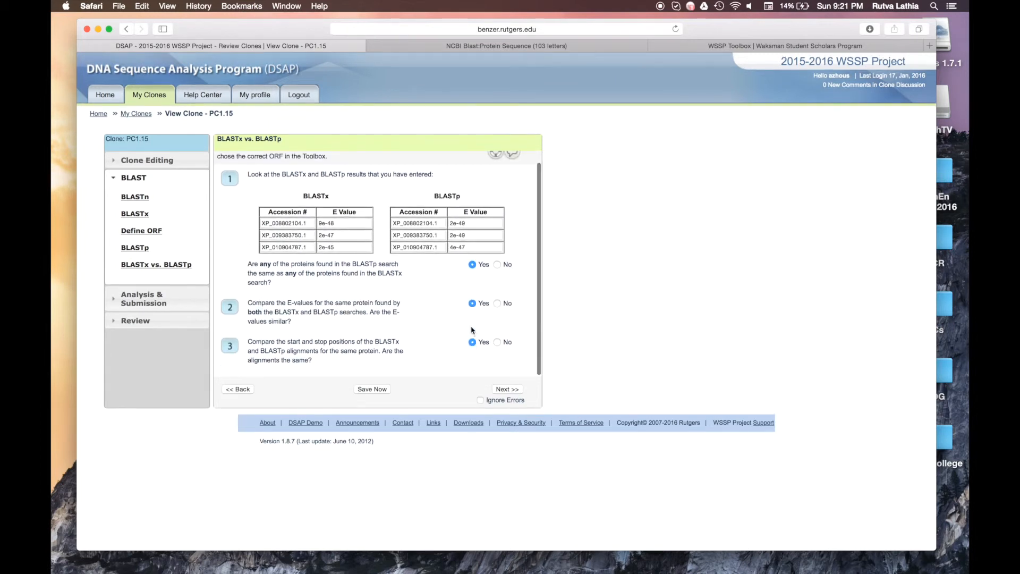
Step: Recheck the BLASTx and BLASTp pages, then return to the comparison and advance to Review
left_click(145, 216)
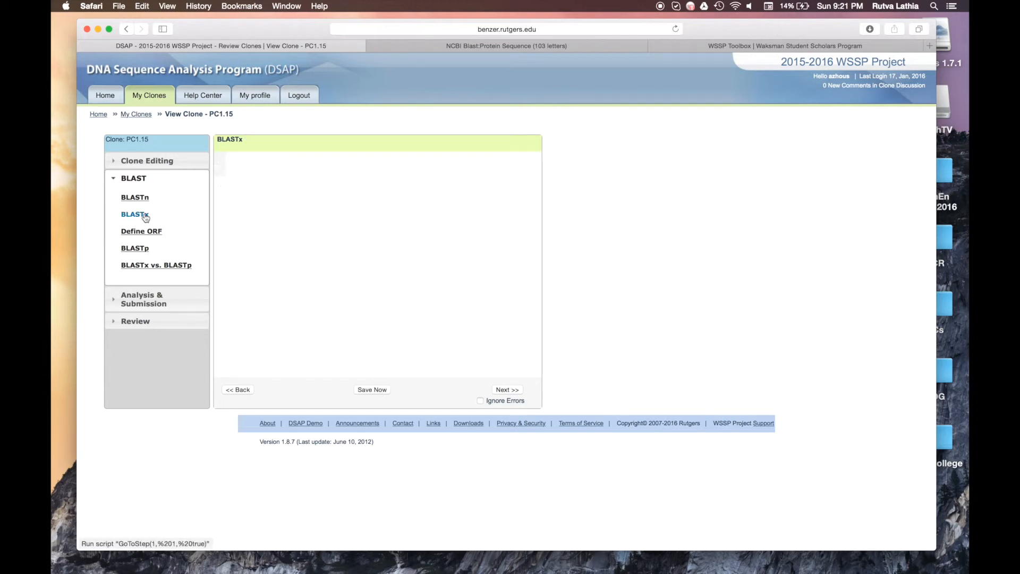
left_click(131, 254)
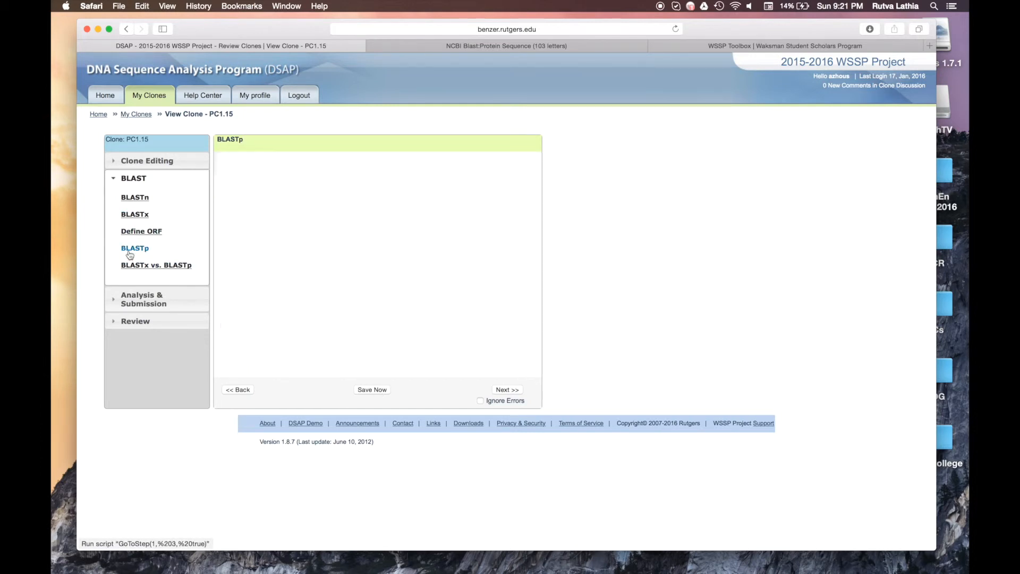
left_click(164, 270)
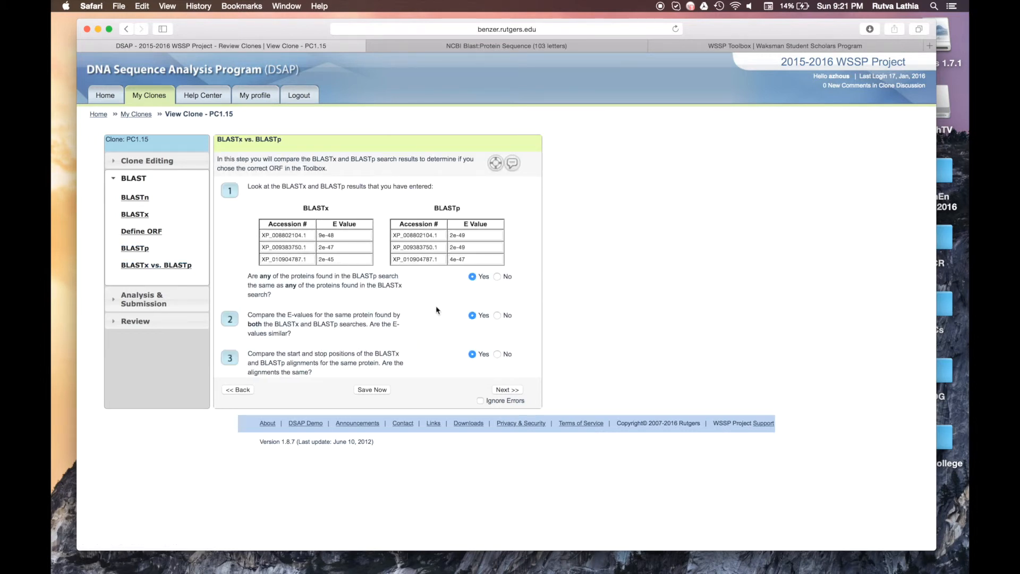
left_click(505, 391)
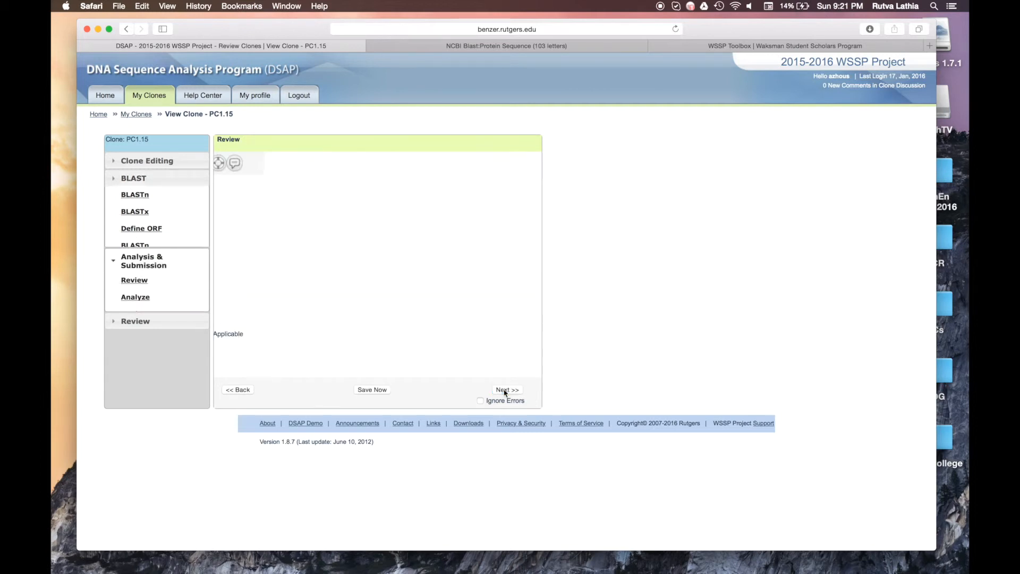
Step: Detach the NCBI BLAST results tab into its own window over the Toolbox page
scroll(346, 327, "down", 2)
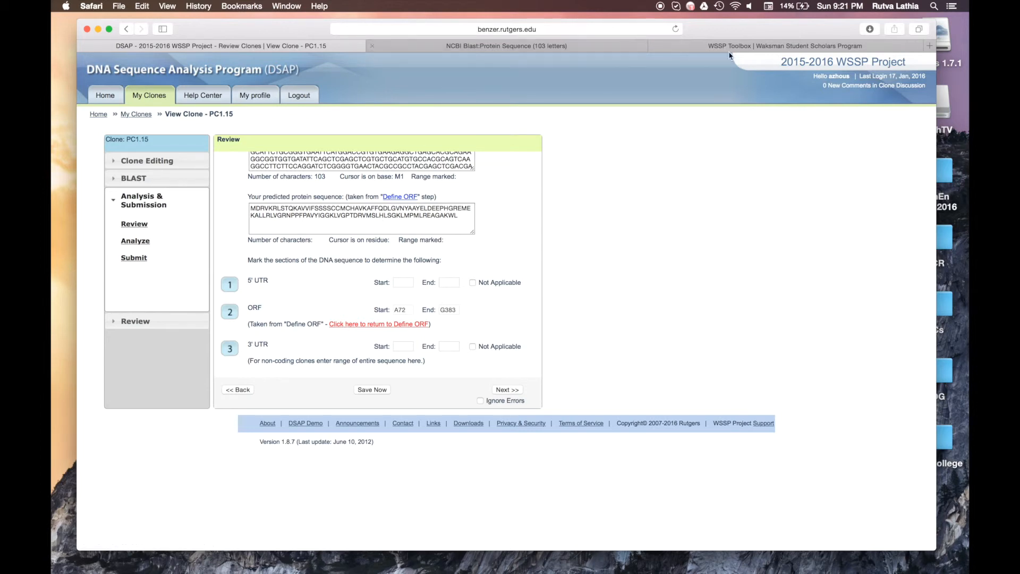
left_click_drag(397, 45, 277, 125)
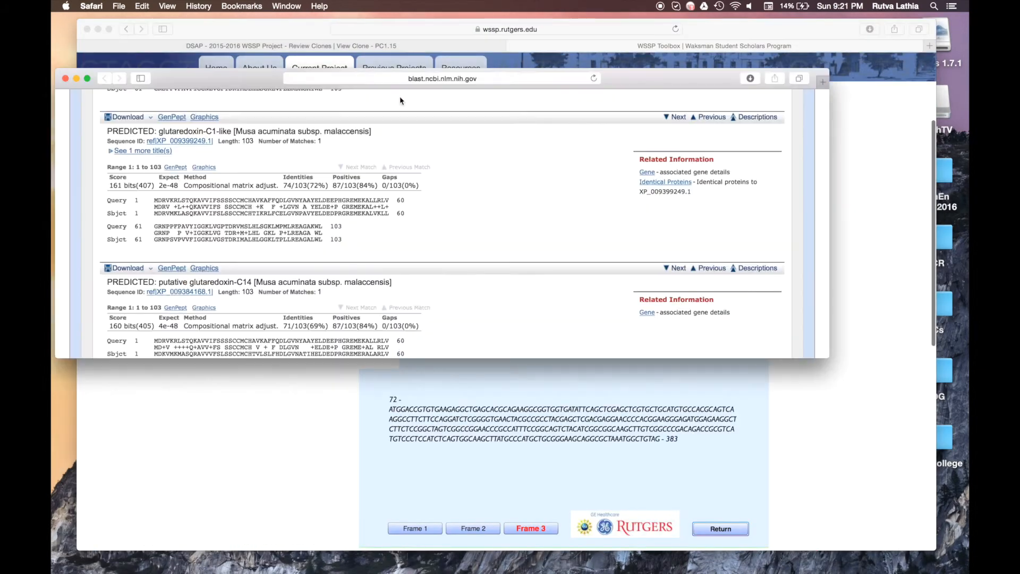
Step: Select the Frame 3 residues before the ORF start to reveal upstream DNA bases 3–71
left_click(74, 79)
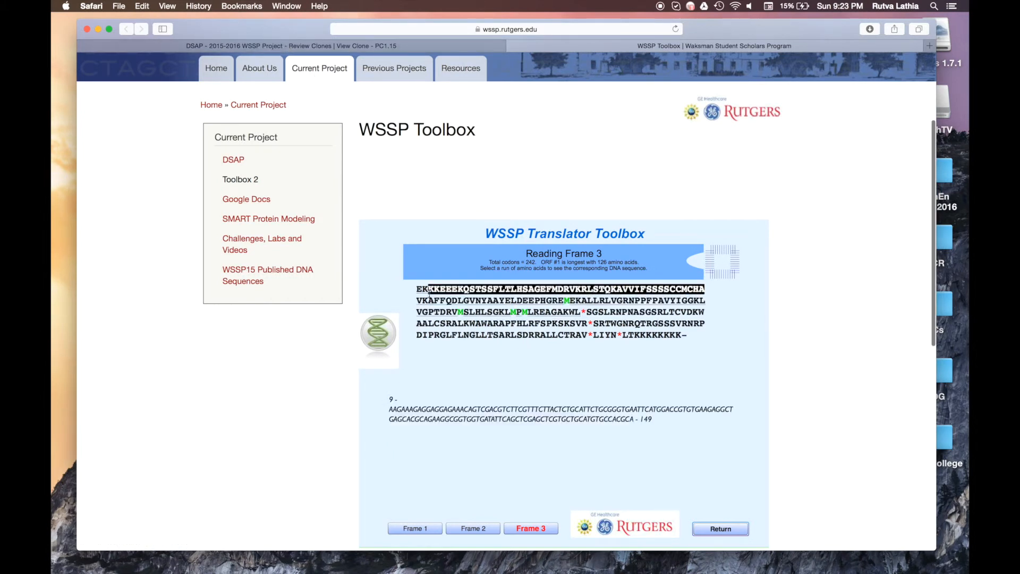
left_click_drag(414, 290, 554, 290)
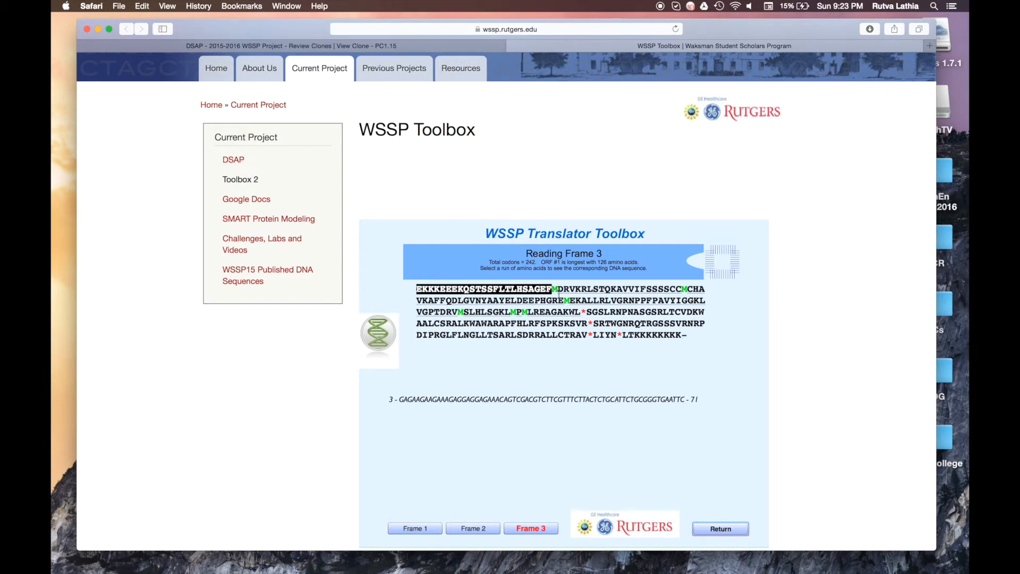
left_click(554, 290)
left_click_drag(552, 290, 581, 315)
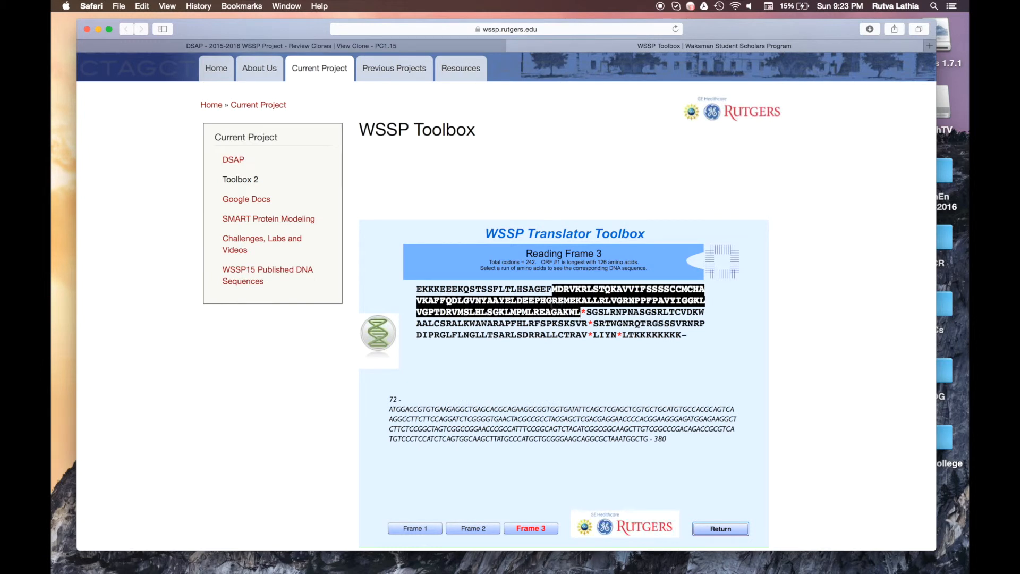
left_click_drag(416, 289, 553, 289)
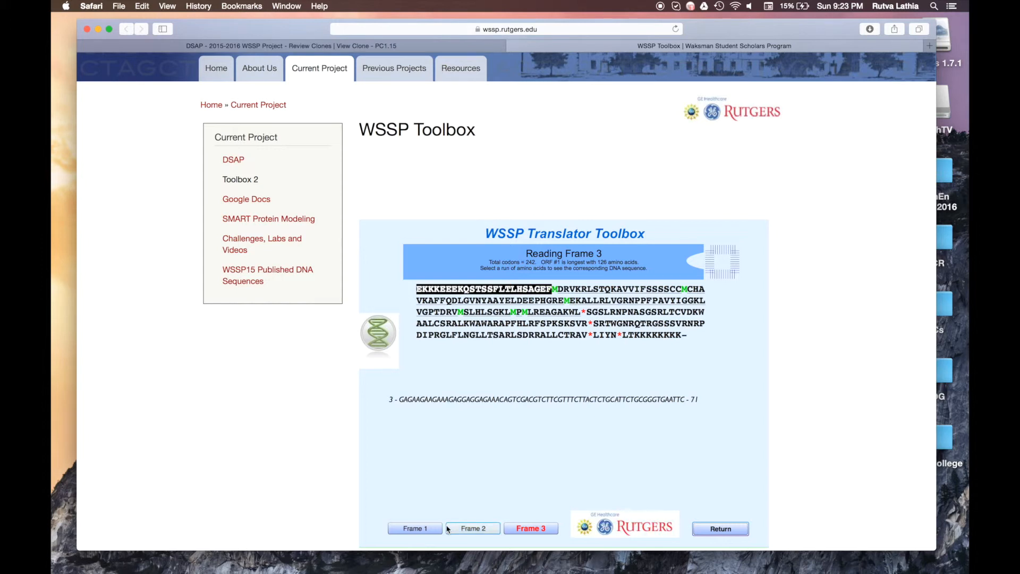
left_click(425, 529)
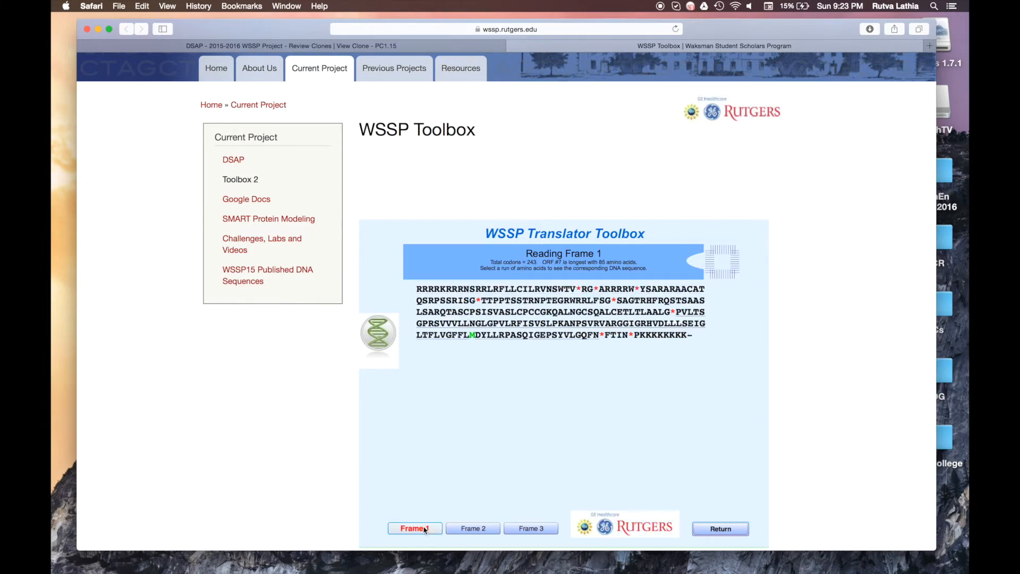
left_click(525, 529)
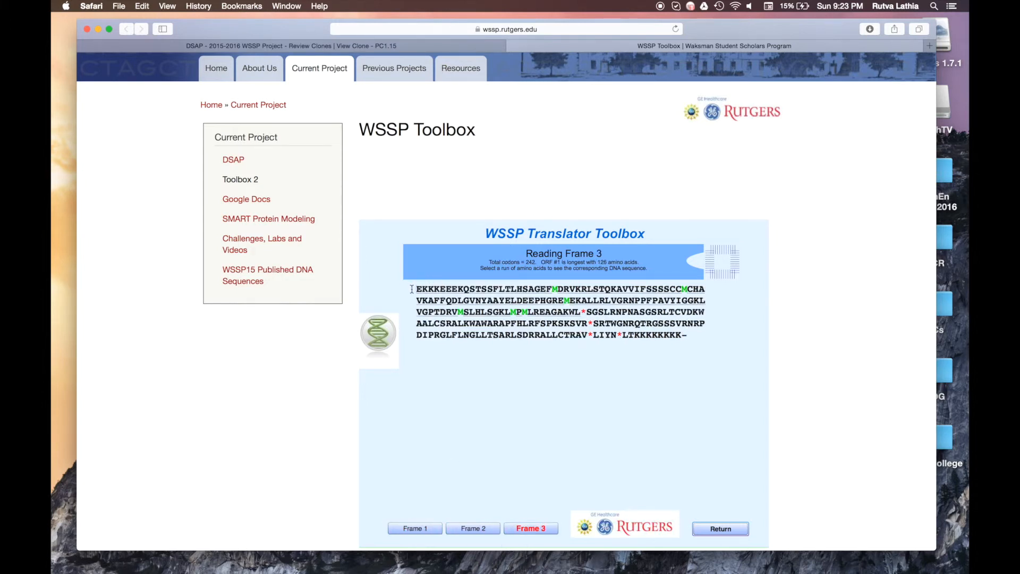
left_click_drag(412, 289, 550, 289)
left_click_drag(707, 400, 681, 398)
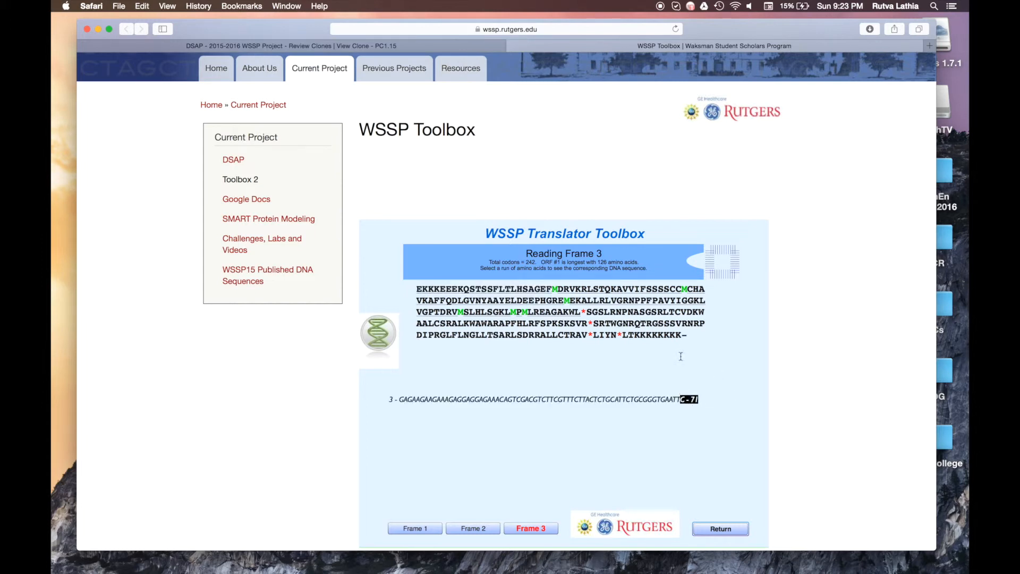
Step: Enter C in the 5' UTR End field and clear the old 3' UTR End (C71) and 5' UTR Start values
left_click(361, 45)
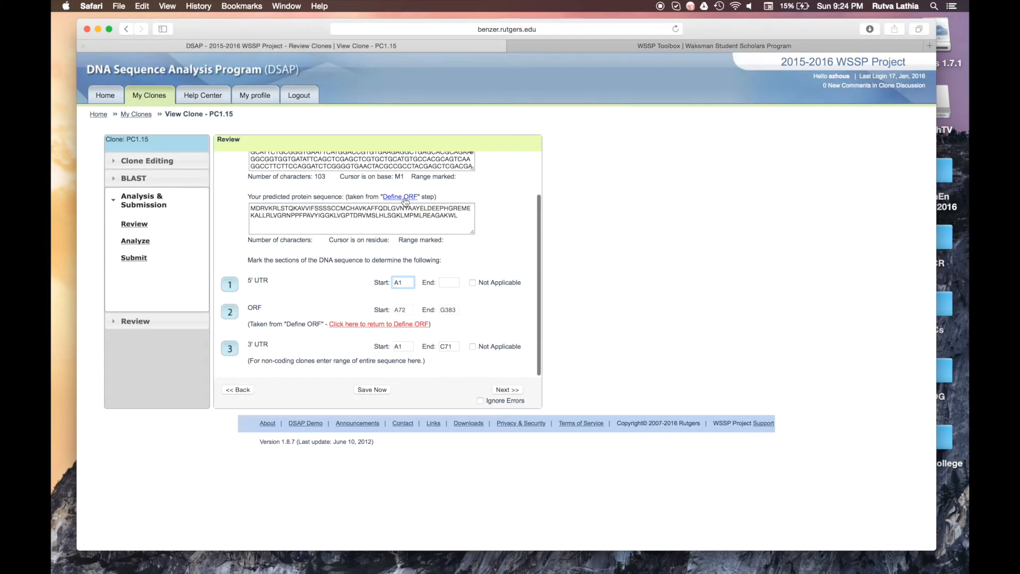
left_click(453, 285)
type("C71")
left_click(402, 346)
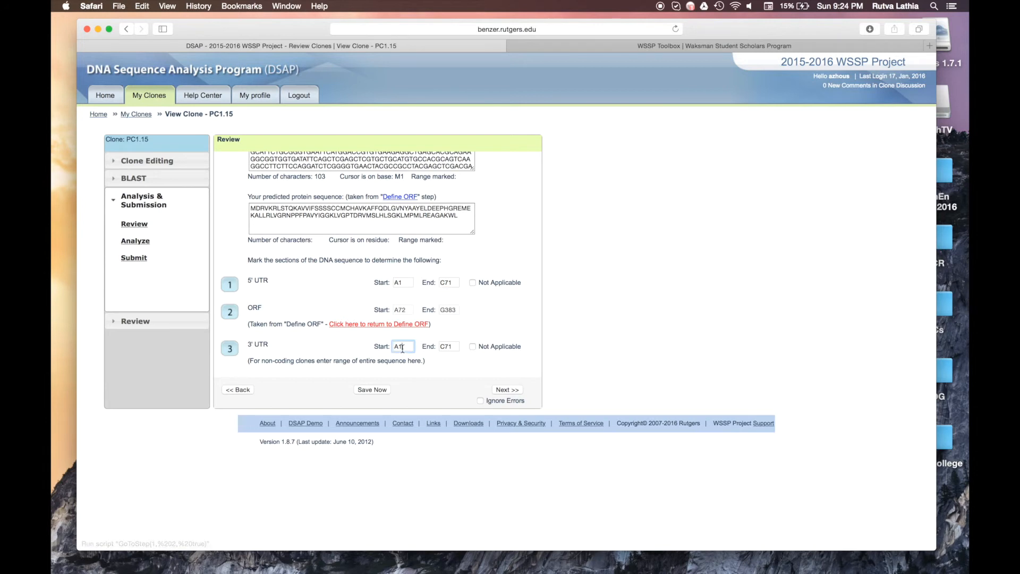
double_click(456, 346)
key("BackSpace")
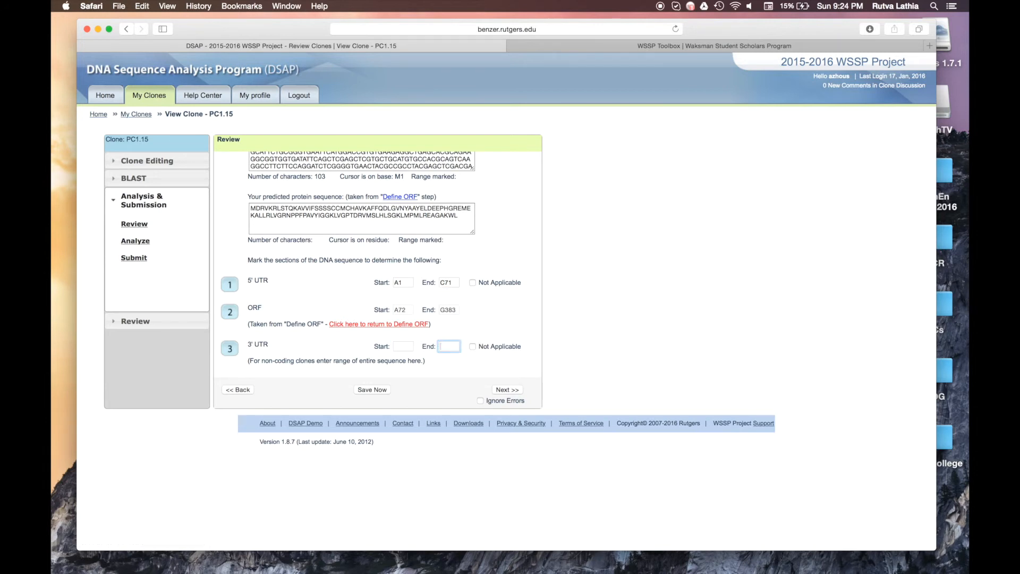
double_click(400, 282)
key("BackSpace")
left_click(579, 46)
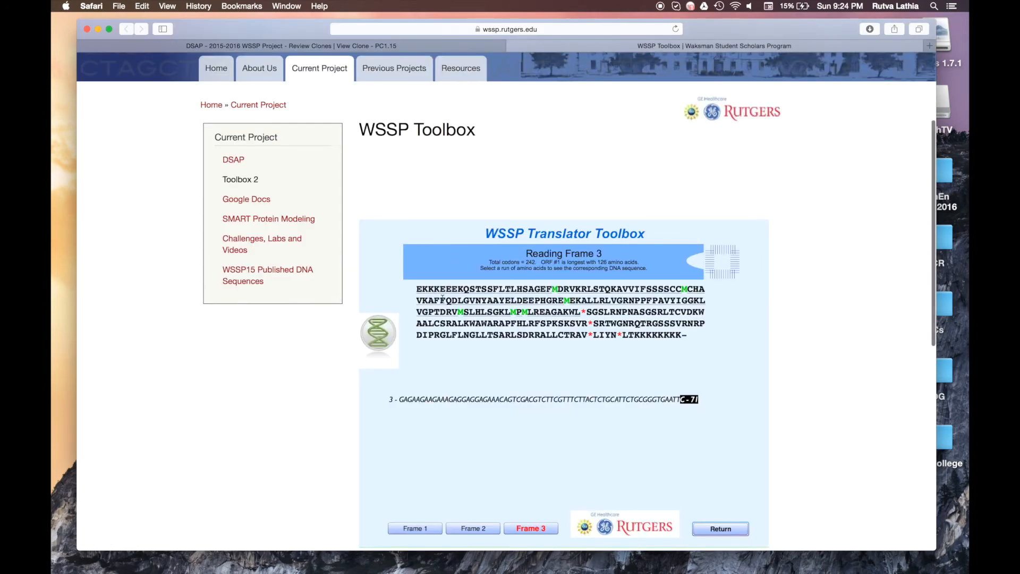
Step: Find the position right after the Frame 3 stop codon, T384, for the 3' UTR start
left_click(414, 528)
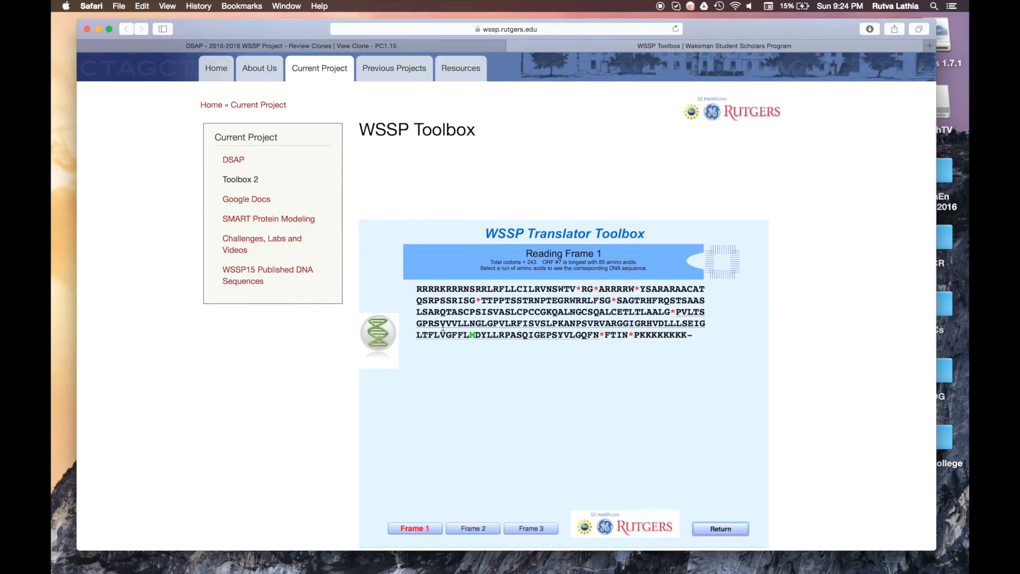
left_click_drag(417, 291, 422, 292)
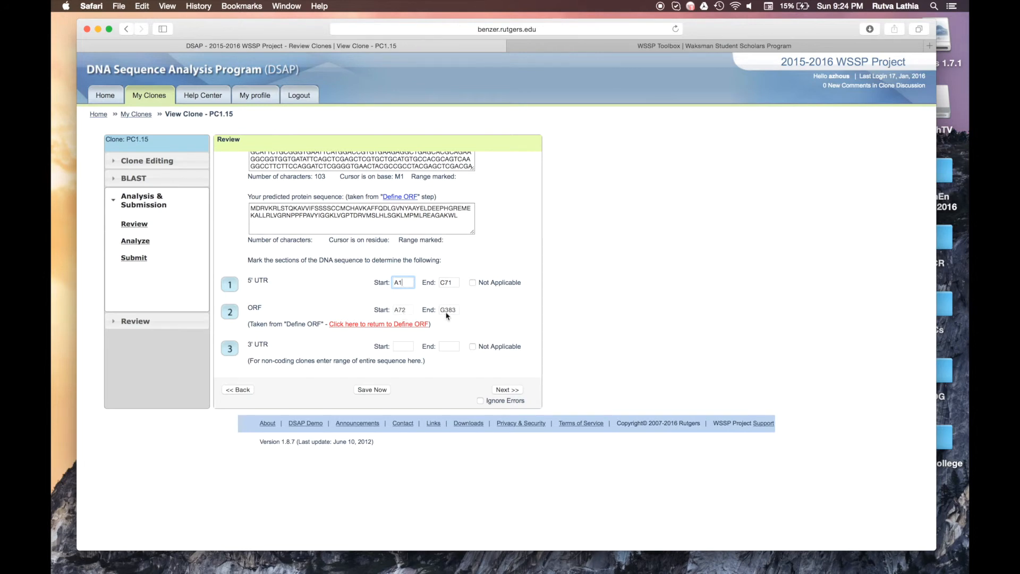
left_click(403, 346)
left_click(552, 47)
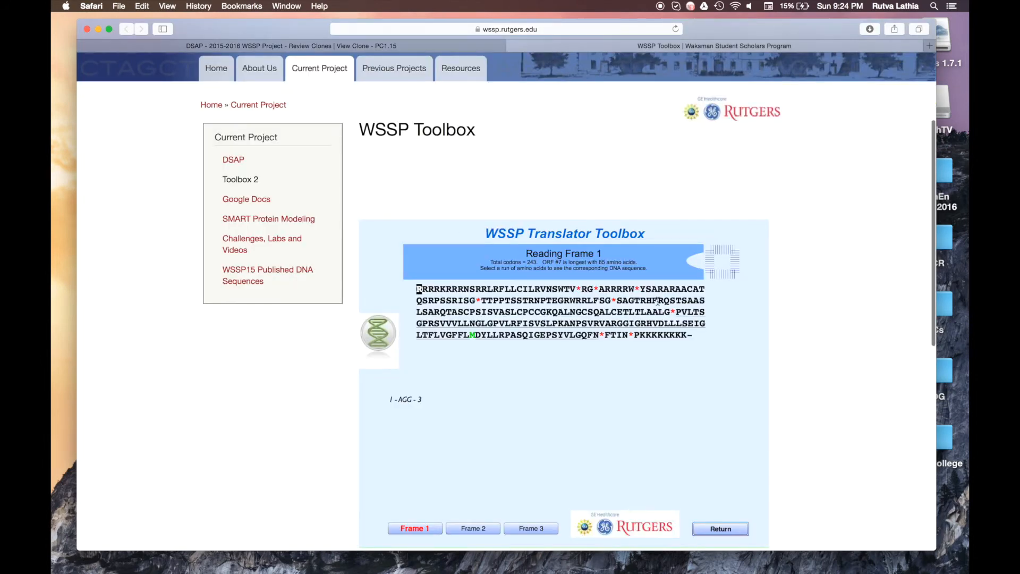
left_click(530, 528)
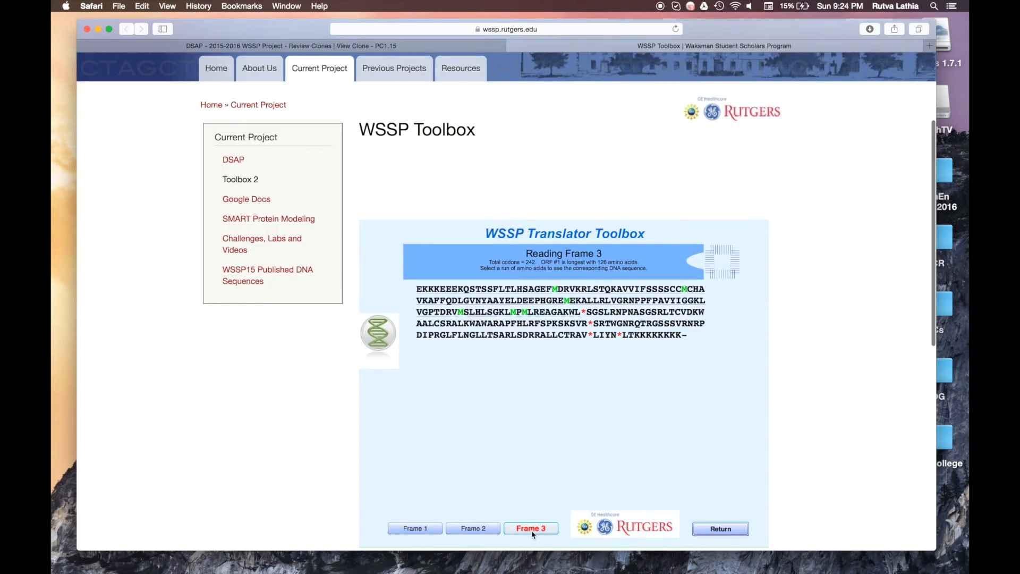
left_click(588, 312)
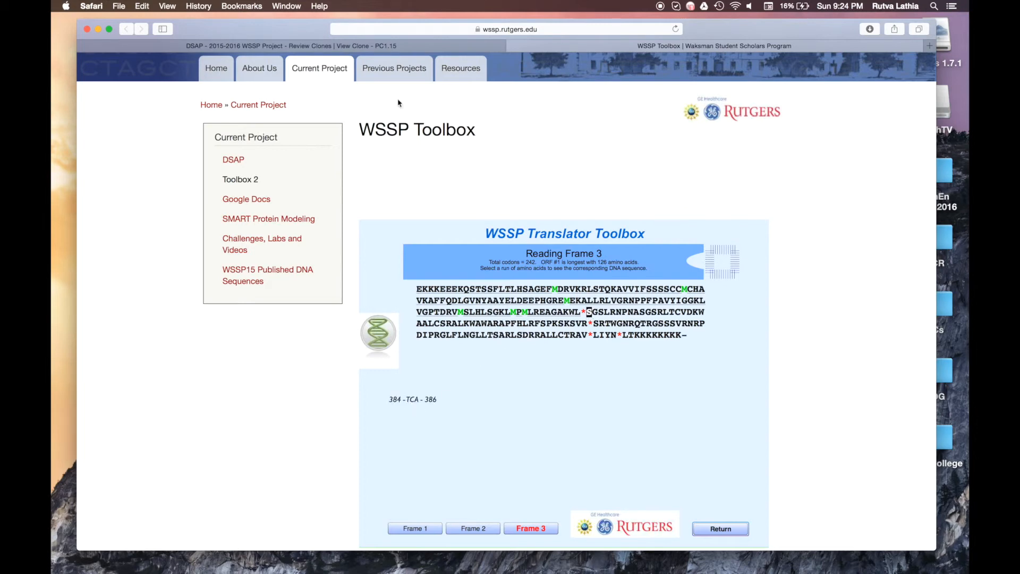
left_click(392, 47)
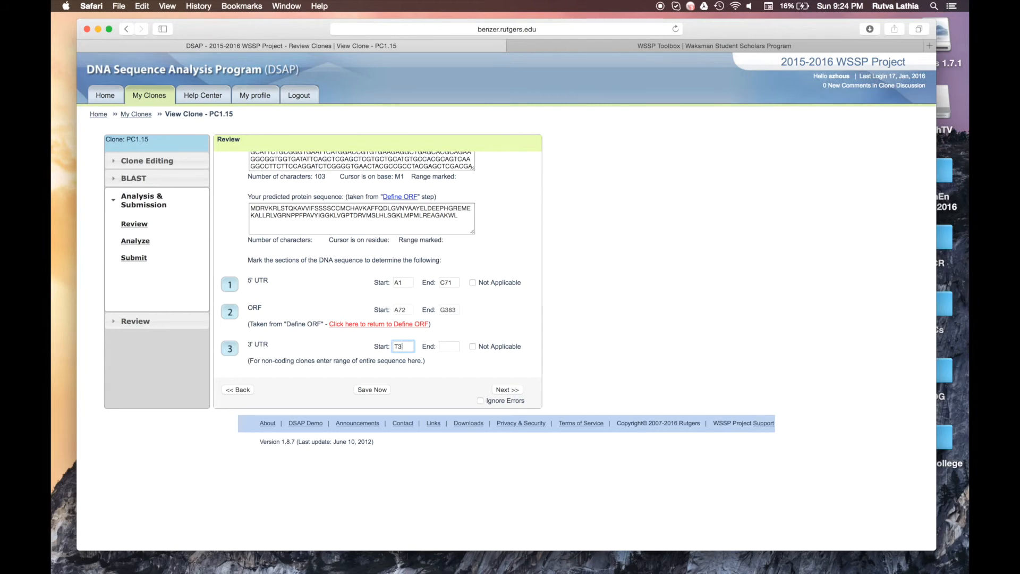
Step: Locate the poly-A tail's DNA position, A728, for the 3' UTR end
left_click(449, 346)
left_click(588, 47)
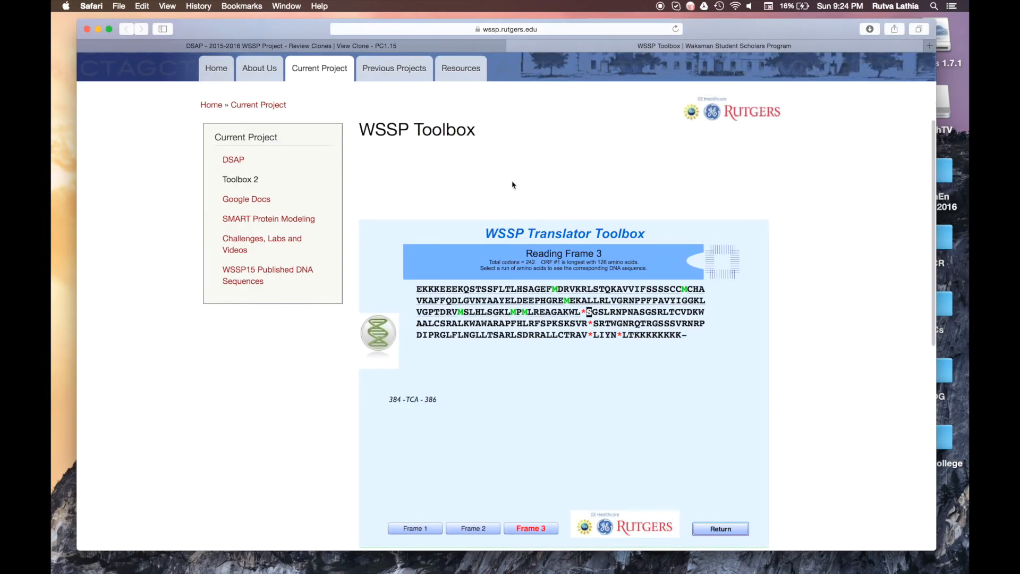
left_click_drag(688, 335, 654, 337)
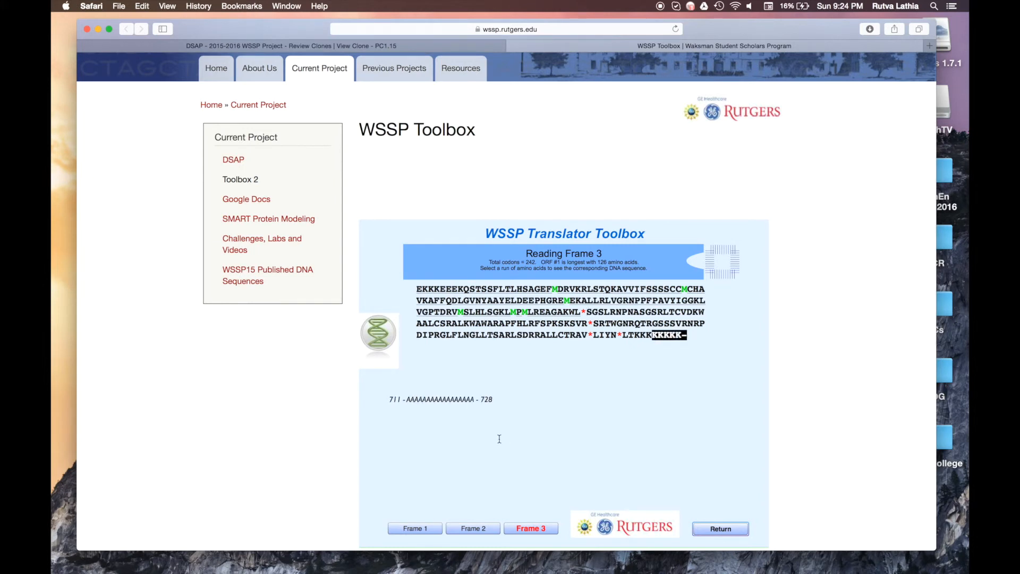
left_click(435, 46)
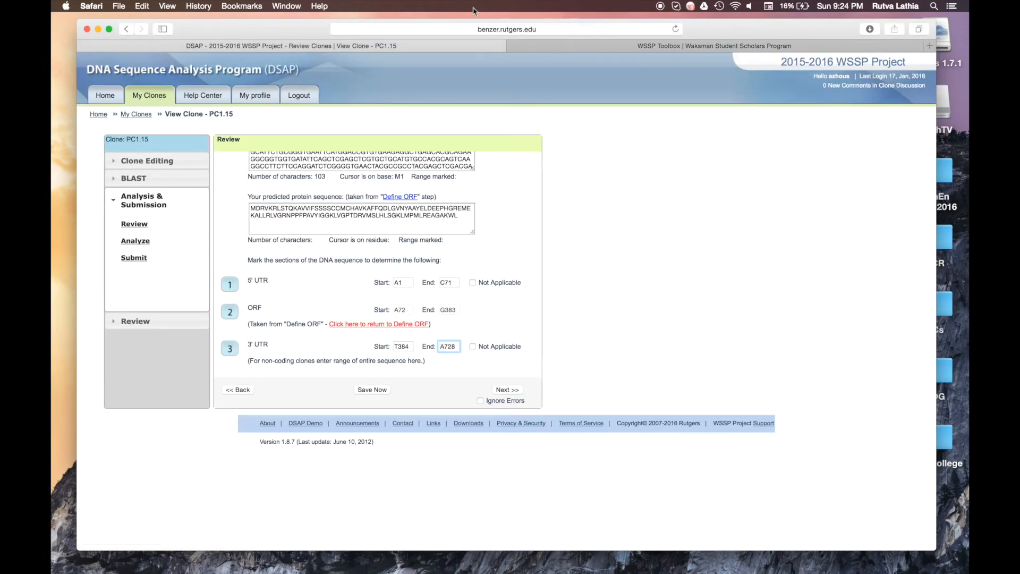
Step: Recheck the ATG start position and the final Frame 2 run, then finalize the 3' UTR end value
left_click(664, 47)
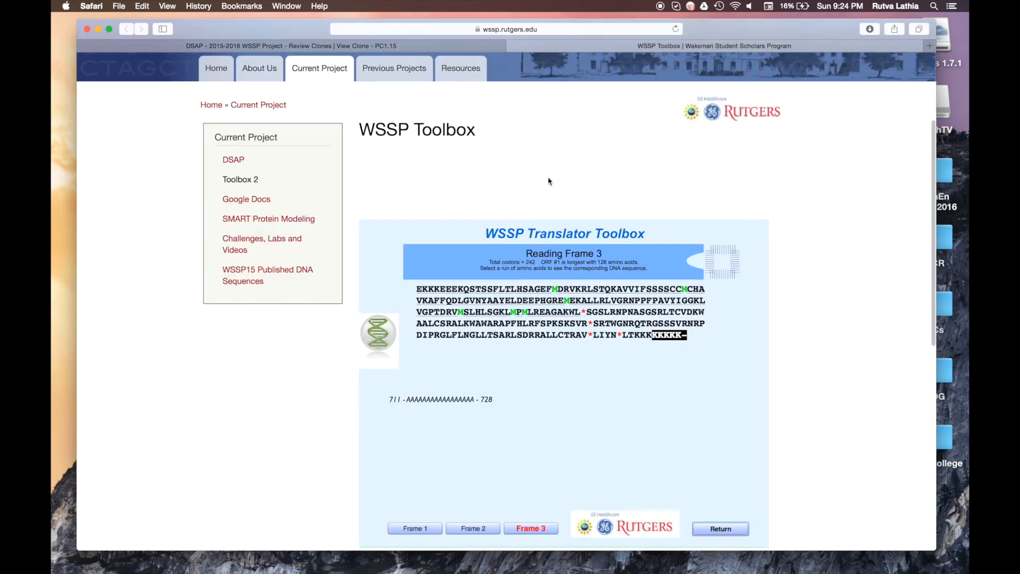
left_click(554, 288)
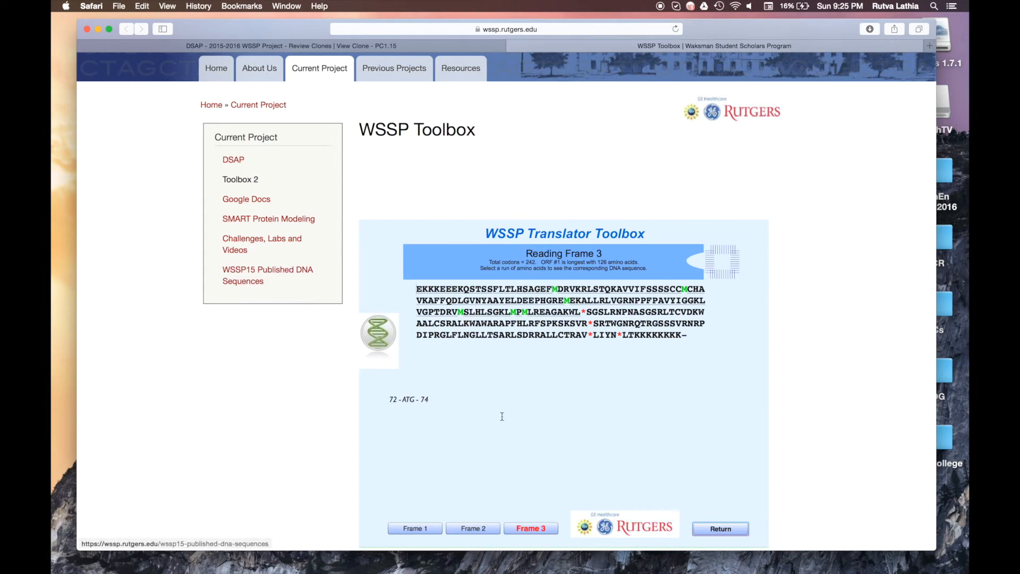
left_click_drag(417, 291, 547, 286)
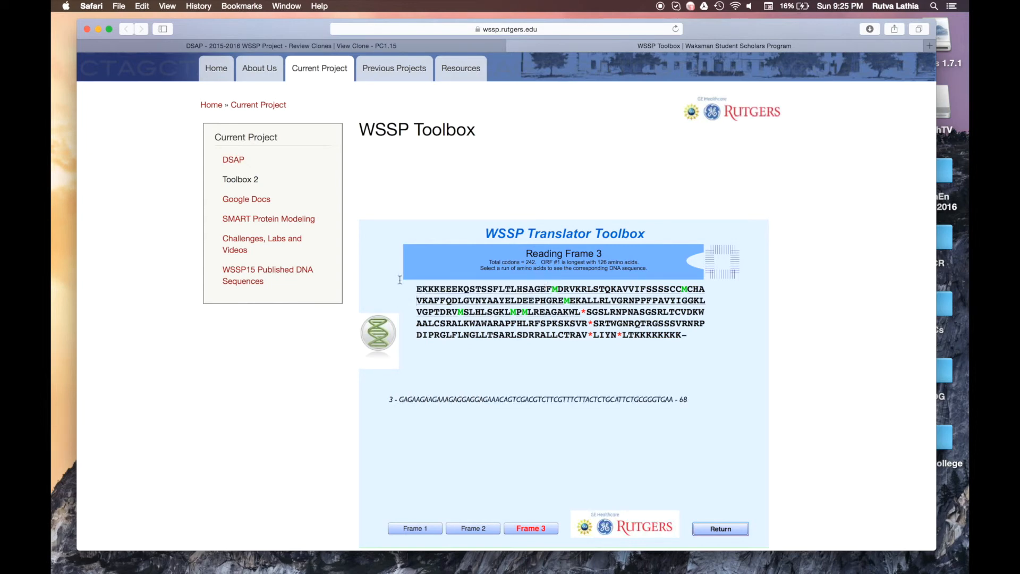
left_click(446, 46)
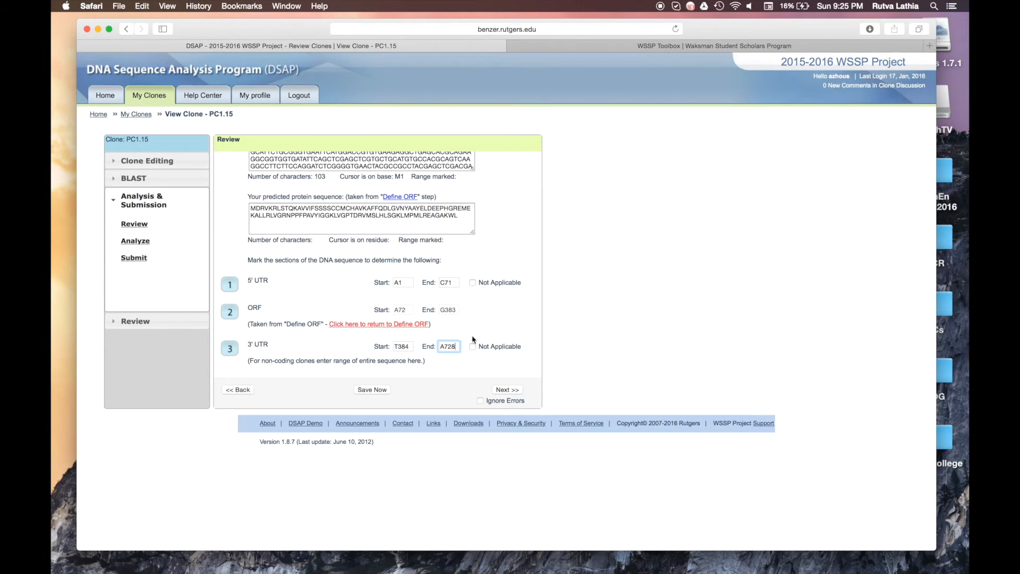
left_click(620, 46)
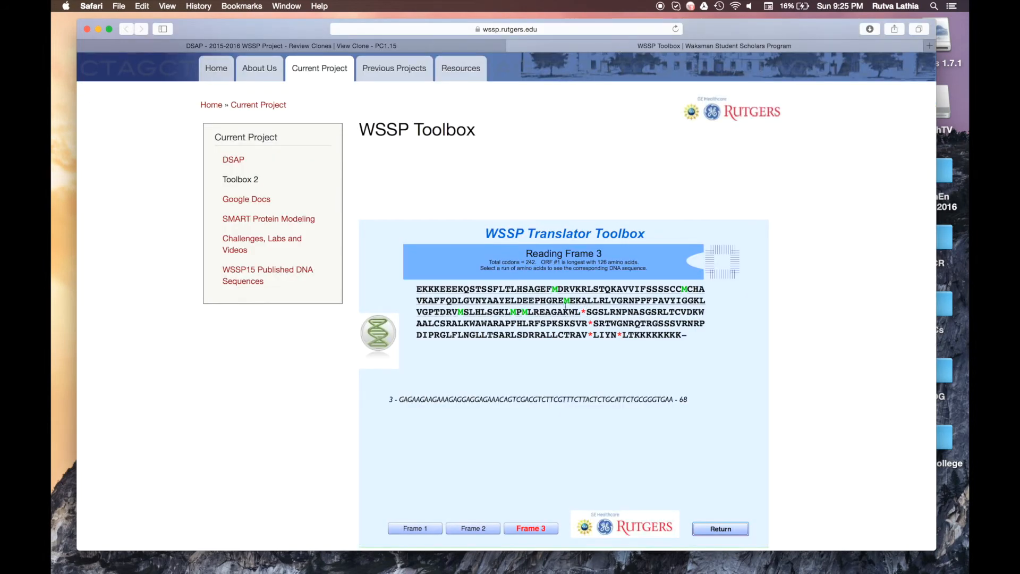
left_click(467, 528)
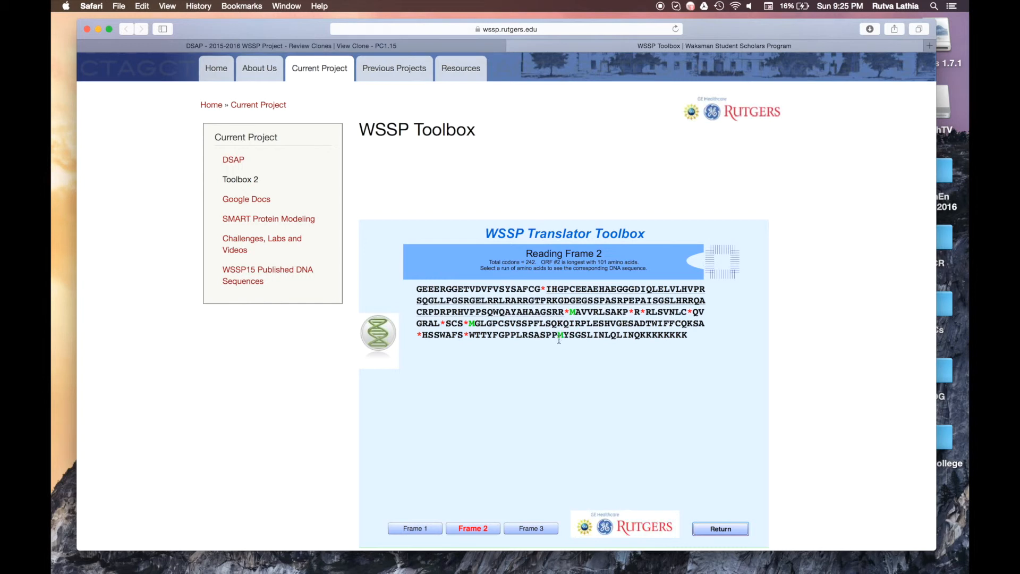
left_click_drag(561, 334, 734, 336)
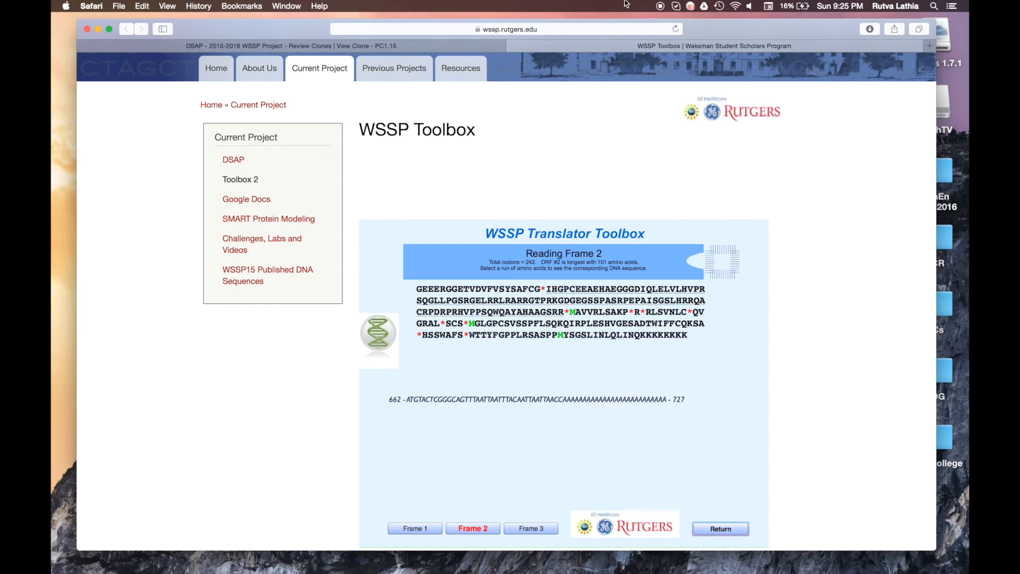
left_click(414, 46)
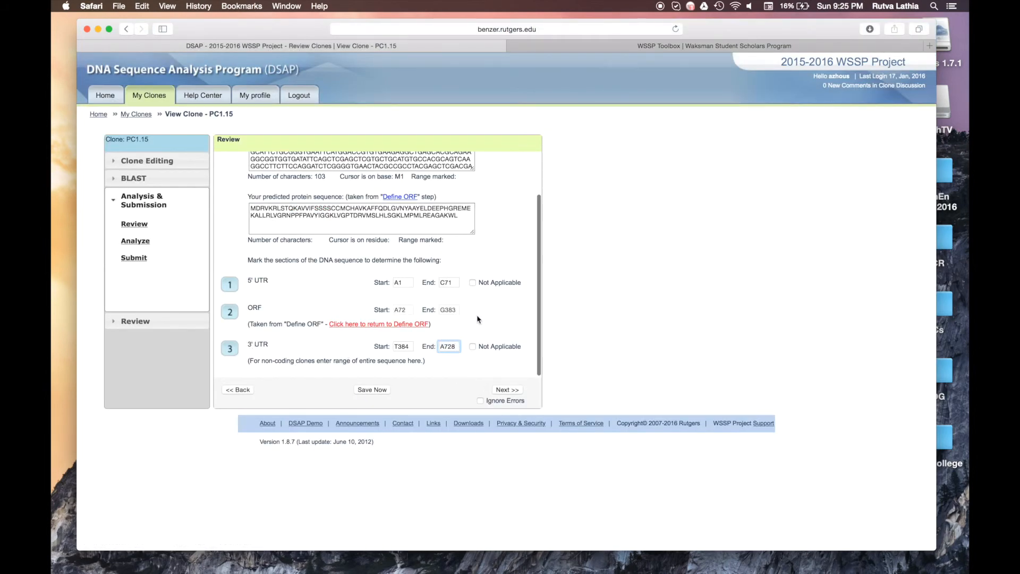
left_click(504, 396)
Step: Advance clone PC1.15 to the Analyze step
left_click(505, 391)
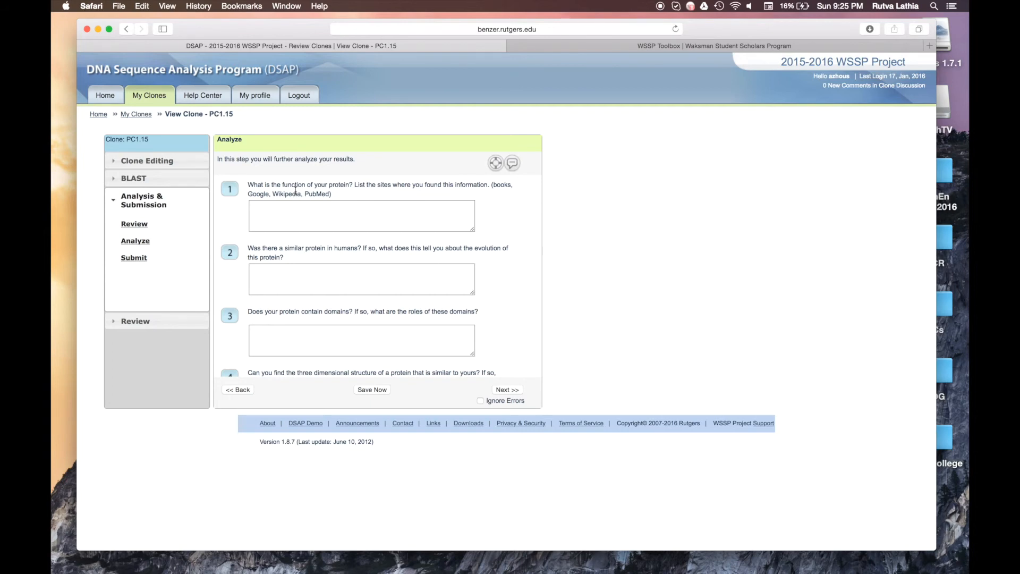
left_click(558, 46)
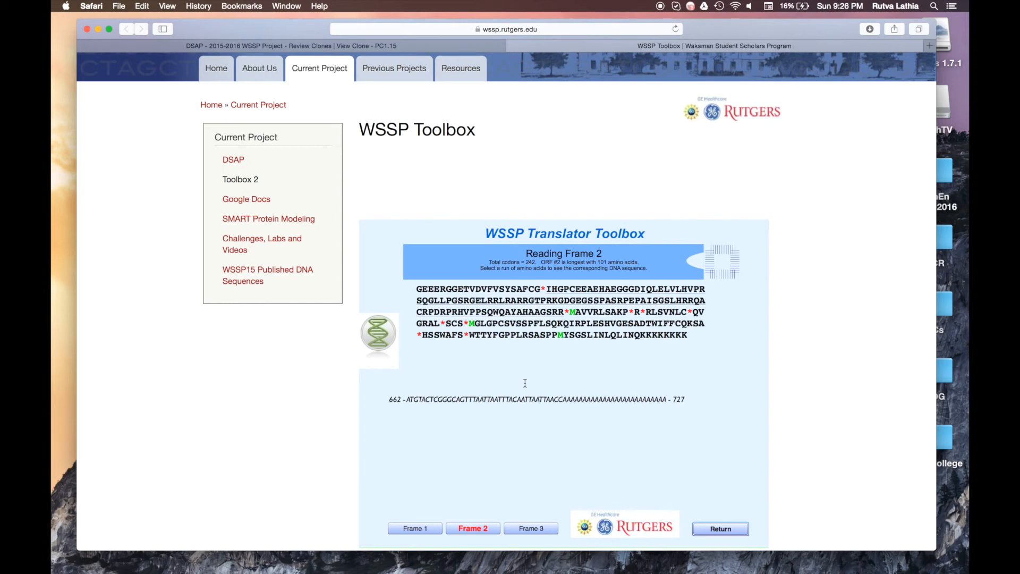
left_click(345, 46)
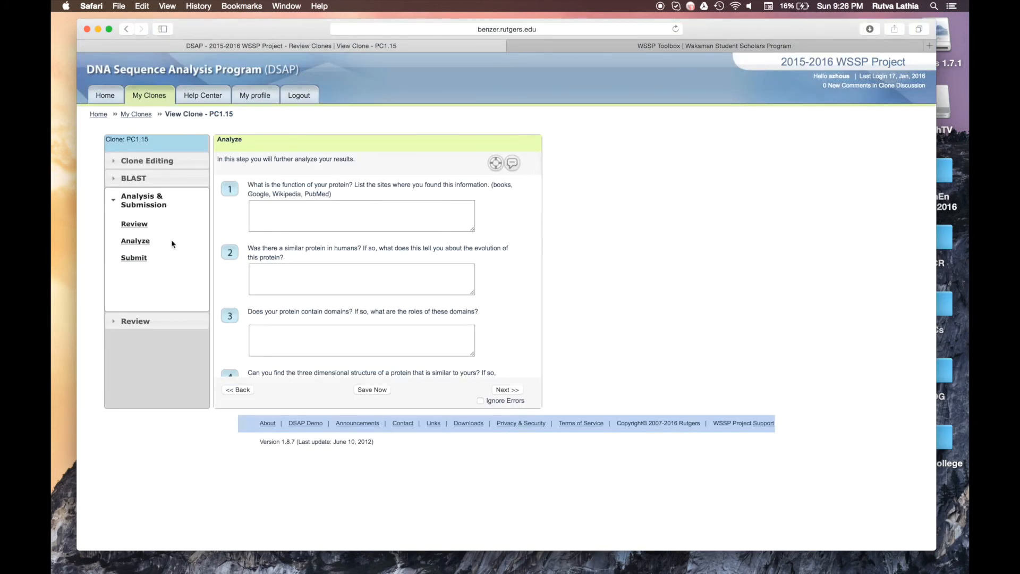
Step: Save the clone's progress and close the WSSP Toolbox page
left_click(383, 389)
left_click(735, 47)
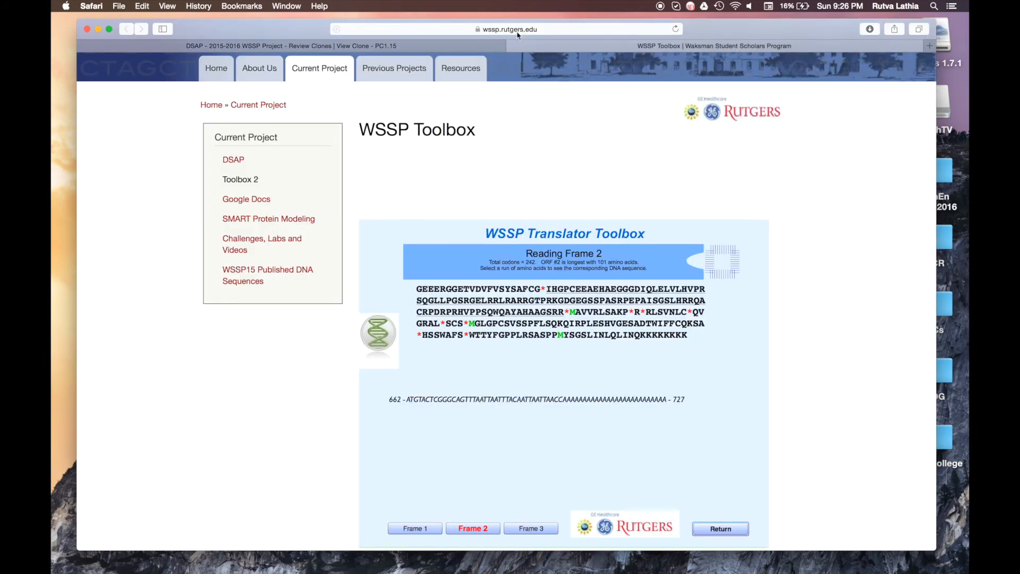
left_click(513, 47)
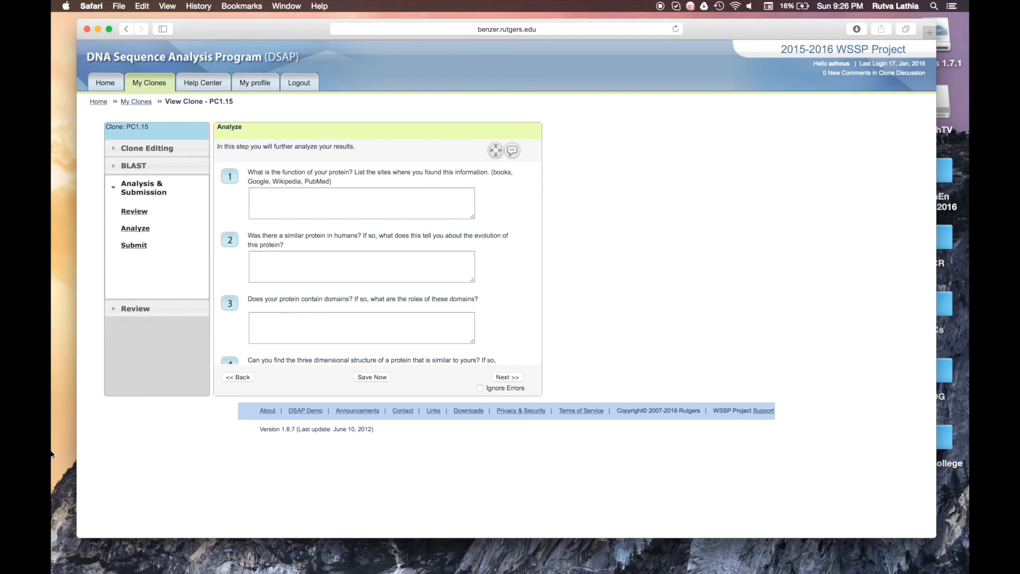
mouse_move(53, 462)
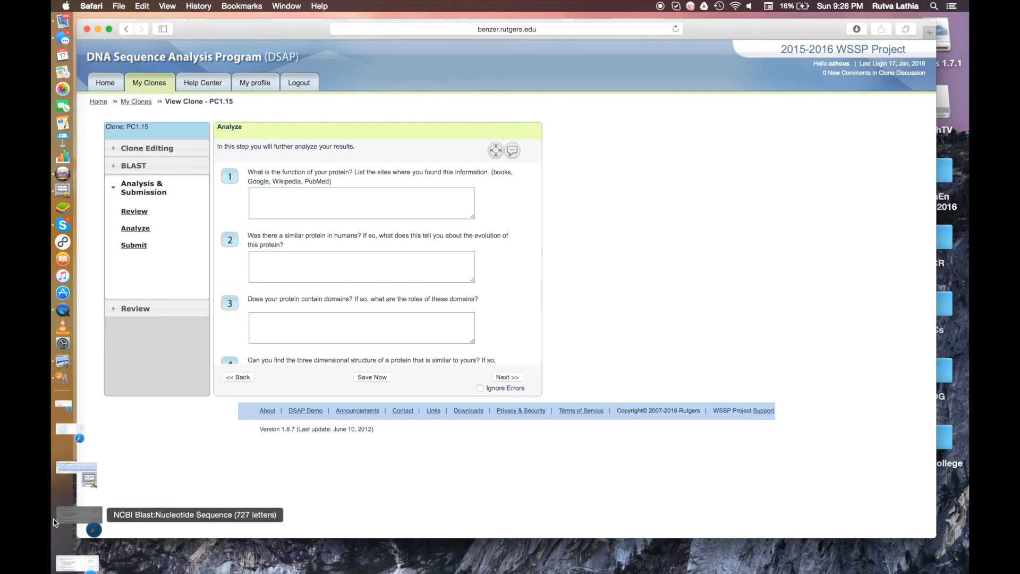
Step: Put away the nucleotide BLAST window and restore the protein BLAST results window
left_click(75, 555)
scroll(336, 340, "up", 20)
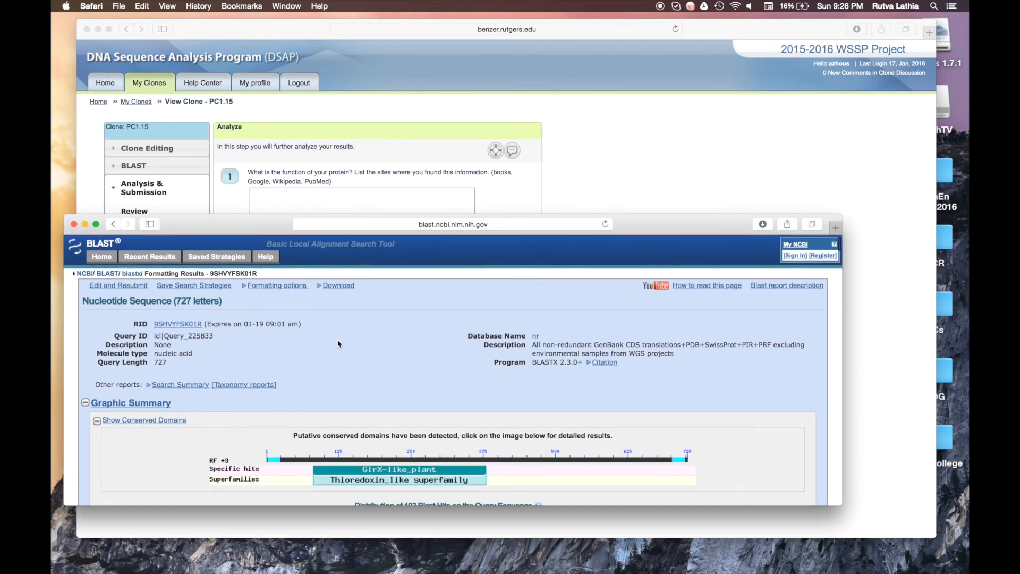
left_click(86, 224)
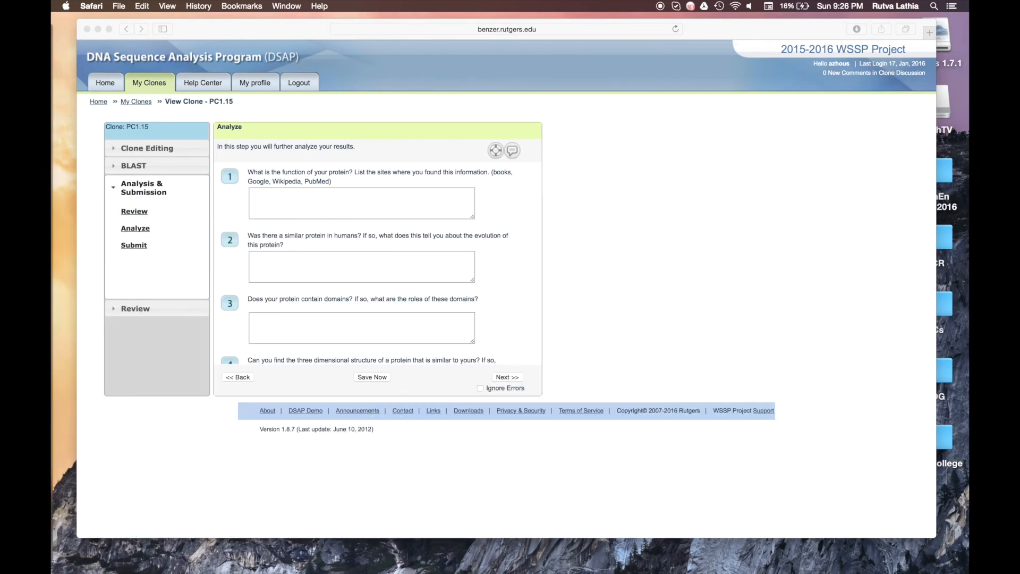
key("ctrl+Up")
left_click(61, 540)
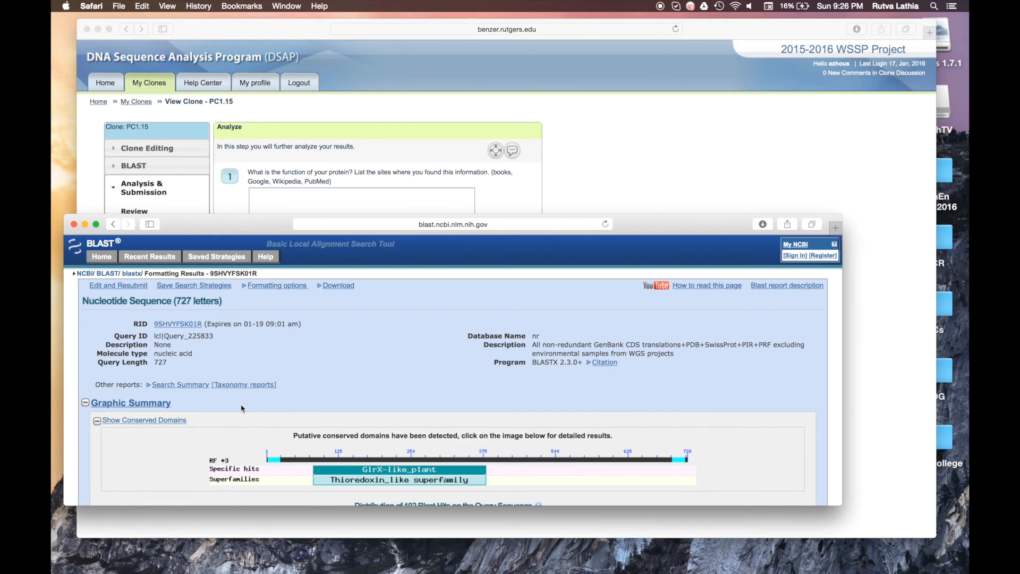
mouse_move(54, 523)
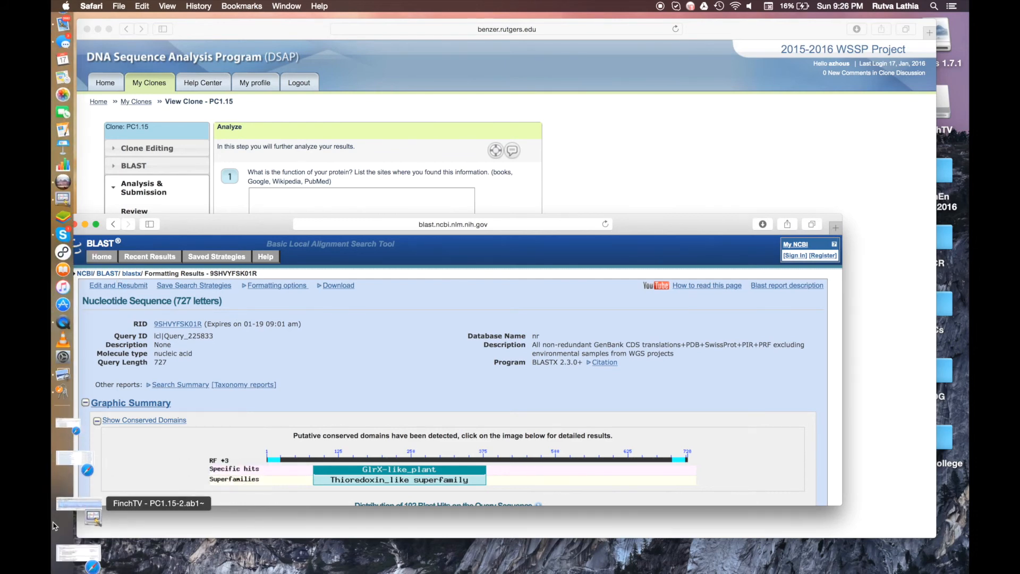
left_click(55, 528)
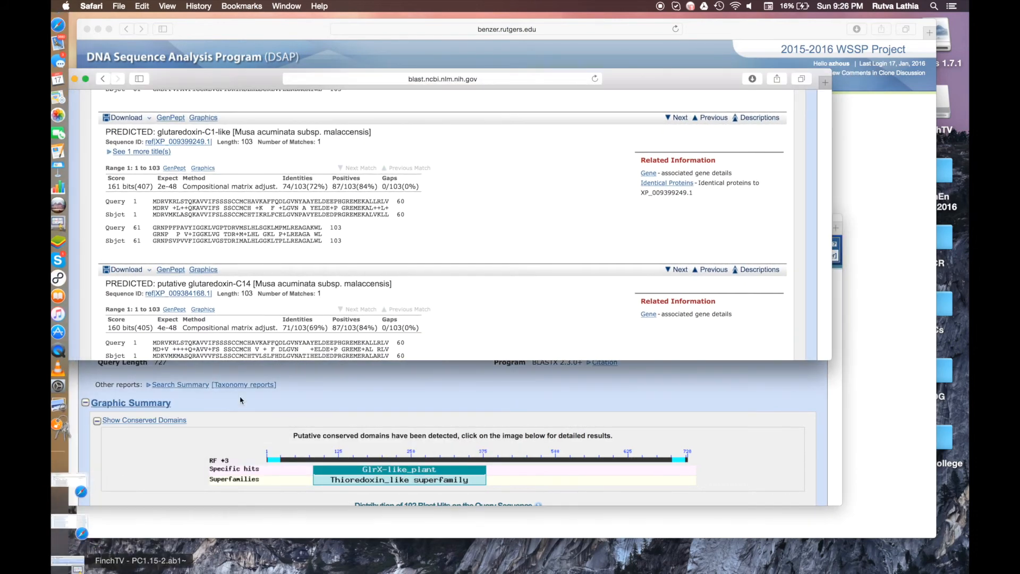
Step: Open the protein's conserved-domain details in a new tab
scroll(319, 266, "up", 15)
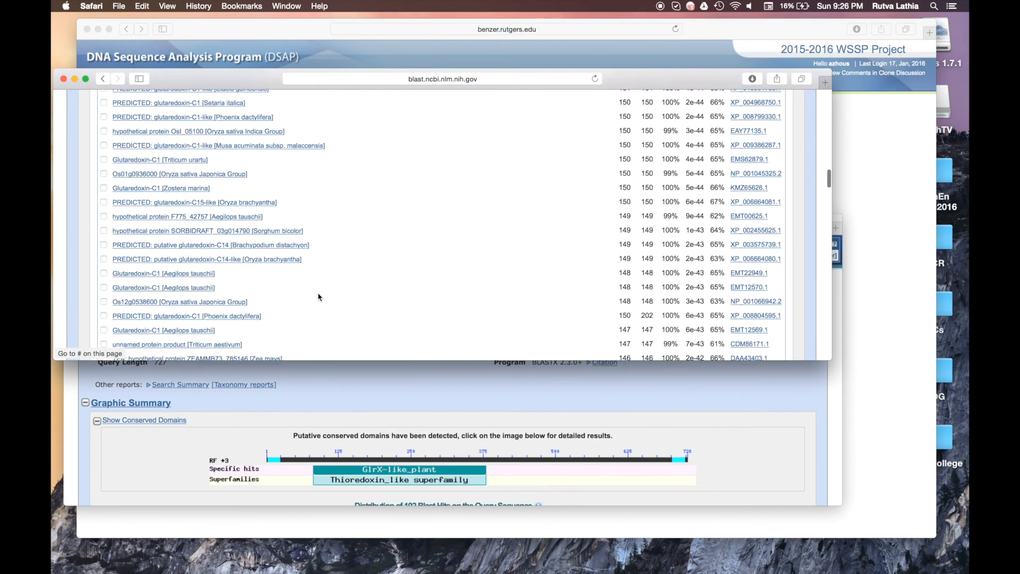
scroll(319, 297, "up", 15)
scroll(318, 296, "down", 3)
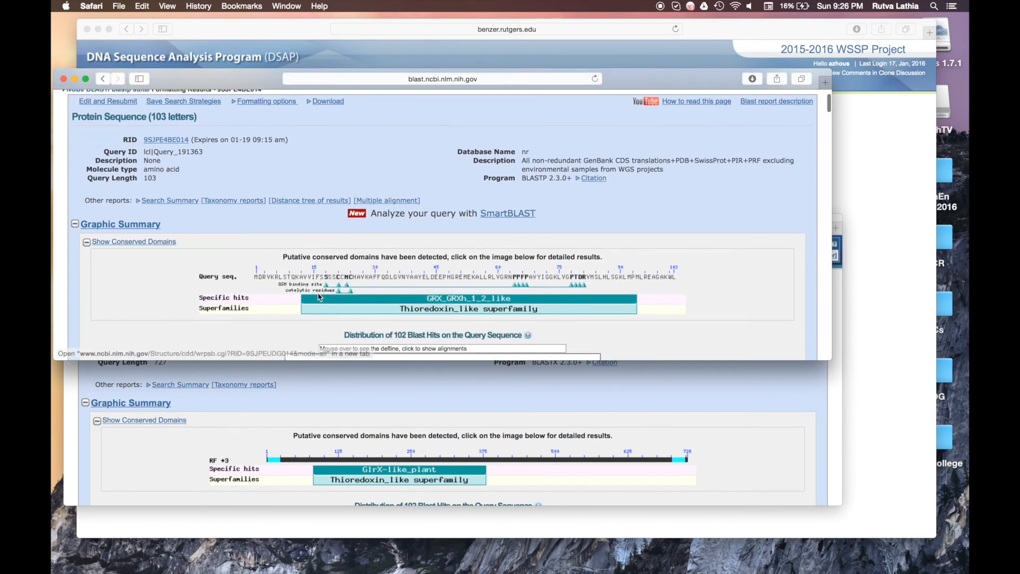
scroll(192, 289, "up", 2)
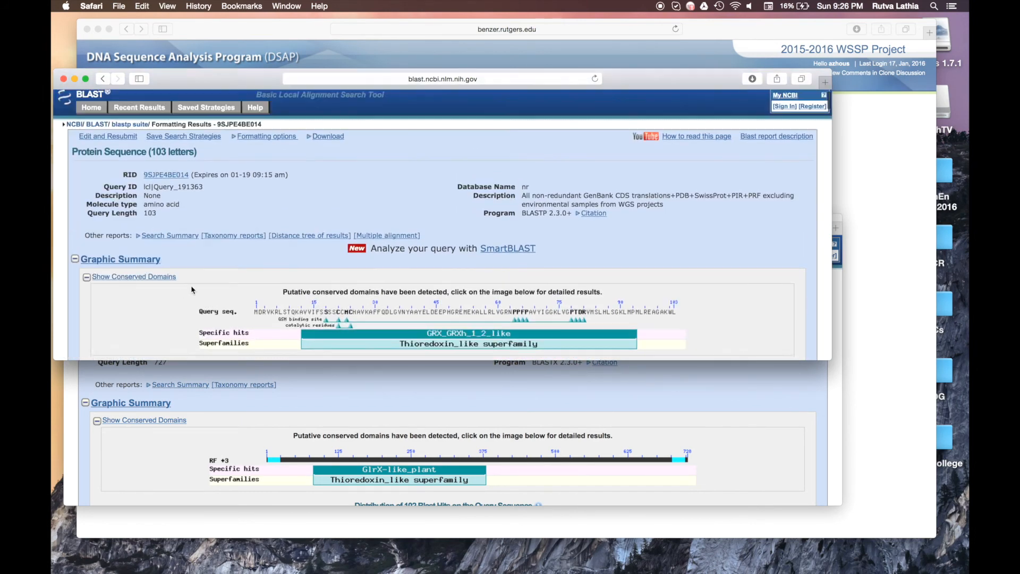
scroll(276, 302, "down", 3)
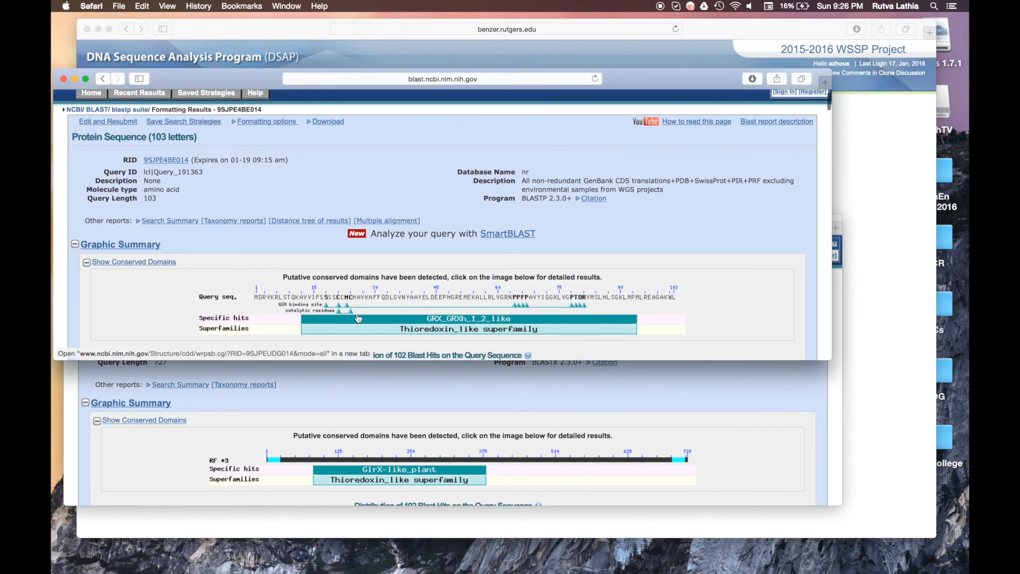
left_click(445, 330)
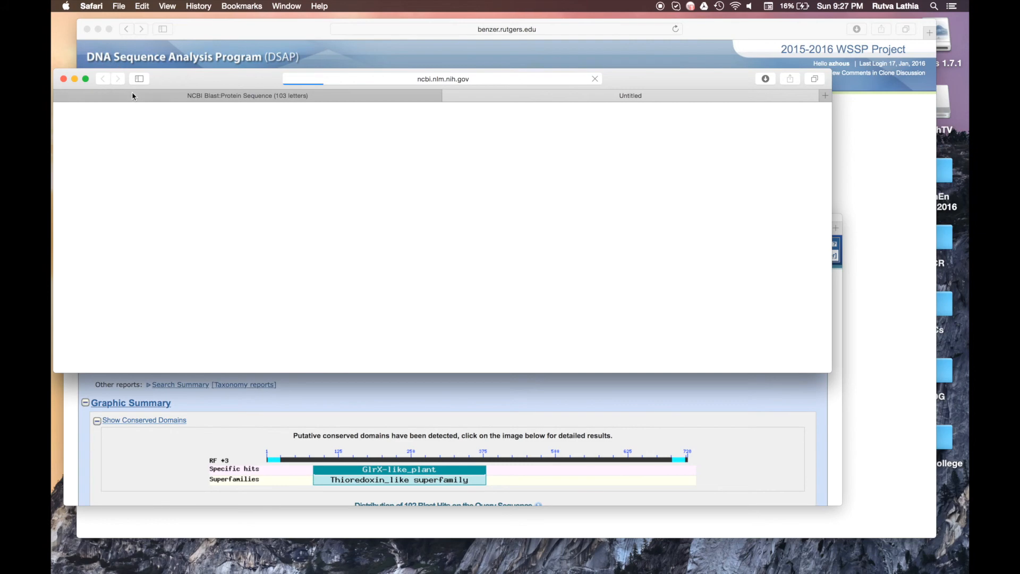
Step: Review the GRX_GRXh_1_2_like domain (cd03419, E-value 1.14e-35), then return to DSAP's Analyze page
left_click(132, 96)
scroll(451, 258, "down", 5)
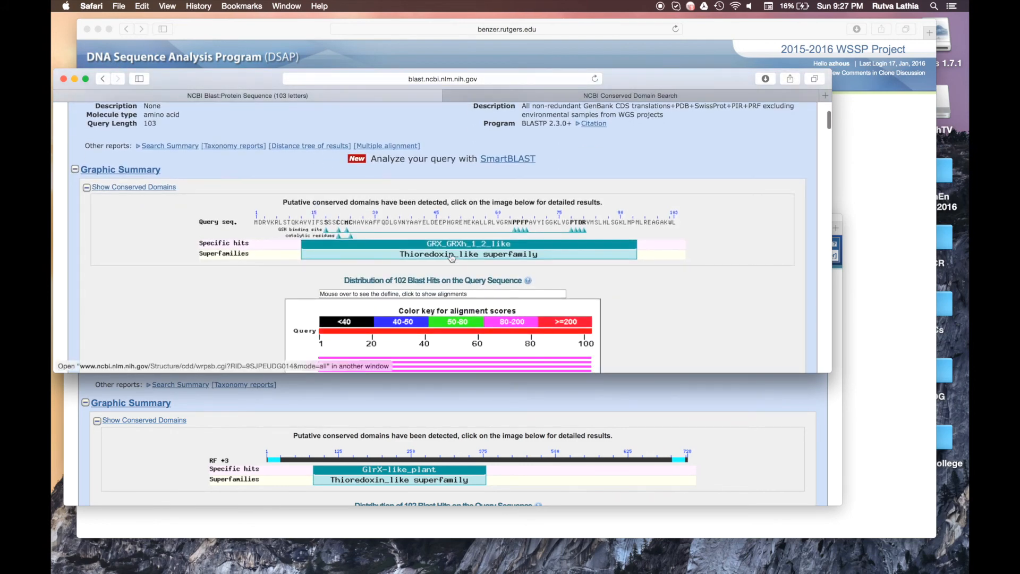
left_click(590, 96)
scroll(432, 244, "down", 10)
scroll(432, 244, "up", 10)
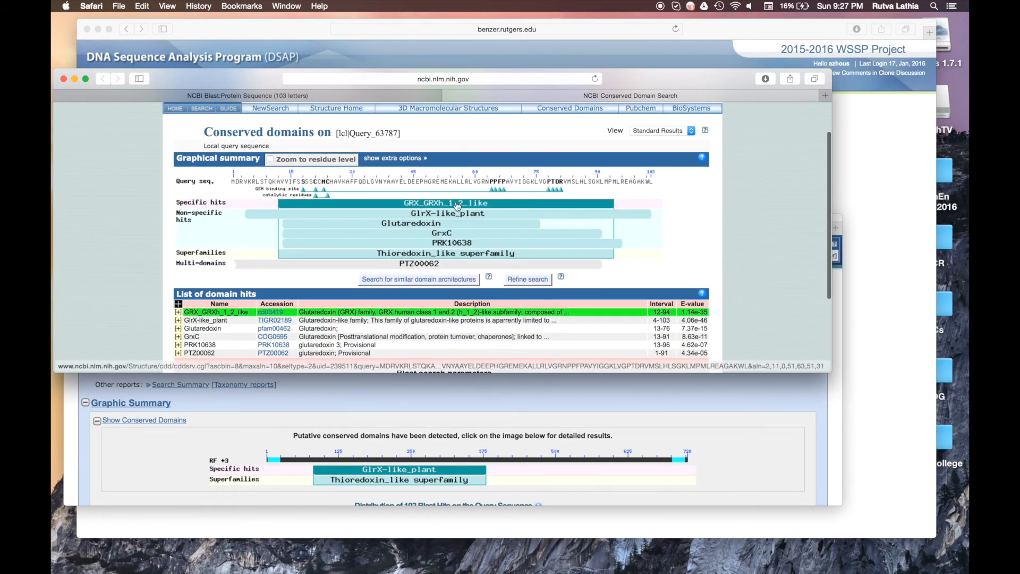
mouse_move(457, 205)
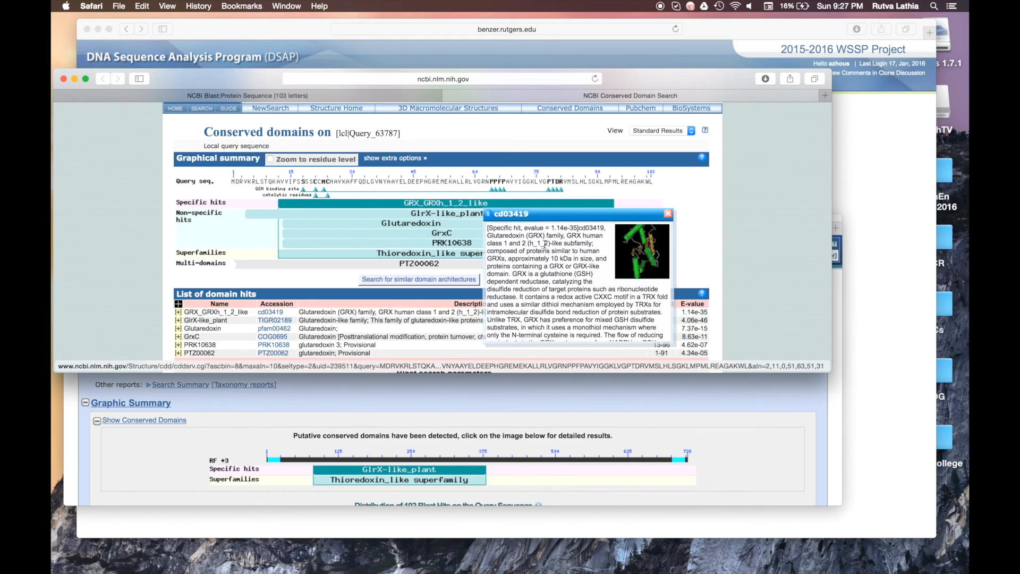
scroll(546, 247, "down", 3)
scroll(546, 247, "down", 2)
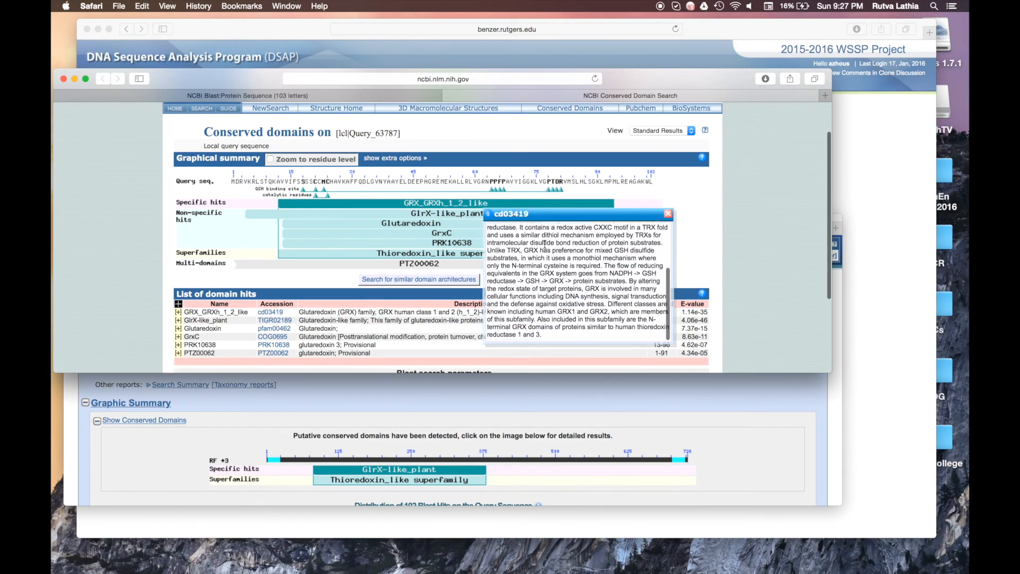
scroll(544, 244, "up", 3)
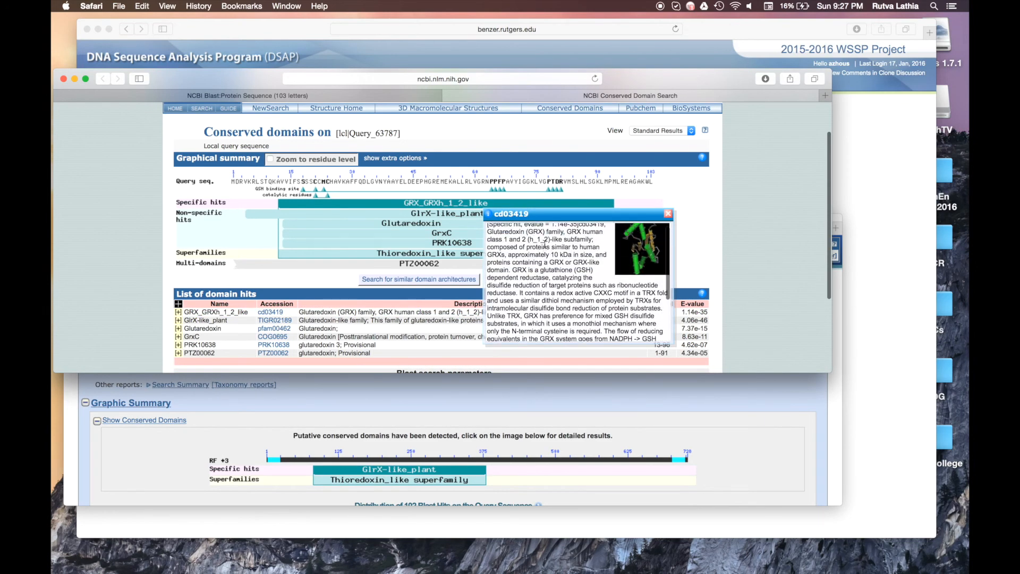
left_click(431, 56)
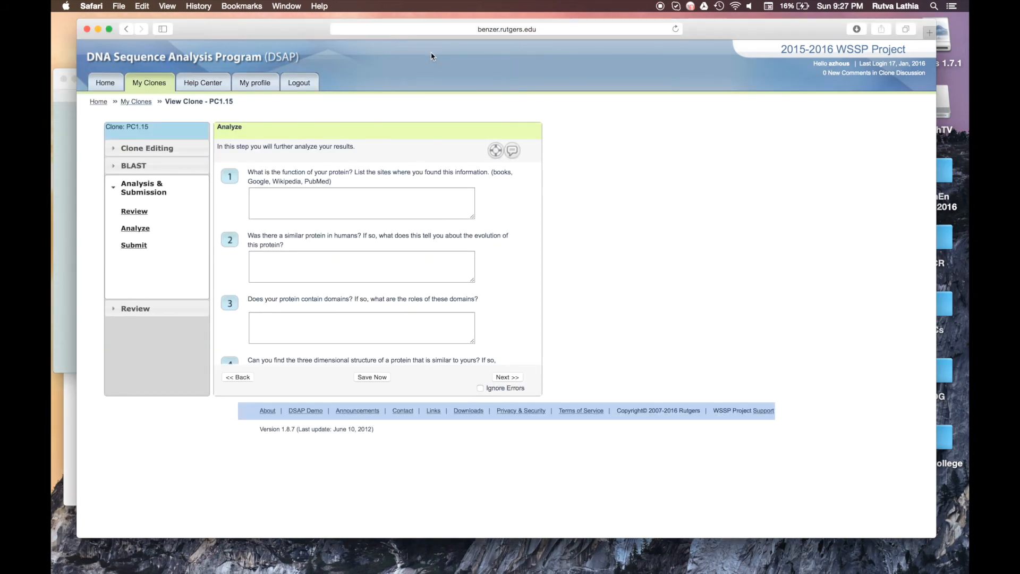
Step: Scroll the DSAP protein-function questions, then bring the NCBI conserved-domain hits forward to review them
scroll(326, 215, "down", 1)
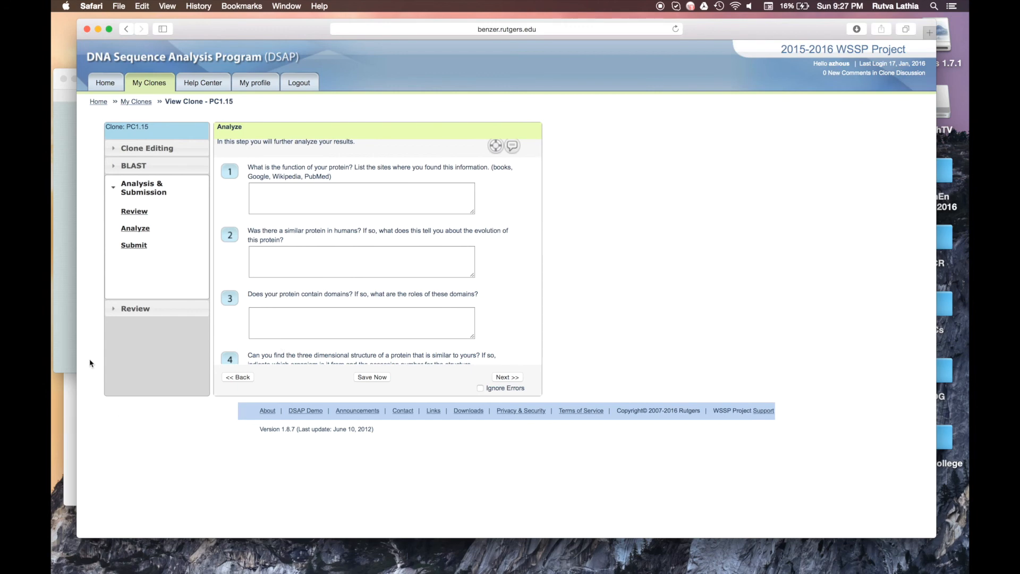
left_click(74, 356)
scroll(430, 300, "down", 2)
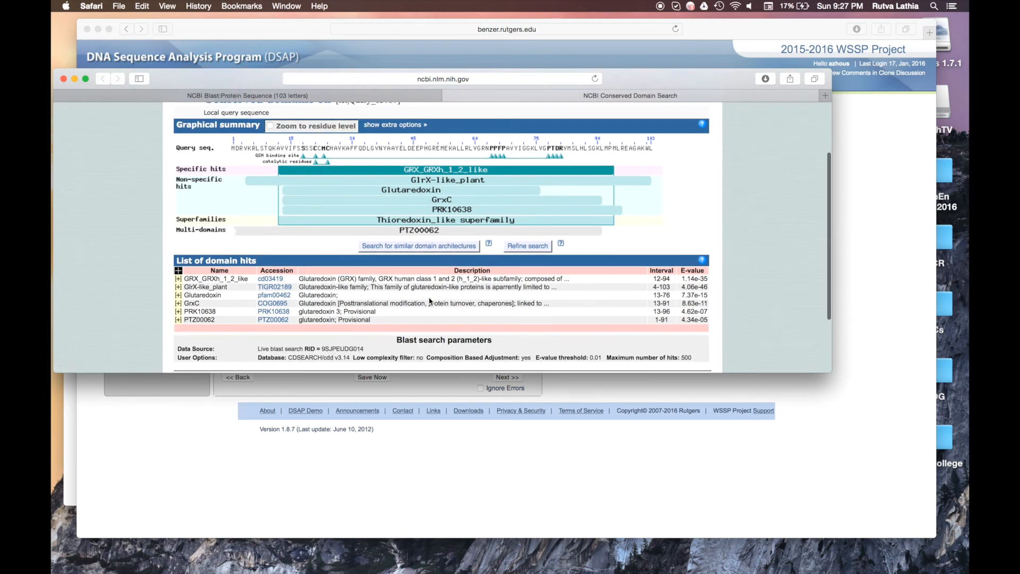
Step: Open the cd03419 domain page in a new tab and scroll through it
right_click(264, 283)
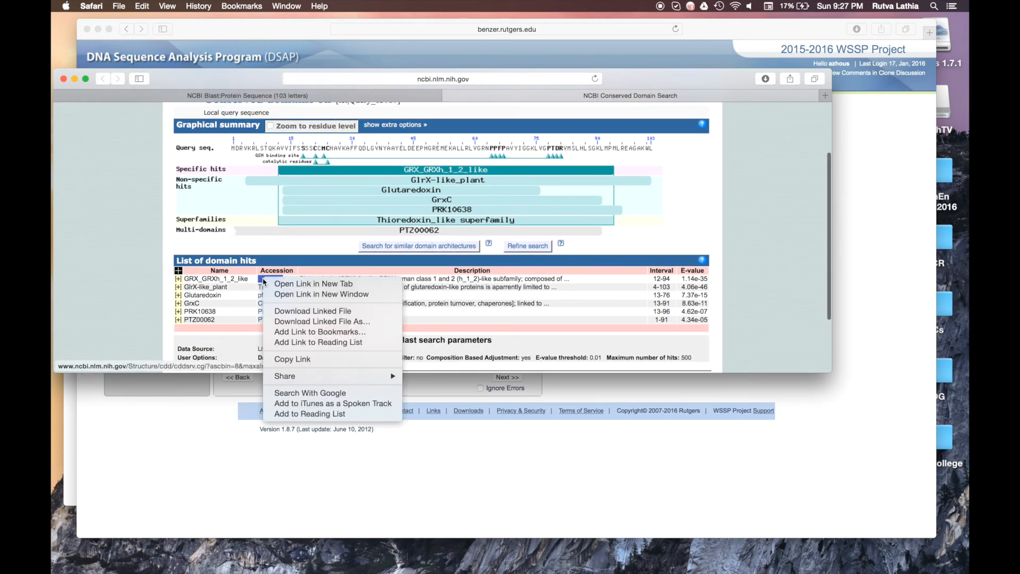
left_click(282, 282)
left_click(696, 97)
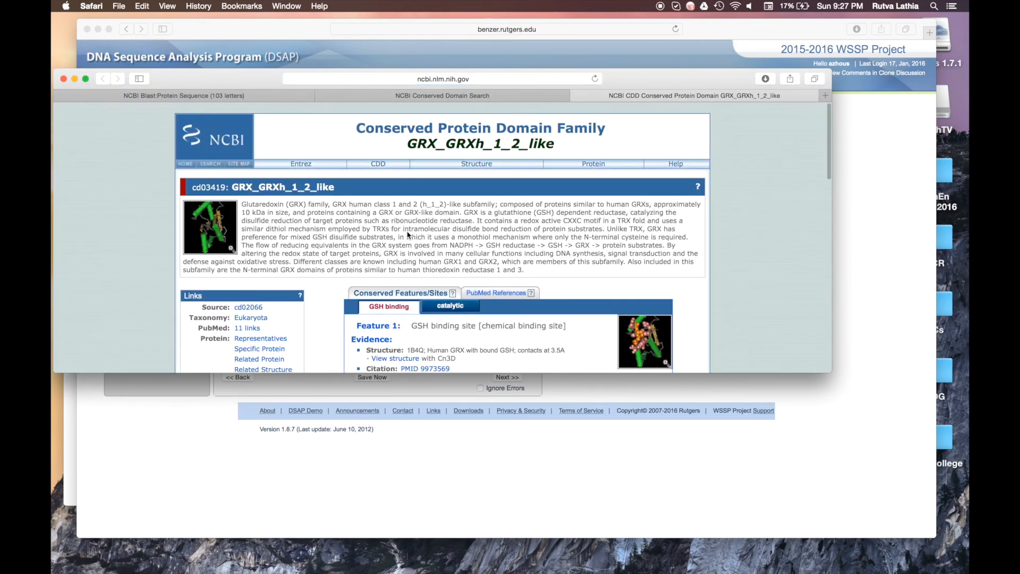
scroll(371, 236, "down", 3)
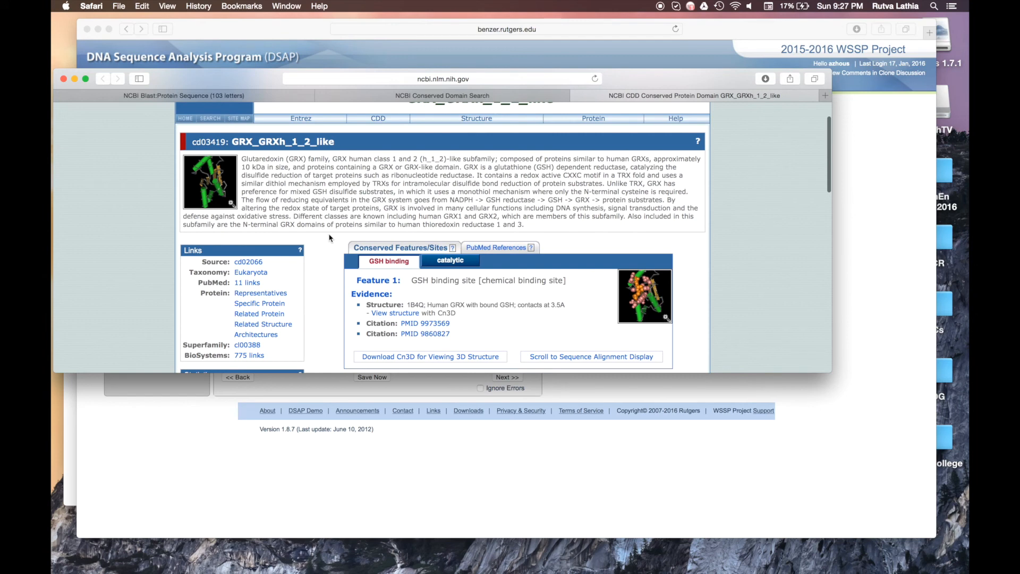
scroll(330, 237, "down", 10)
scroll(329, 237, "down", 5)
Step: View the protein records for structures 1KTE and 1B4Q_A from the GRX_GRXh_1_2_like domain page
left_click(209, 174)
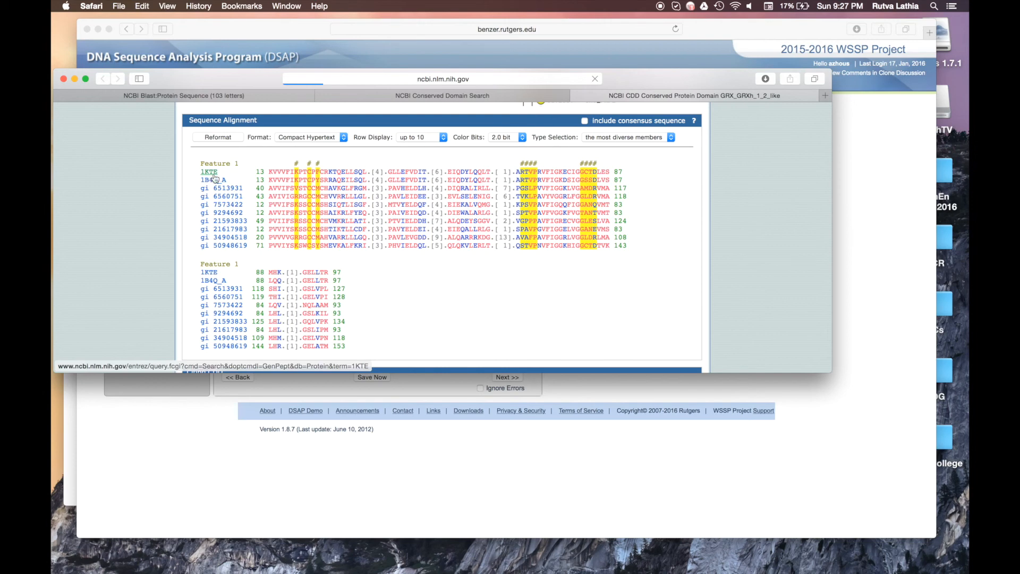
scroll(278, 196, "down", 3)
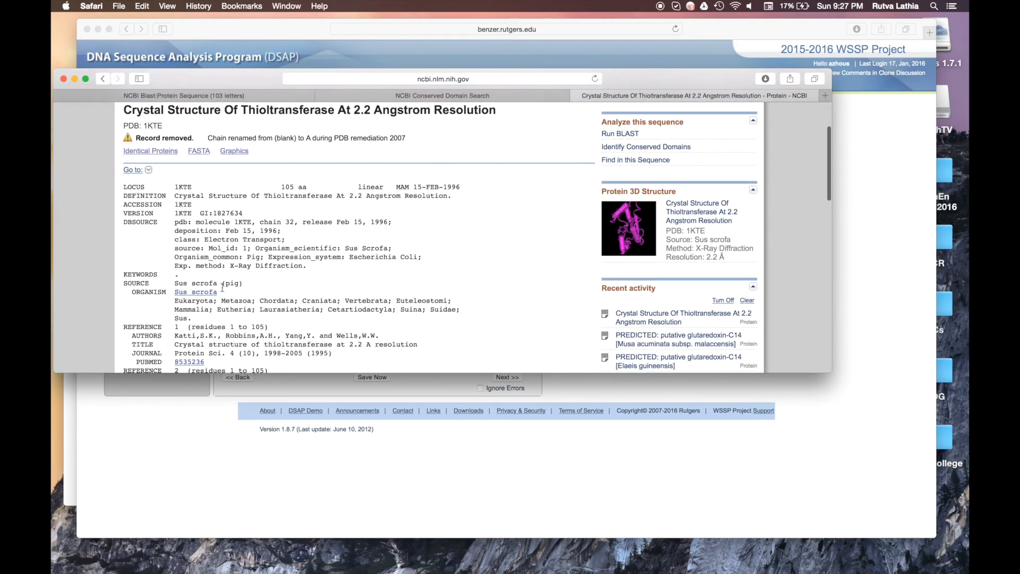
left_click(103, 79)
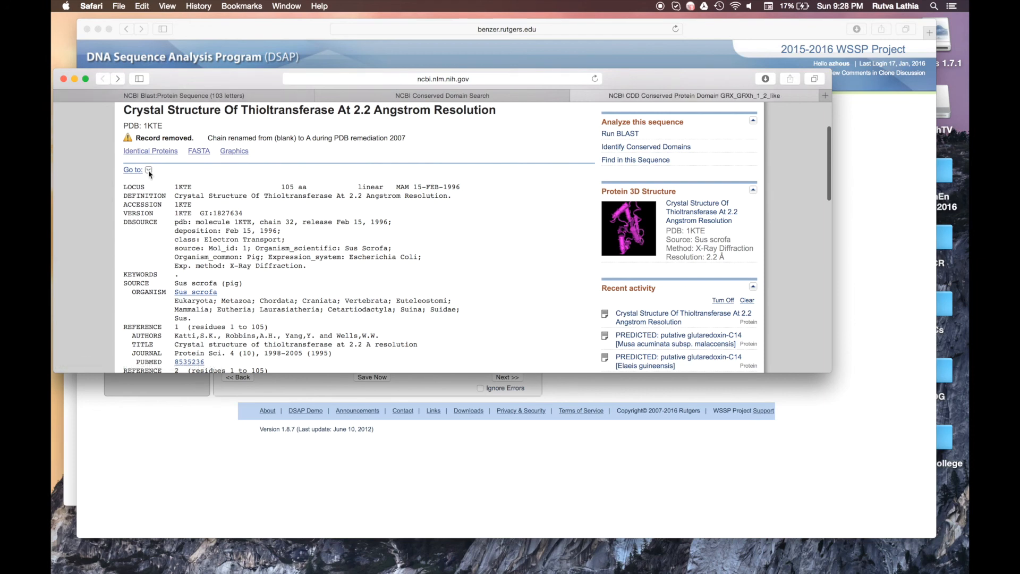
left_click(206, 180)
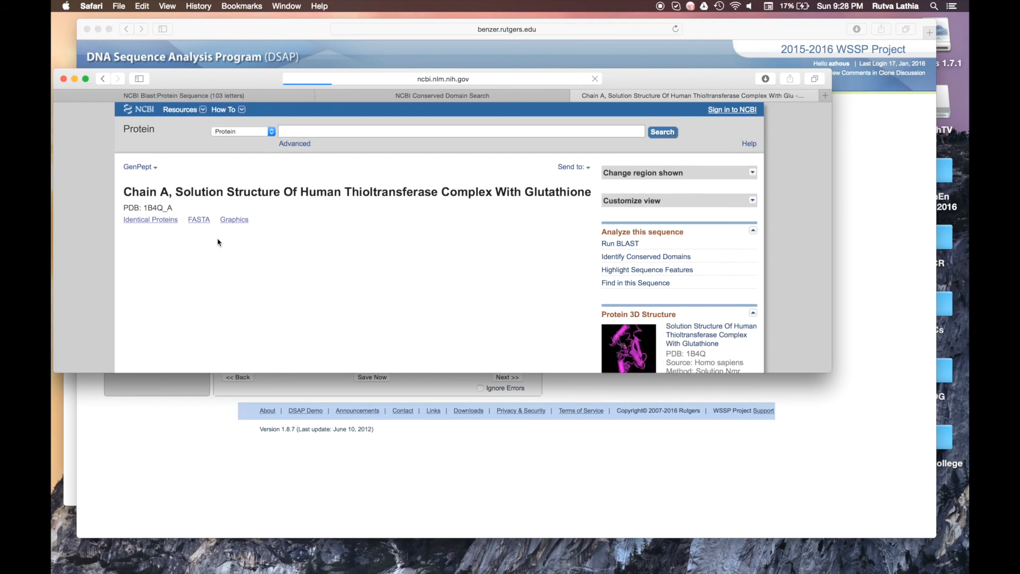
scroll(218, 242, "down", 3)
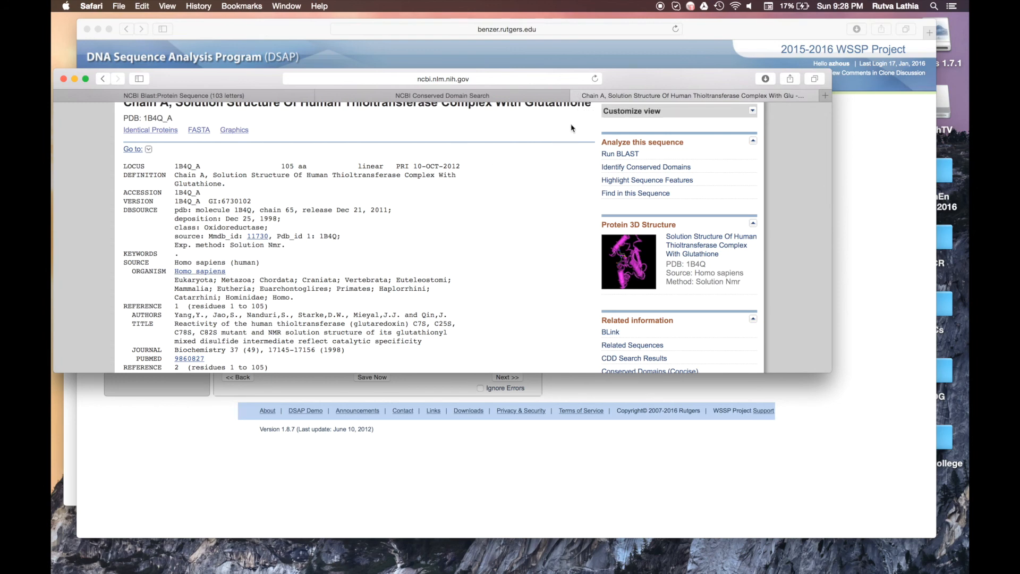
Step: Close the 1B4Q structure tab and bring the DSAP Analyze page back in front
left_click(579, 96)
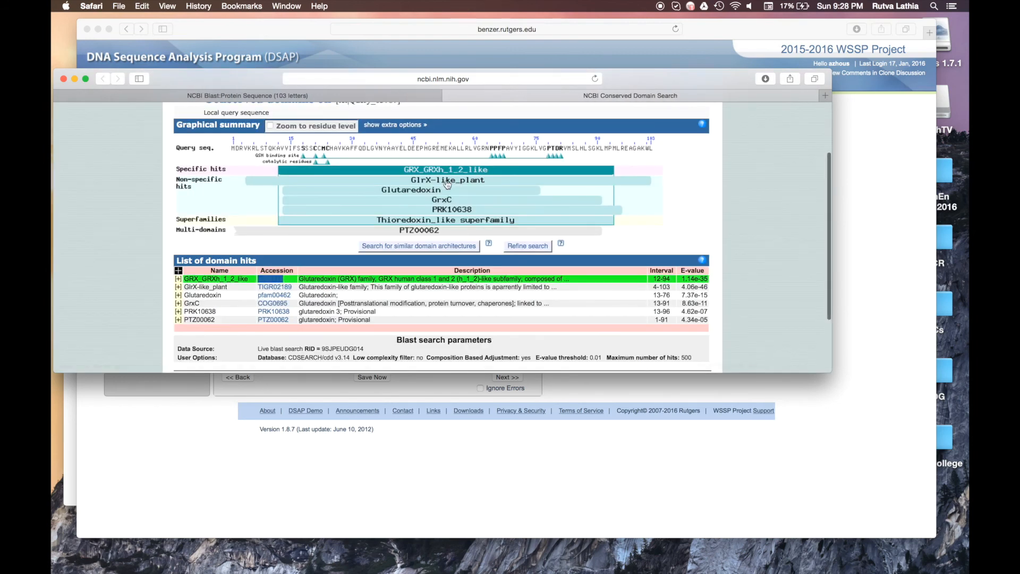
left_click(112, 256)
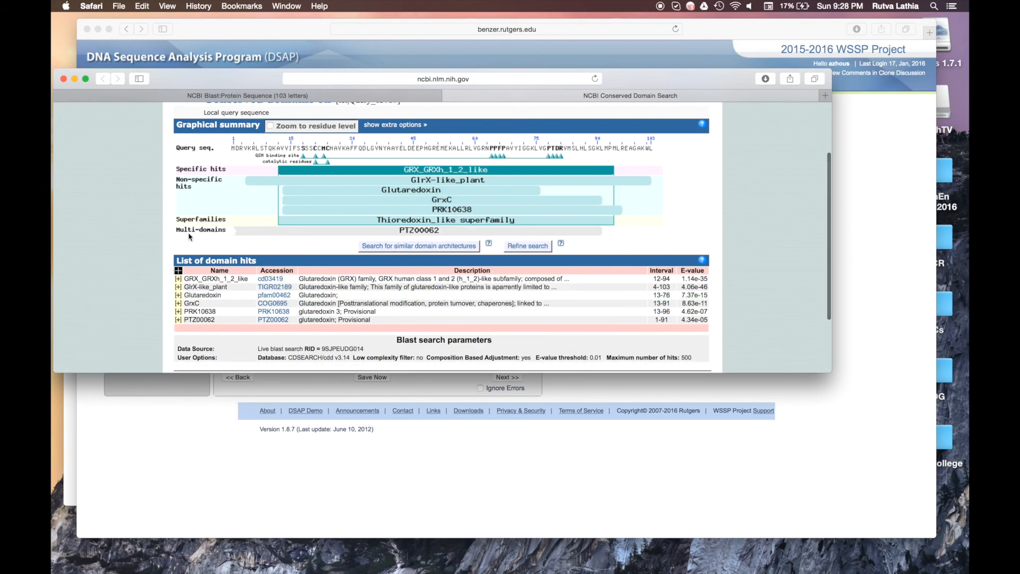
left_click(329, 425)
scroll(328, 269, "down", 3)
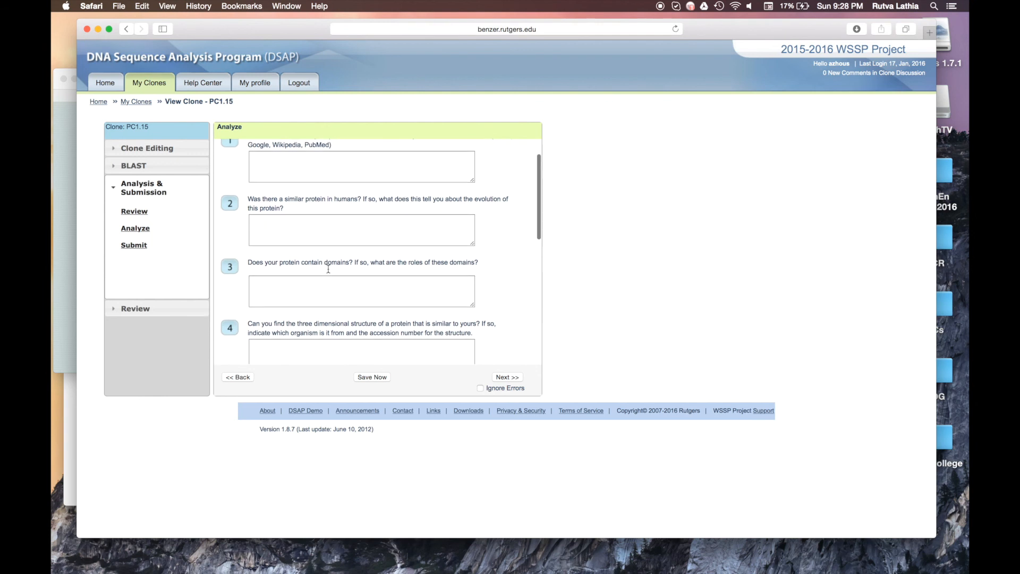
Step: Scroll the Analyze questions and expand the BLAST and Analysis & Submission sidebar sections
scroll(329, 272, "down", 5)
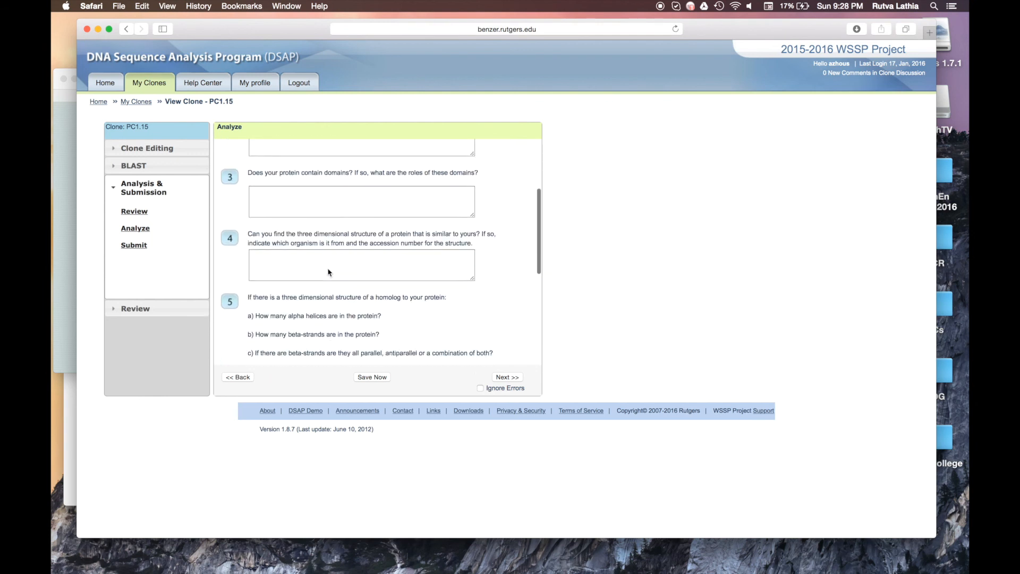
scroll(328, 271, "up", 8)
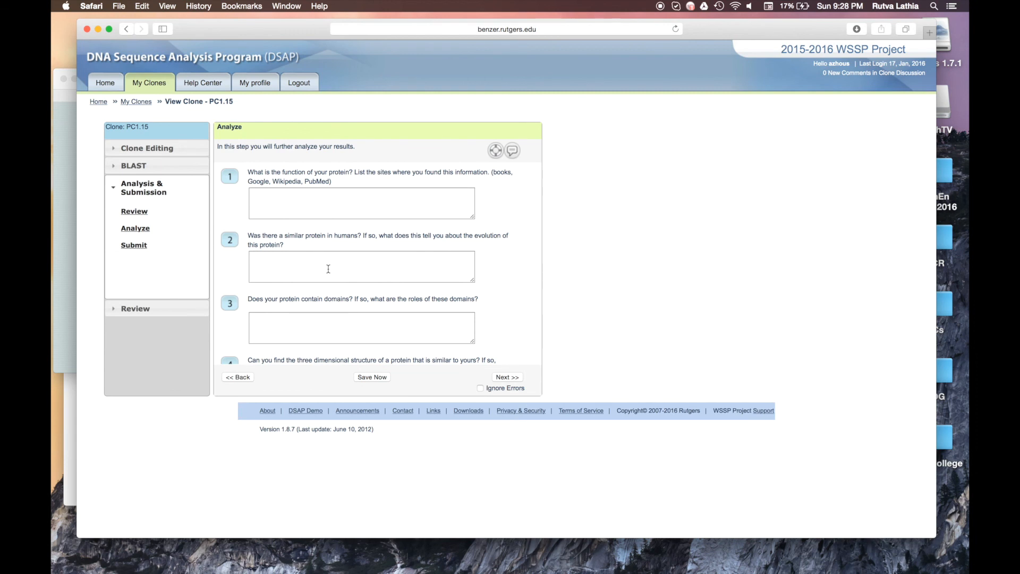
left_click(162, 165)
left_click(137, 287)
left_click(190, 167)
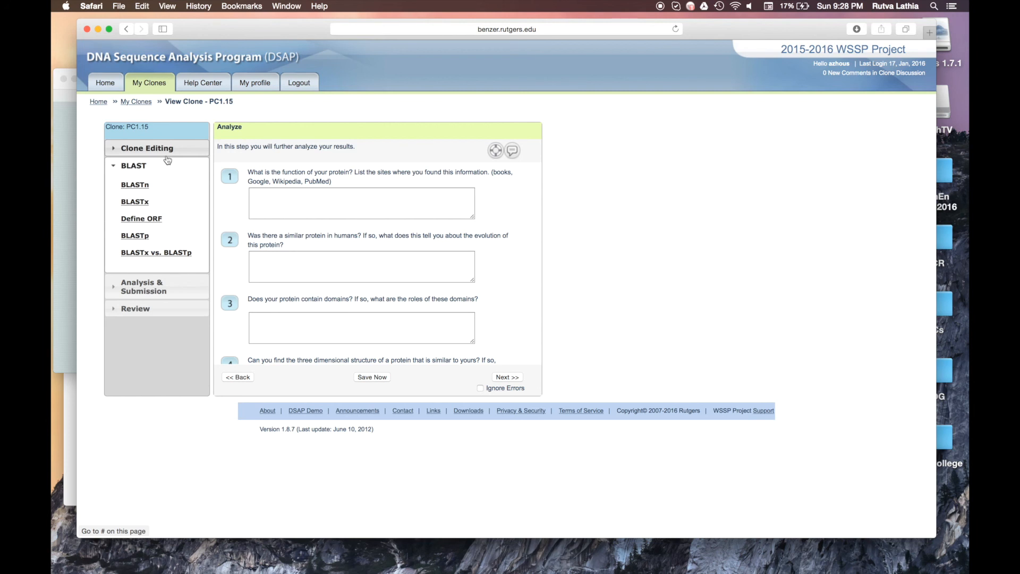
Step: Expand Clone Editing and save the Analyze page for clone PC1.15
left_click(166, 159)
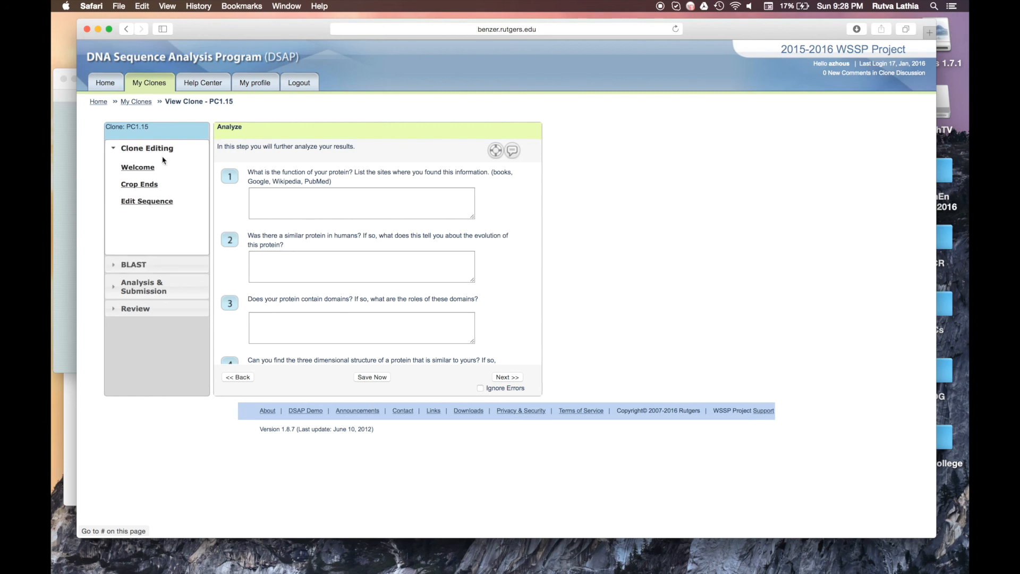
left_click(386, 377)
left_click(381, 377)
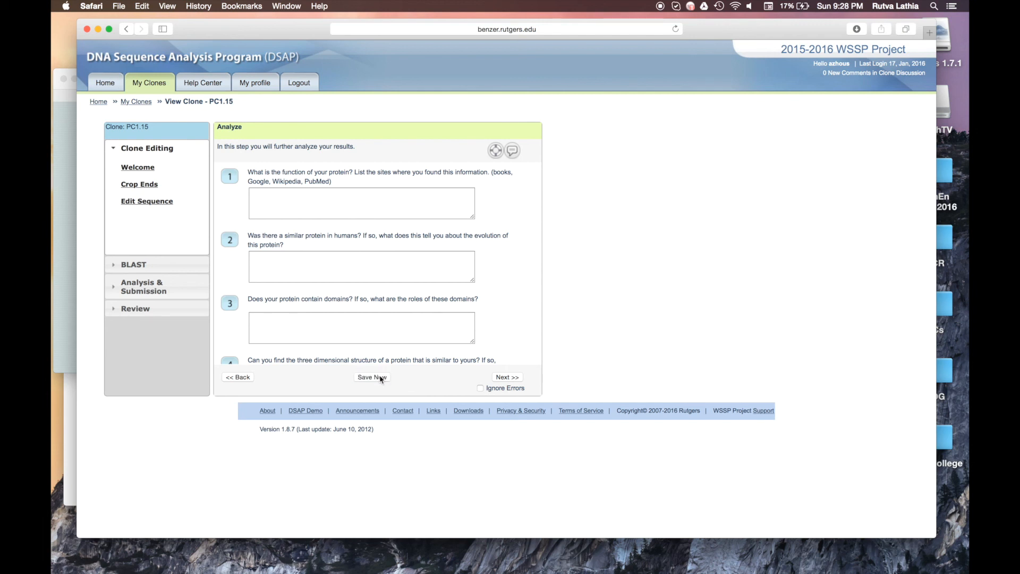
Step: Leave the Analyze page for My Clones, log out of DSAP, and close its window
left_click(300, 84)
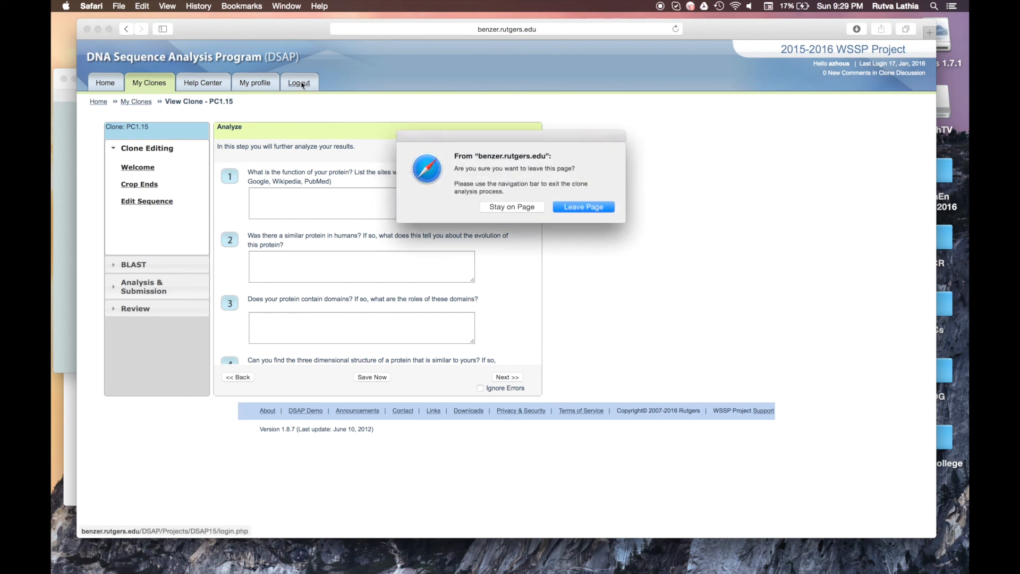
left_click(523, 211)
left_click(149, 83)
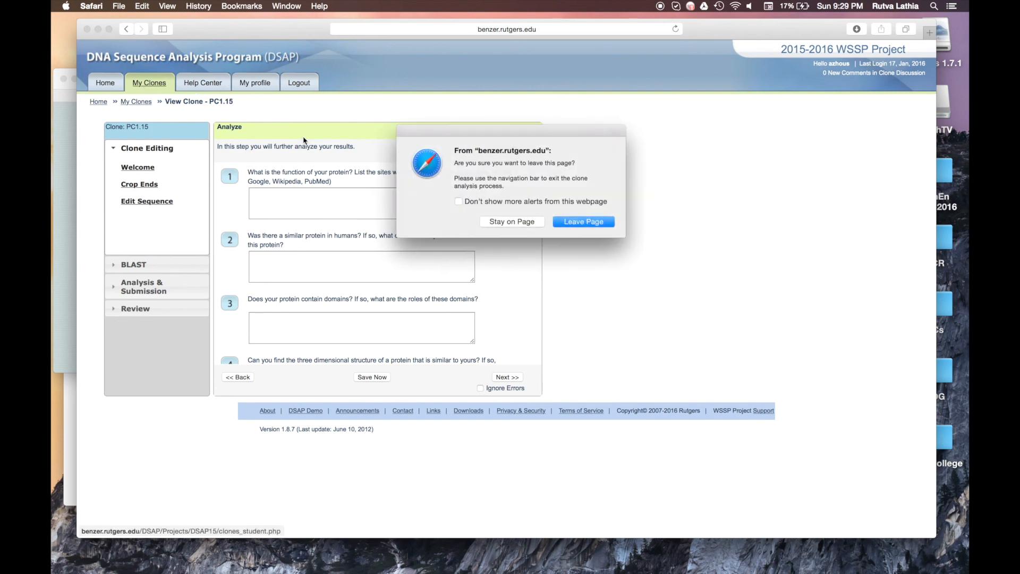
left_click(610, 219)
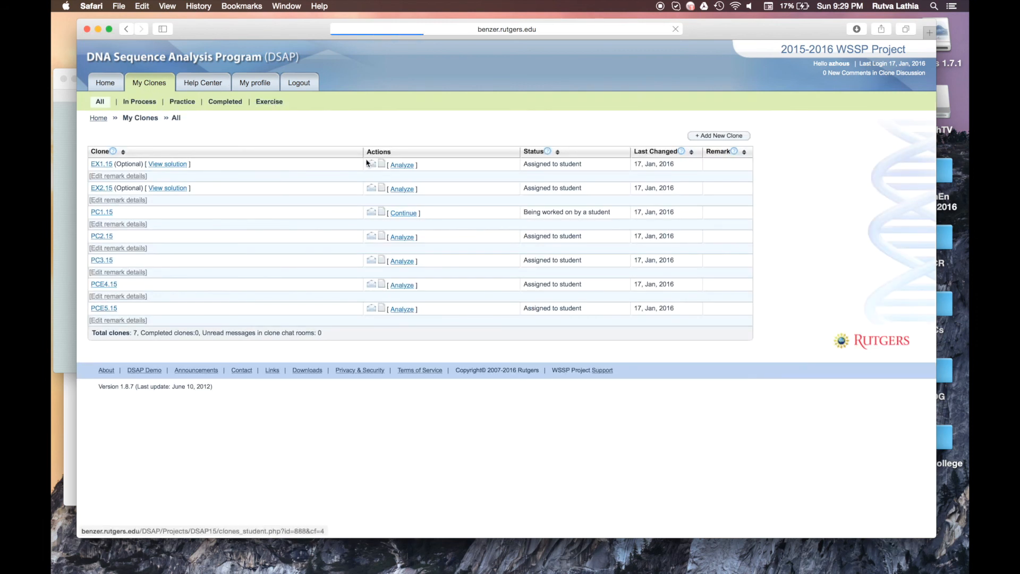
left_click(298, 84)
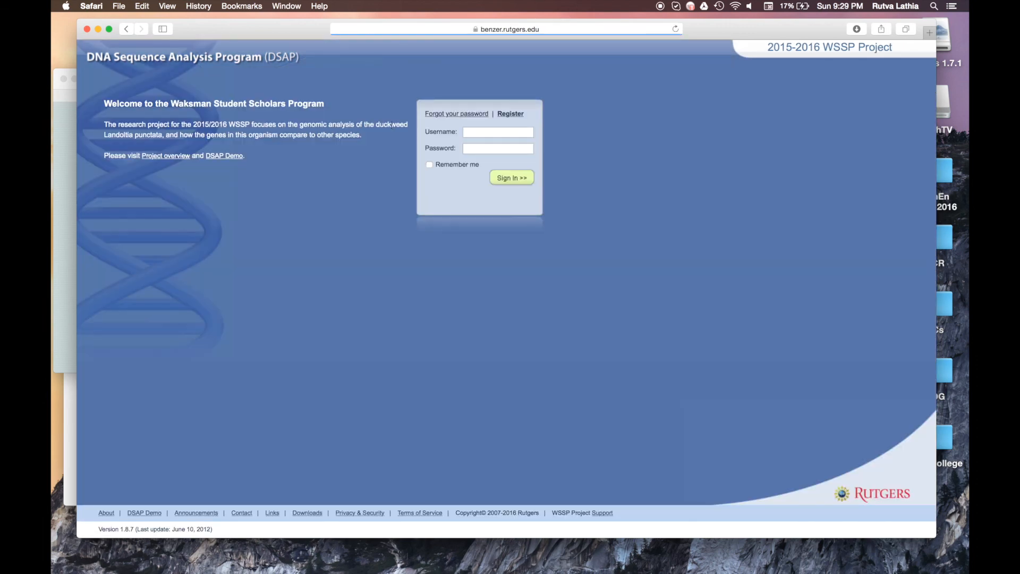
left_click(88, 30)
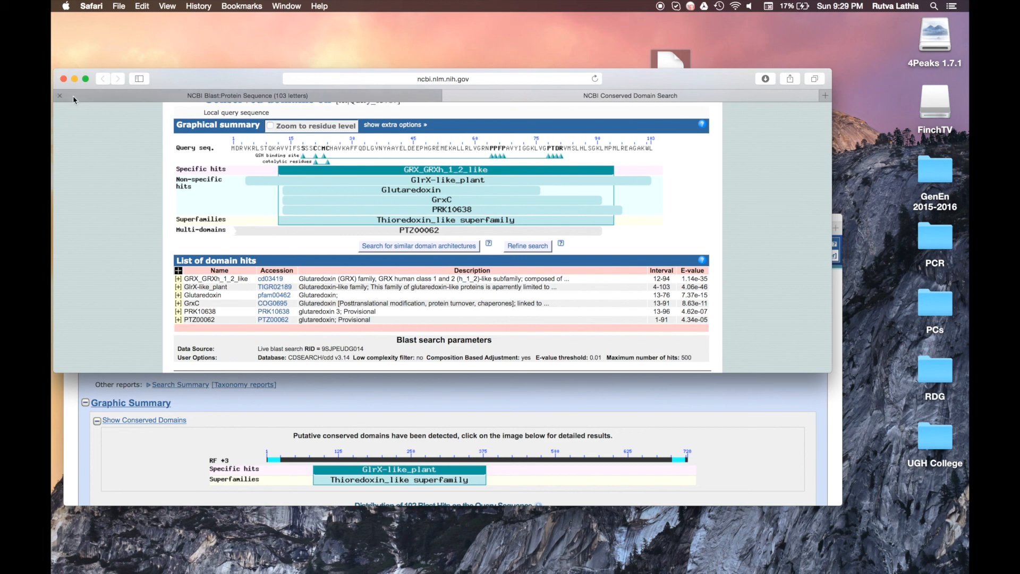
Step: Close the NCBI Conserved Domain and BLAST results windows
left_click(64, 80)
left_click_drag(82, 220, 82, 220)
left_click(75, 223)
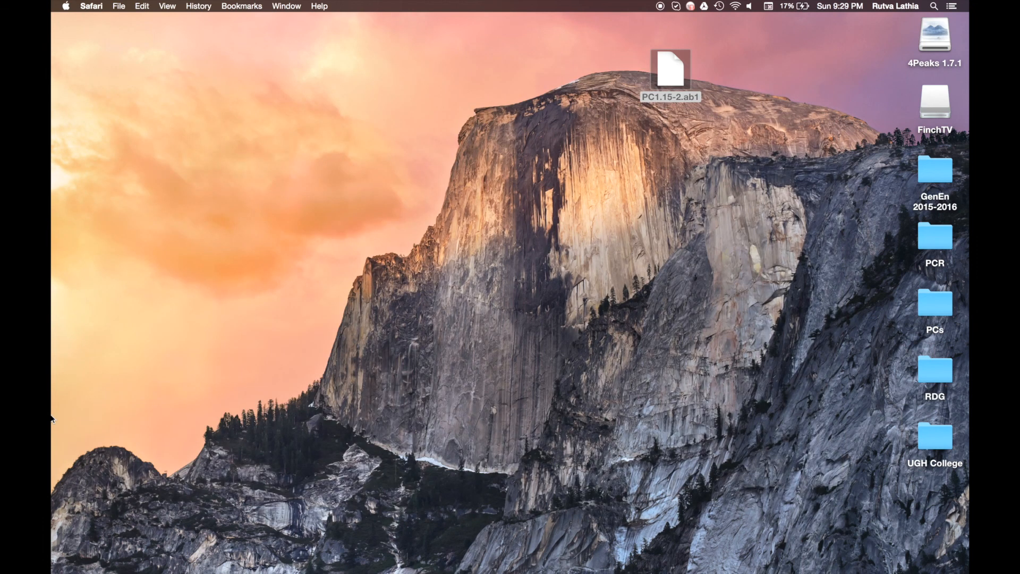
Step: Restore the minimized FinchTV chromatogram and quit FinchTV without saving
mouse_move(53, 420)
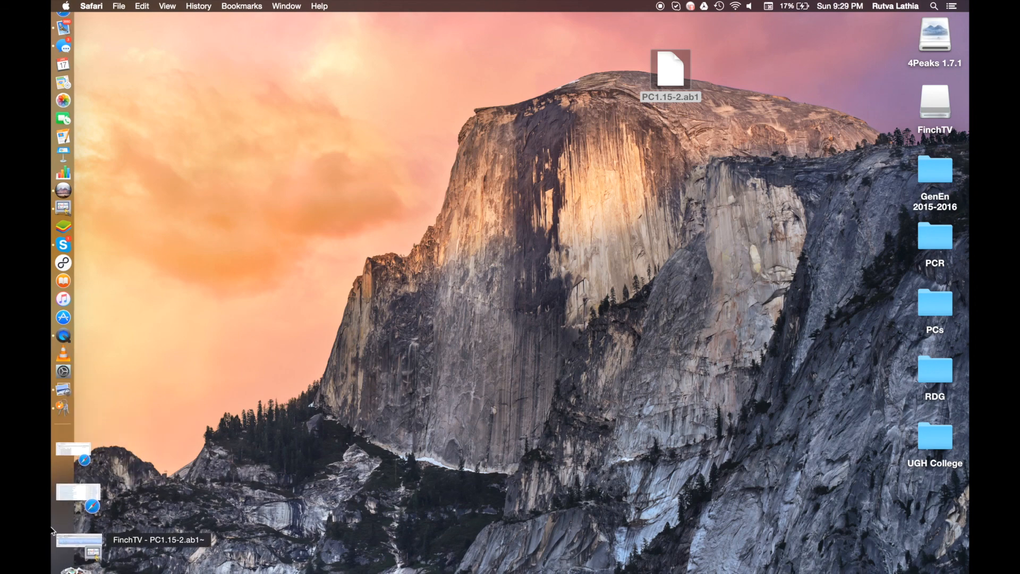
left_click(54, 538)
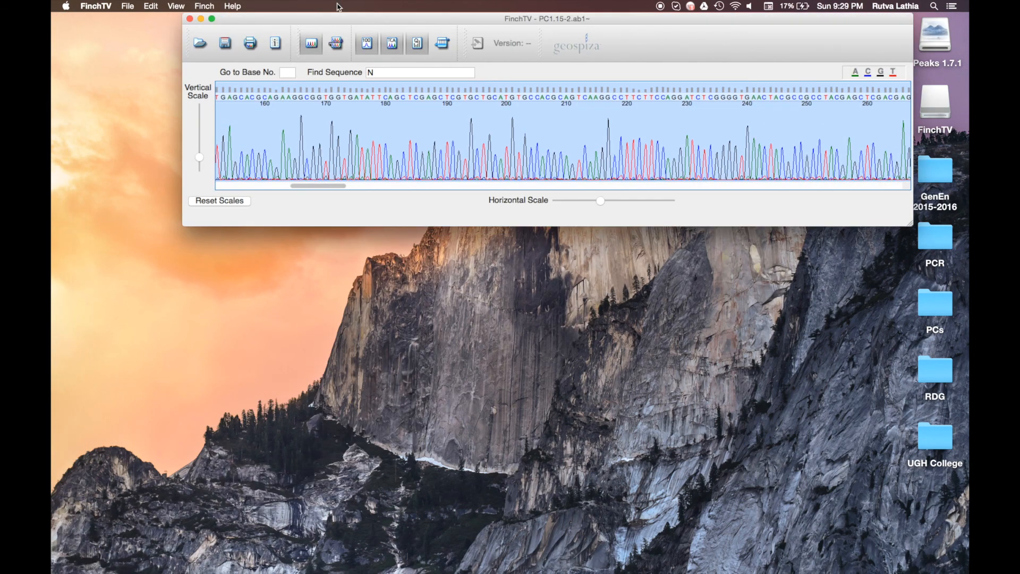
left_click(189, 18)
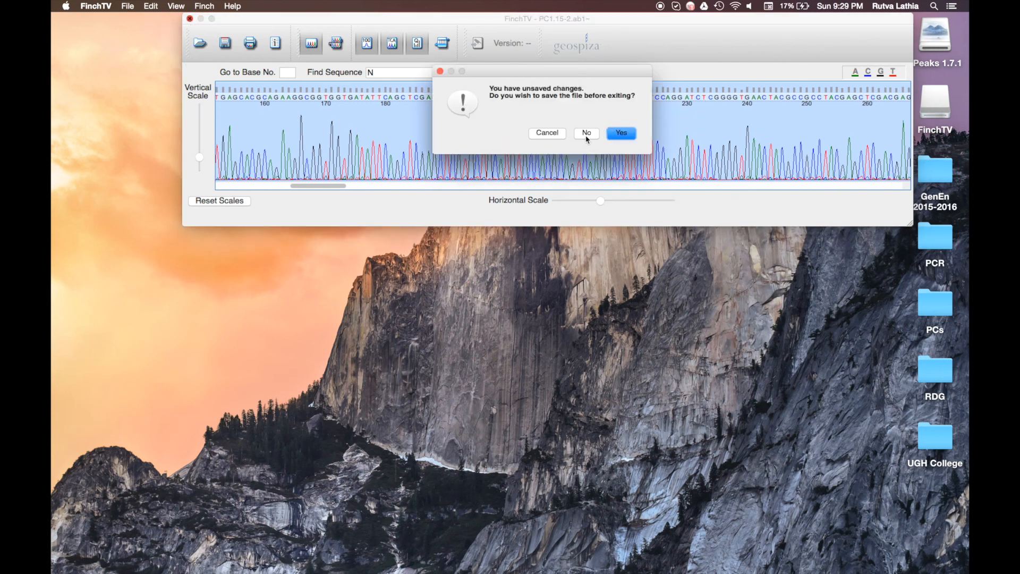
left_click(587, 133)
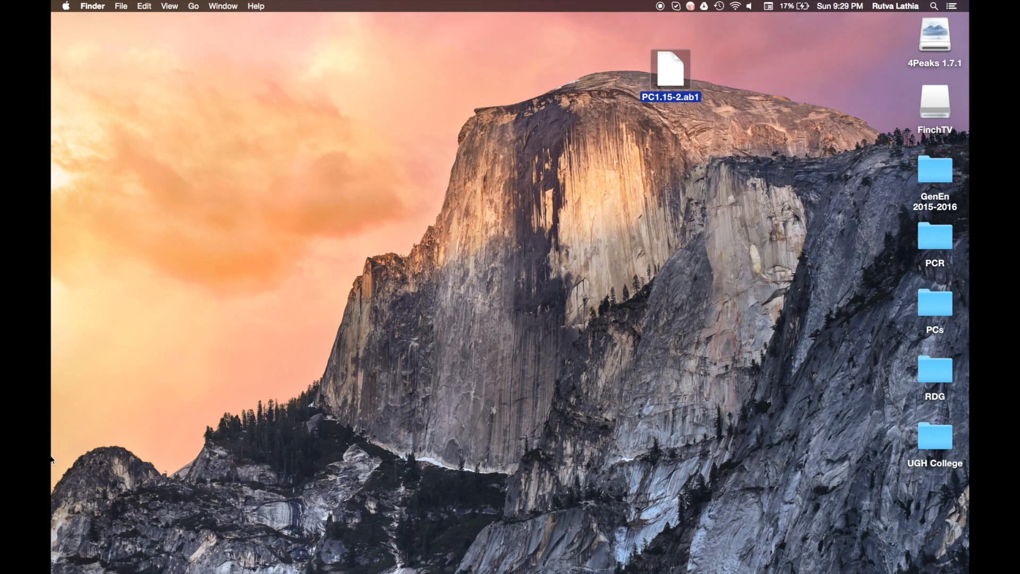
Step: Move PC1.15-2.ab1 to the Trash and close the two remaining minimized BLAST windows
left_click_drag(675, 85, 927, 308)
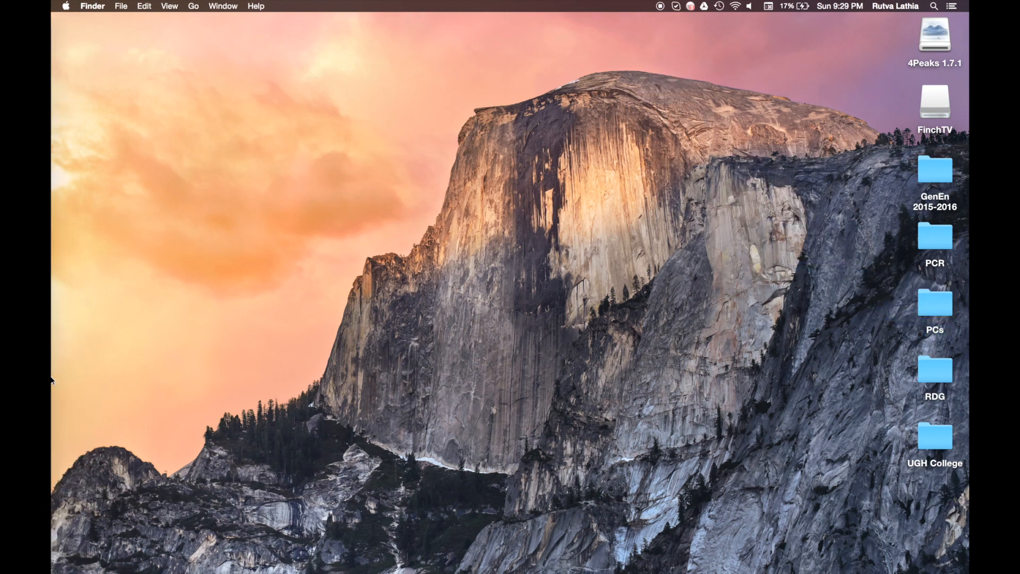
mouse_move(53, 394)
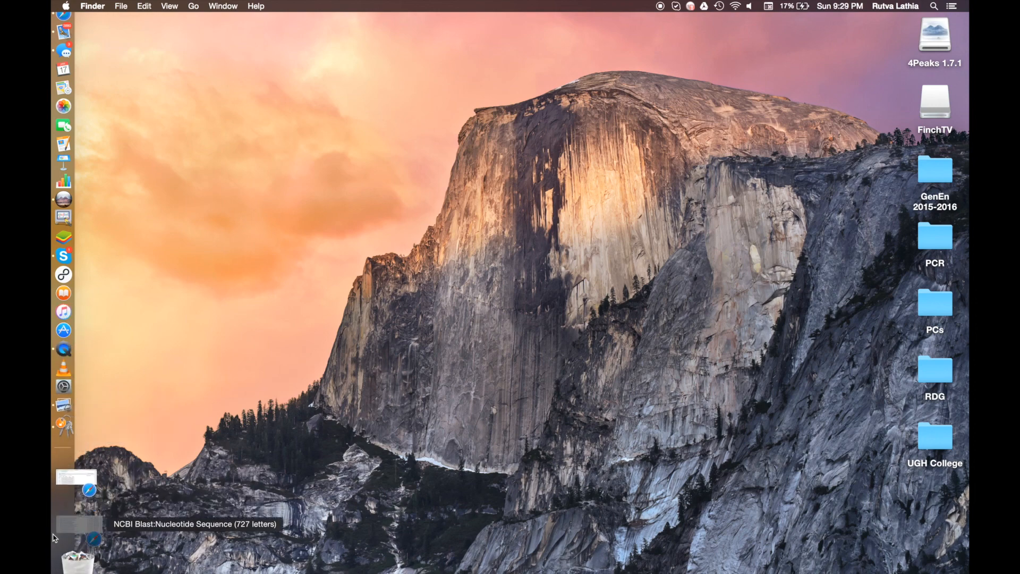
left_click(54, 537)
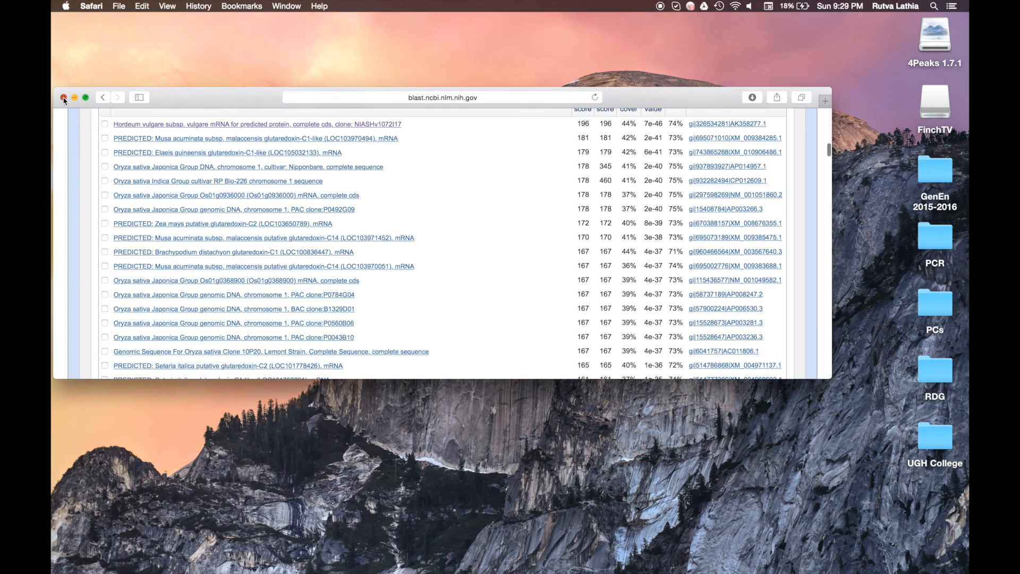
left_click(64, 98)
mouse_move(52, 538)
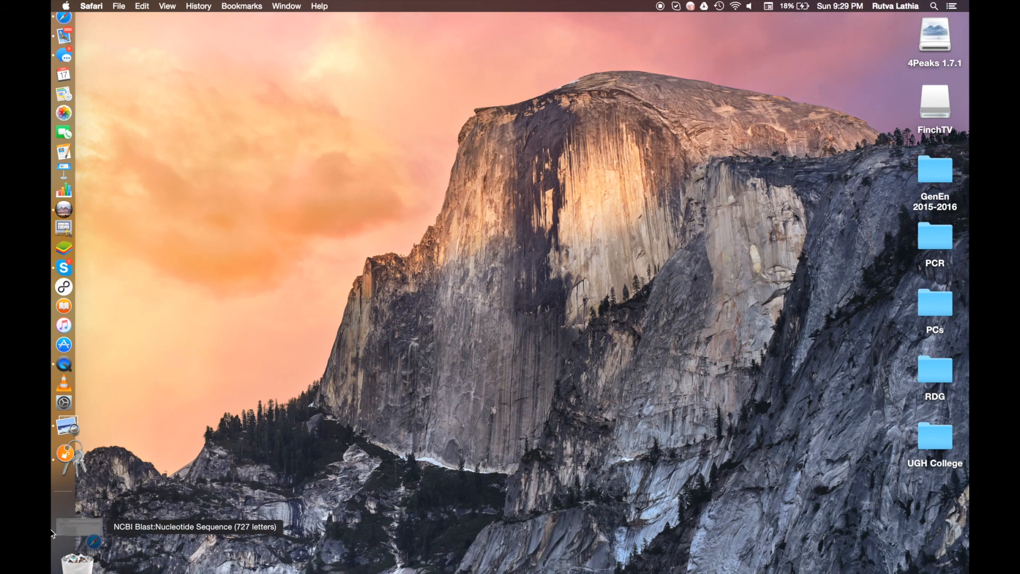
left_click(63, 555)
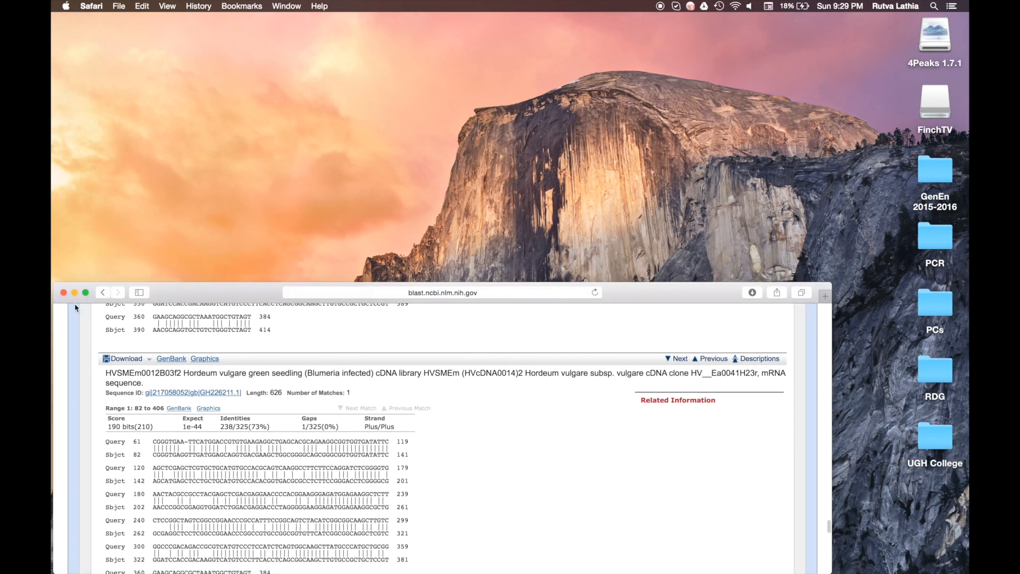
left_click(62, 294)
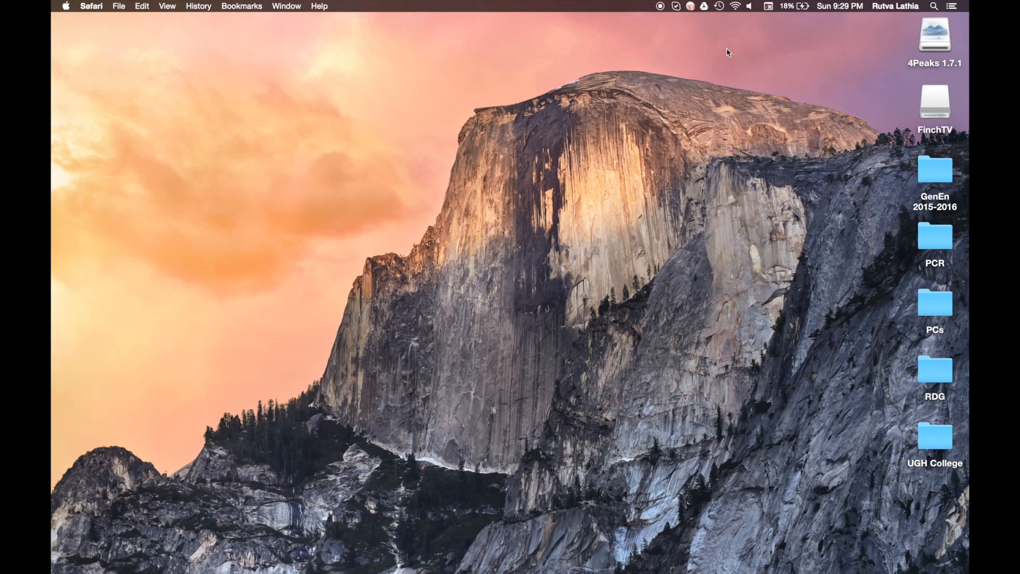